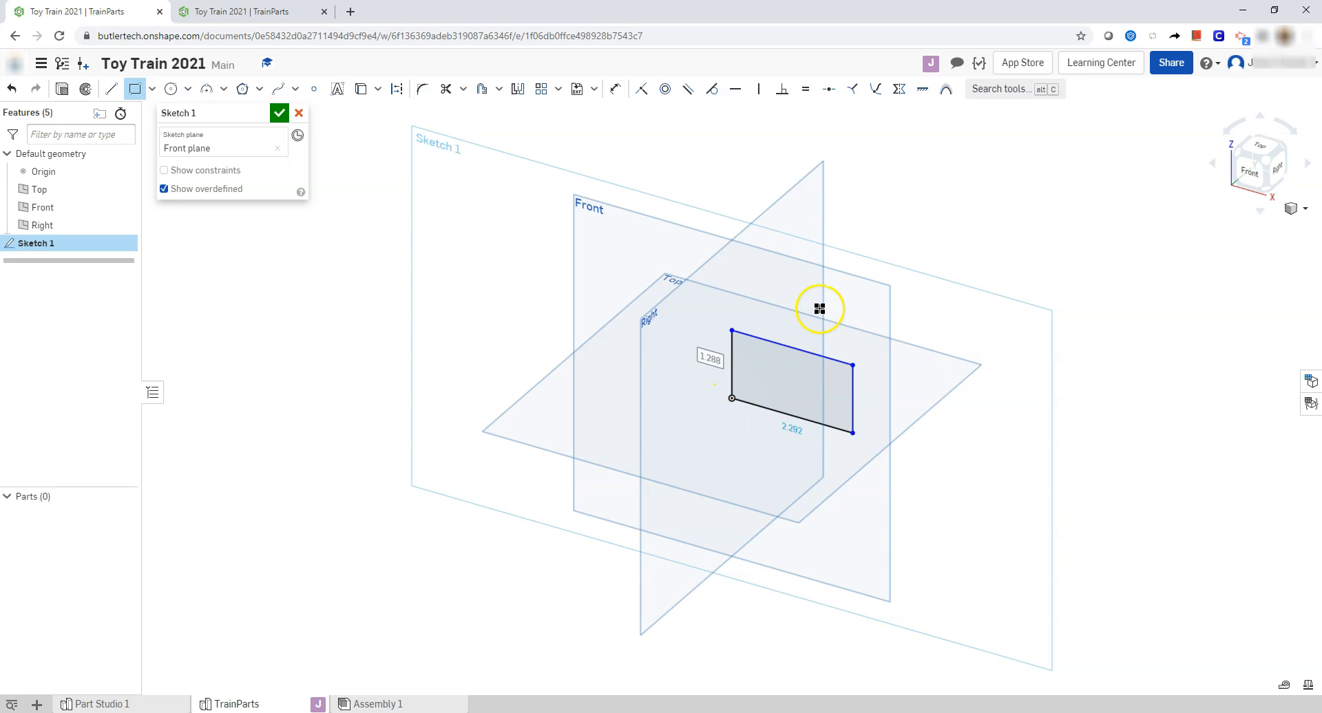
# Consult the train body drawing and set the sketched rectangle's height to 0.875 in and width to 2 in.
pyautogui.hotkey('alt', 'Tab')
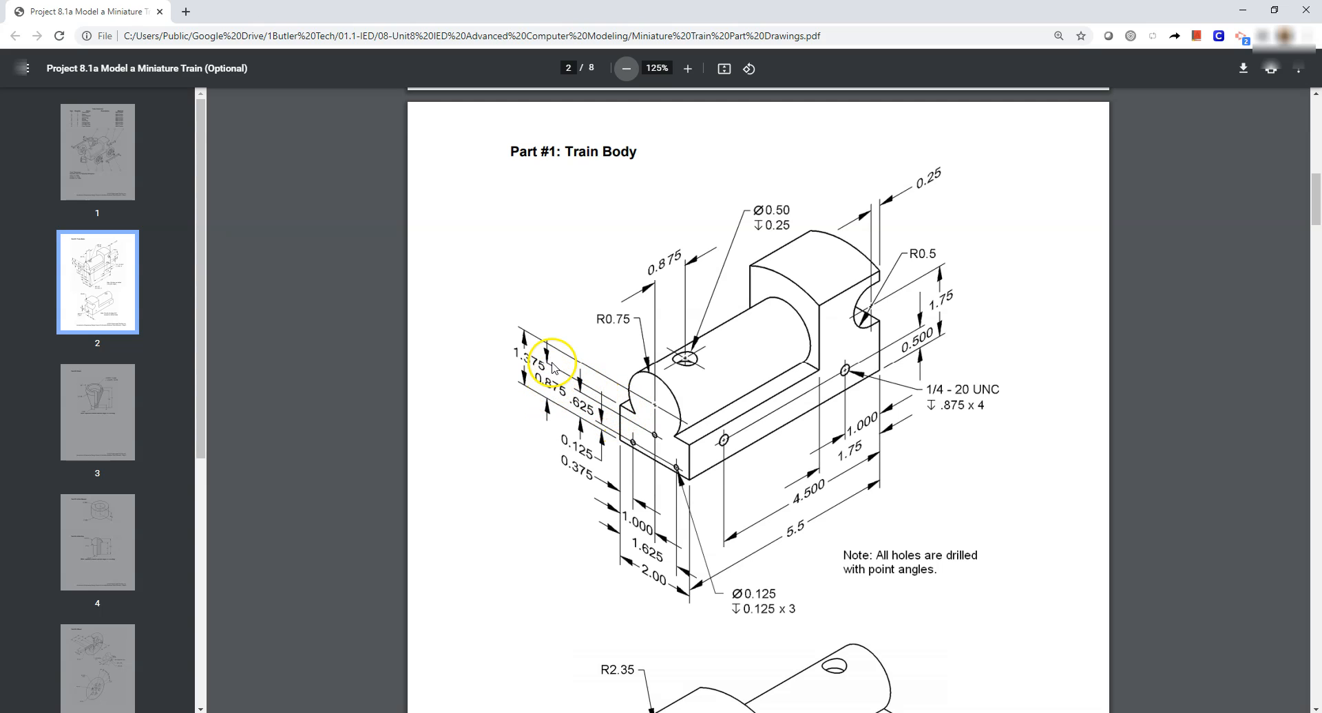
pyautogui.hotkey('alt', 'Tab')
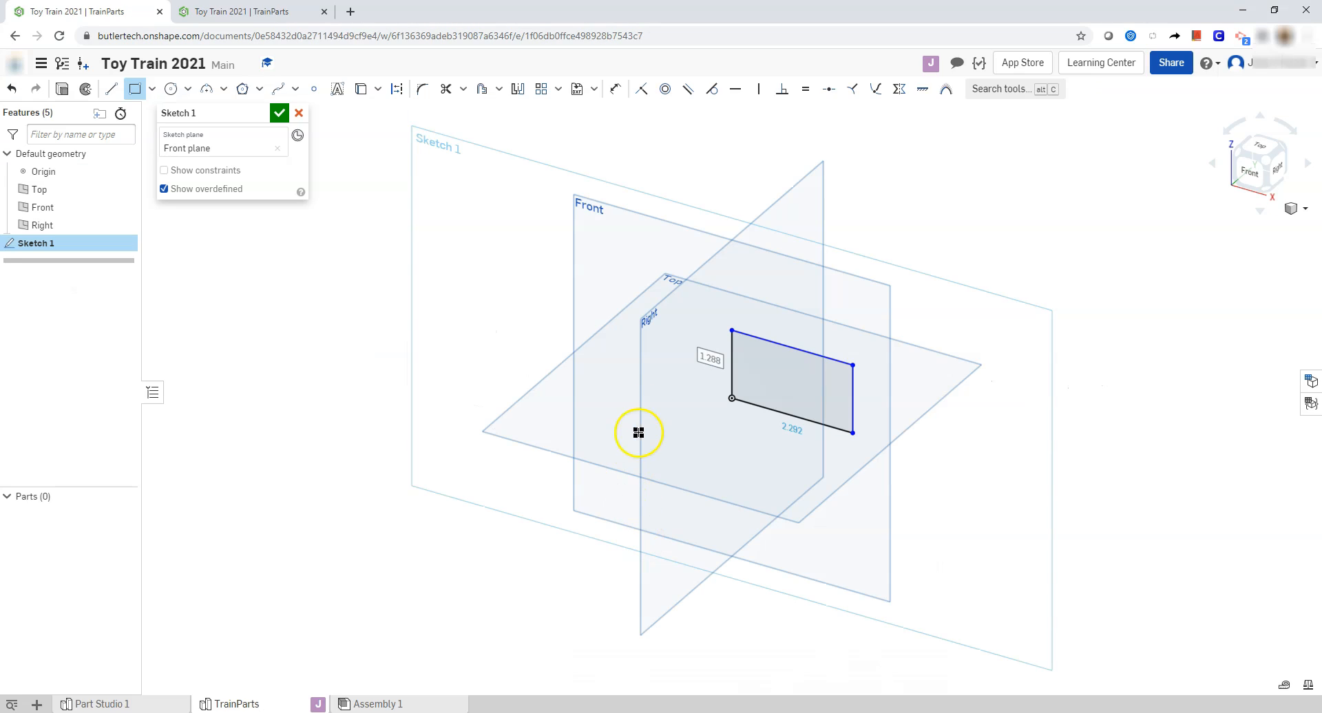
pyautogui.write('.875')
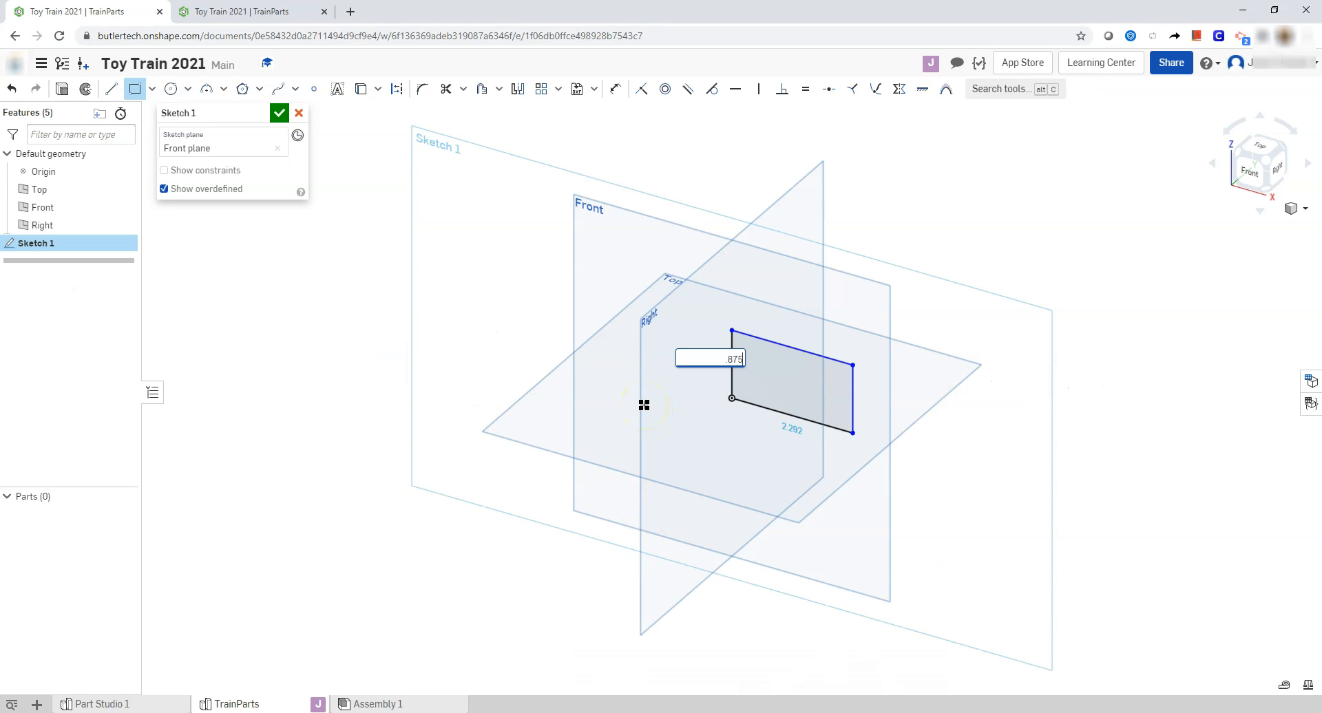
pyautogui.press('Return')
pyautogui.click(700, 412)
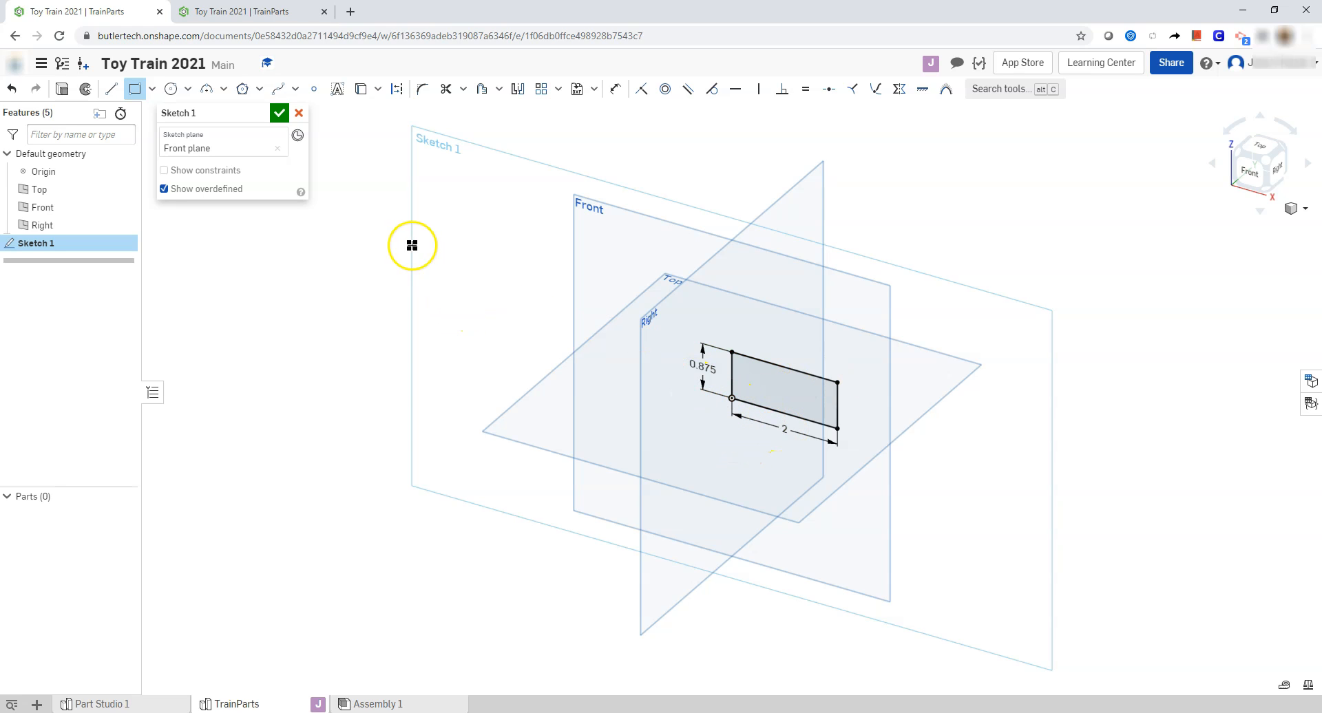
# Sketch a three-point arc of about 0.89 in radius rising from two points on the rectangle's upper edge.
pyautogui.click(206, 88)
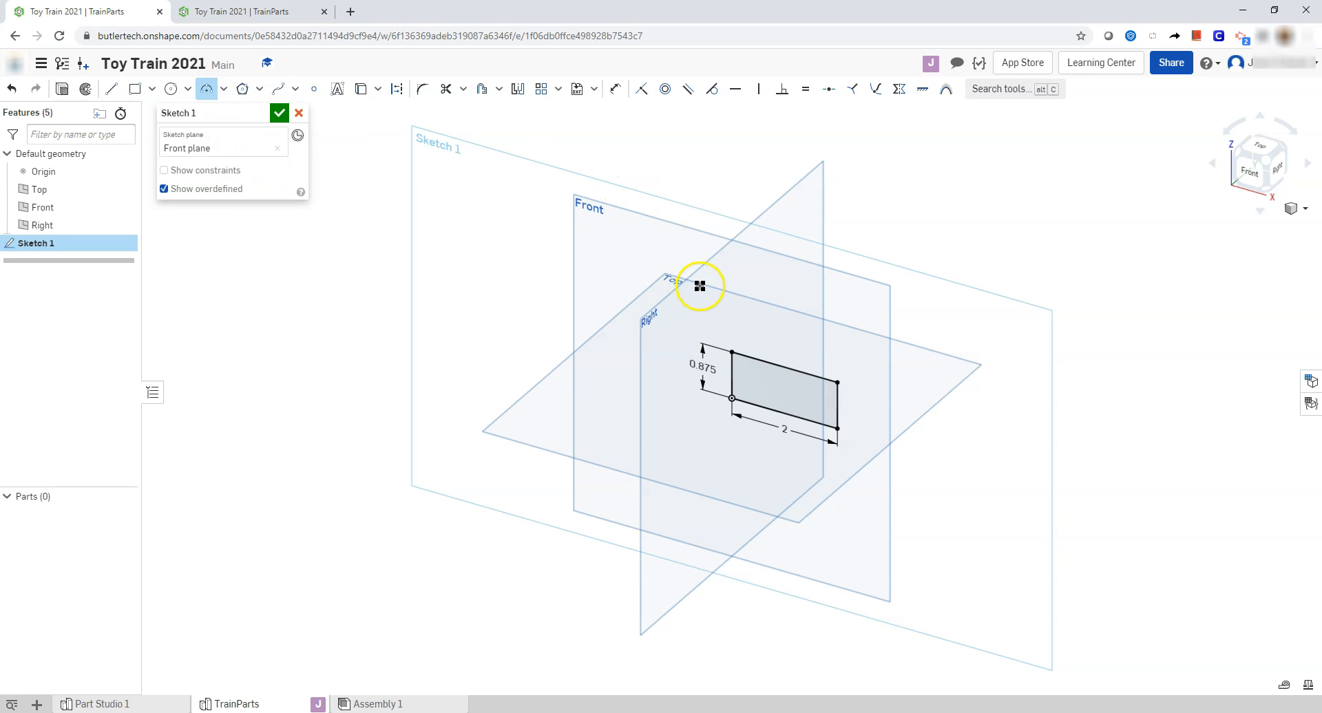
pyautogui.click(752, 357)
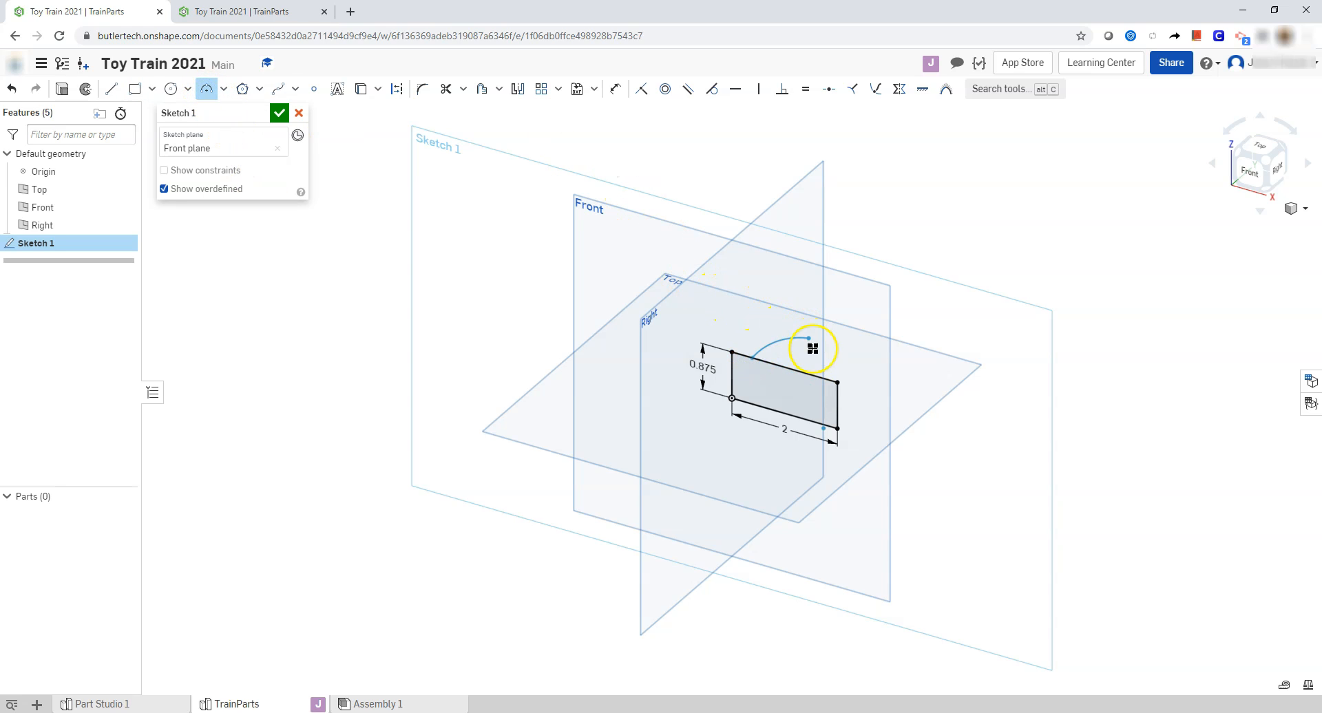
pyautogui.click(821, 377)
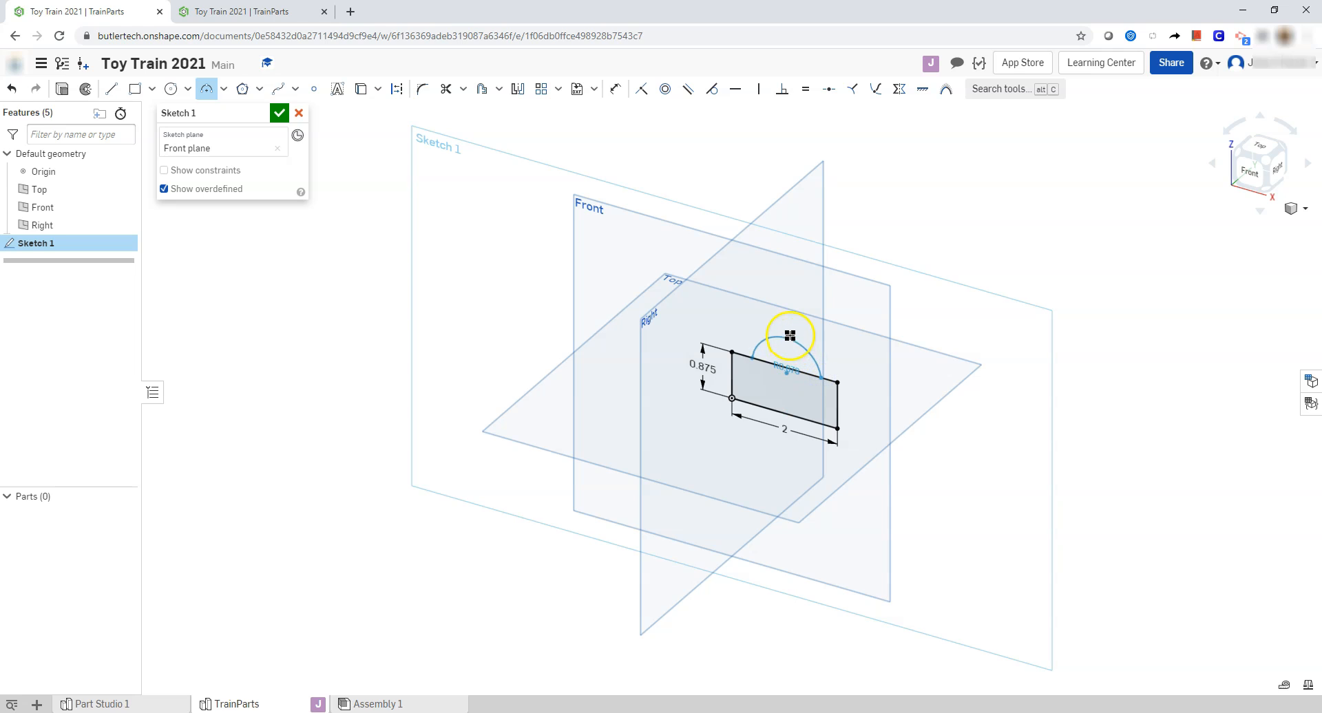
pyautogui.click(786, 290)
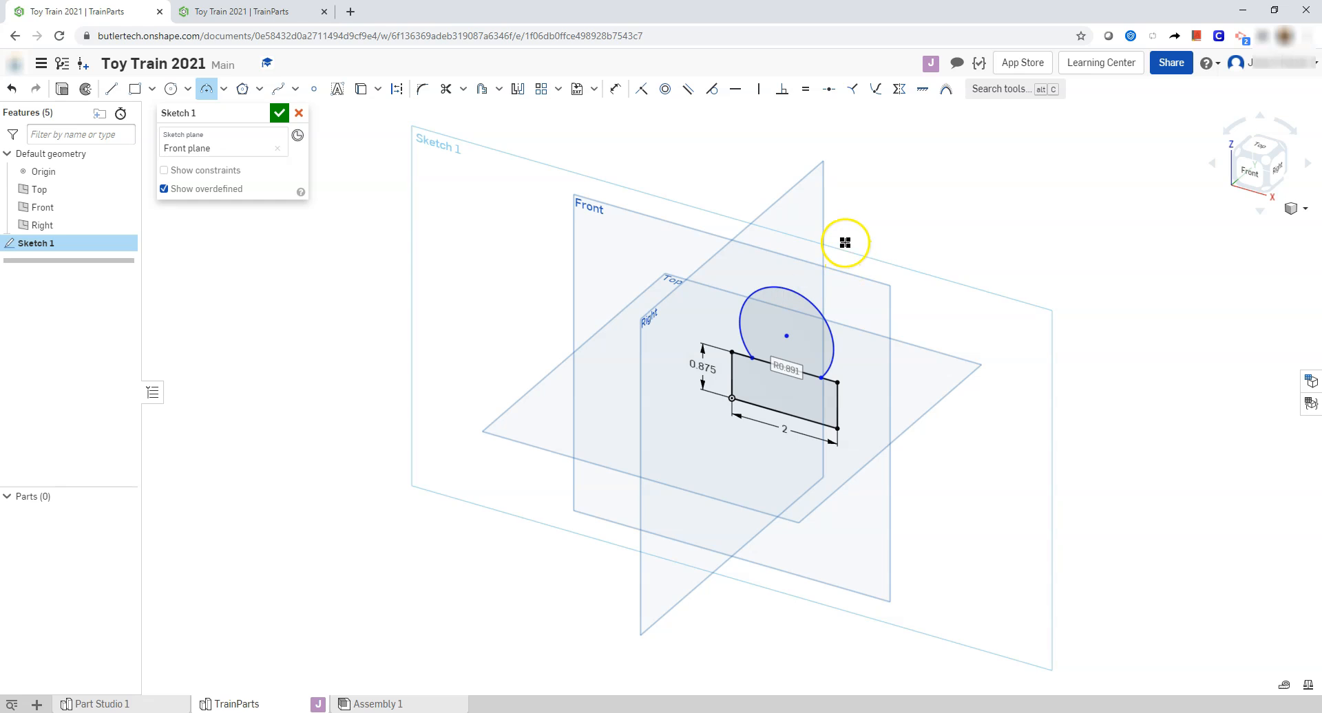
# Consult the train body drawing and dimension the arc's center 1.375 in above the rectangle's lower edge.
pyautogui.hotkey('alt', 'Tab')
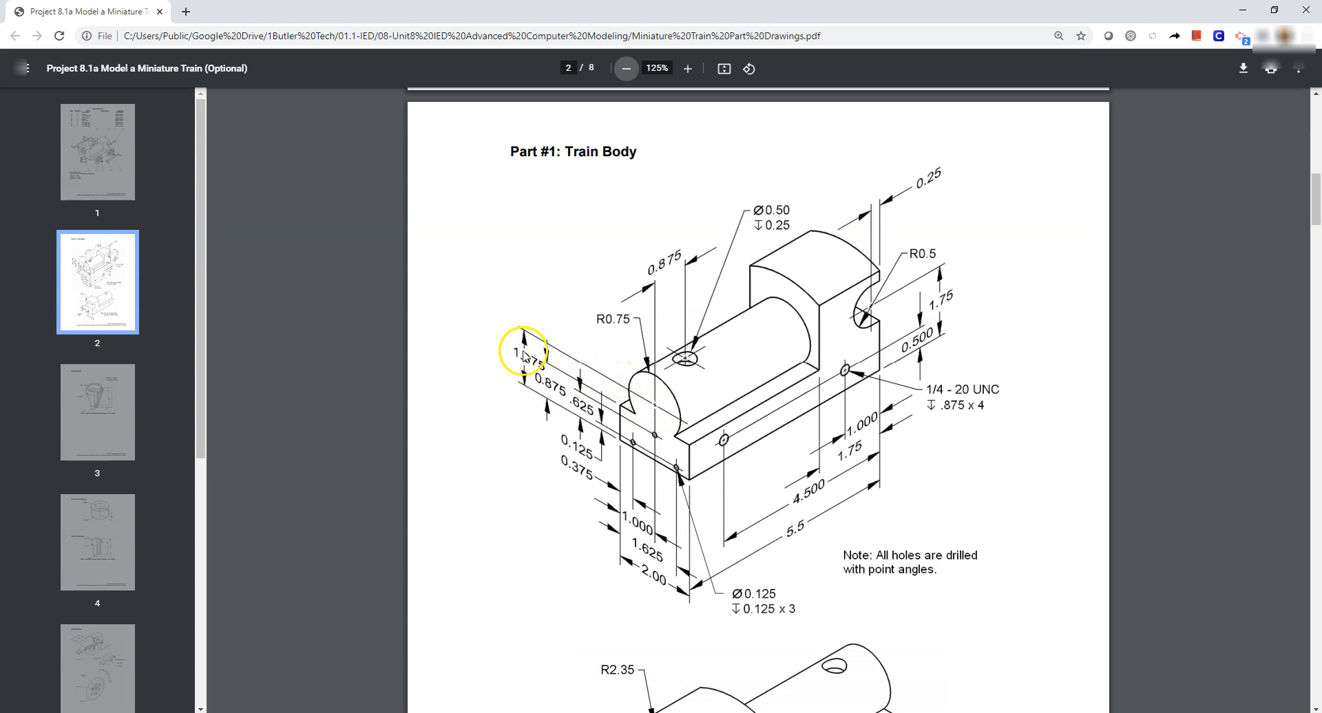
pyautogui.hotkey('alt', 'Tab')
pyautogui.click(616, 88)
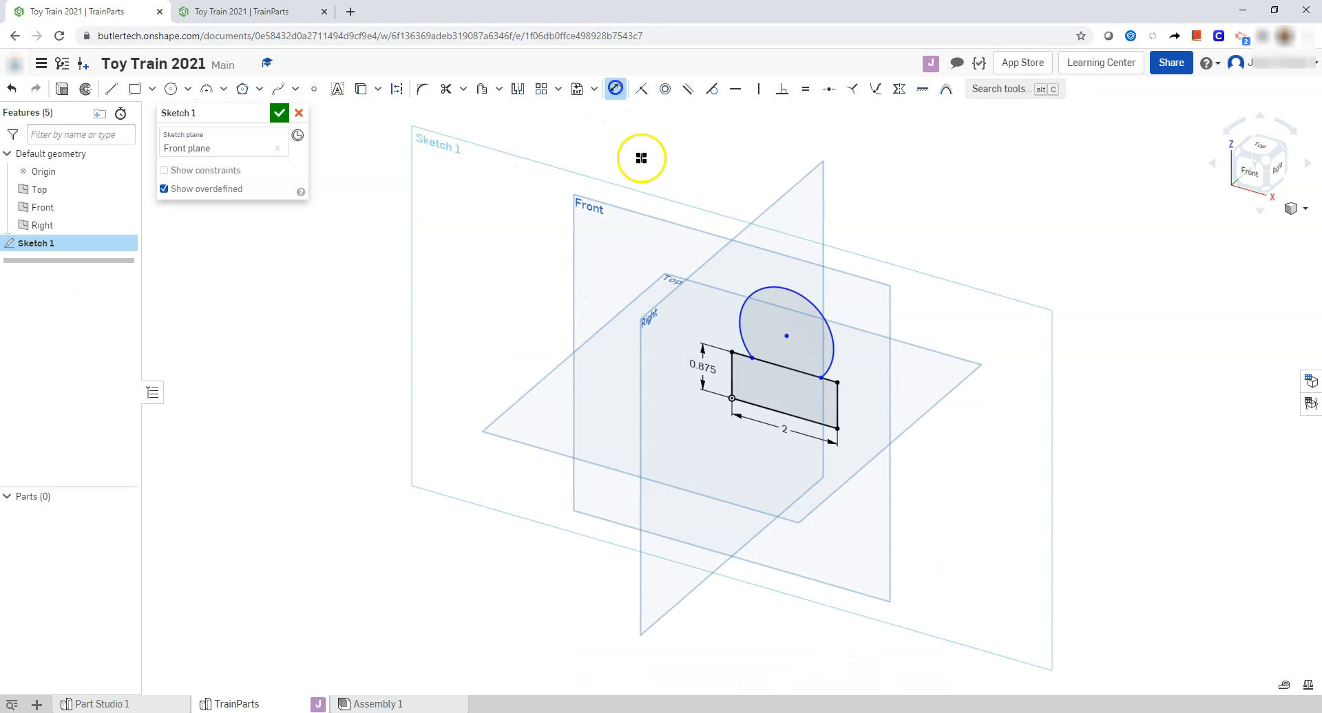
pyautogui.press('d')
pyautogui.click(788, 334)
pyautogui.click(796, 416)
pyautogui.click(871, 386)
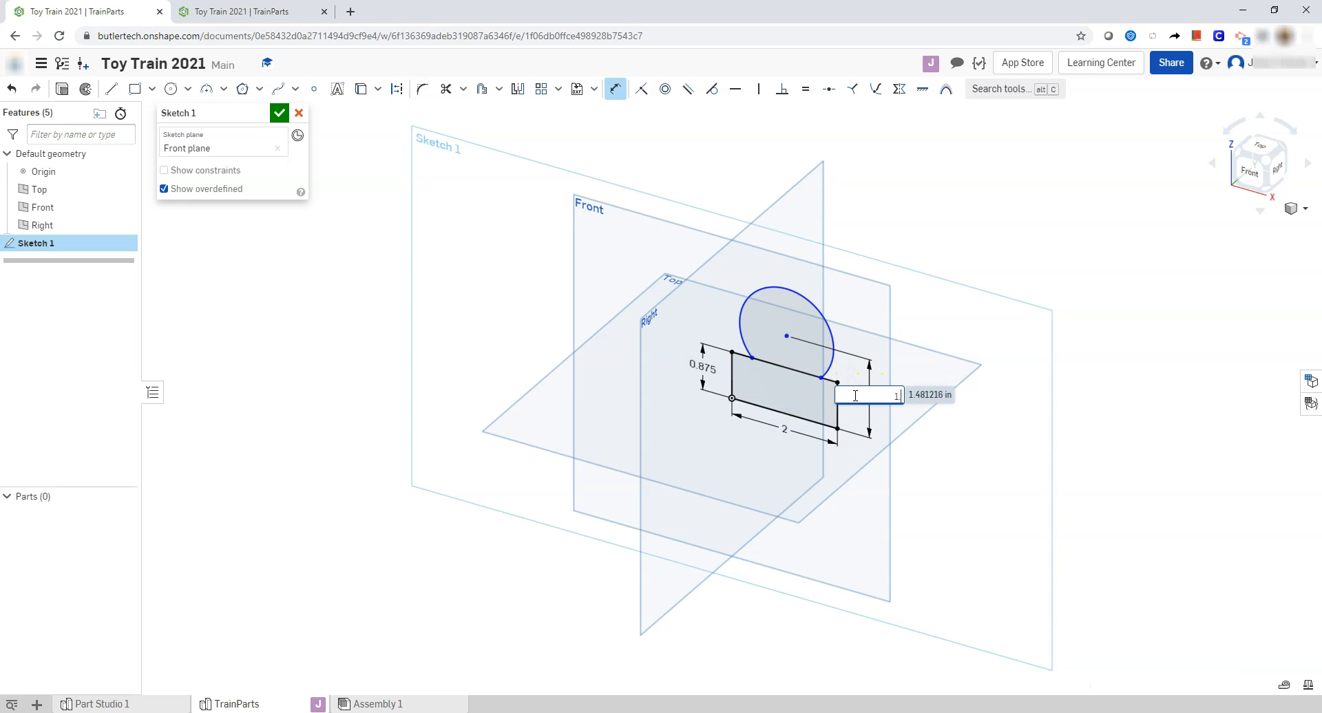
pyautogui.press('Return')
# Dimension the arc's center 1 in horizontally from the rectangle's right edge.
pyautogui.click(789, 351)
pyautogui.press('d')
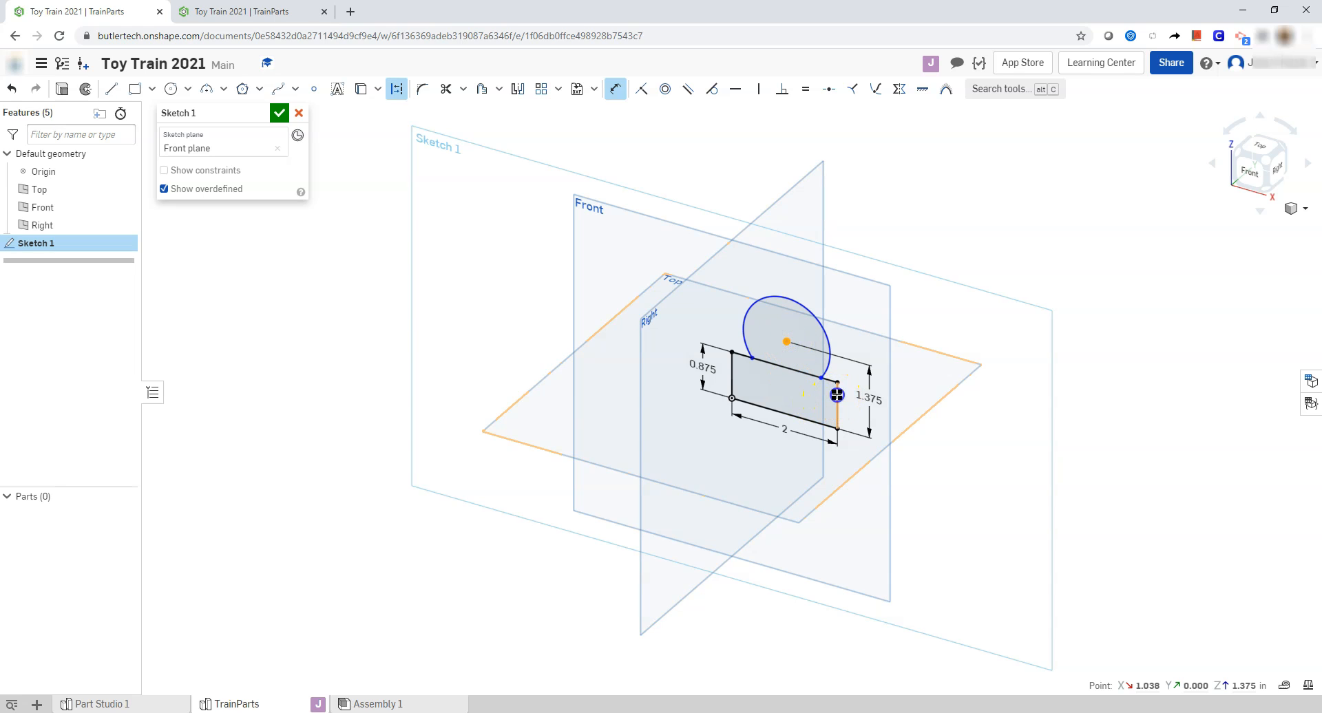
pyautogui.click(837, 407)
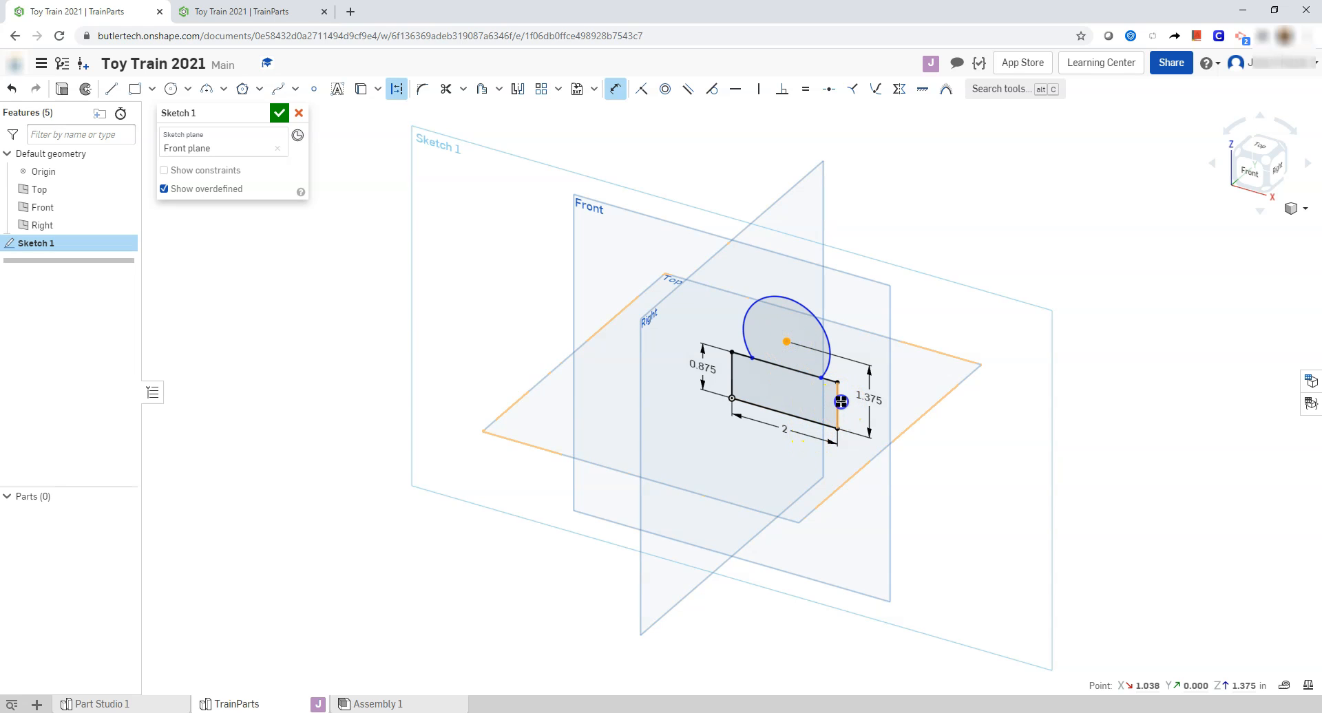
pyautogui.click(813, 431)
pyautogui.write('1')
pyautogui.press('Return')
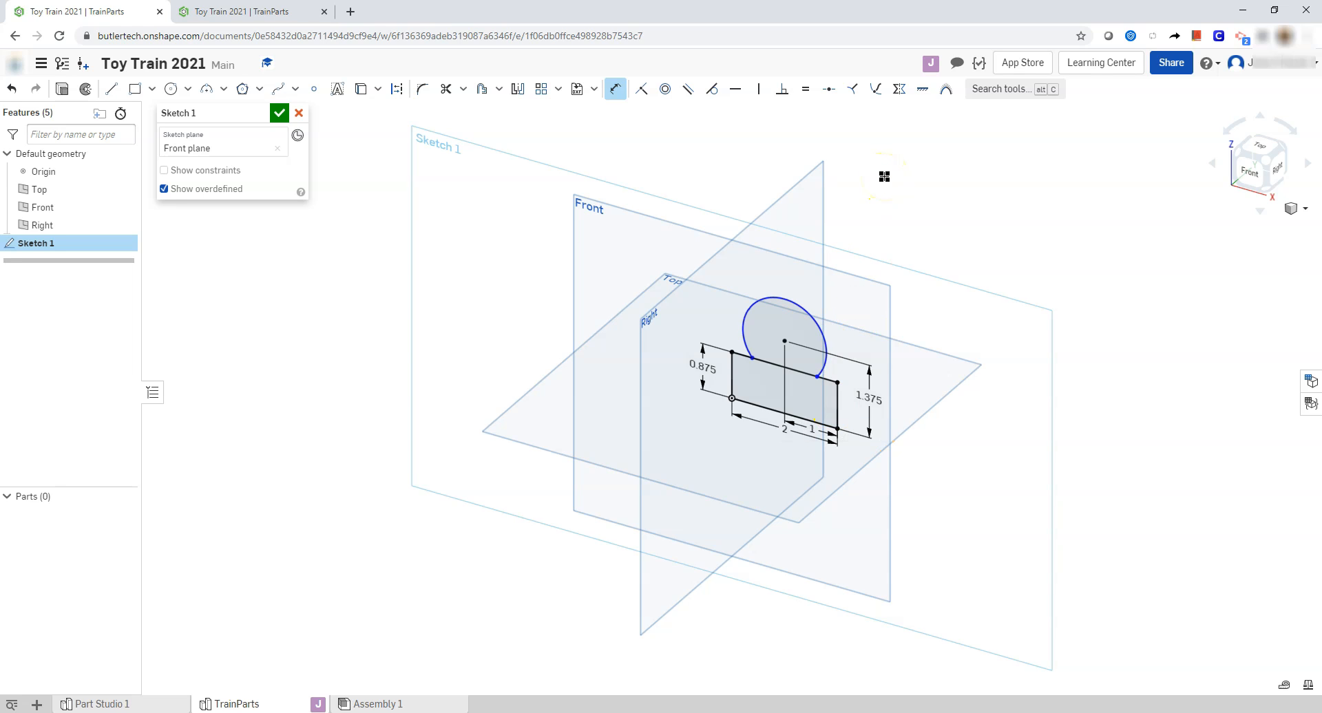
# Set the arc's radius to 0.75 in and accept the sketch.
pyautogui.click(807, 308)
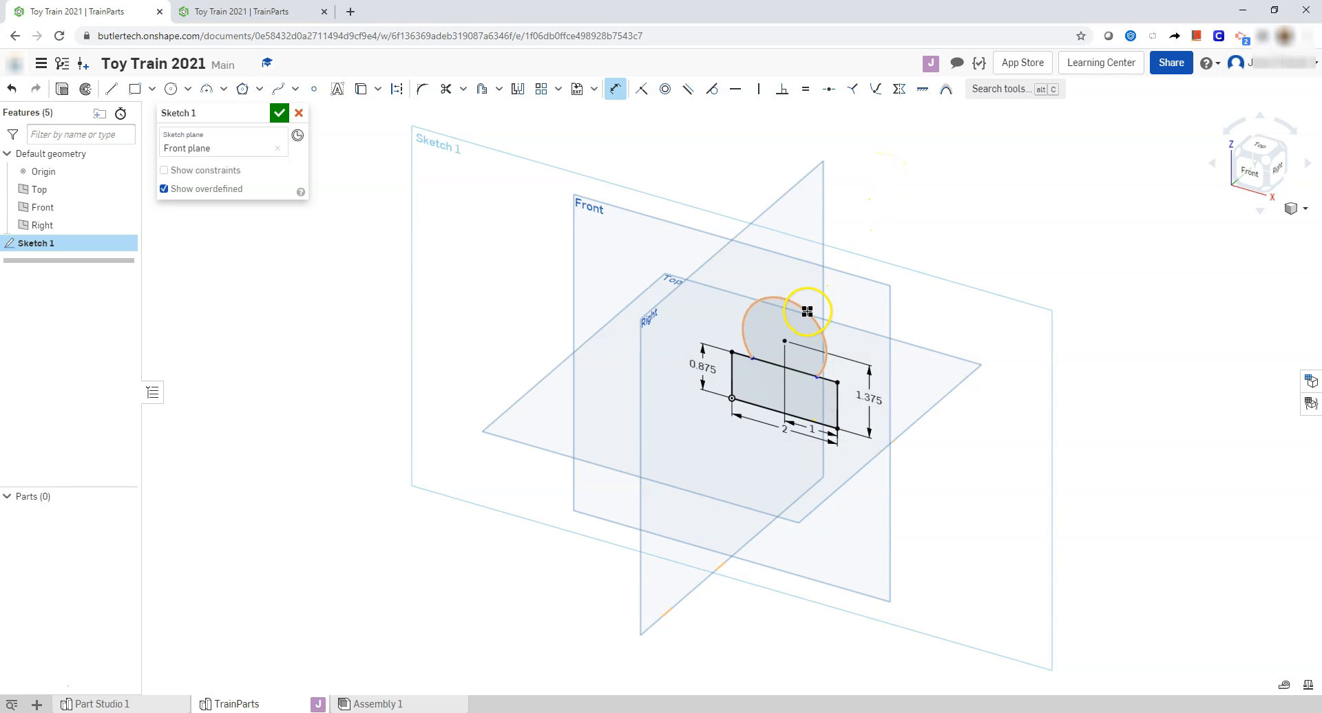
pyautogui.click(869, 274)
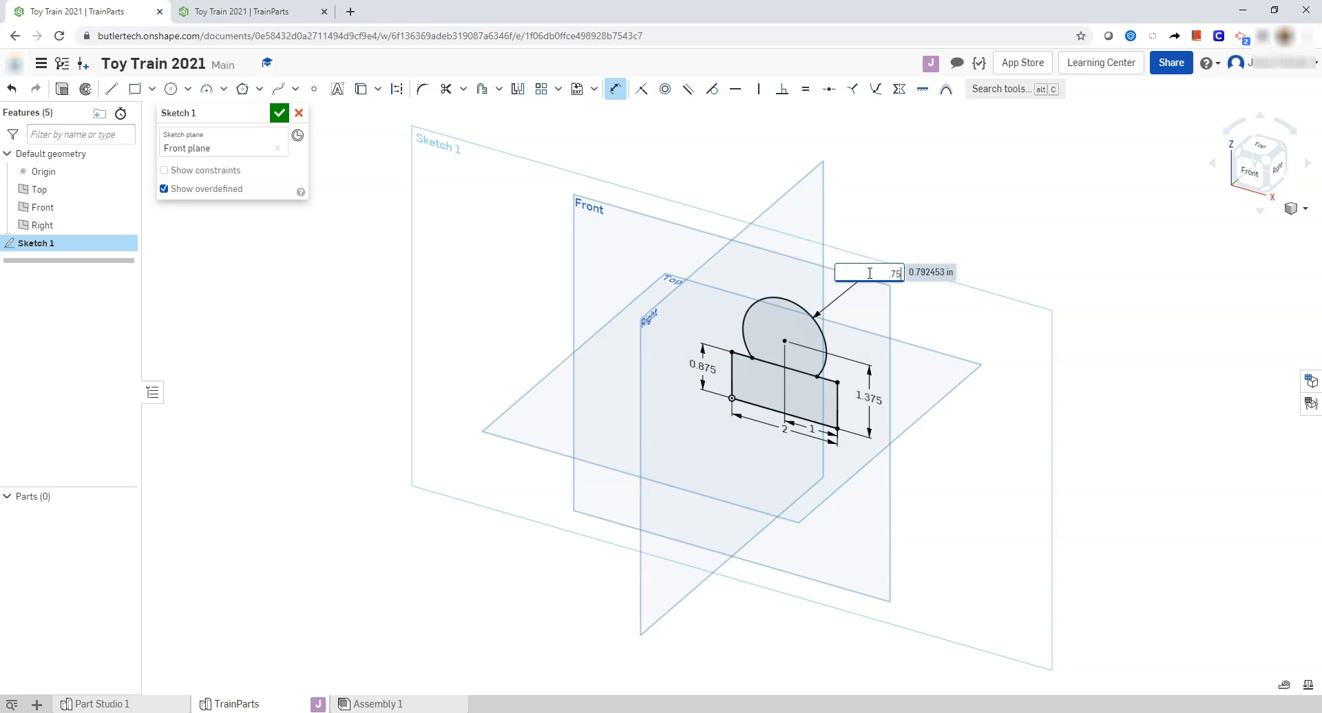
pyautogui.press('Return')
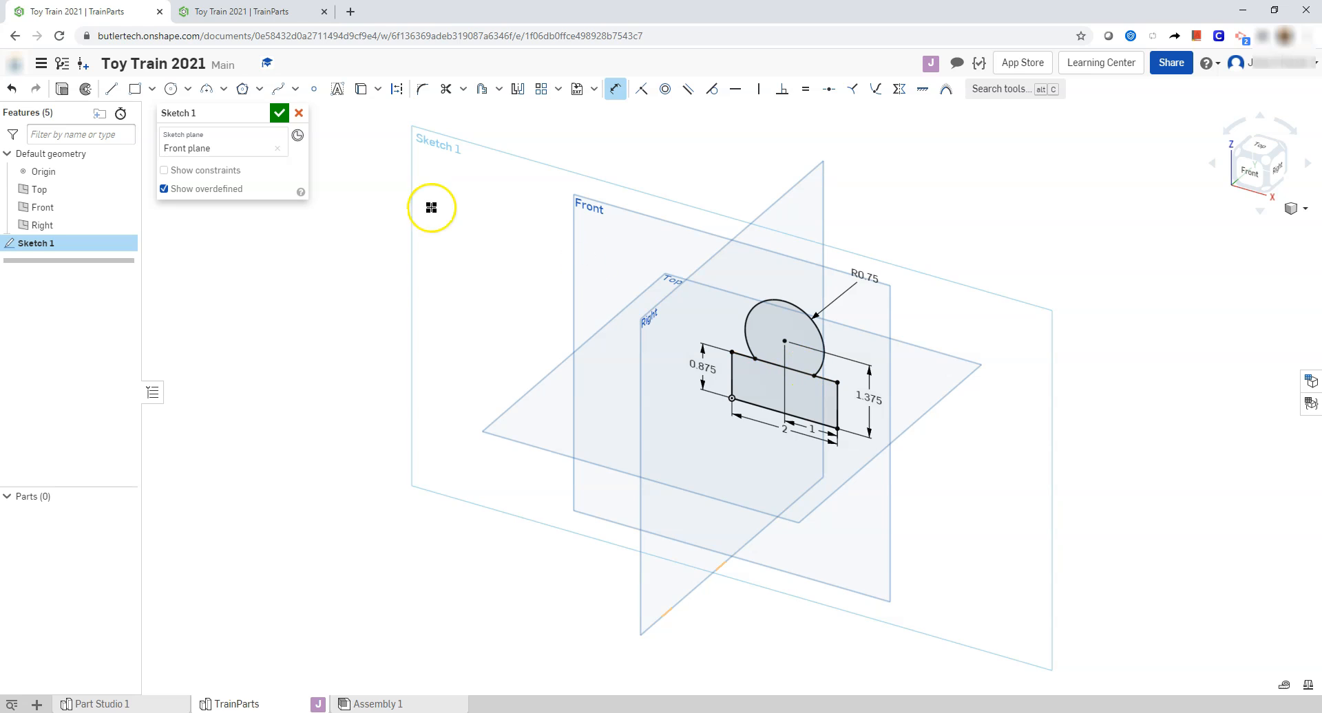
pyautogui.click(279, 113)
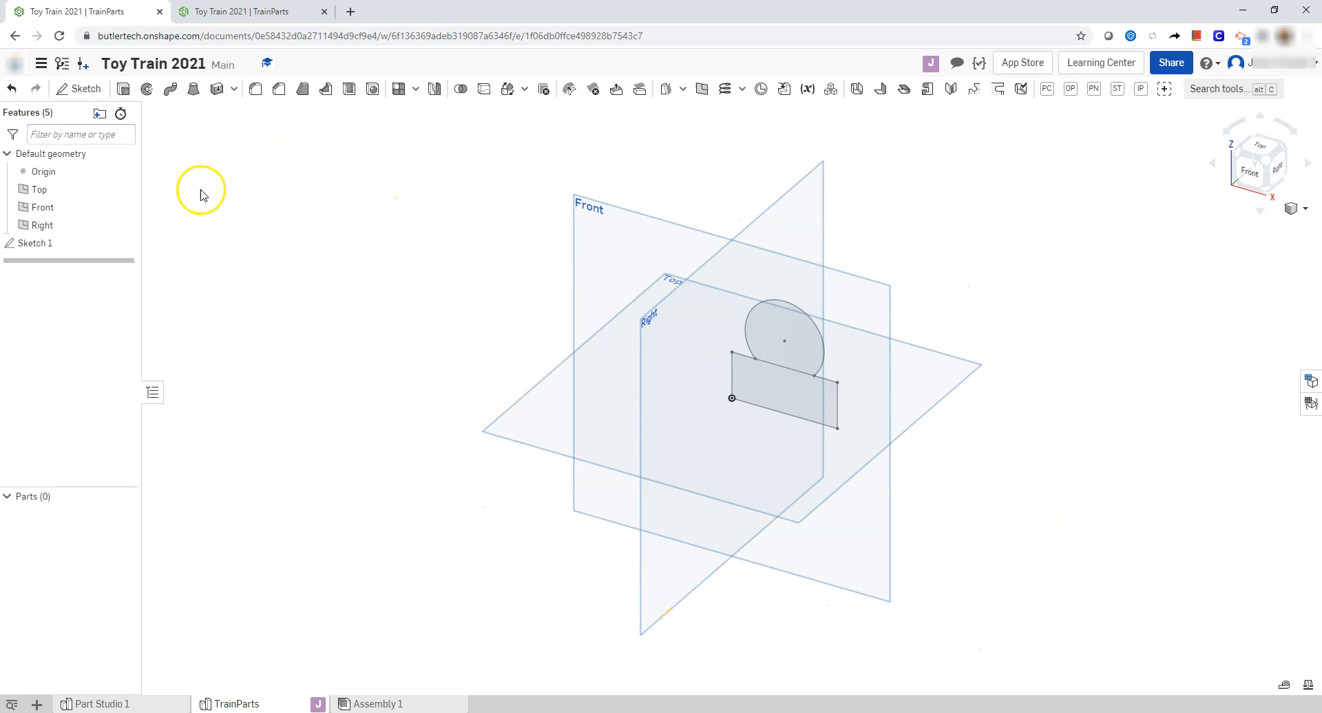
# Rename the finished sketch as Sketch TrainBodyFront.
pyautogui.rightClick(55, 245)
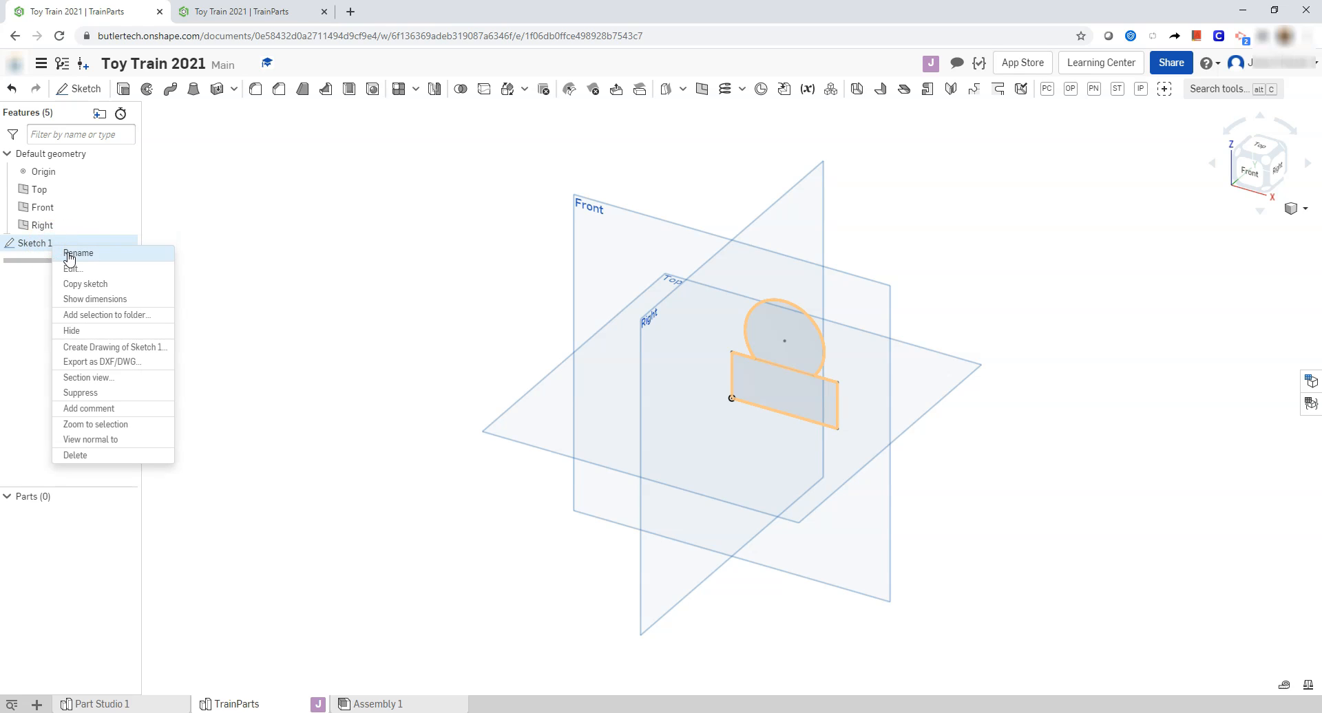
pyautogui.click(71, 253)
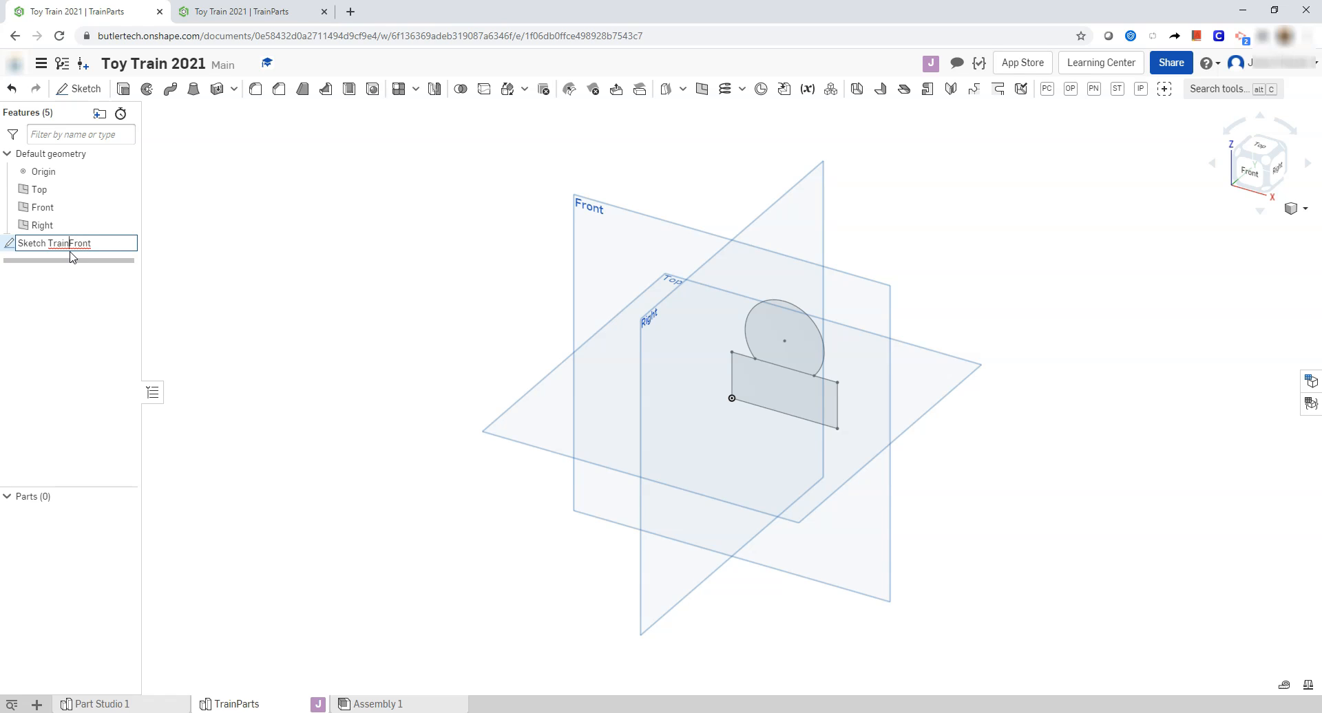
pyautogui.press('Return')
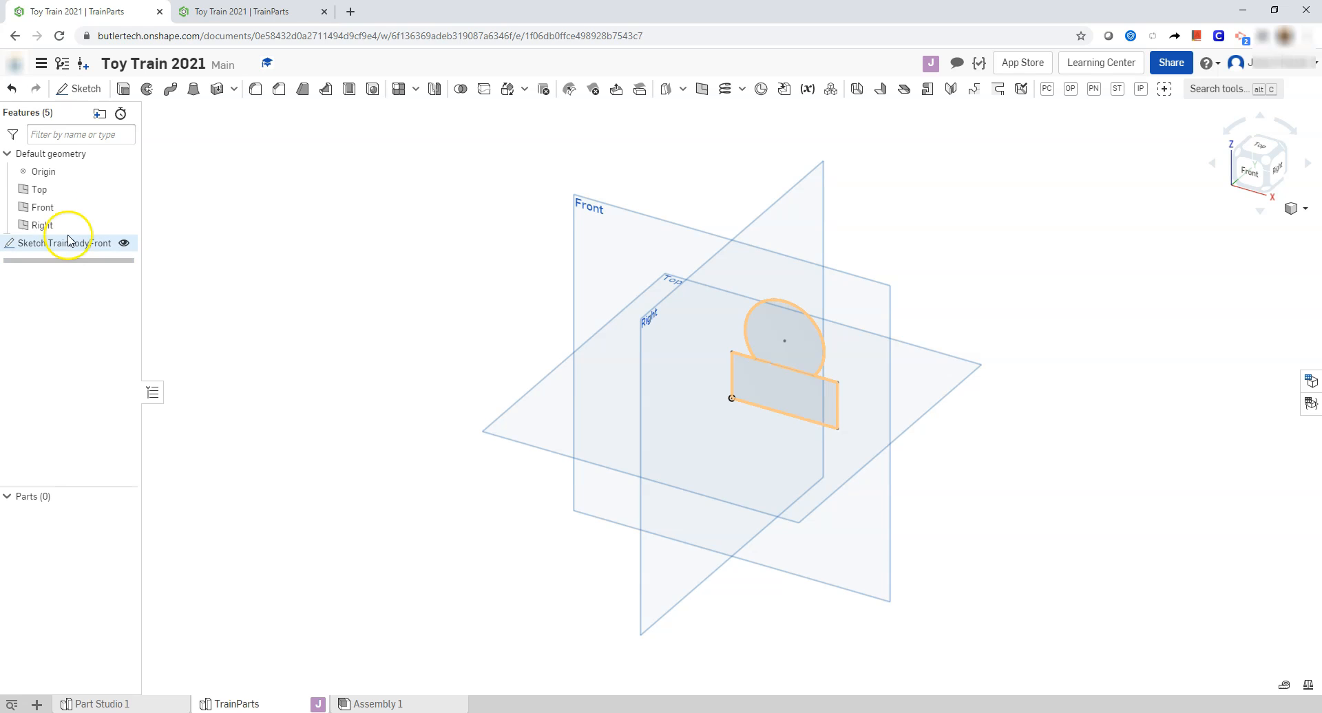
# Extrude both the rectangular and rounded regions of the sketch 3.75 in as a new solid in the opposite direction.
pyautogui.click(124, 90)
pyautogui.click(780, 375)
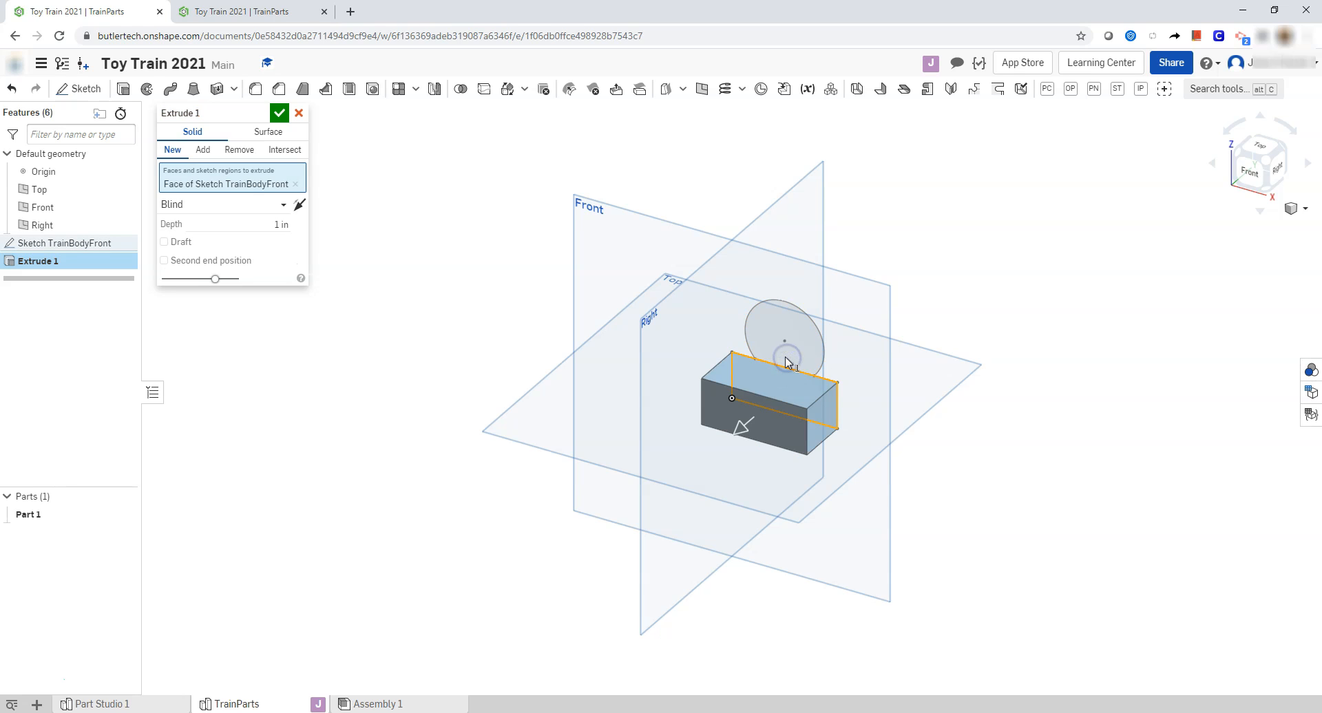
pyautogui.click(810, 350)
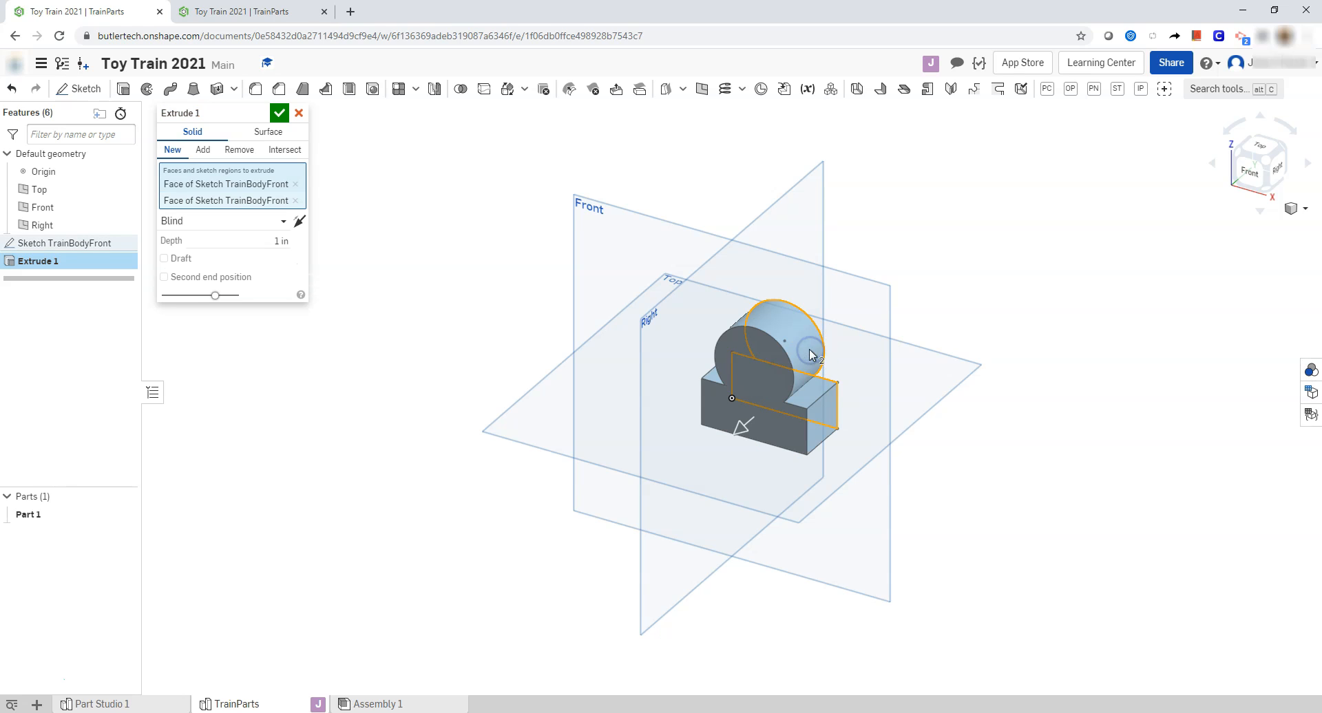
pyautogui.click(300, 221)
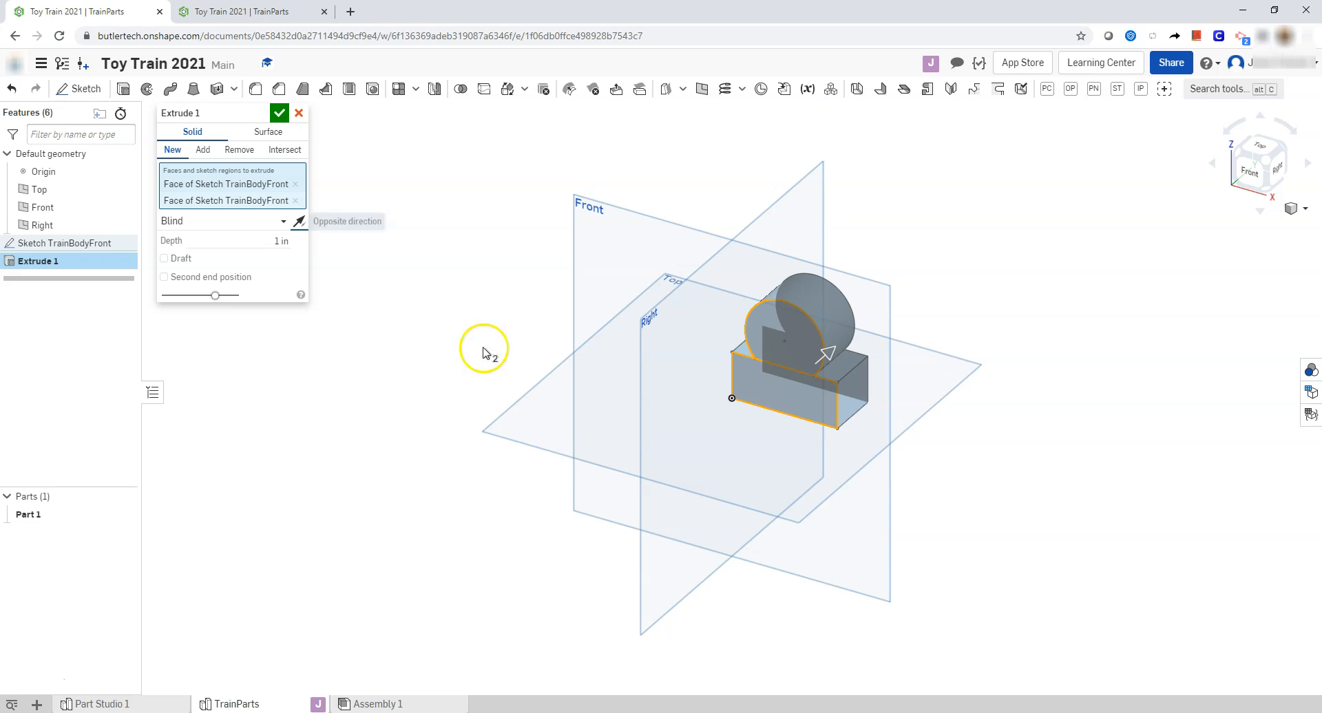
pyautogui.click(270, 241)
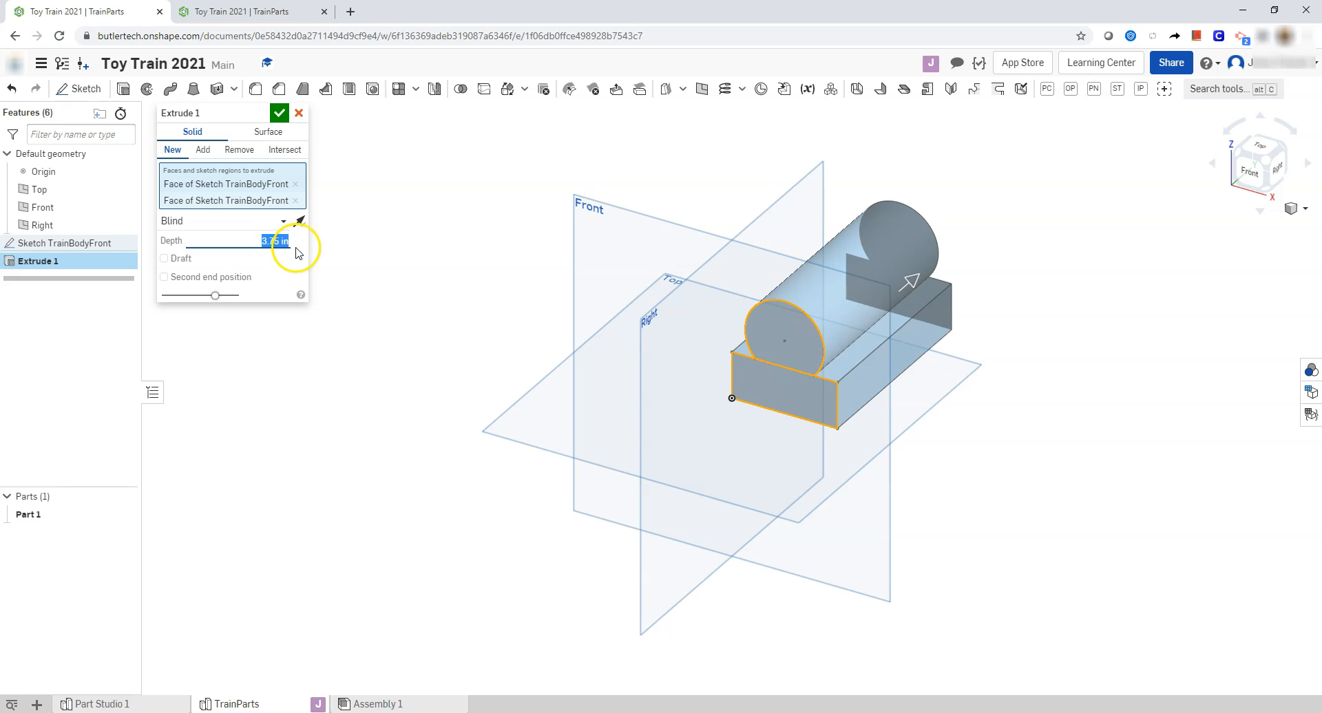
# Check the depth against the train body drawing and accept the extrusion under the name Extrude TrainBodyFront.
pyautogui.hotkey('alt', 'Tab')
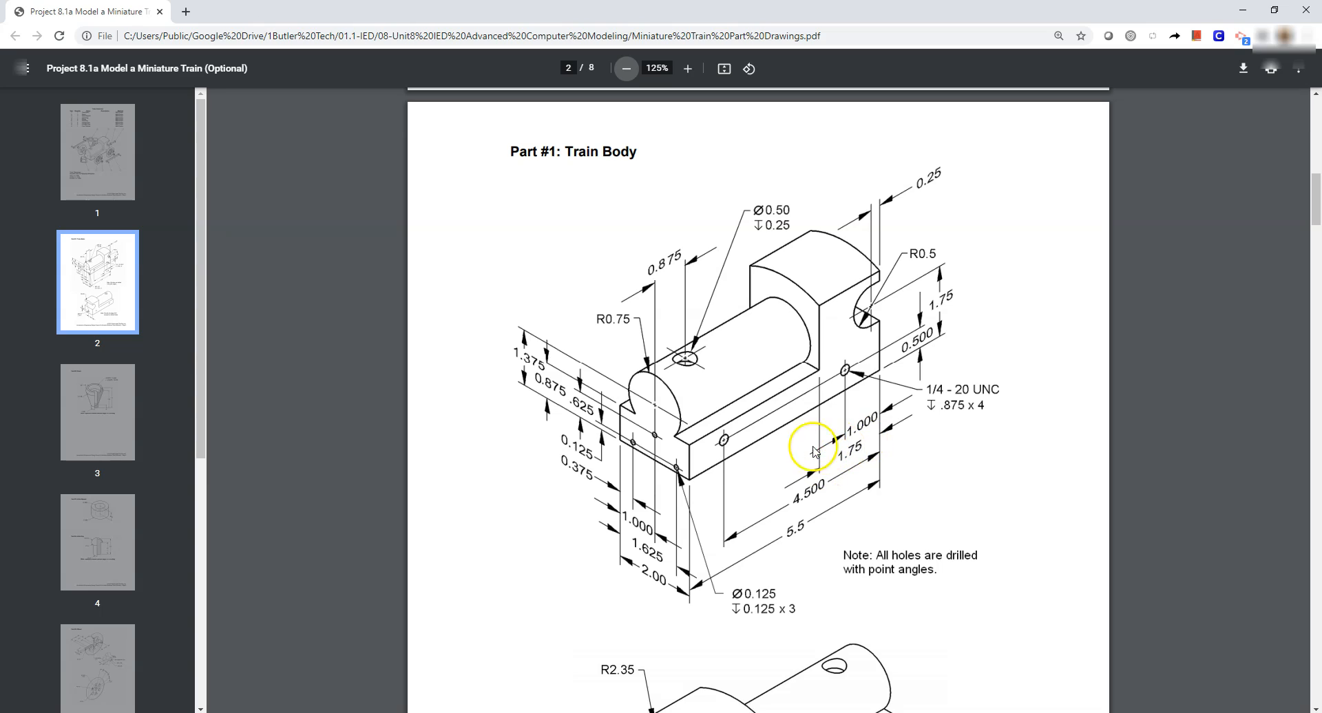
pyautogui.hotkey('alt', 'Tab')
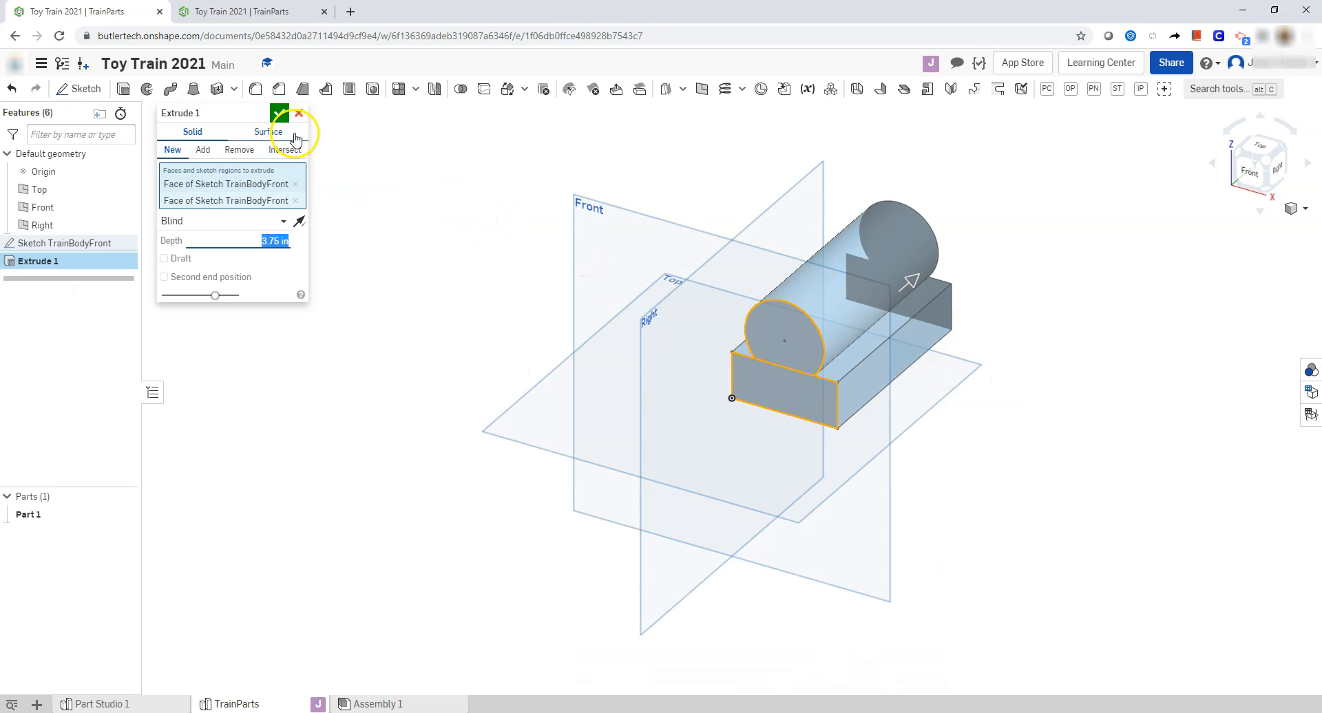
pyautogui.click(261, 114)
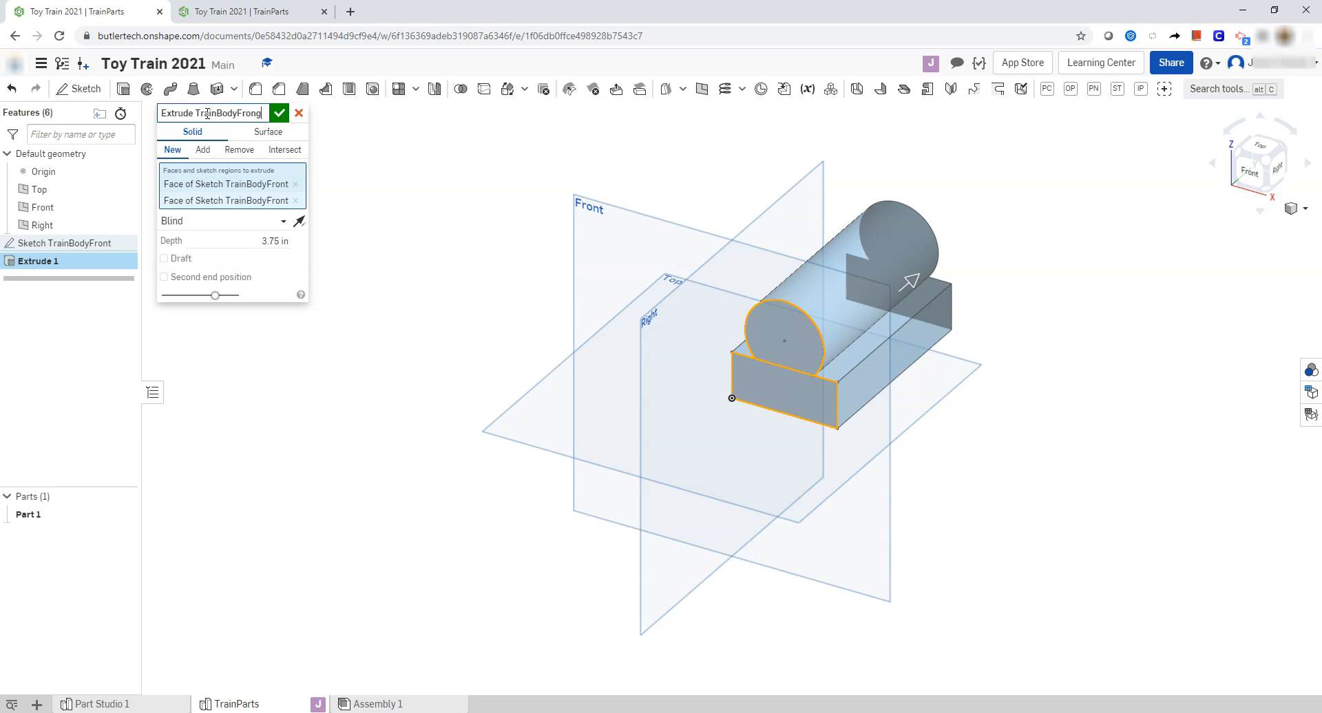
pyautogui.click(279, 113)
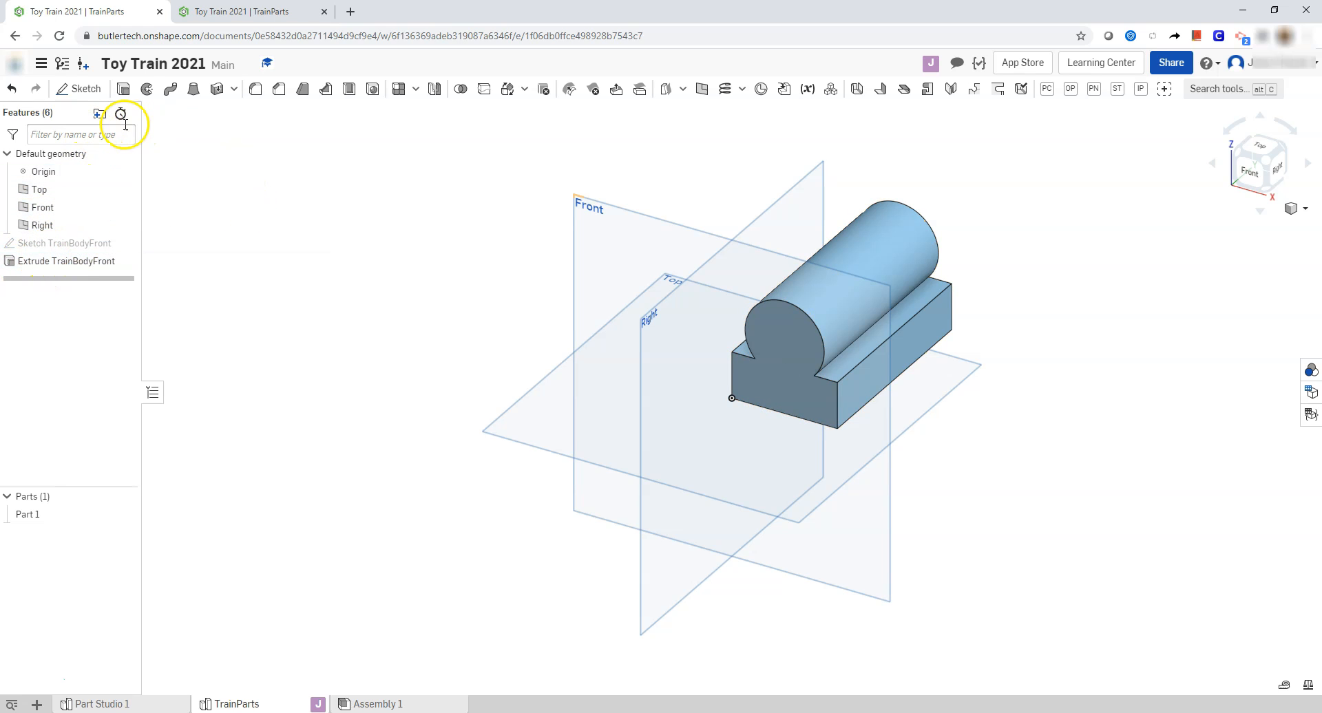
# Create a feature folder named TrainBody.
pyautogui.click(100, 116)
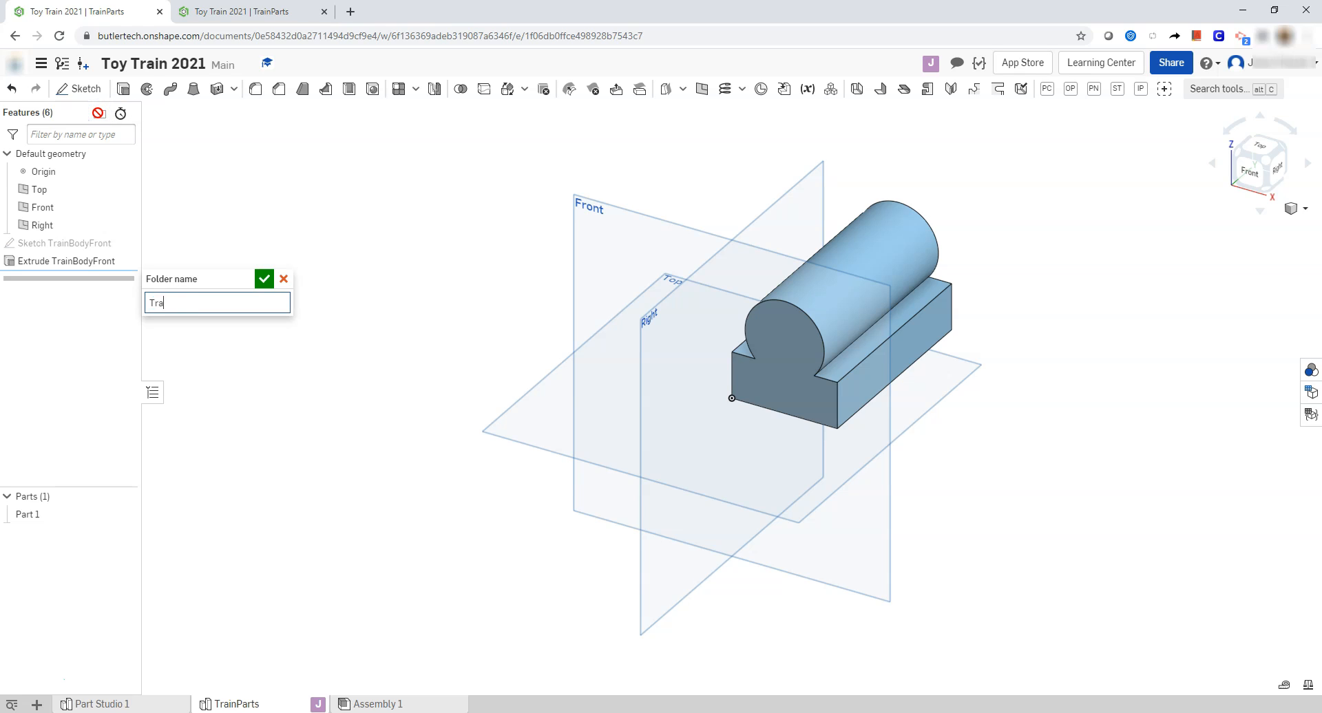
pyautogui.write('TrainBody')
pyautogui.press('Return')
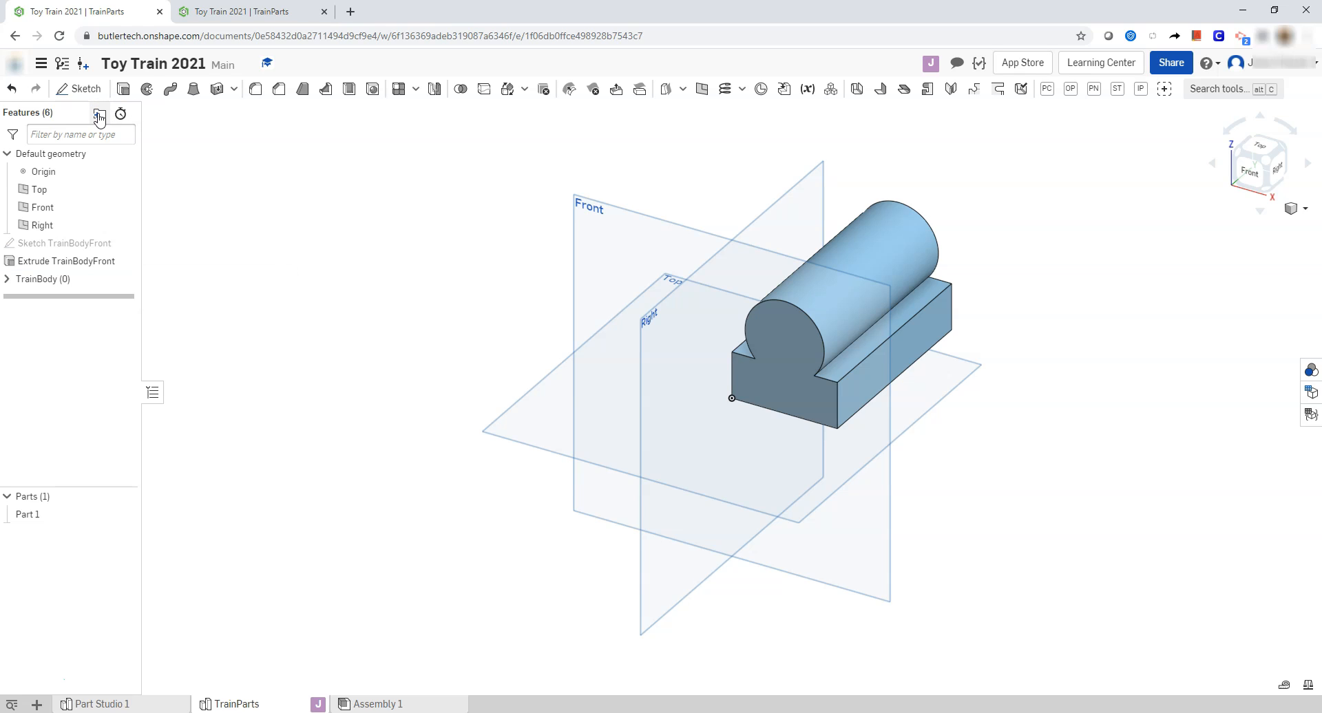
# Move Sketch TrainBodyFront and Extrude TrainBodyFront into the TrainBody folder and leave the folder collapsed.
pyautogui.click(81, 244)
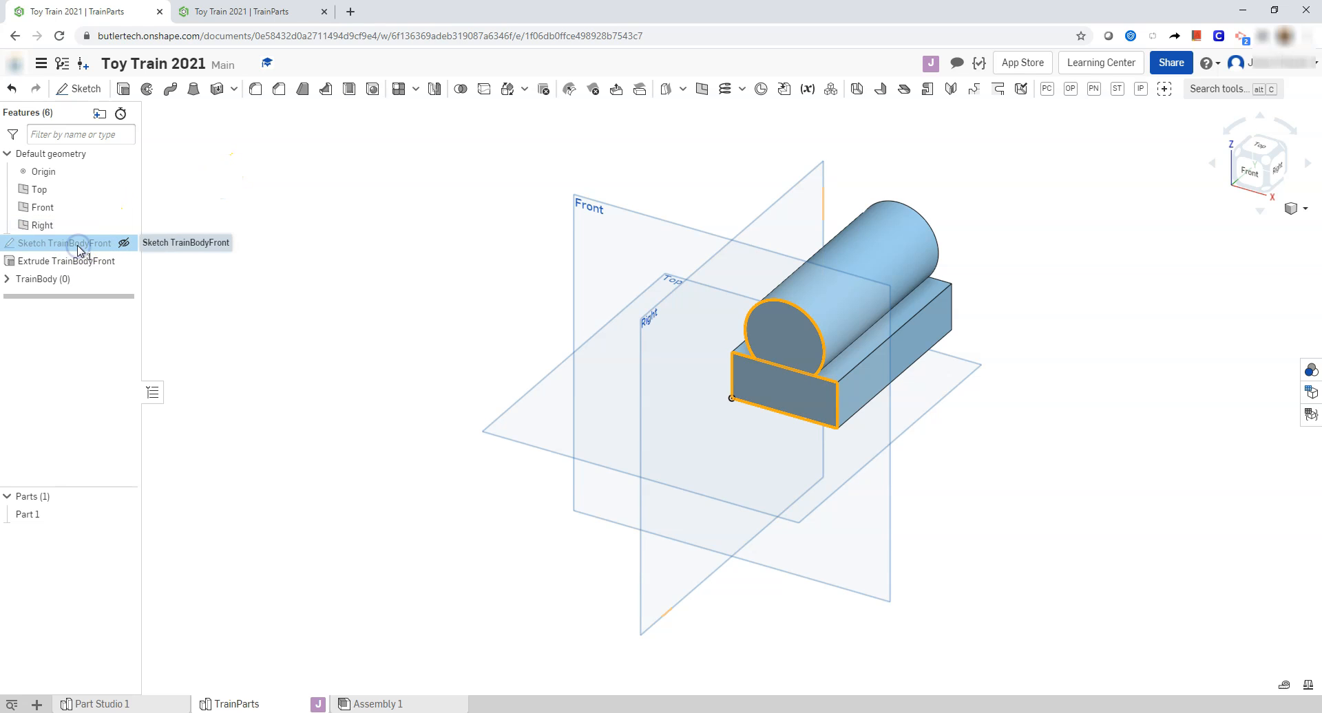
pyautogui.keyDown('shift'); pyautogui.click(87, 263); pyautogui.keyUp('shift')
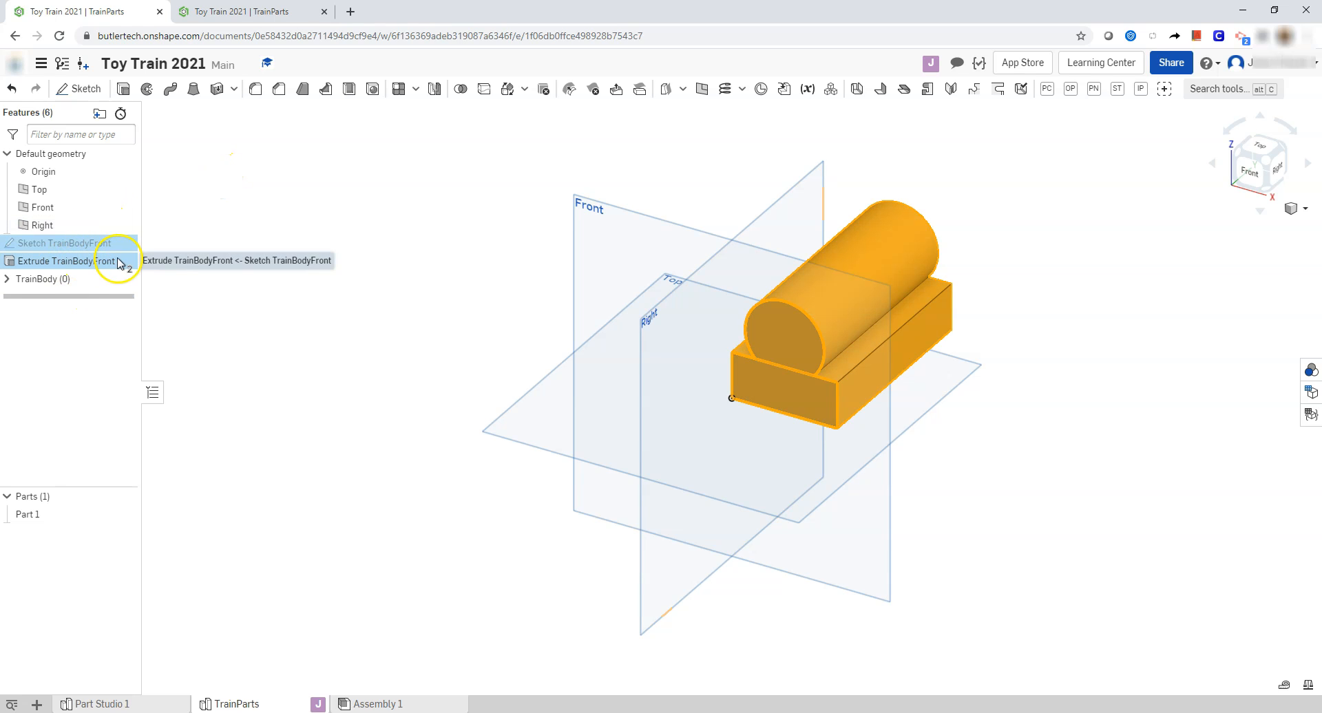
pyautogui.moveTo(89, 248); pyautogui.dragTo(9, 240)
pyautogui.click(256, 207)
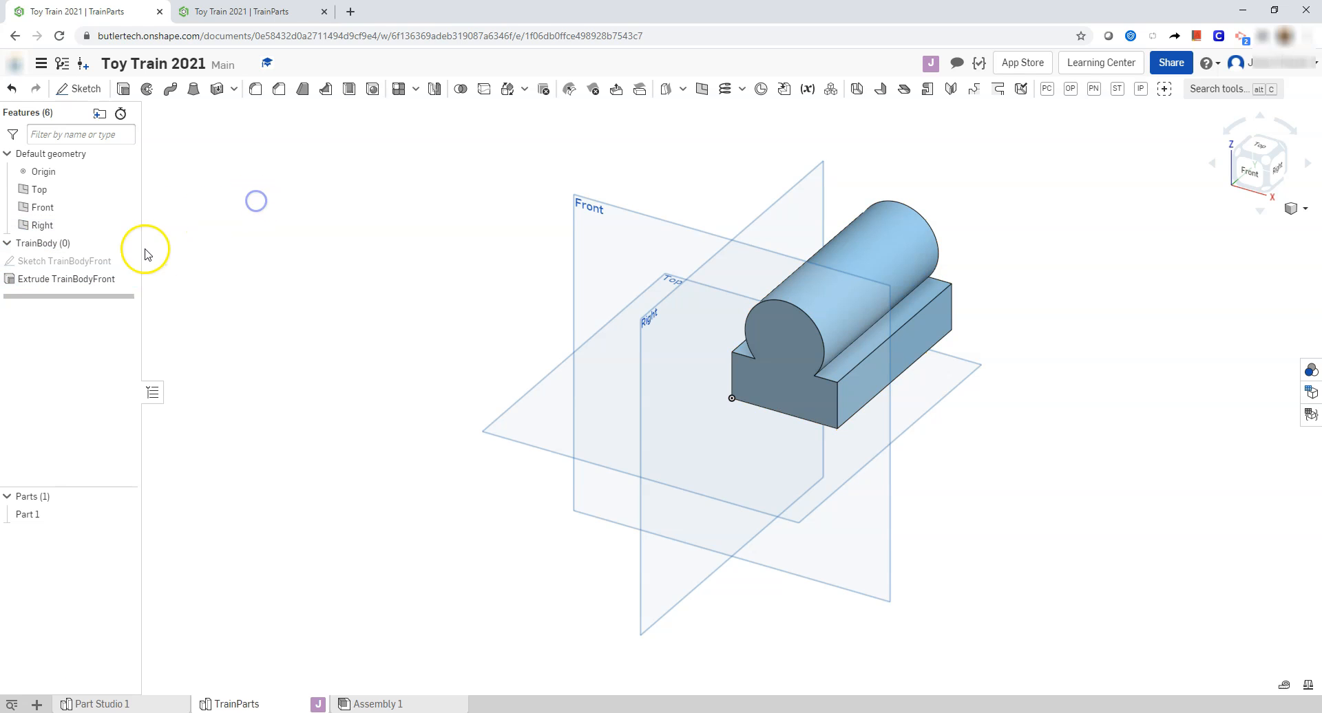
pyautogui.click(77, 281)
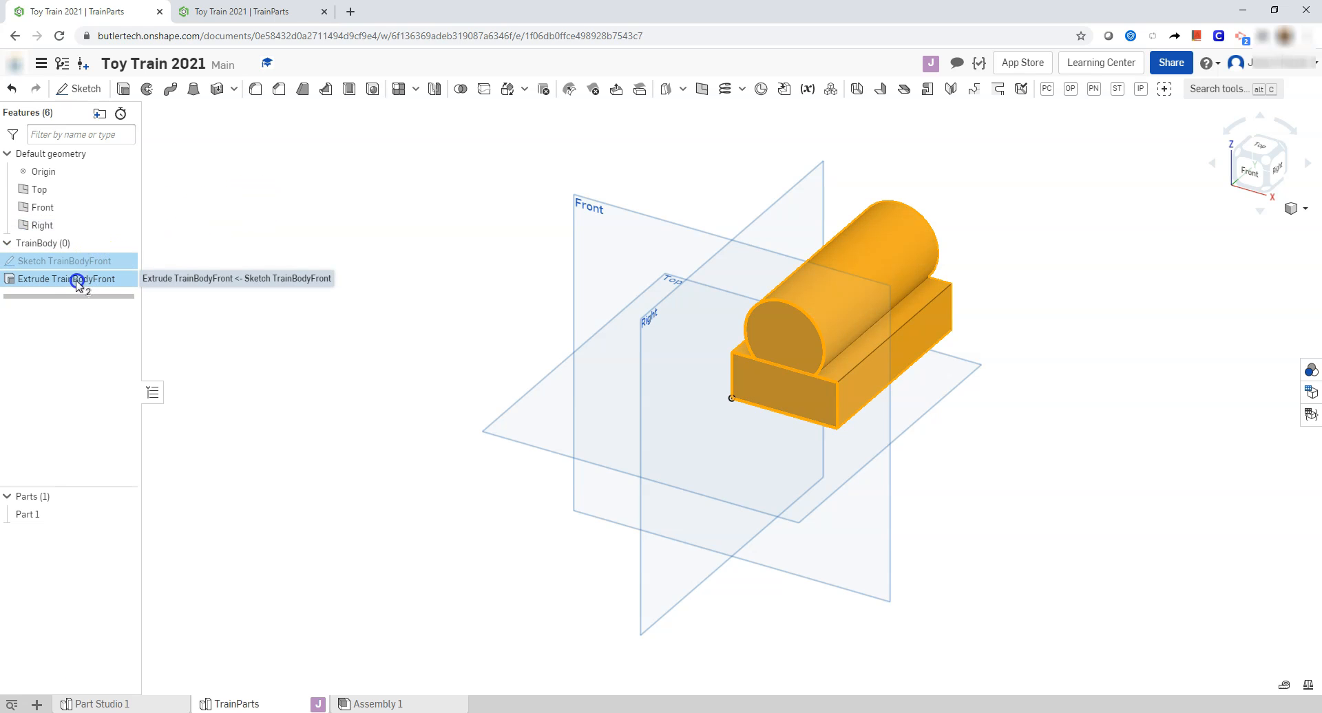
pyautogui.moveTo(68, 281); pyautogui.dragTo(45, 249)
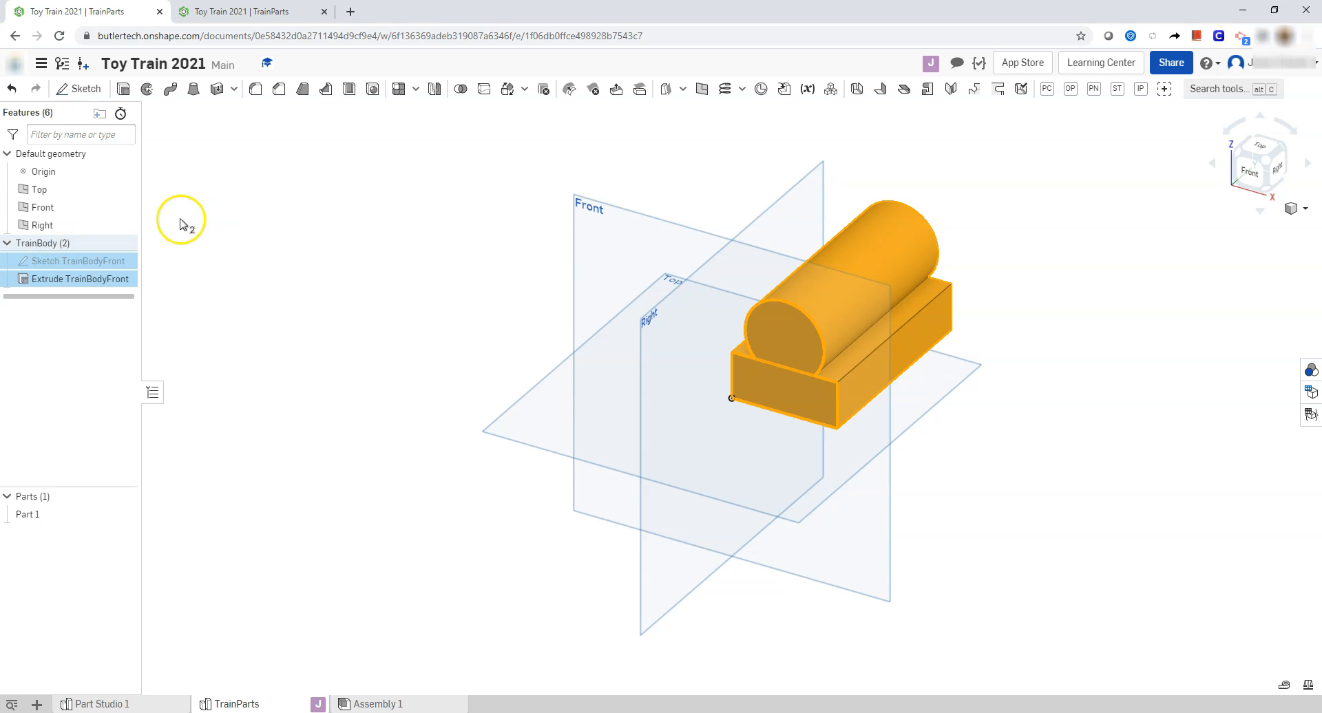
pyautogui.click(7, 245)
pyautogui.click(245, 225)
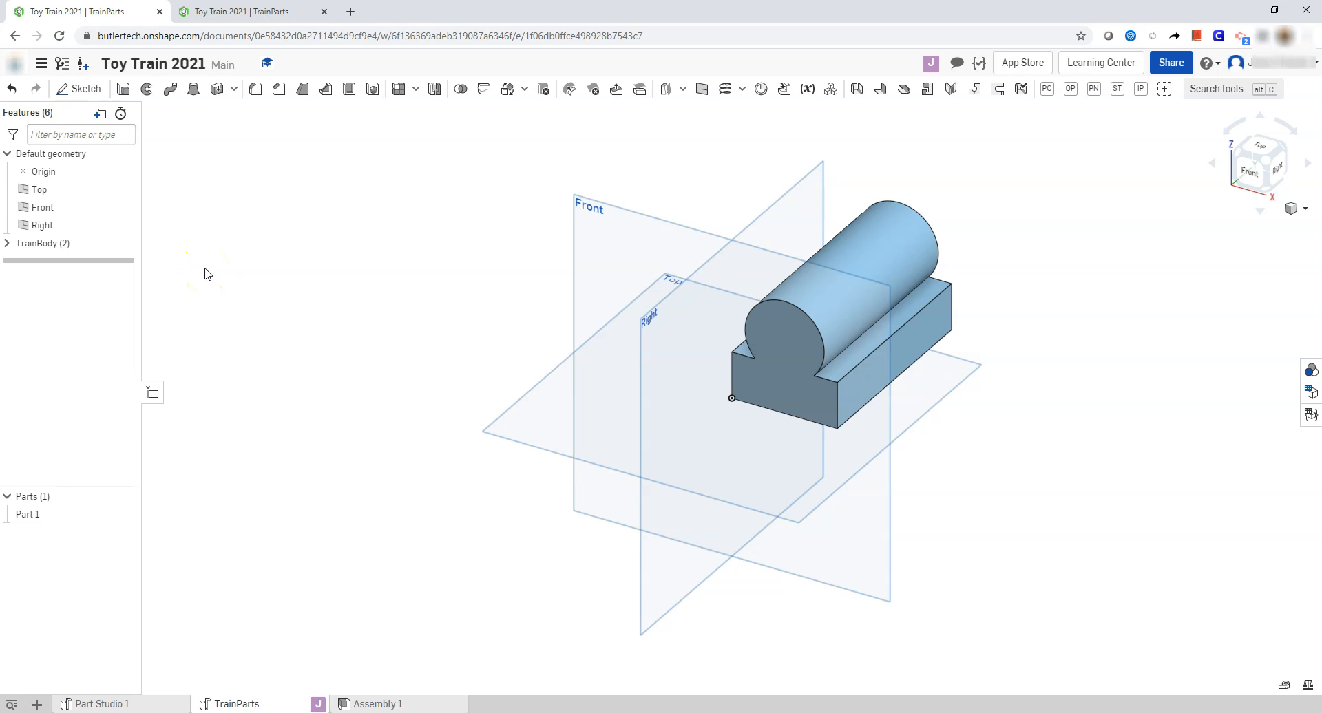
pyautogui.click(7, 243)
pyautogui.click(6, 243)
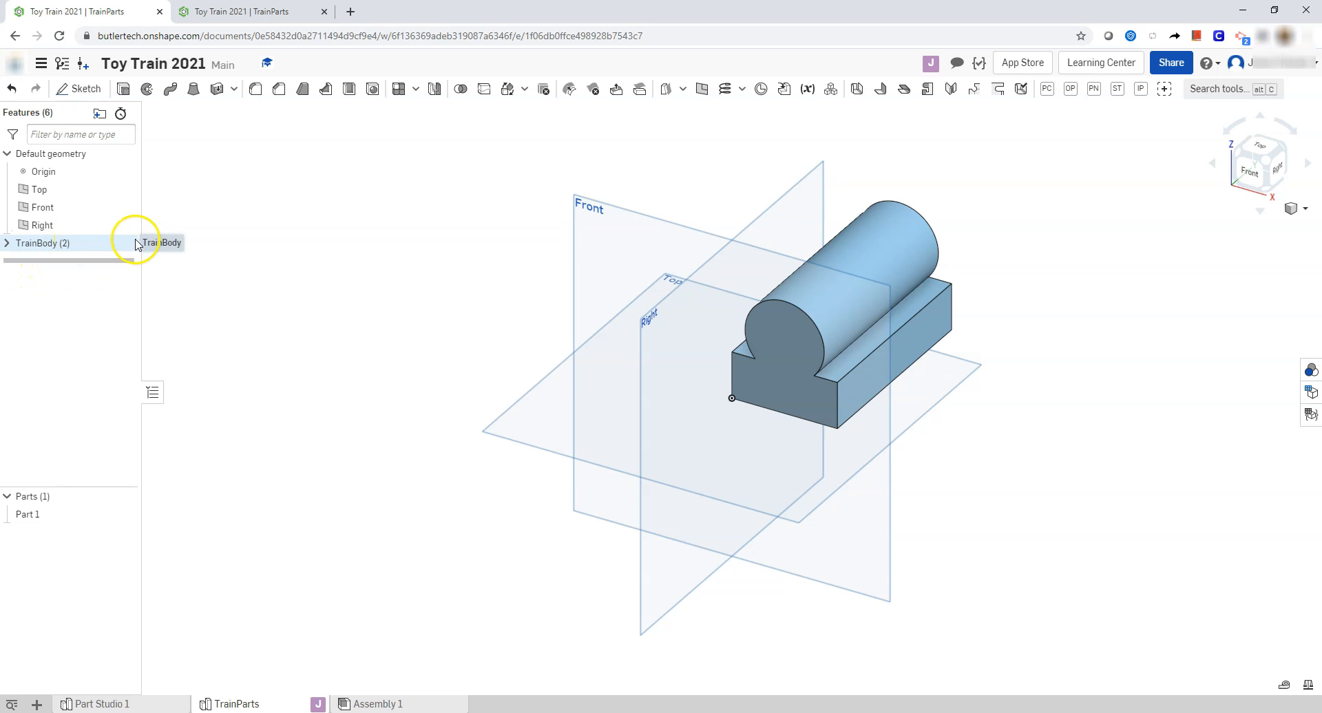
# Start a sketch on the body's rear end face, viewed straight on, and check the rear profile in the train body drawing.
pyautogui.click(81, 88)
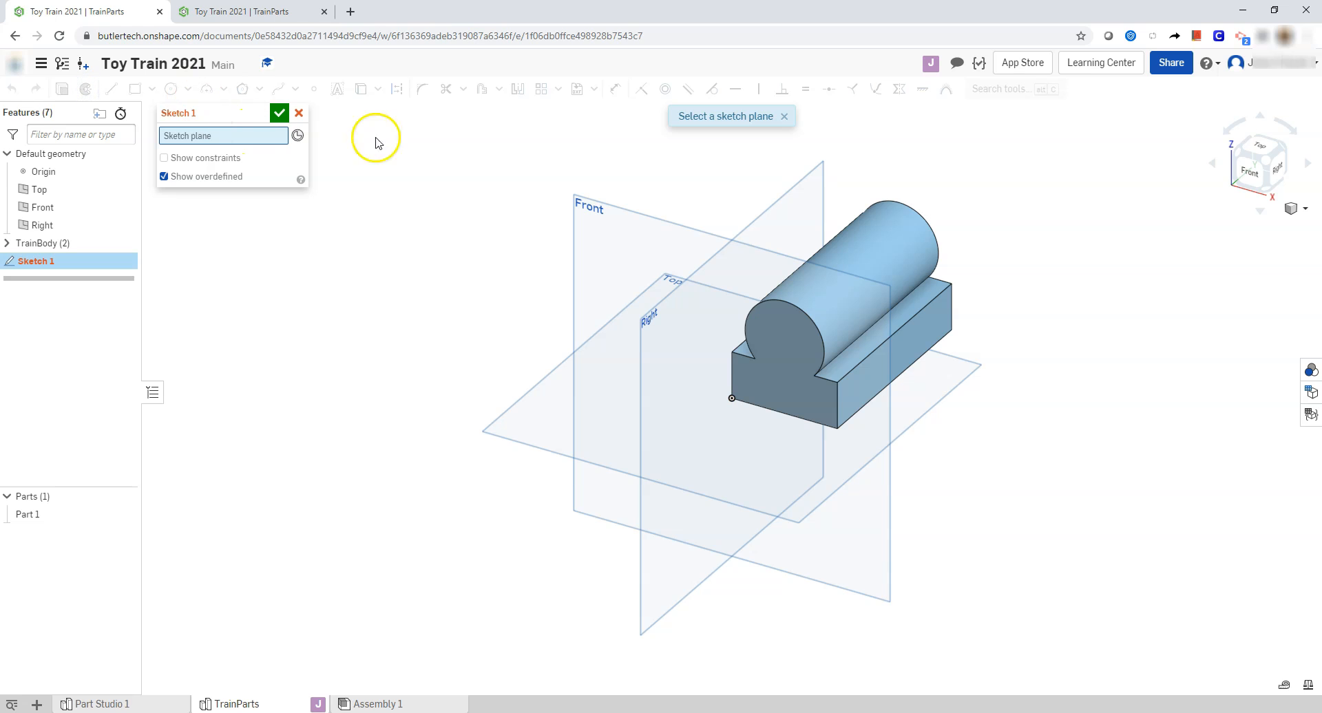
pyautogui.click(1284, 149)
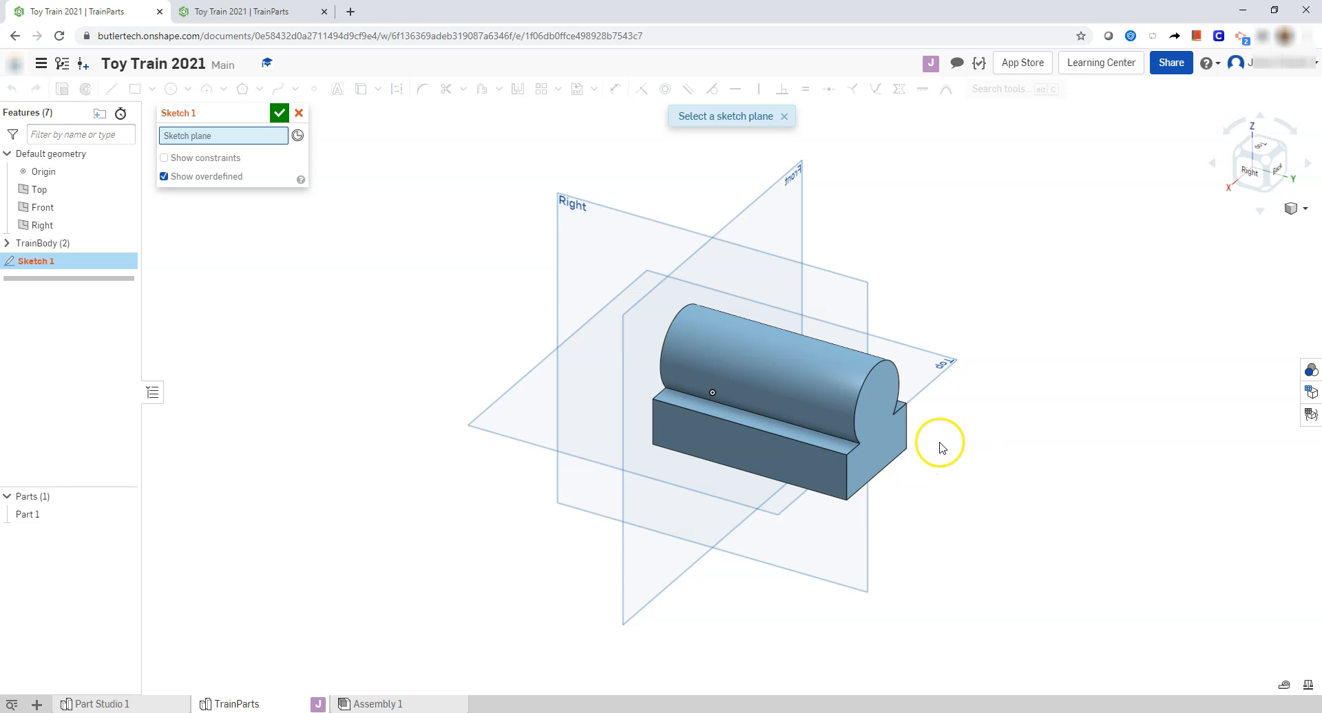
pyautogui.click(901, 437)
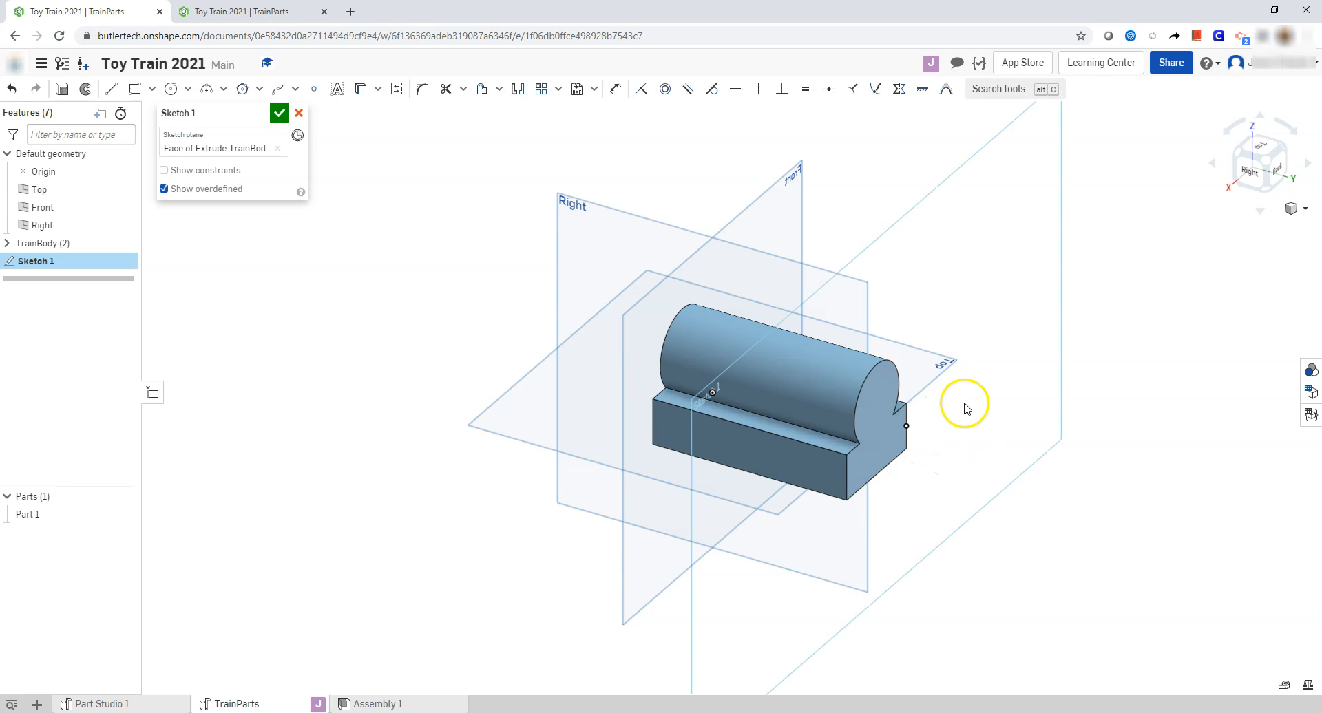
pyautogui.press('n')
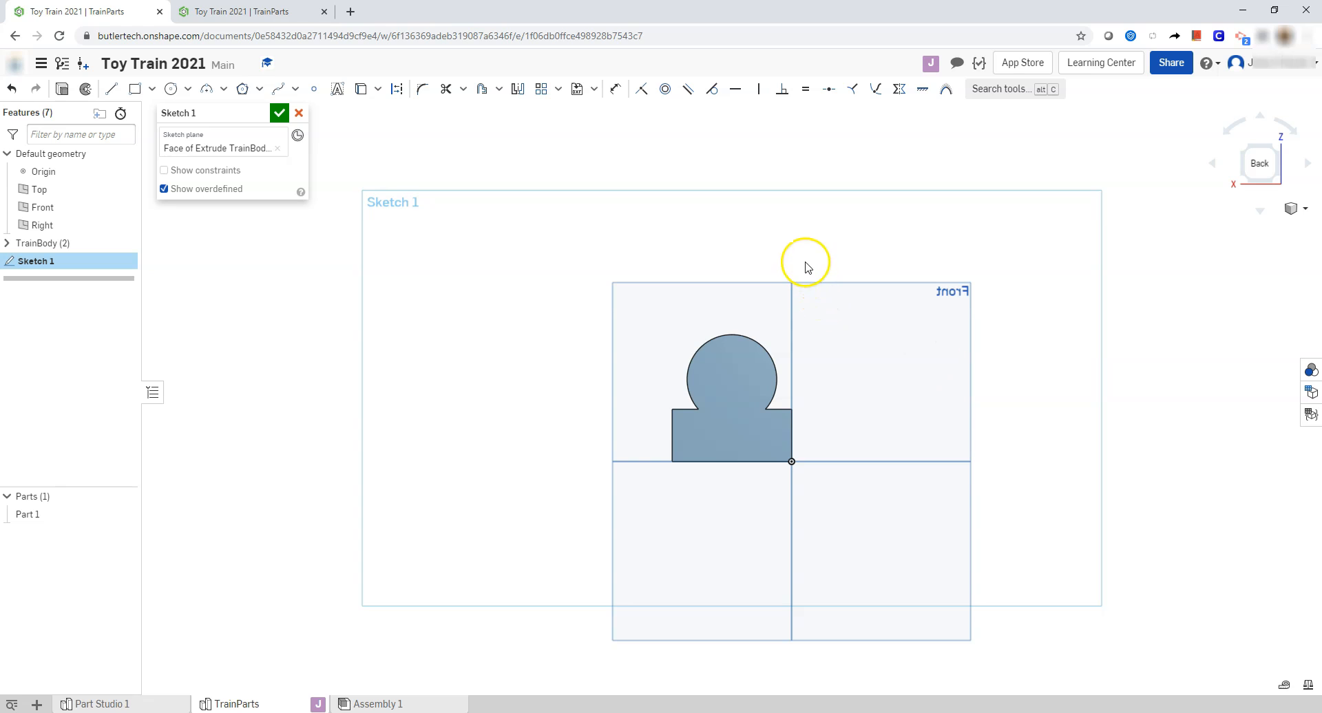
pyautogui.scroll(2, 803, 275)
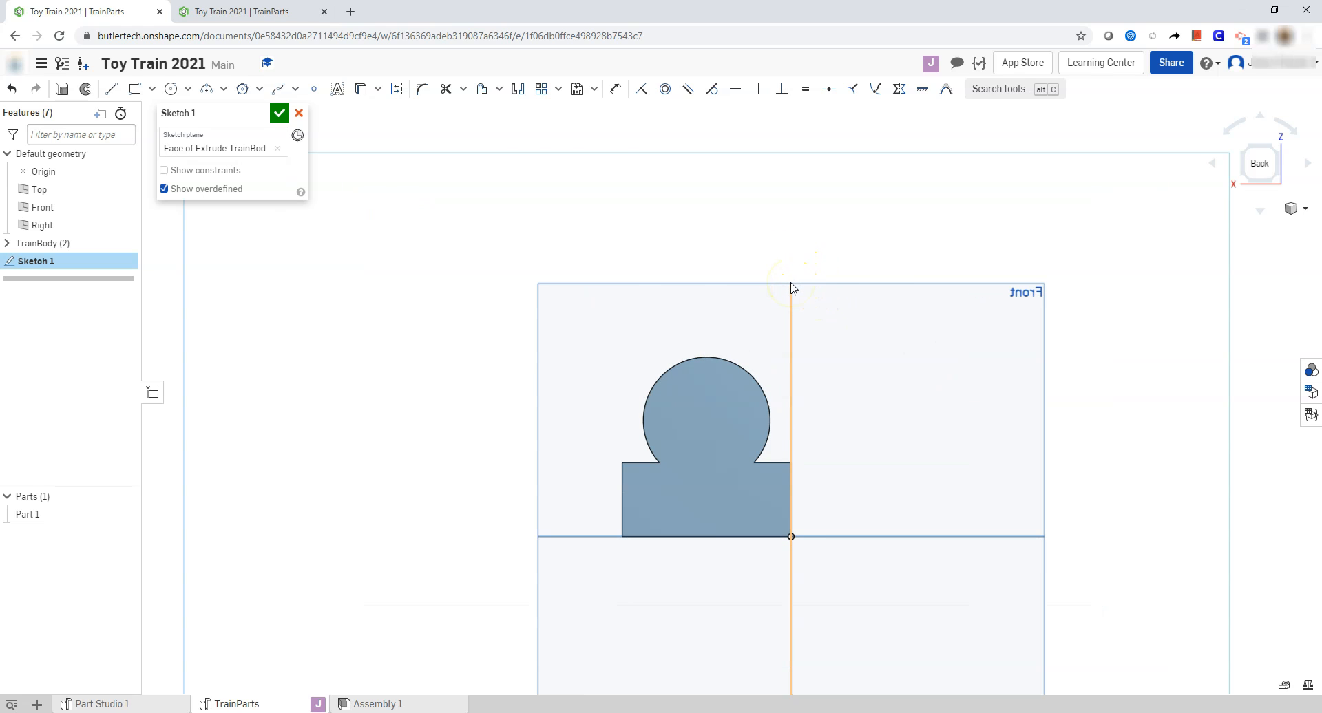
pyautogui.hotkey('alt', 'Tab')
pyautogui.scroll(-6, 824, 321)
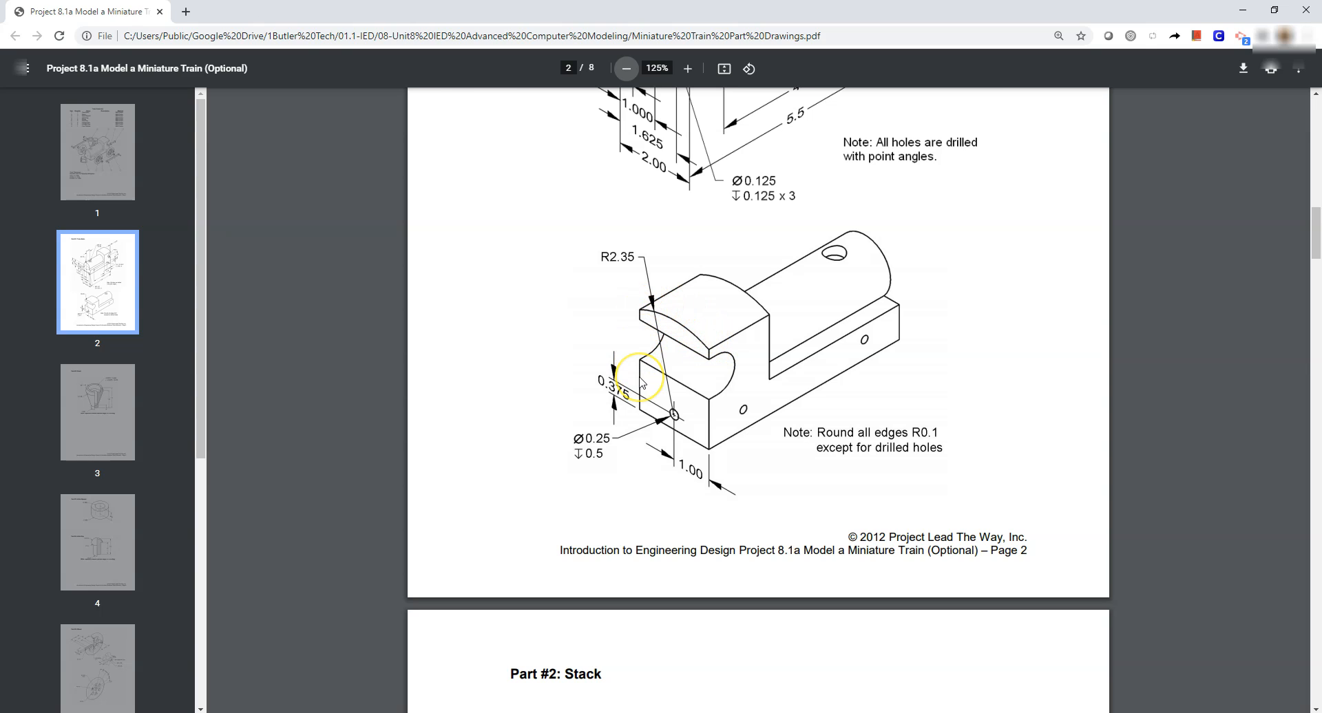
pyautogui.hotkey('alt', 'Tab')
# Draw a vertical line upward from each of the base block's two upper corners.
pyautogui.click(111, 88)
pyautogui.click(622, 463)
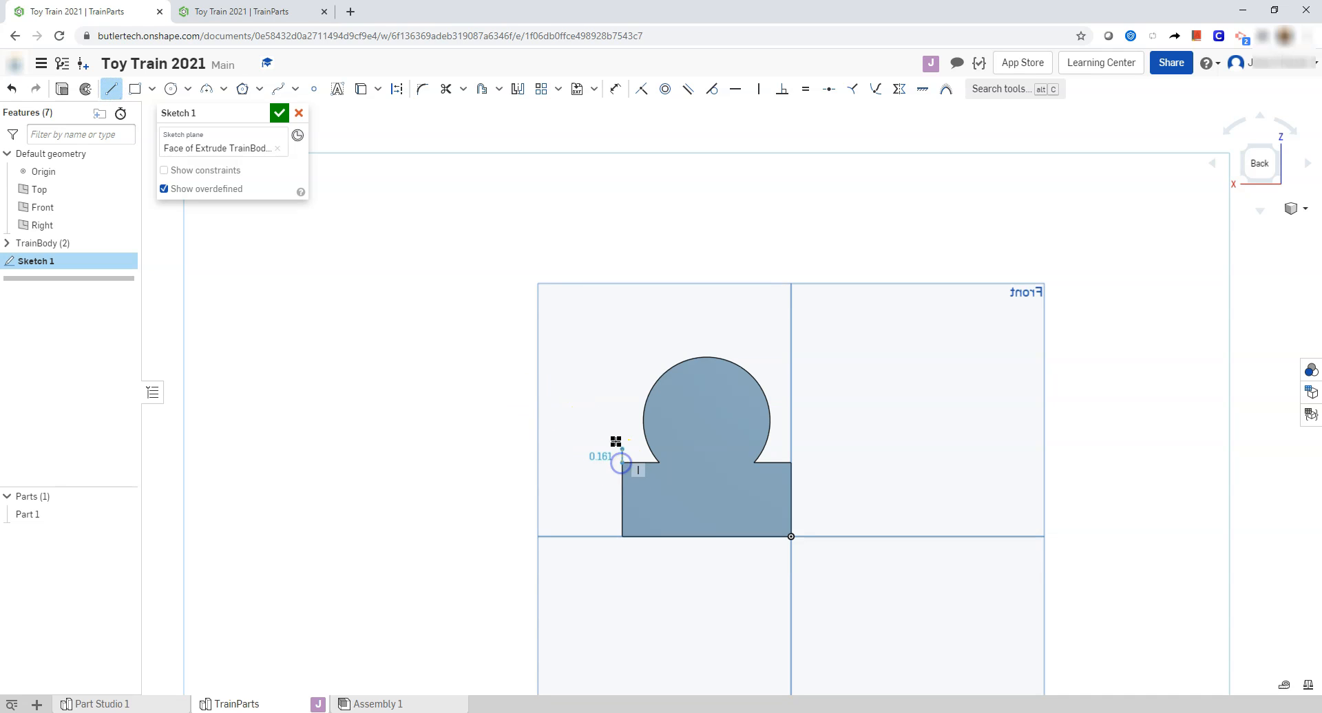
pyautogui.click(619, 350)
pyautogui.click(111, 89)
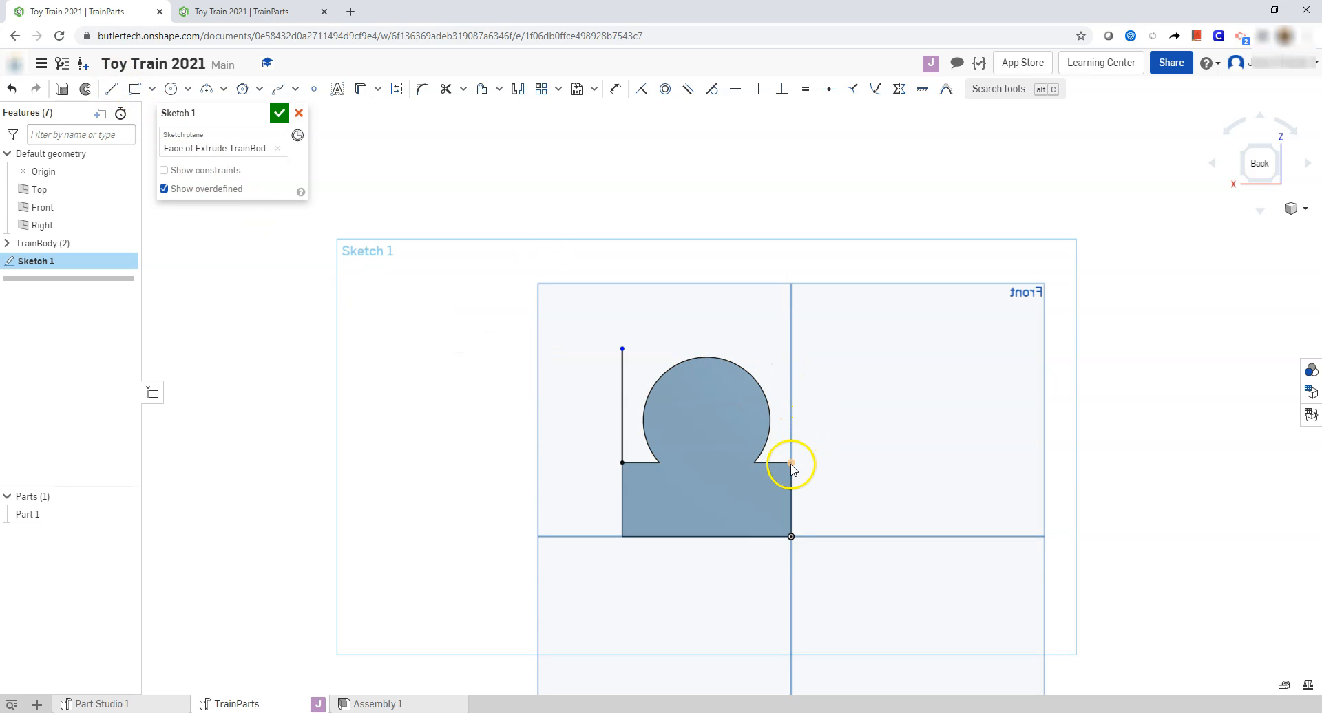
pyautogui.click(791, 463)
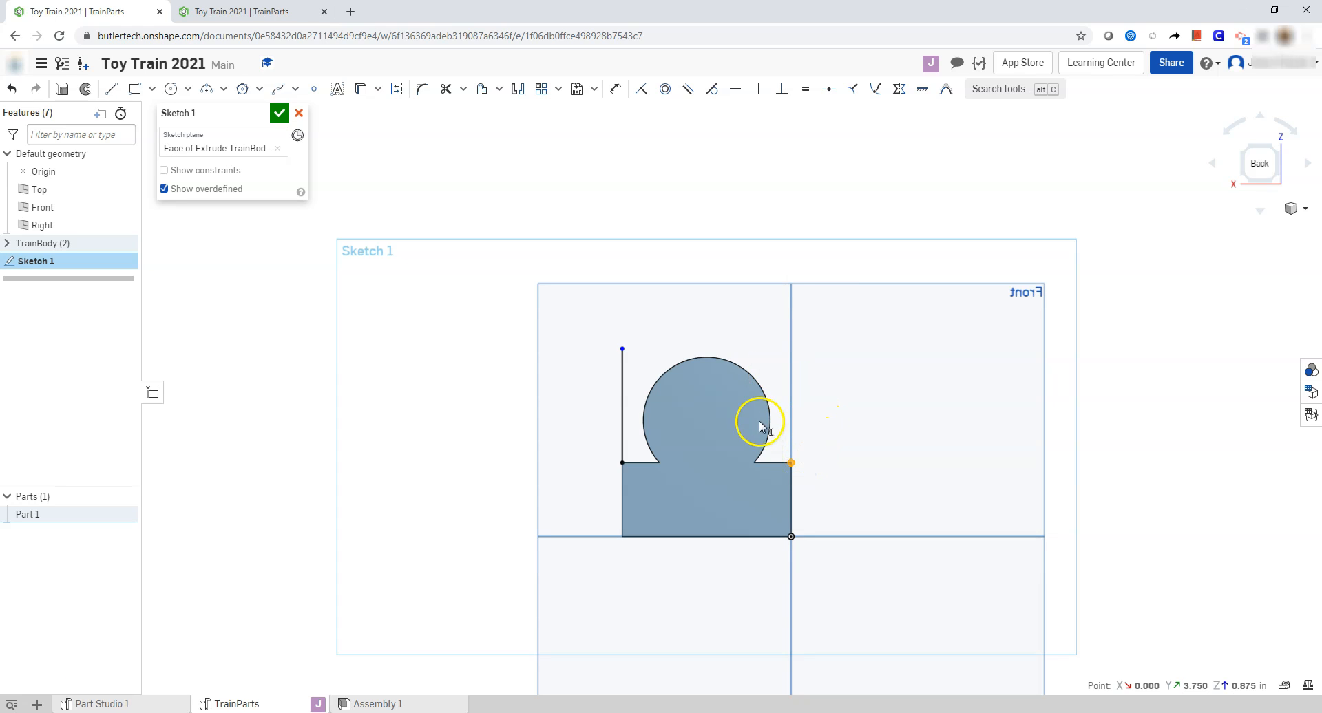
pyautogui.click(109, 91)
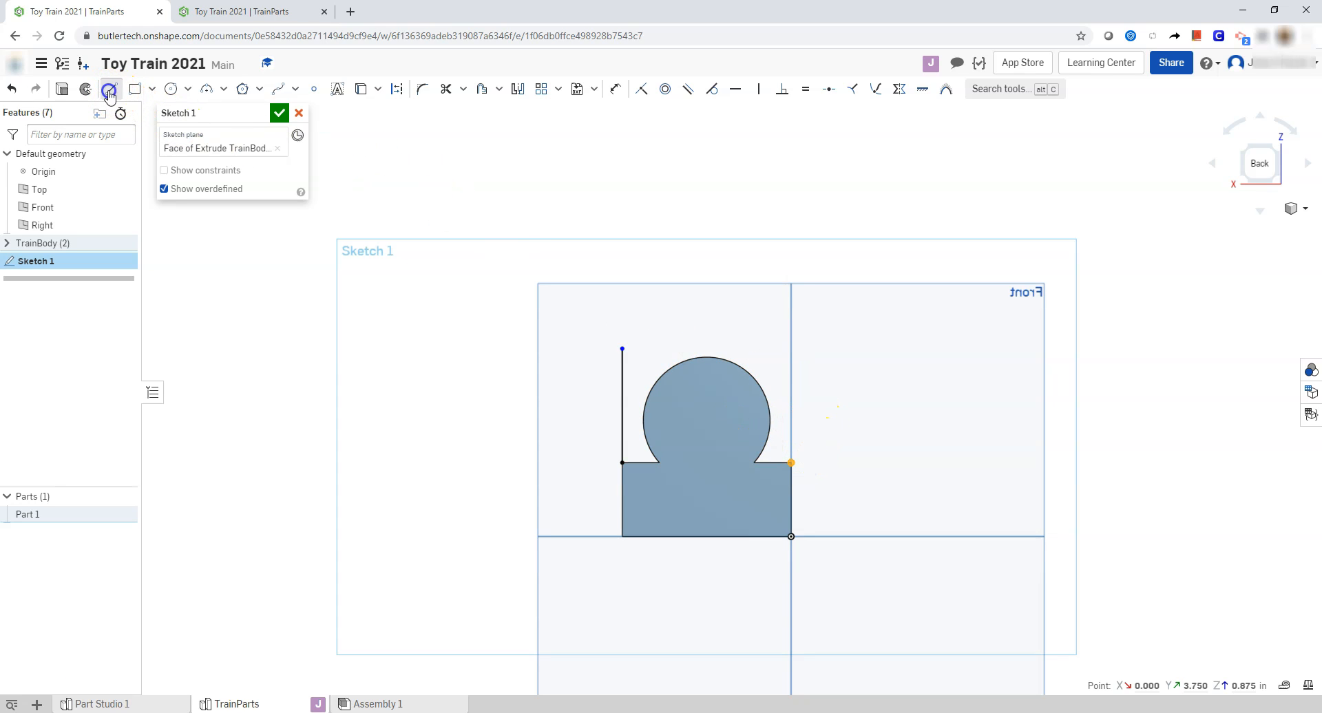
pyautogui.click(792, 376)
pyautogui.press('Escape')
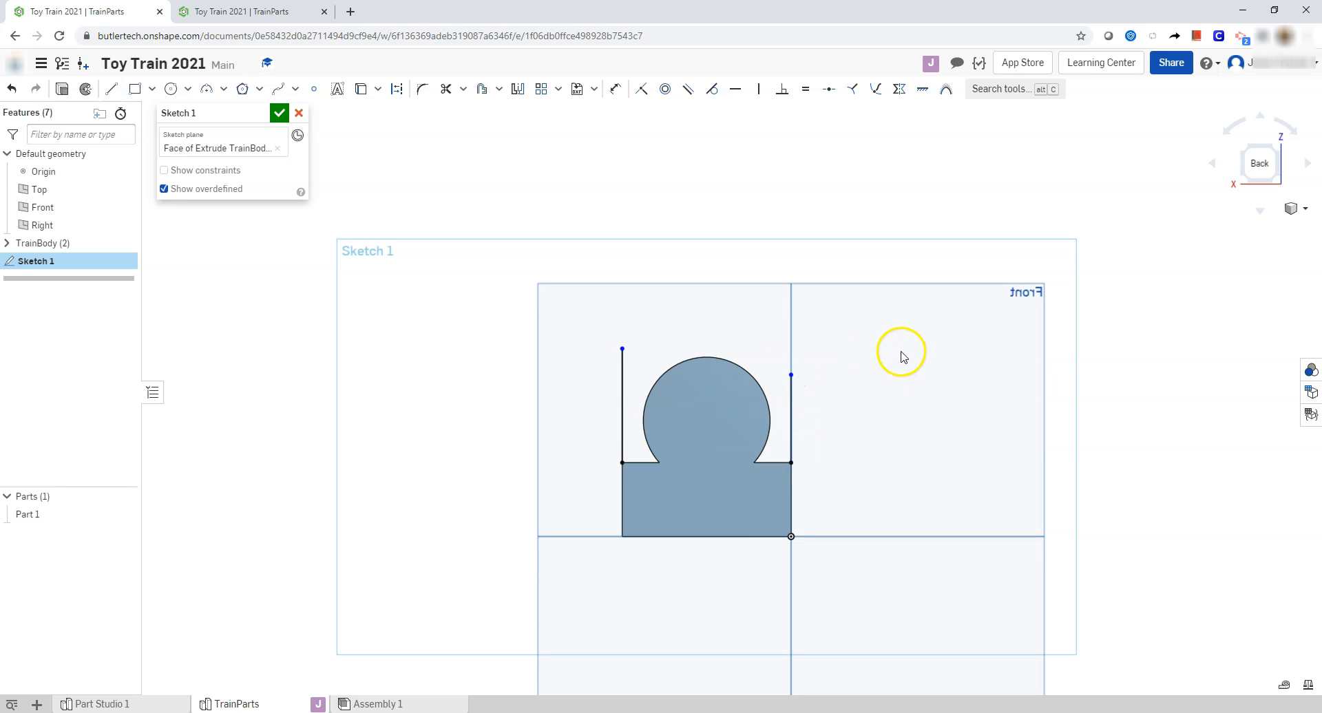
# Constrain the two vertical lines to equal length and raise their upper endpoints together.
pyautogui.click(806, 90)
pyautogui.click(791, 399)
pyautogui.click(625, 407)
pyautogui.press('Escape')
pyautogui.moveTo(793, 349); pyautogui.dragTo(789, 407)
# Draw a three-point arc with a radius of about 1.99 in, bulging upward between the tops of the two vertical lines.
pyautogui.click(207, 88)
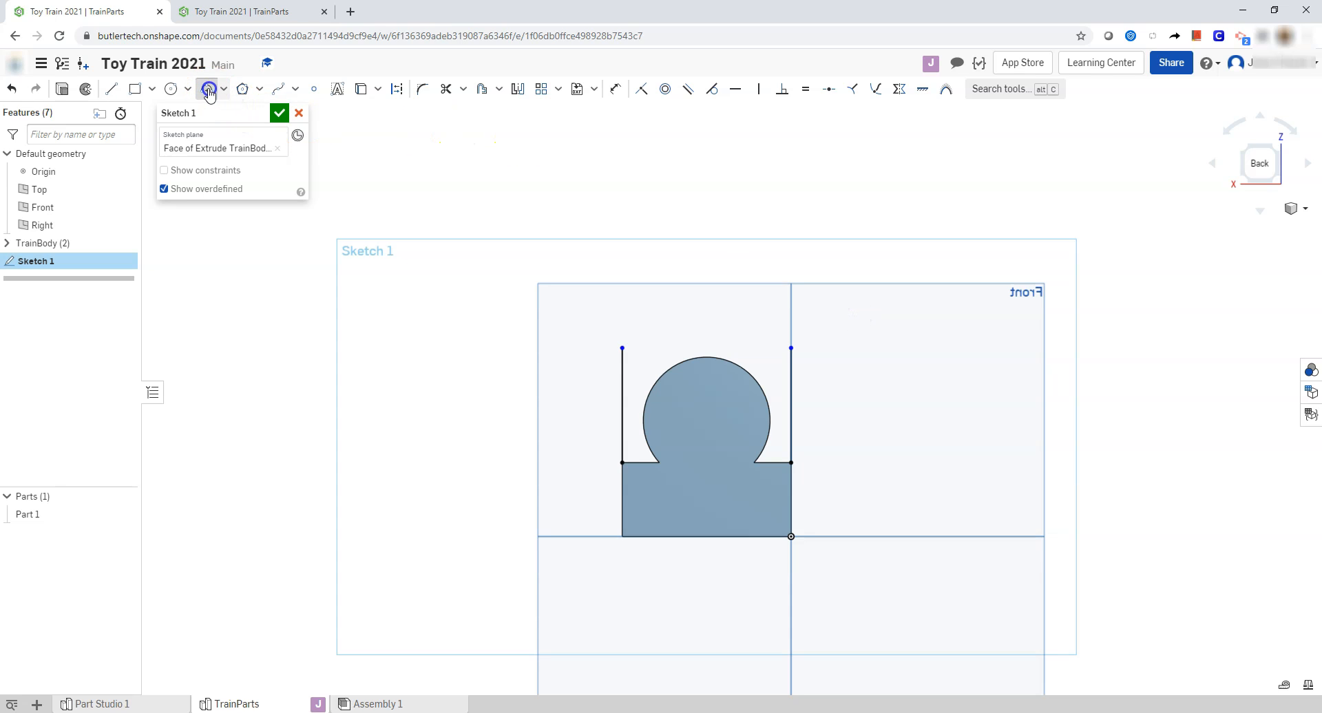
pyautogui.click(625, 344)
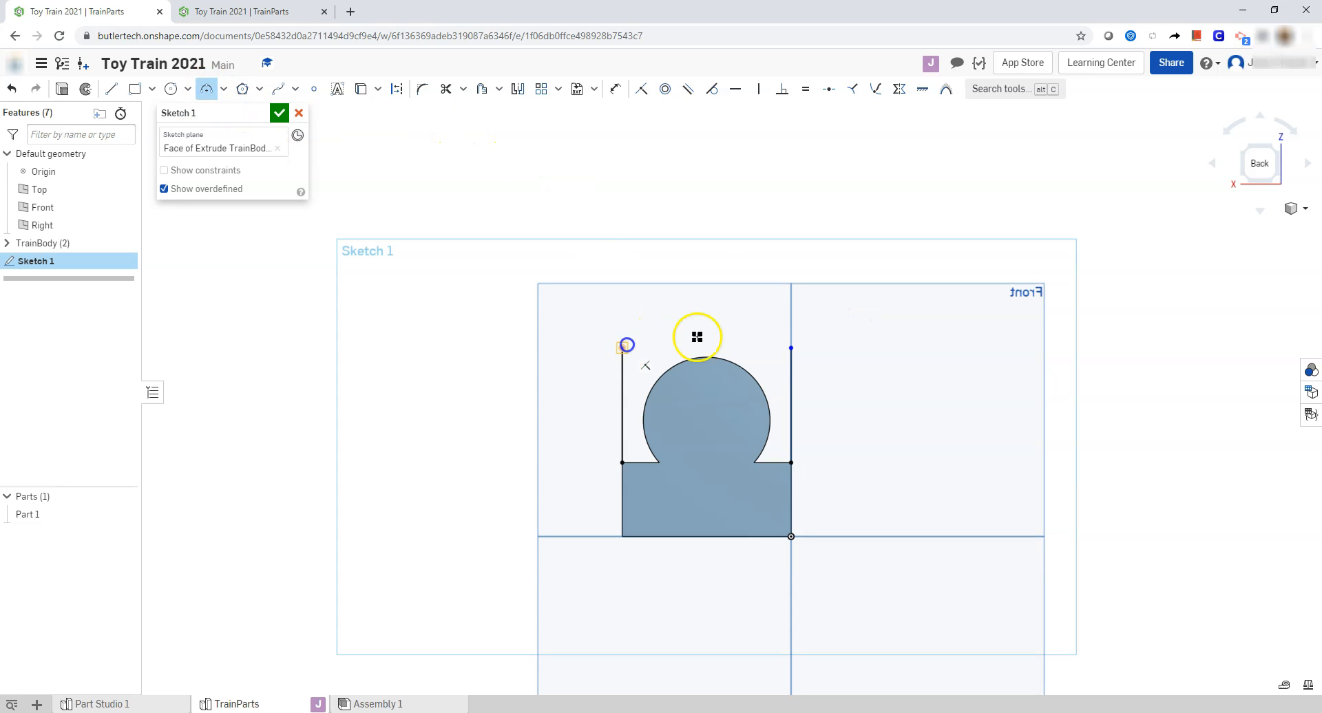
pyautogui.click(791, 349)
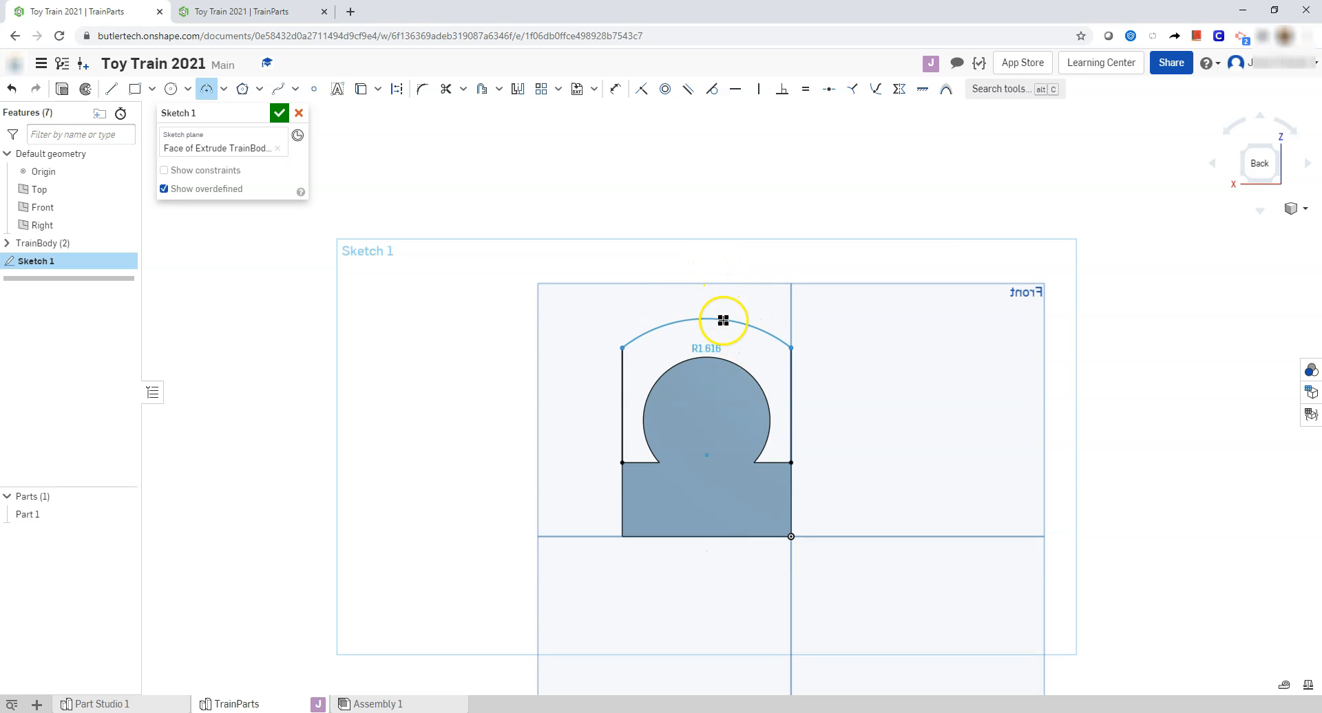
pyautogui.click(723, 327)
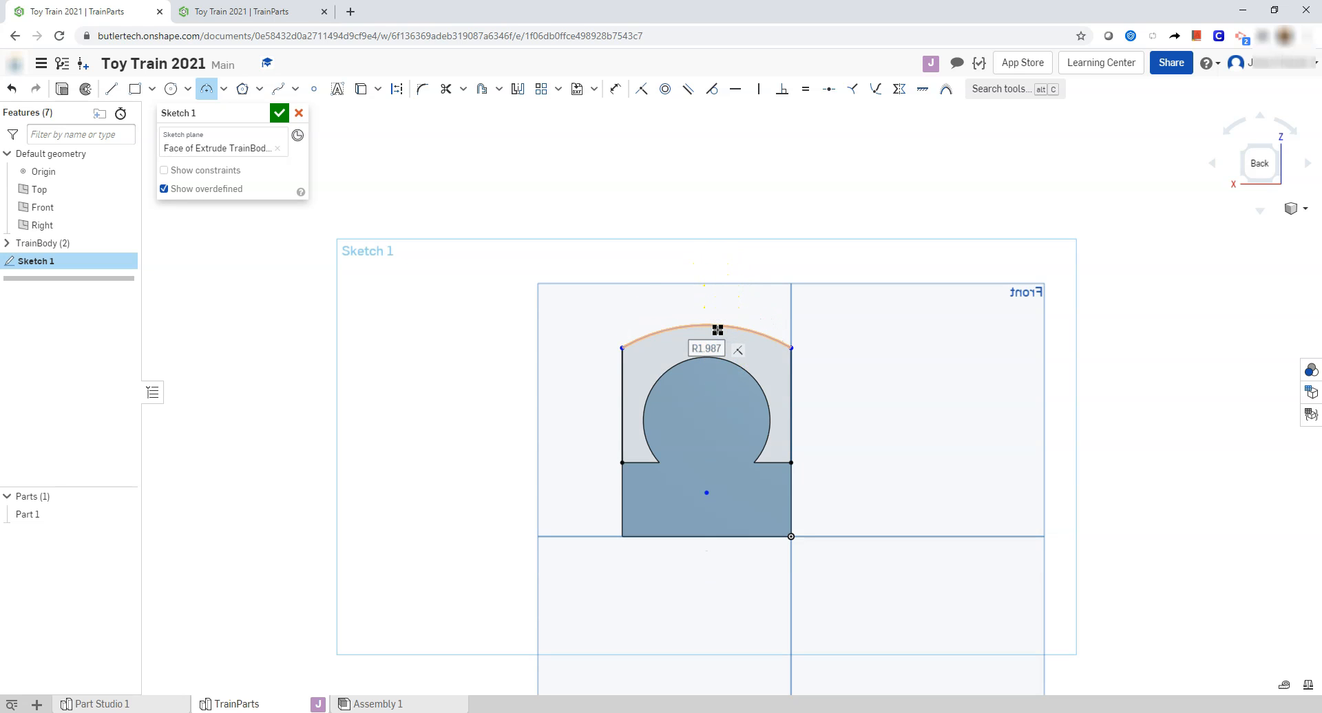
# Check the roof radius in the drawing, set the arc's radius to 2.35 in, and move its centre point up within the base.
pyautogui.hotkey('alt', 'Tab')
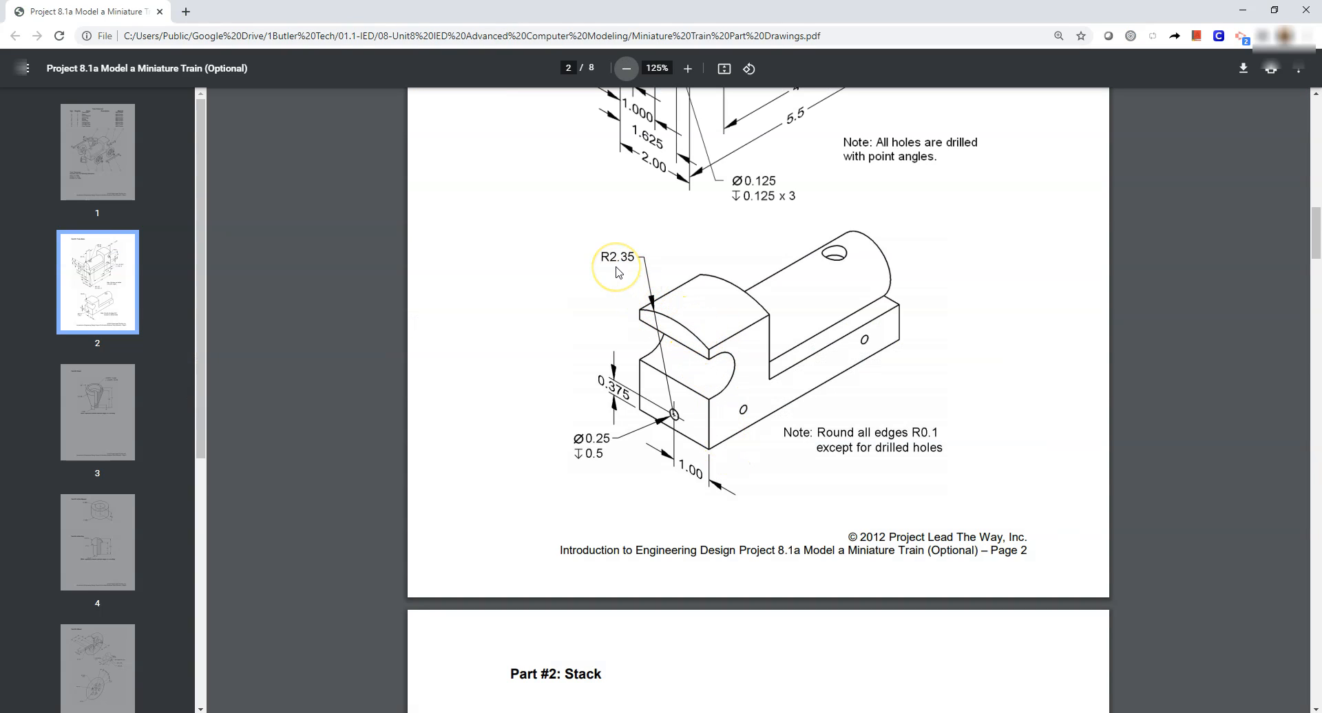
pyautogui.hotkey('alt', 'Tab')
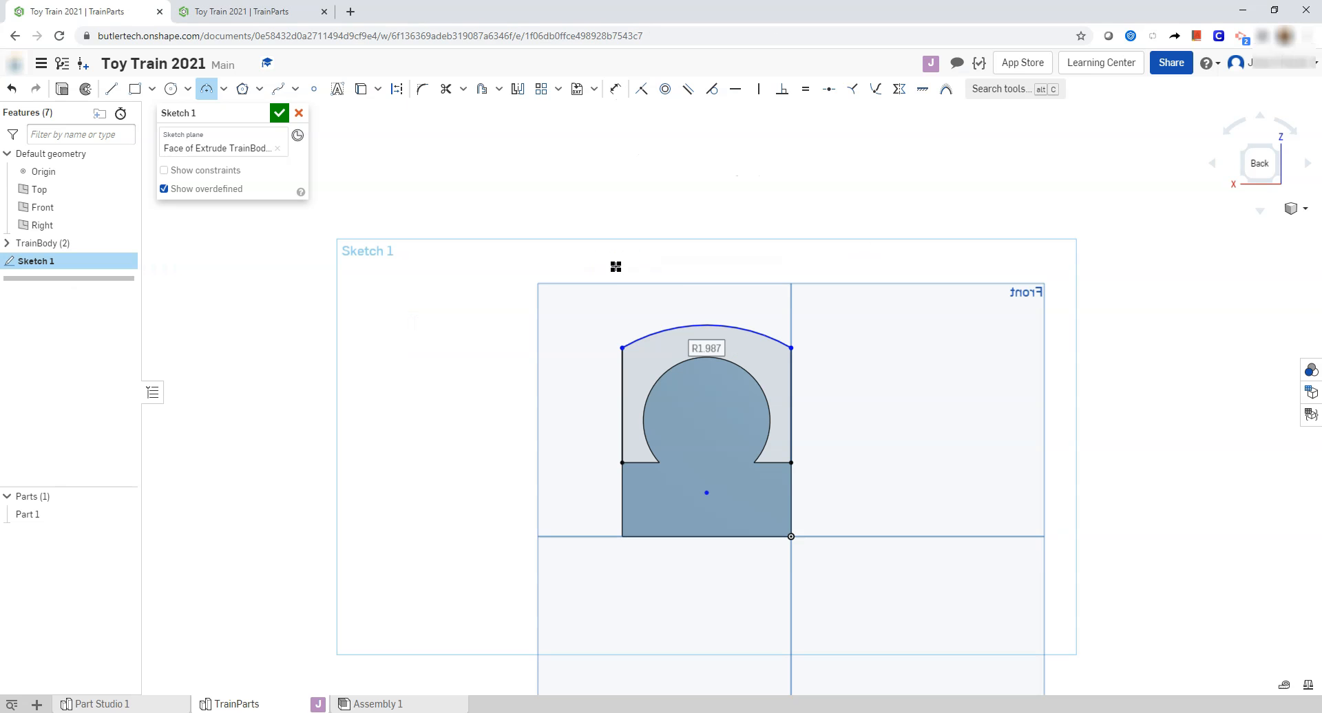
pyautogui.click(683, 319)
pyautogui.write('2.32')
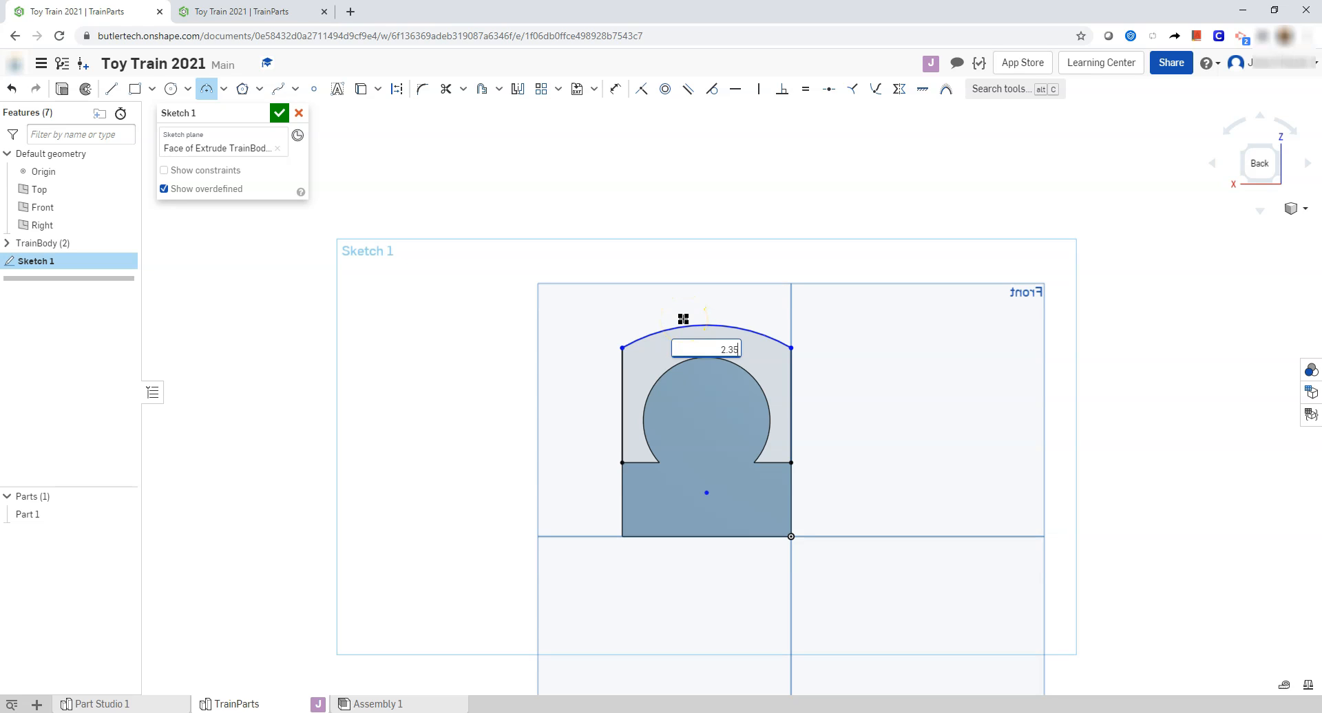
pyautogui.press('Return')
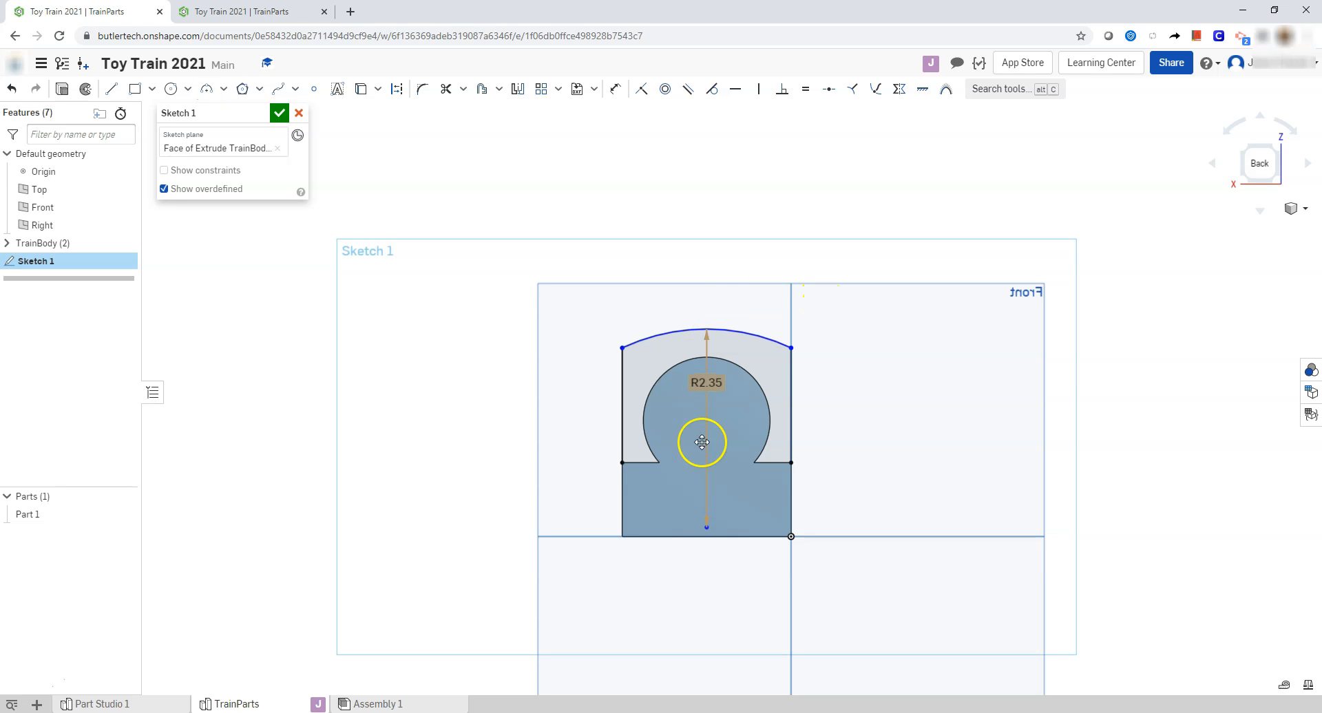
pyautogui.moveTo(708, 530); pyautogui.dragTo(707, 503)
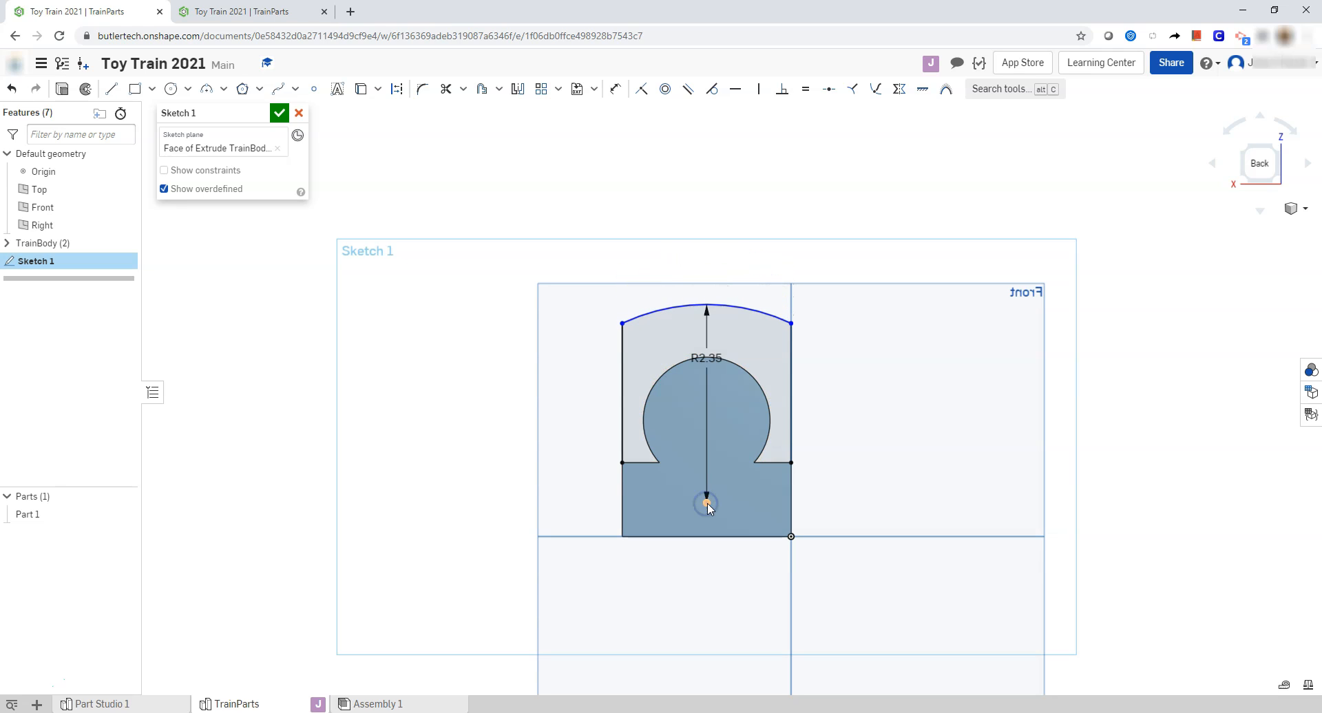
# Check the centre height in the drawing and dimension the arc's centre point 0.375 in above the base's bottom edge.
pyautogui.hotkey('alt', 'Tab')
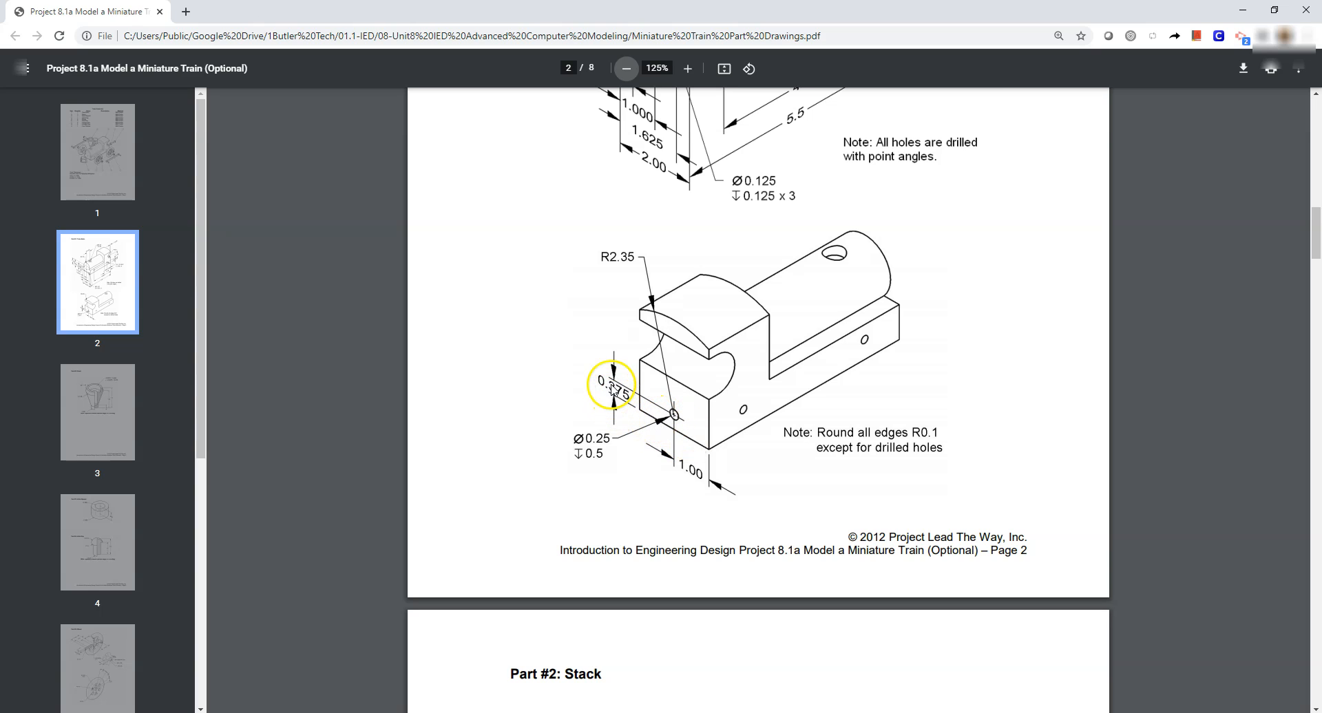
pyautogui.hotkey('alt', 'Tab')
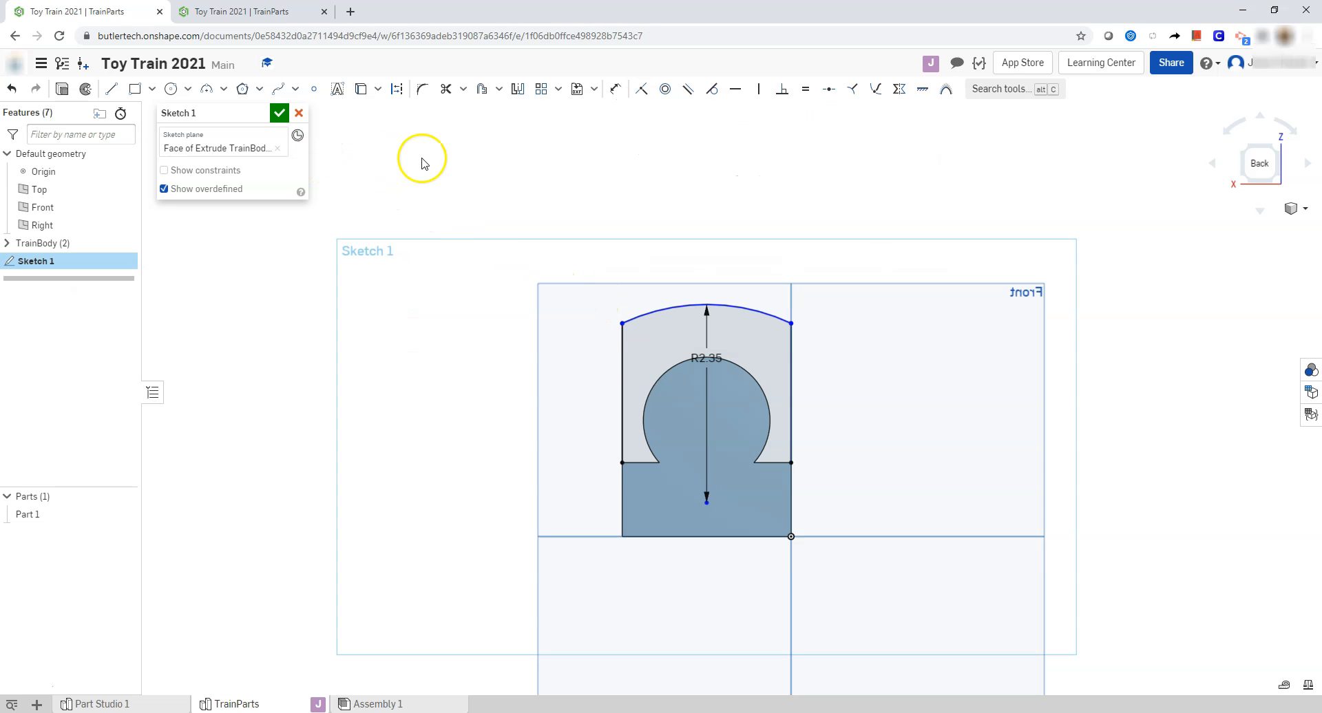
pyautogui.click(616, 92)
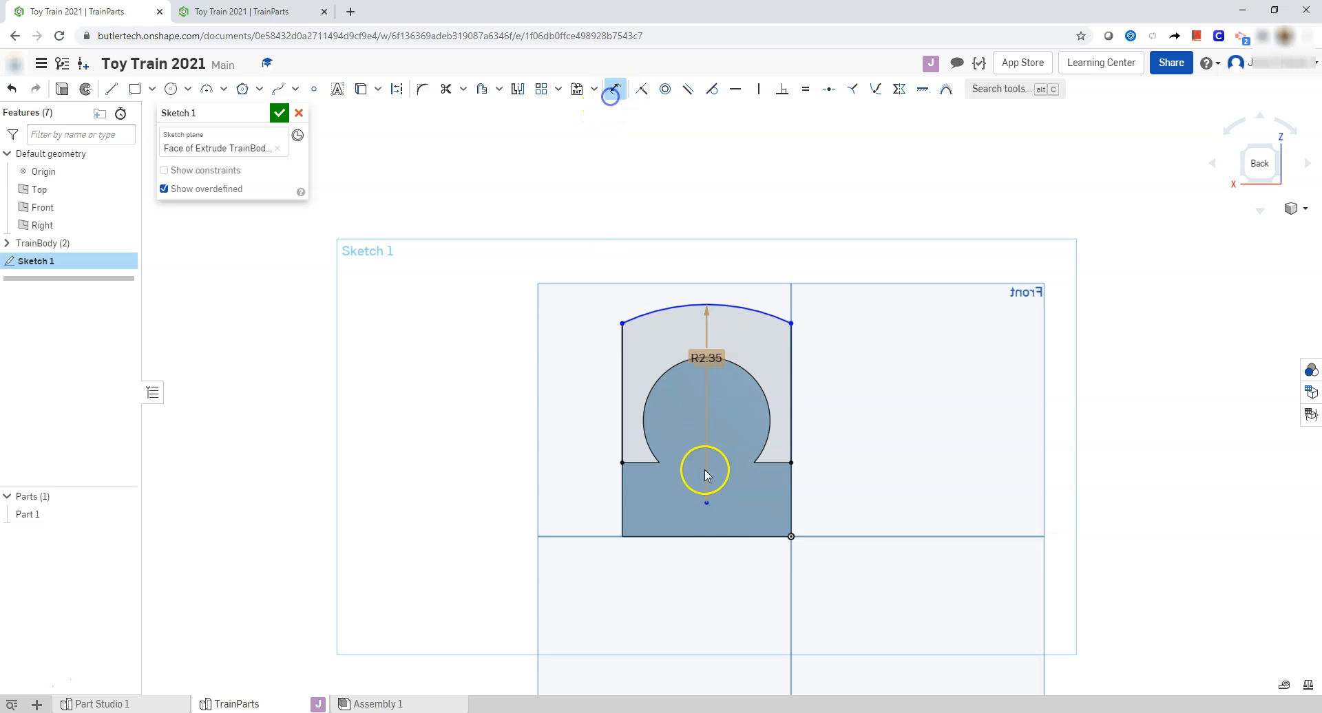
pyautogui.click(720, 525)
pyautogui.moveTo(723, 537); pyautogui.dragTo(820, 518)
pyautogui.click(822, 519)
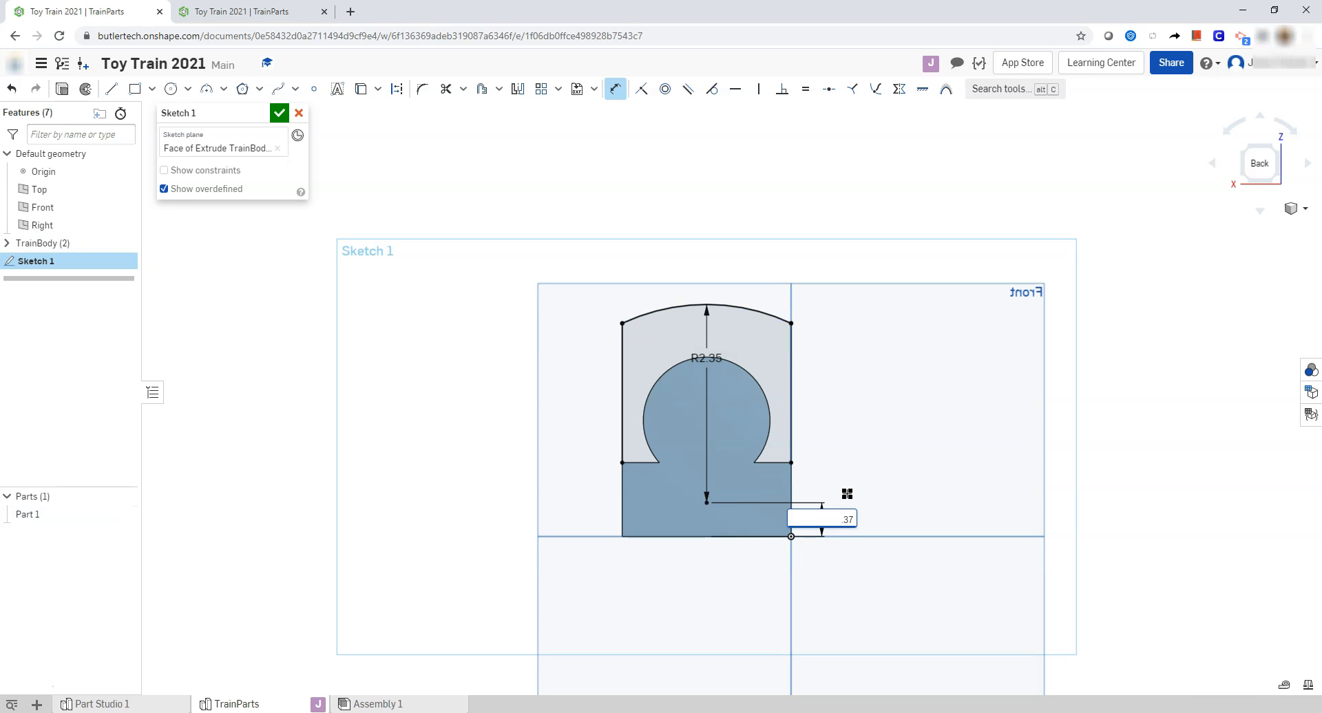
pyautogui.press('Return')
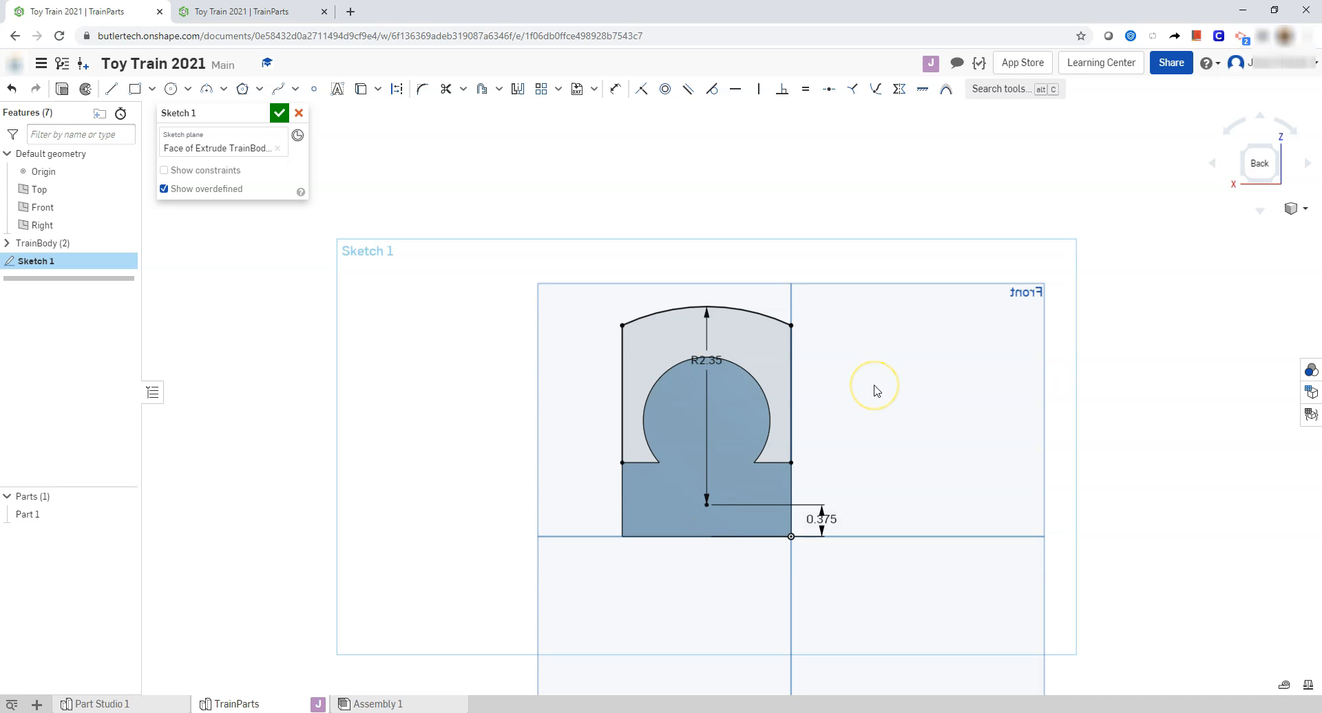
# Delete the equal constraint between the vertical lines and shift the arc's endpoint on the origin side down and back up.
pyautogui.rightClick(789, 373)
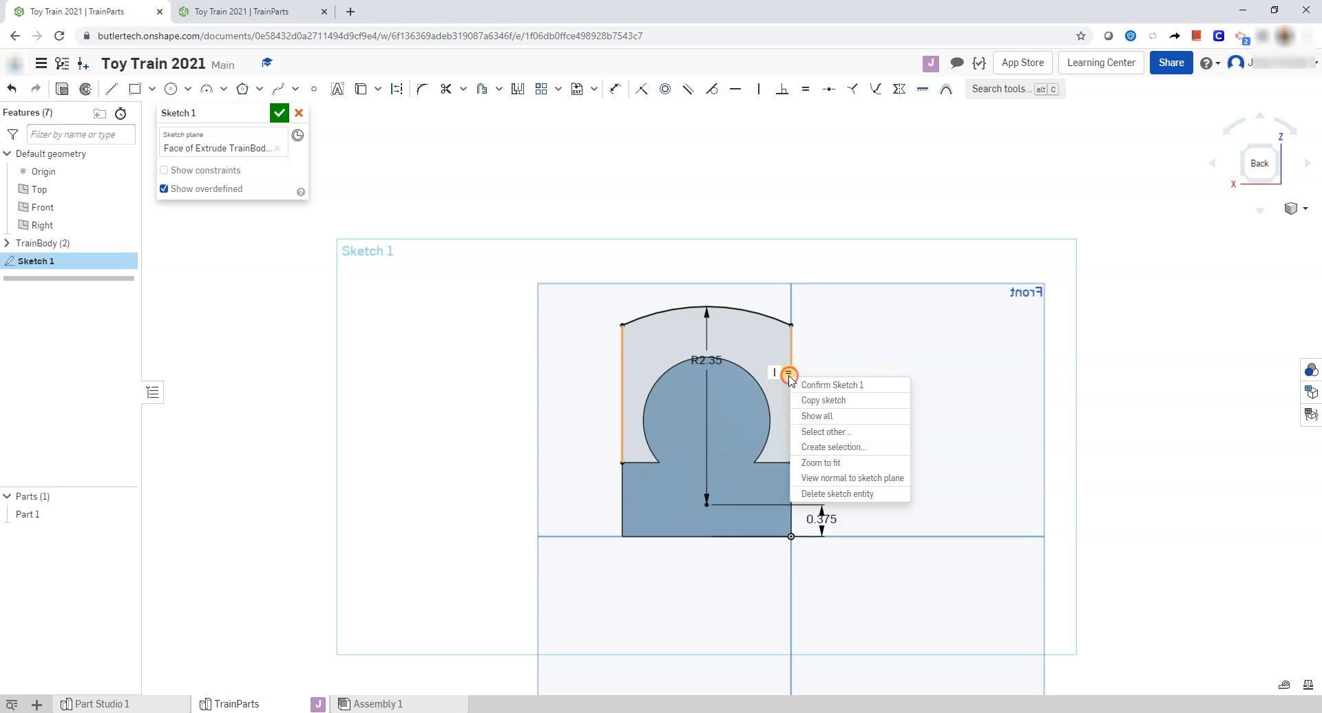
pyautogui.click(847, 494)
pyautogui.click(867, 366)
pyautogui.moveTo(791, 325); pyautogui.dragTo(792, 347)
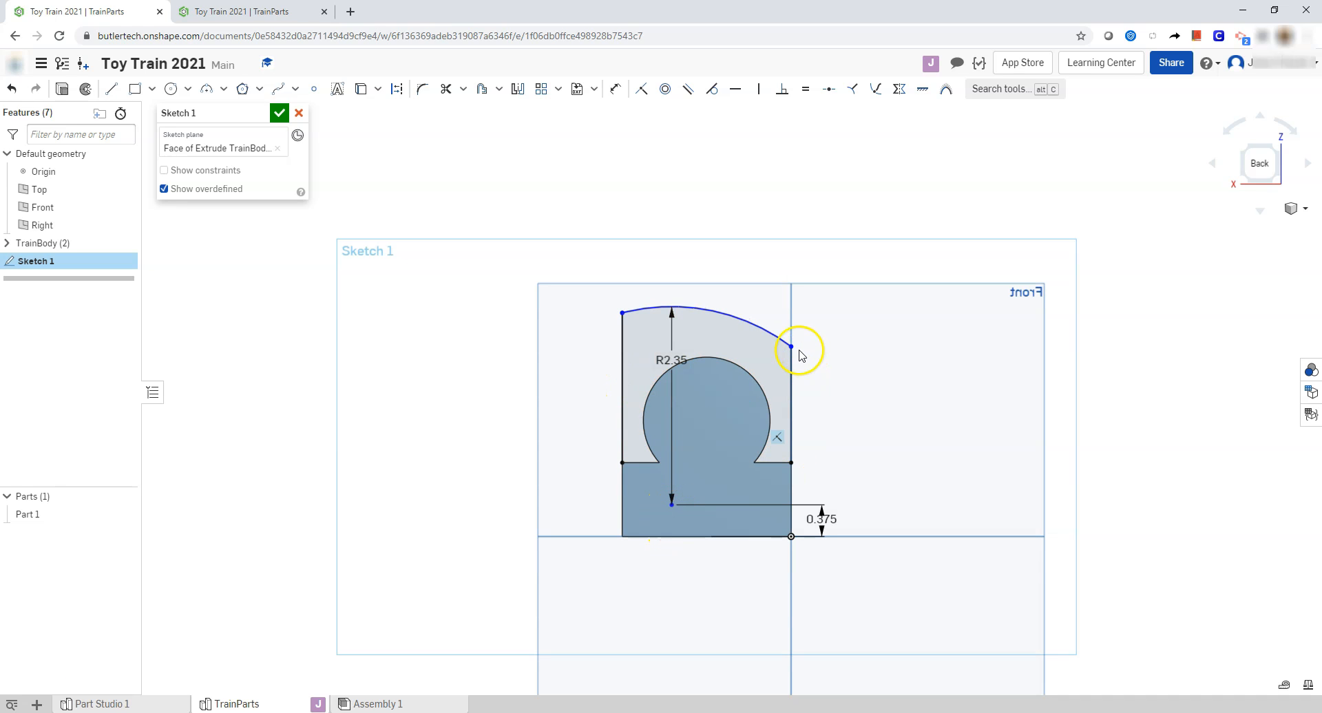
pyautogui.moveTo(795, 350); pyautogui.dragTo(802, 314)
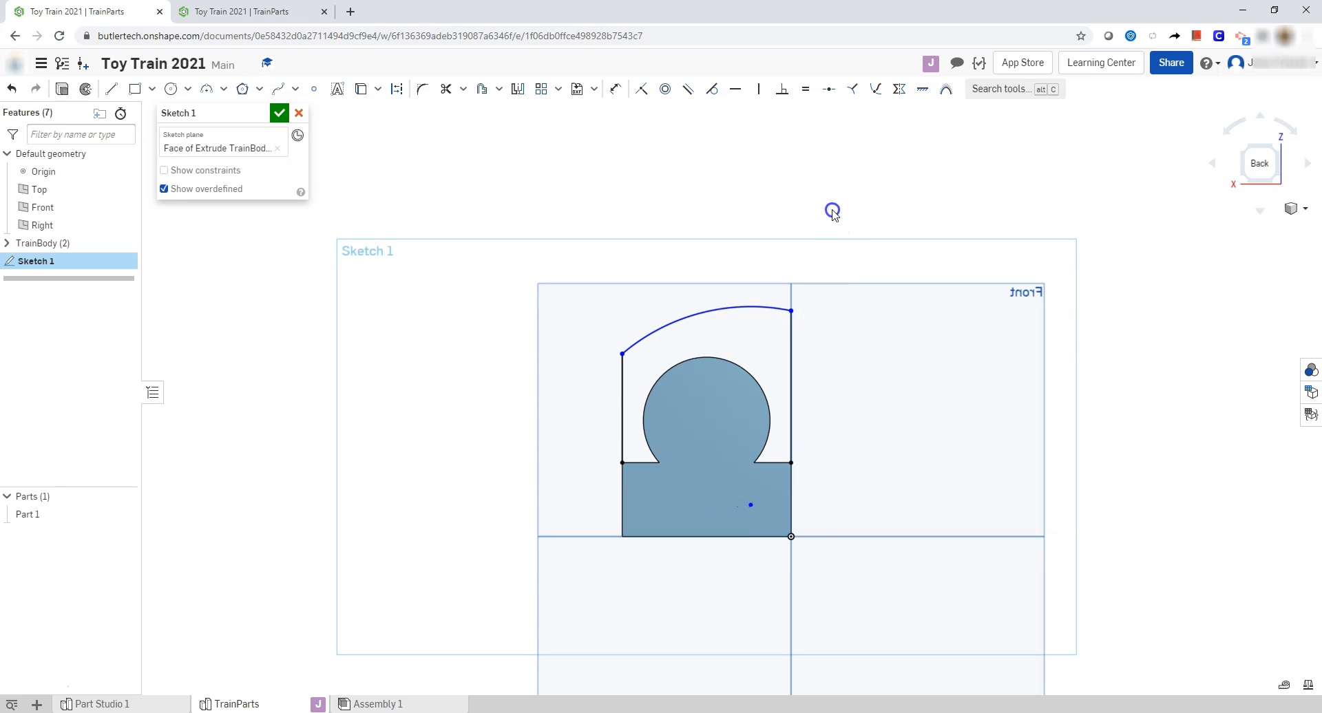
# Apply an equal constraint to the two vertical lines supporting the roof arc.
pyautogui.click(804, 88)
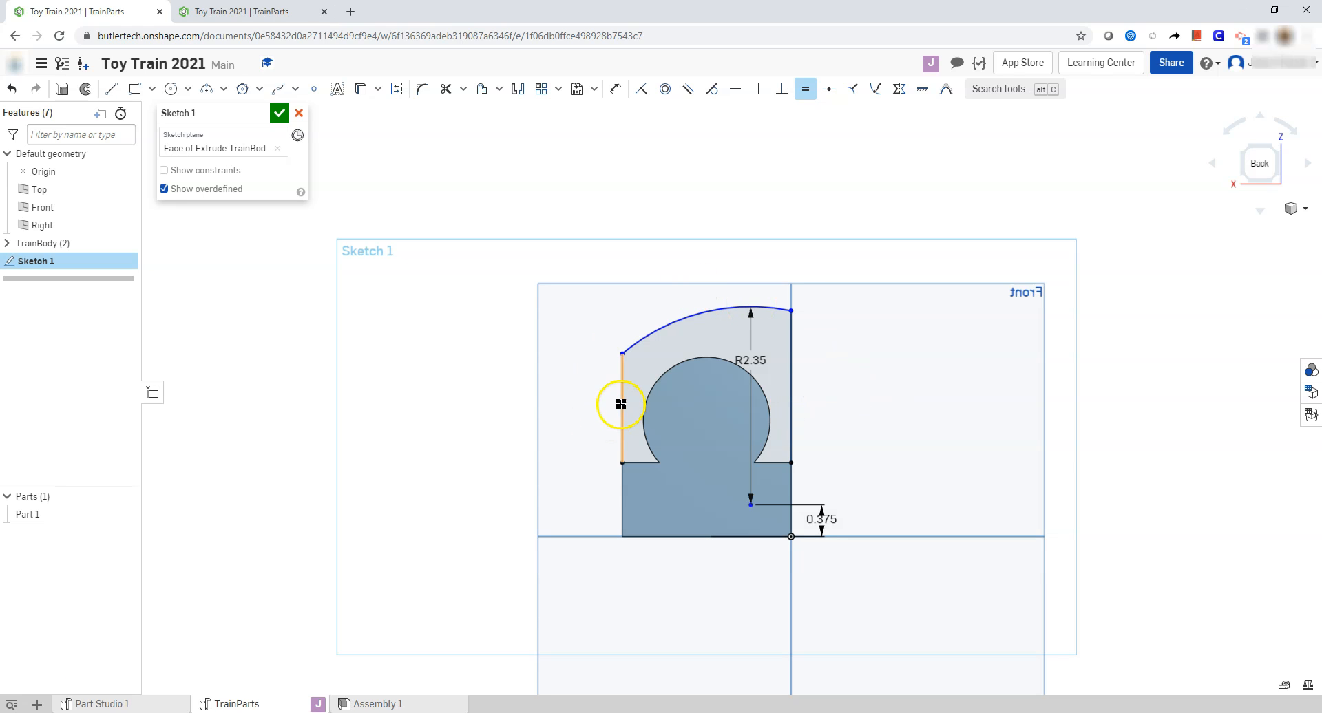
pyautogui.click(791, 342)
pyautogui.click(936, 378)
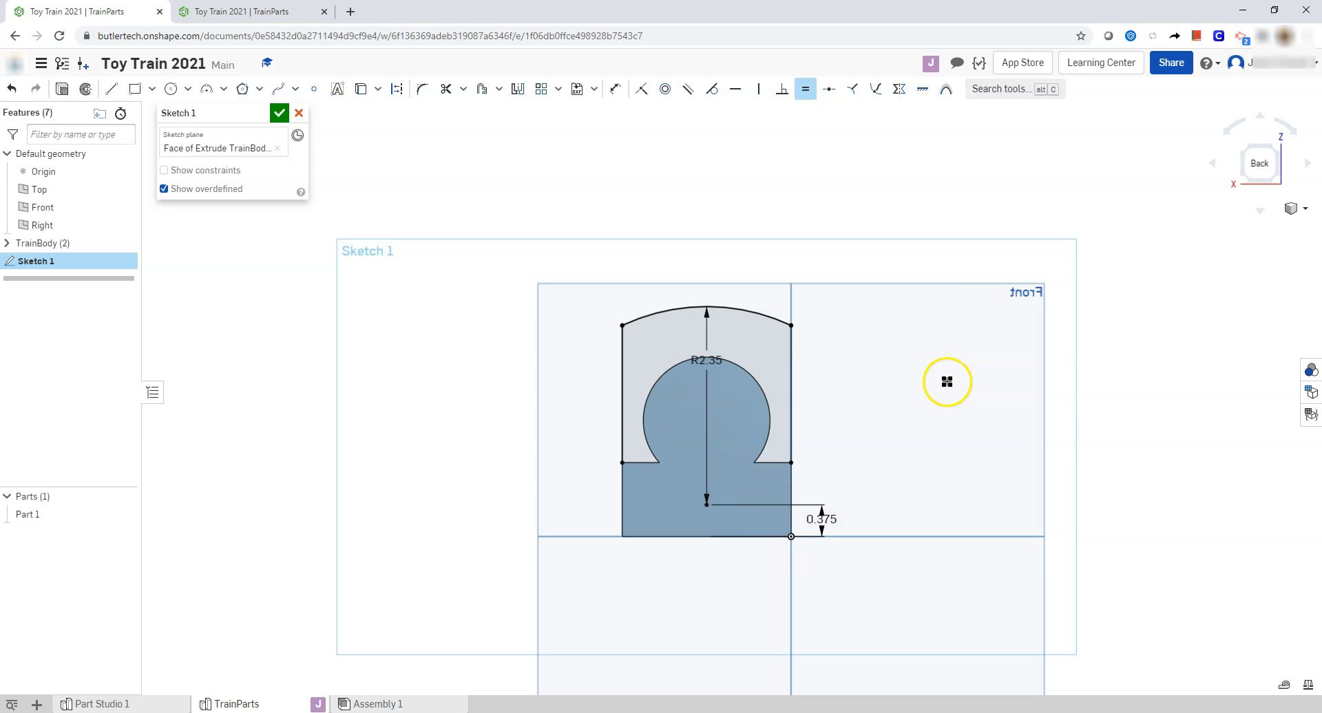
pyautogui.press('Escape')
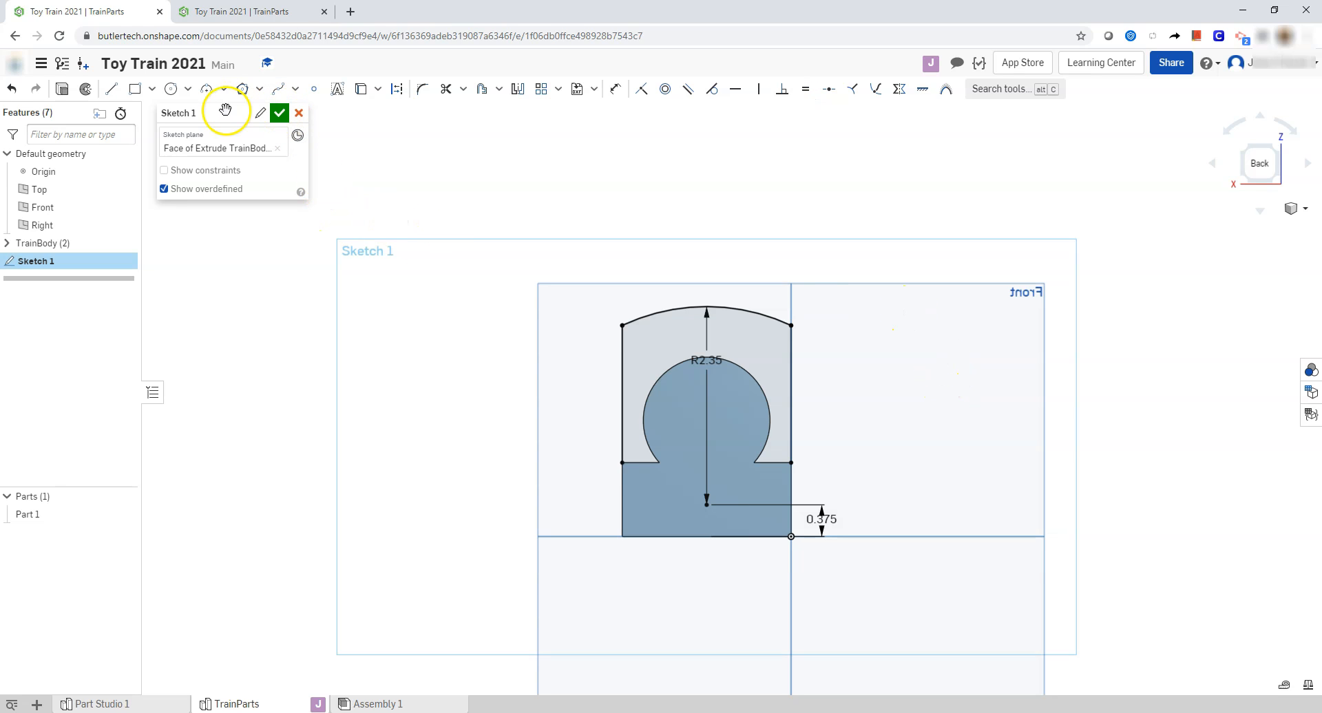
# Rename the cab profile sketch as Sketch TrainBodyBack and finish it.
pyautogui.click(260, 114)
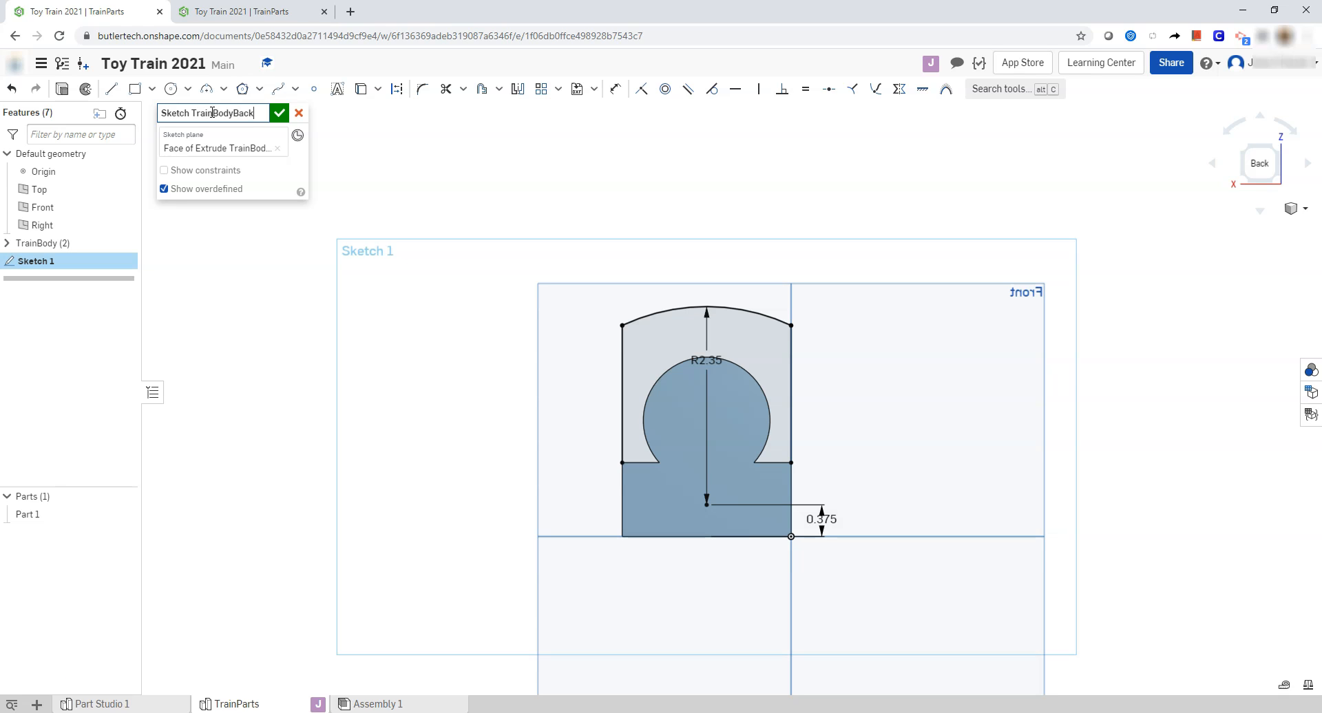
pyautogui.press('Return')
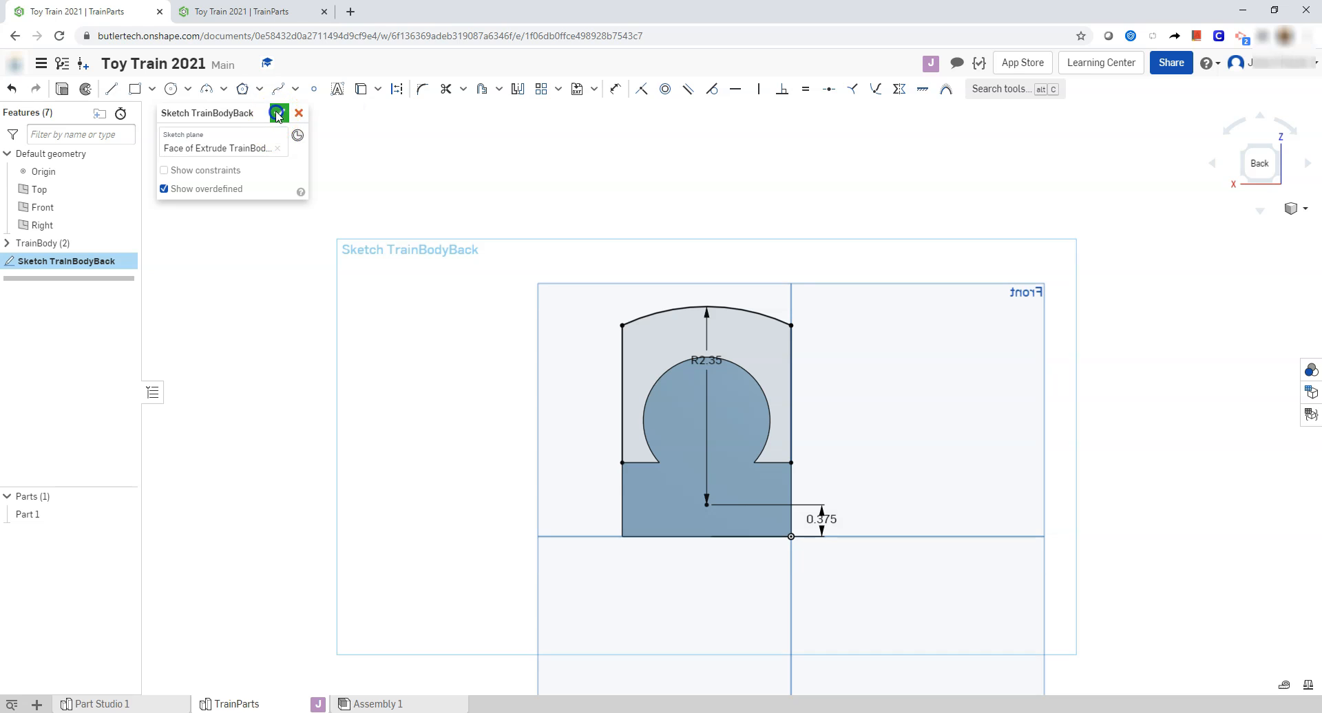
pyautogui.click(279, 113)
# Extrude both upper regions of the TrainBodyBack sketch 1.75 in backward, adding them to the existing part.
pyautogui.click(123, 88)
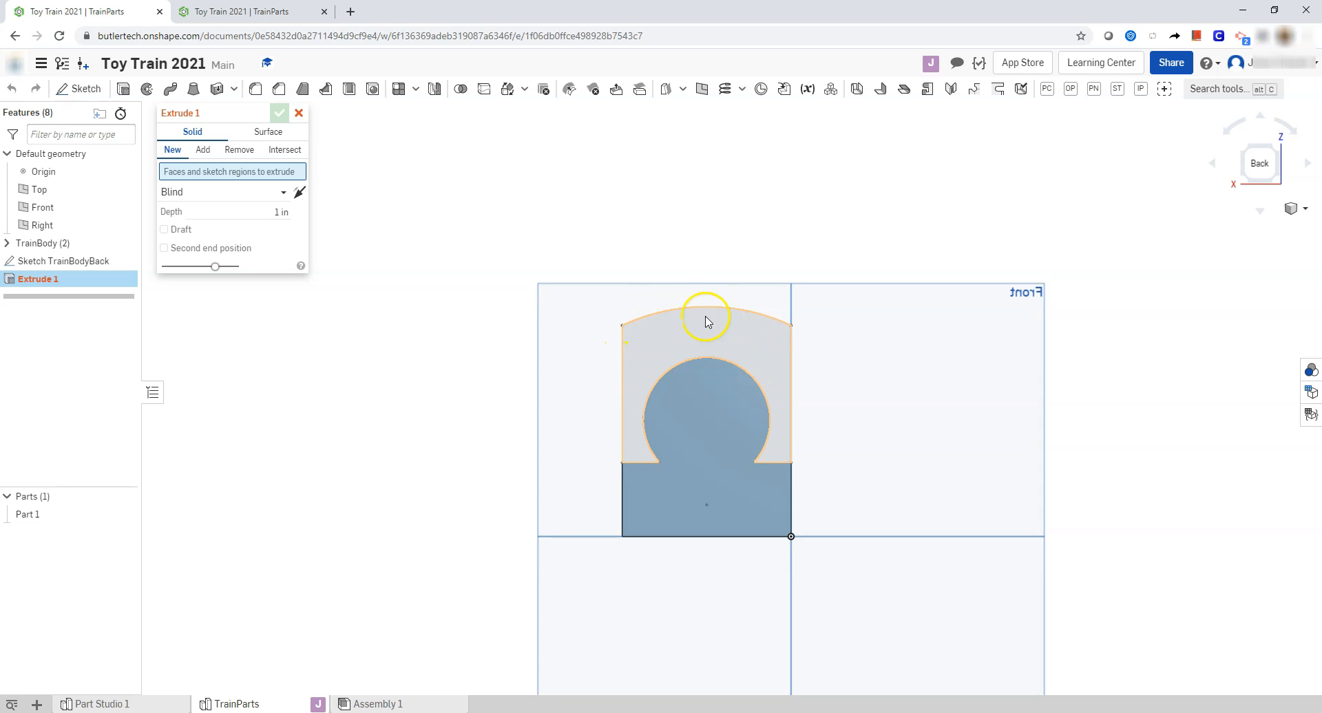
pyautogui.click(668, 337)
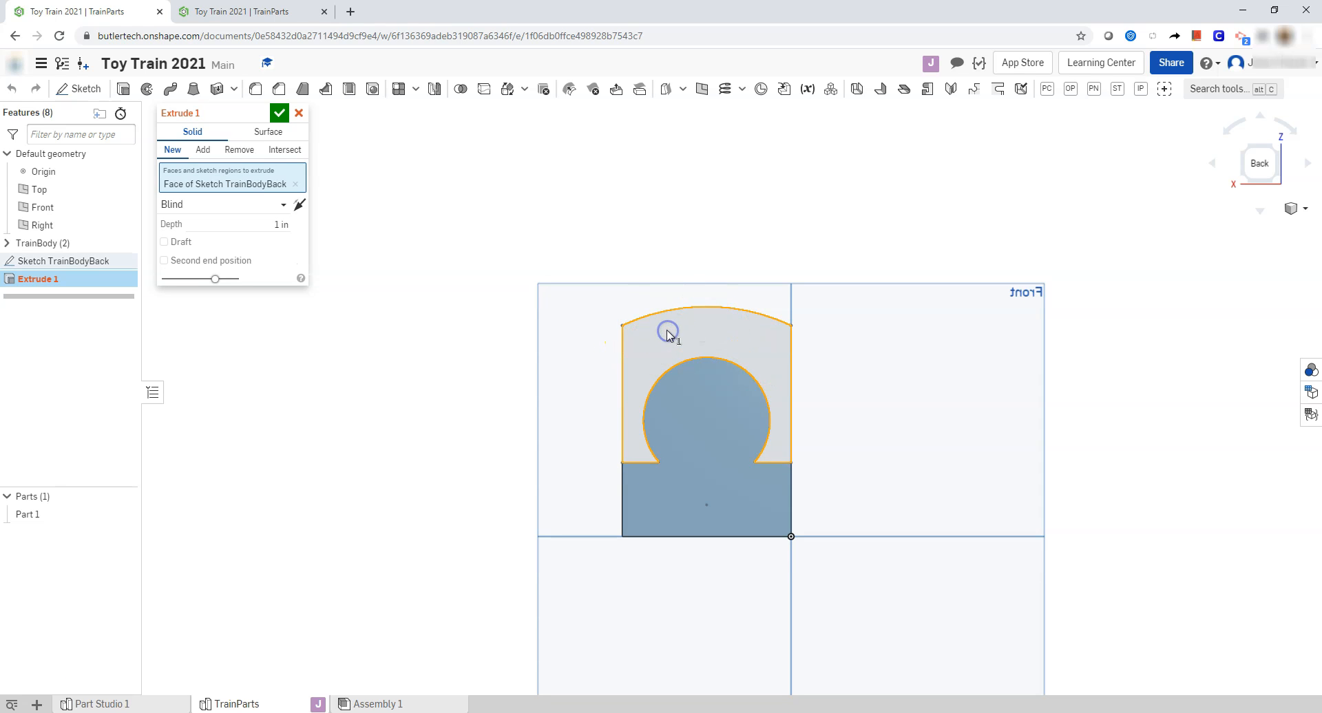
pyautogui.click(704, 424)
pyautogui.moveTo(961, 412); pyautogui.dragTo(1010, 428, button='right')
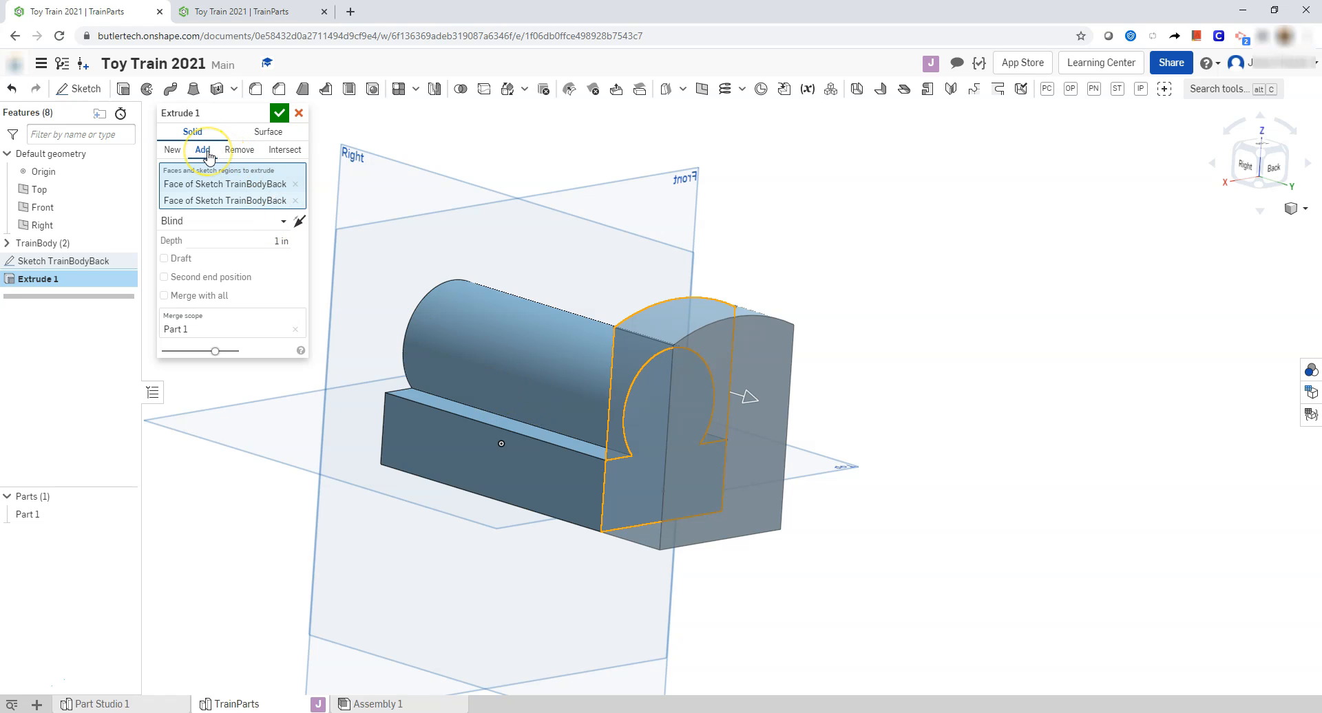
pyautogui.click(268, 238)
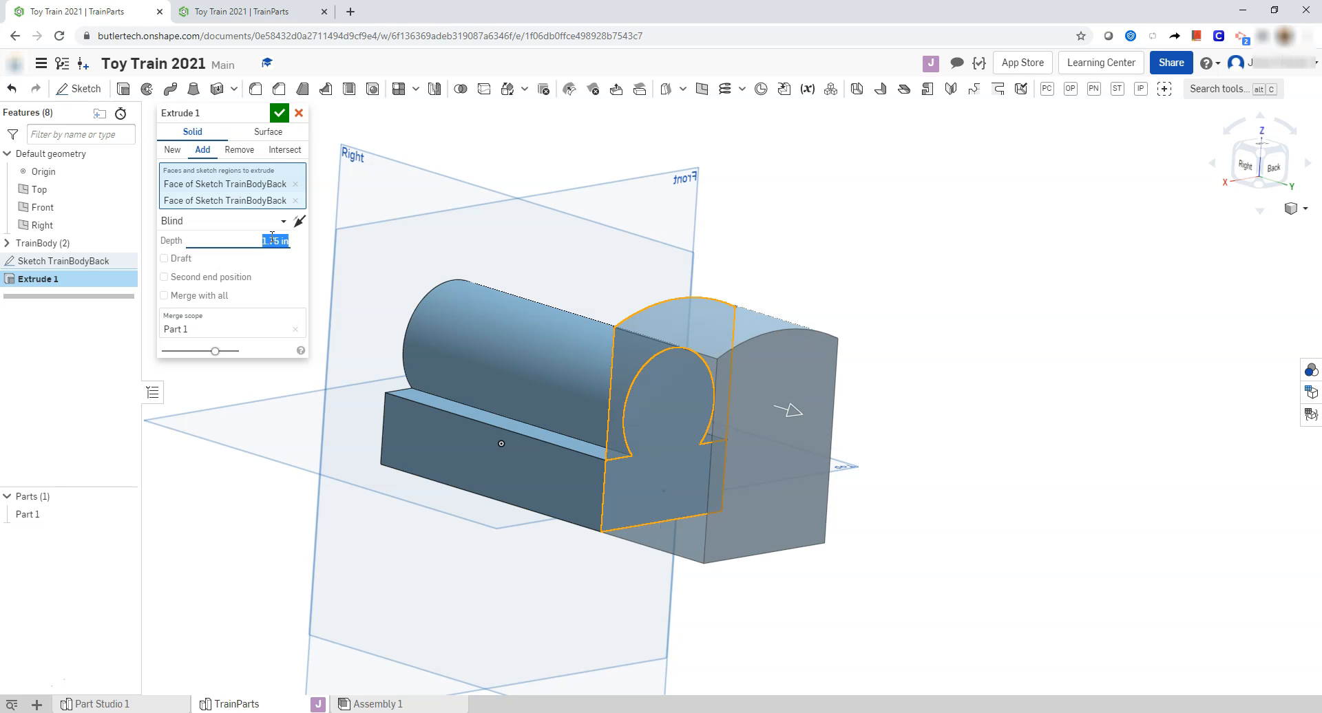
pyautogui.click(279, 113)
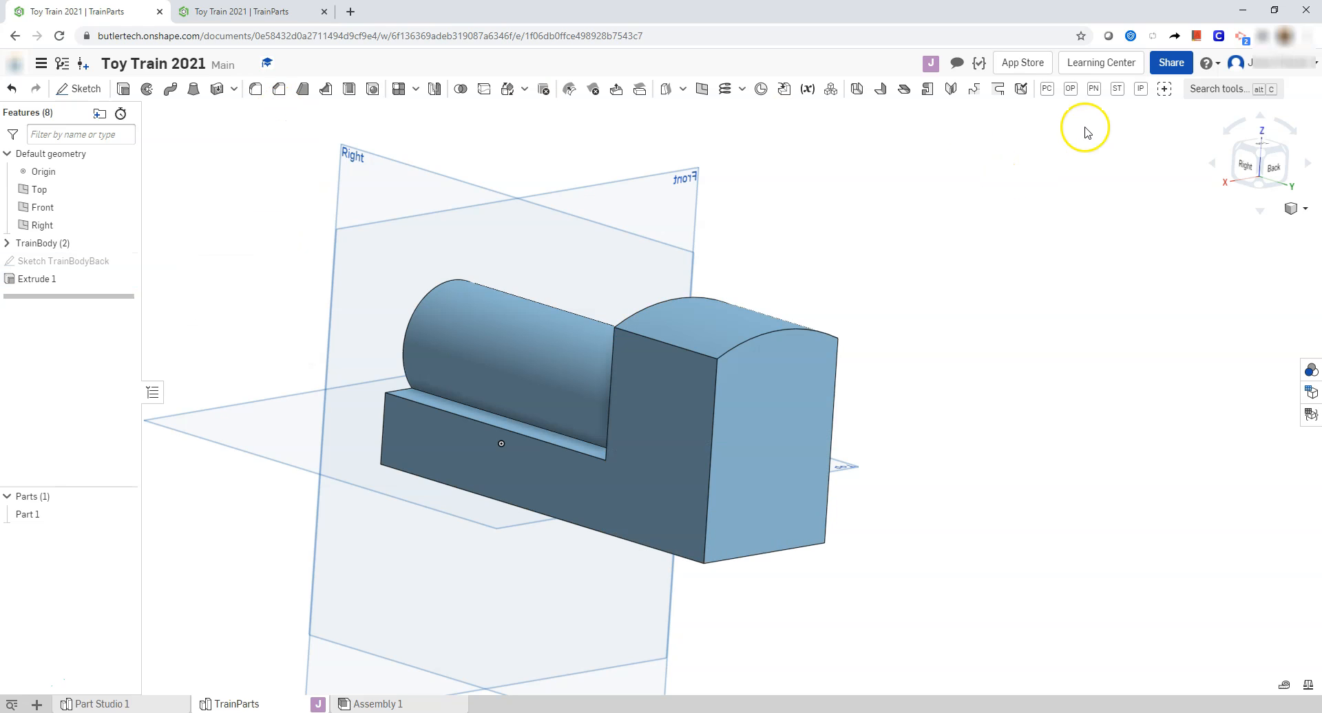
# Rename the cab's extrude feature as Extrude TrainBodyBack.
pyautogui.click(1232, 145)
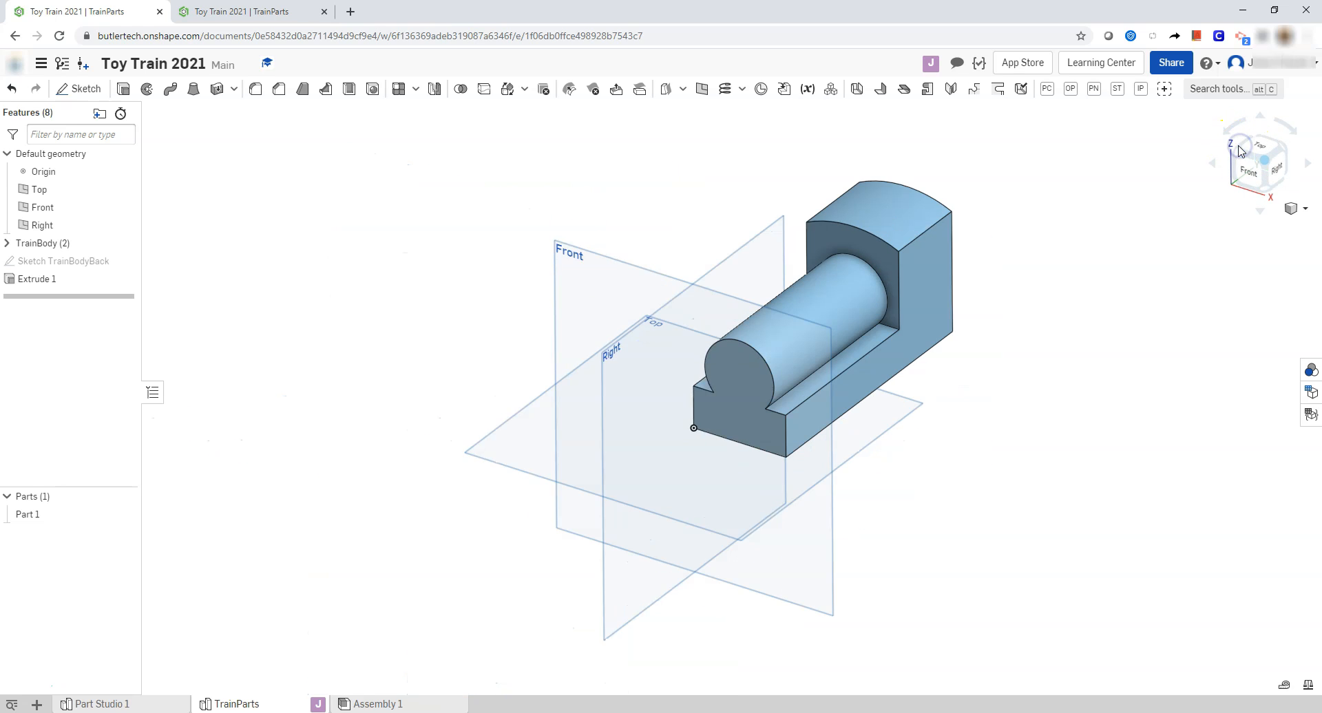
pyautogui.scroll(3, 1043, 206)
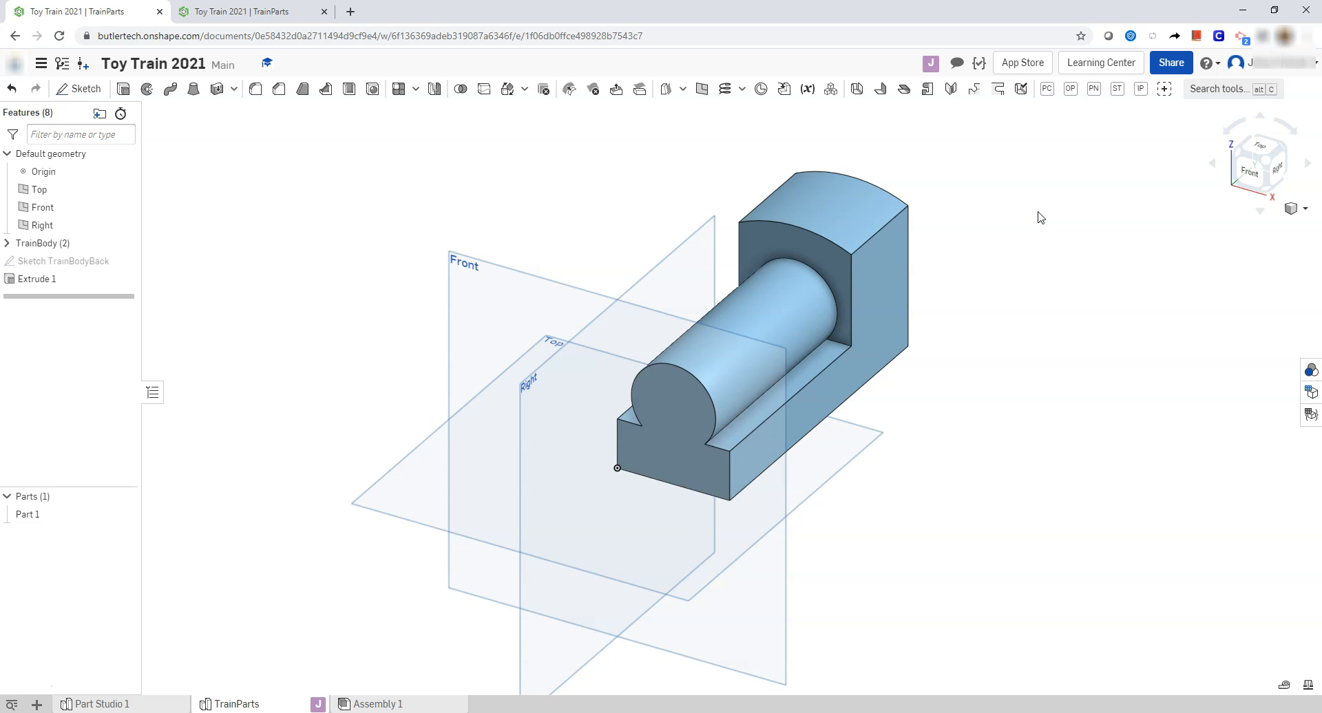
pyautogui.scroll(1, 1040, 217)
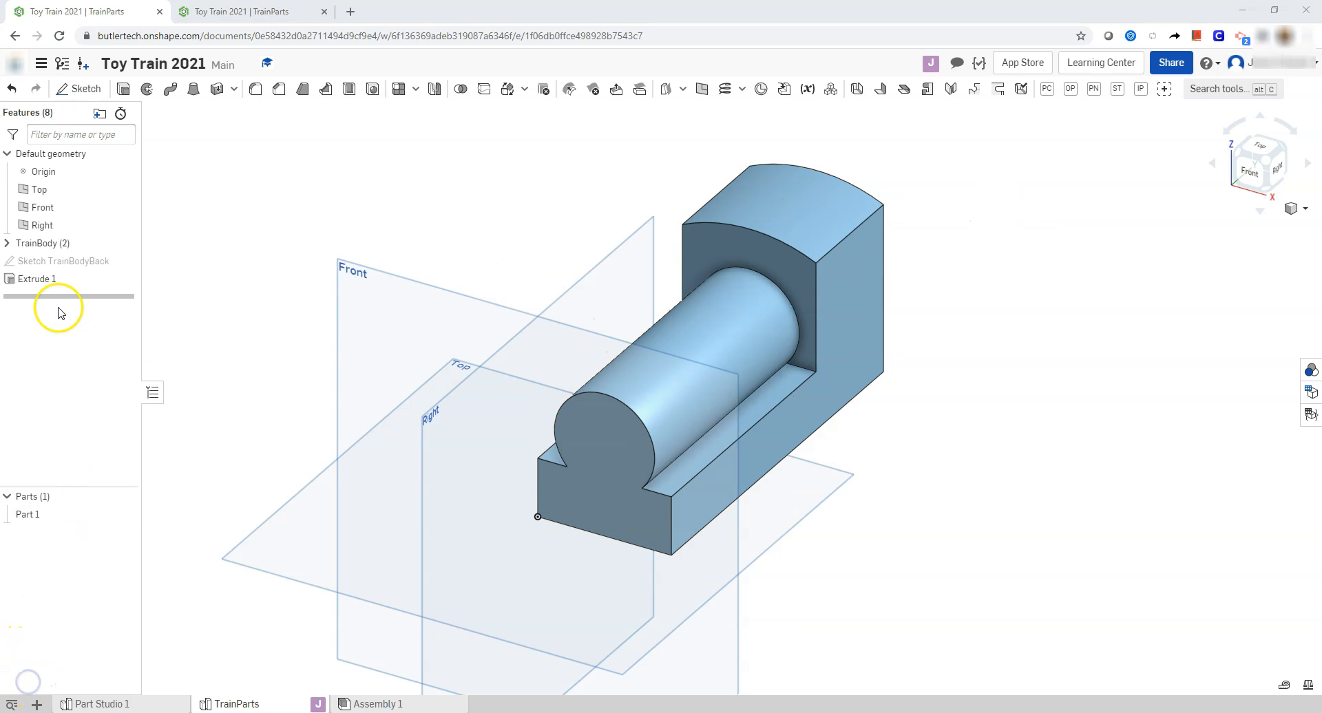
pyautogui.rightClick(42, 283)
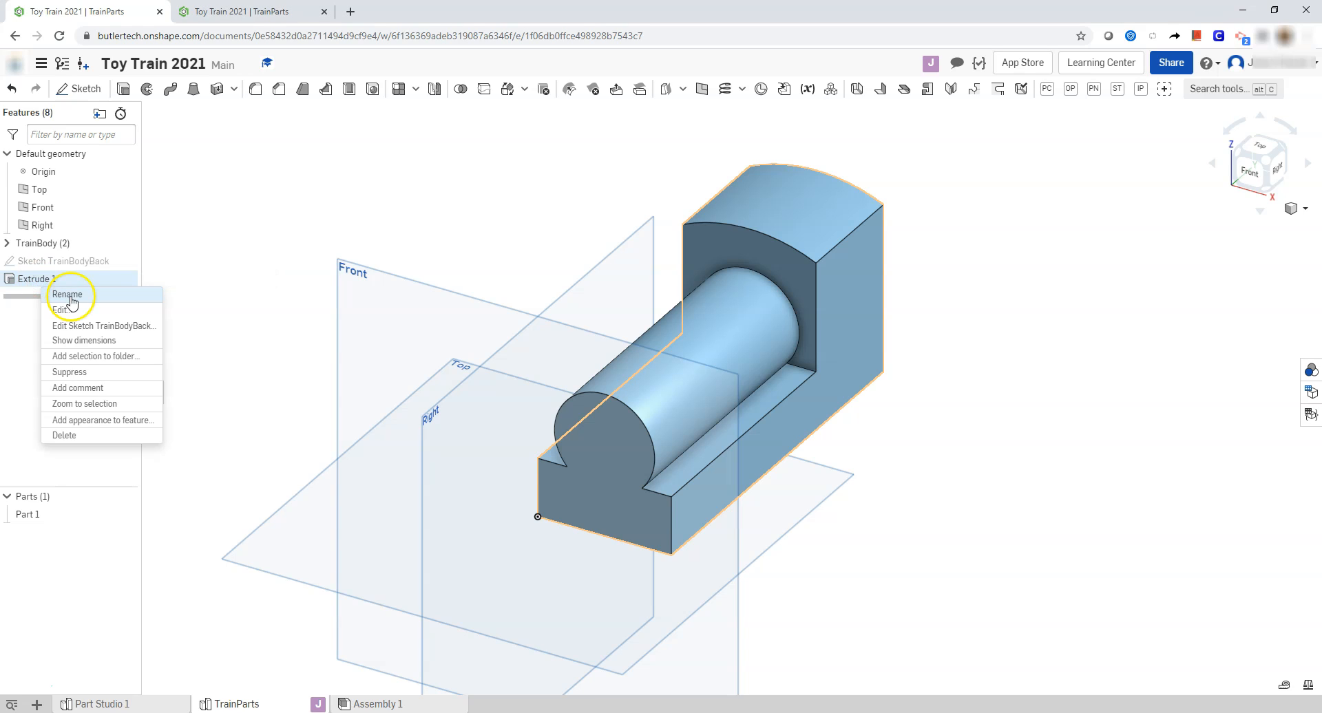
pyautogui.click(72, 301)
pyautogui.click(72, 277)
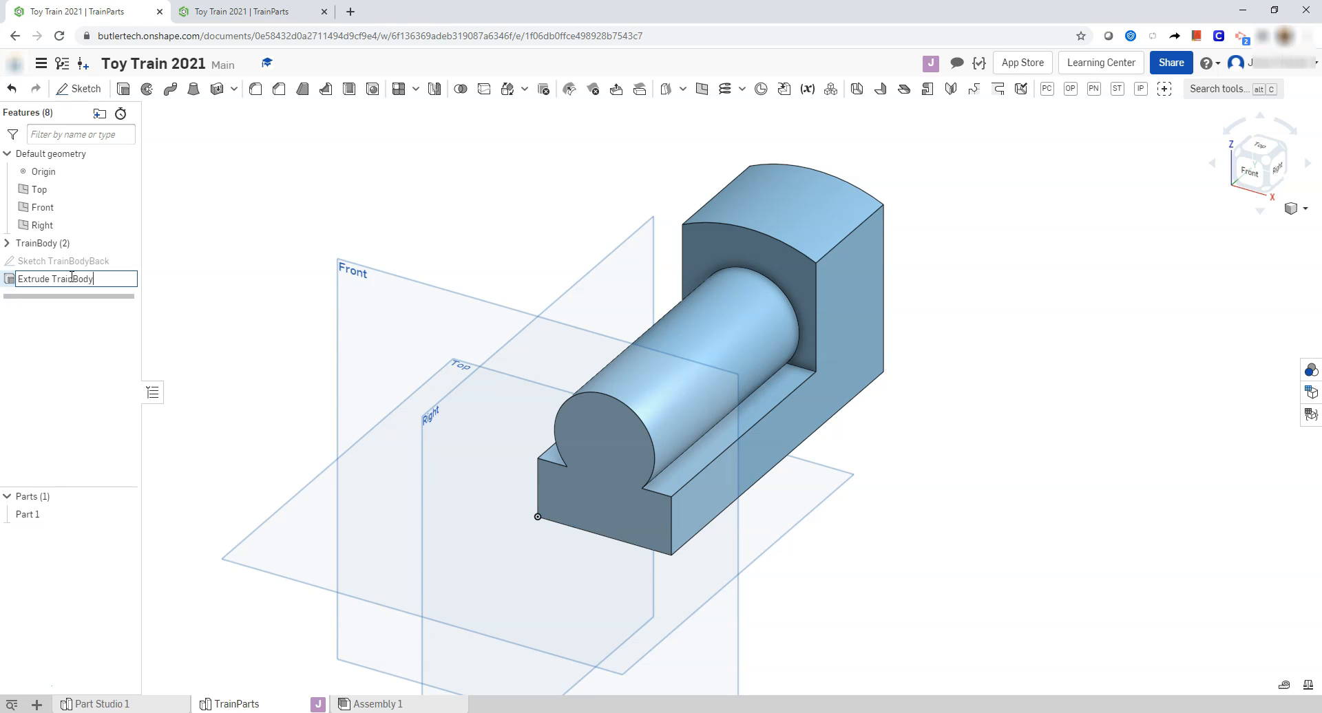
pyautogui.press('Return')
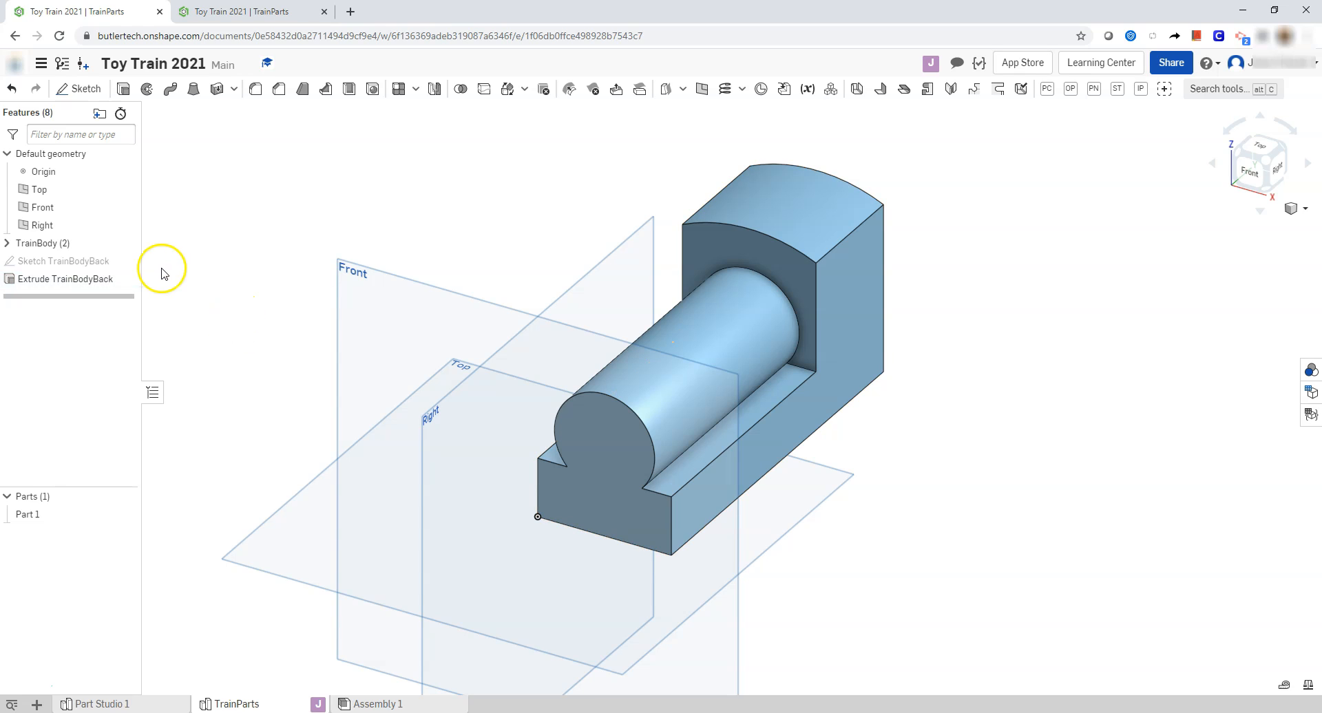
# Move the TrainBodyBack sketch and extrude into the TrainBody folder and check the folder's contents.
pyautogui.click(110, 285)
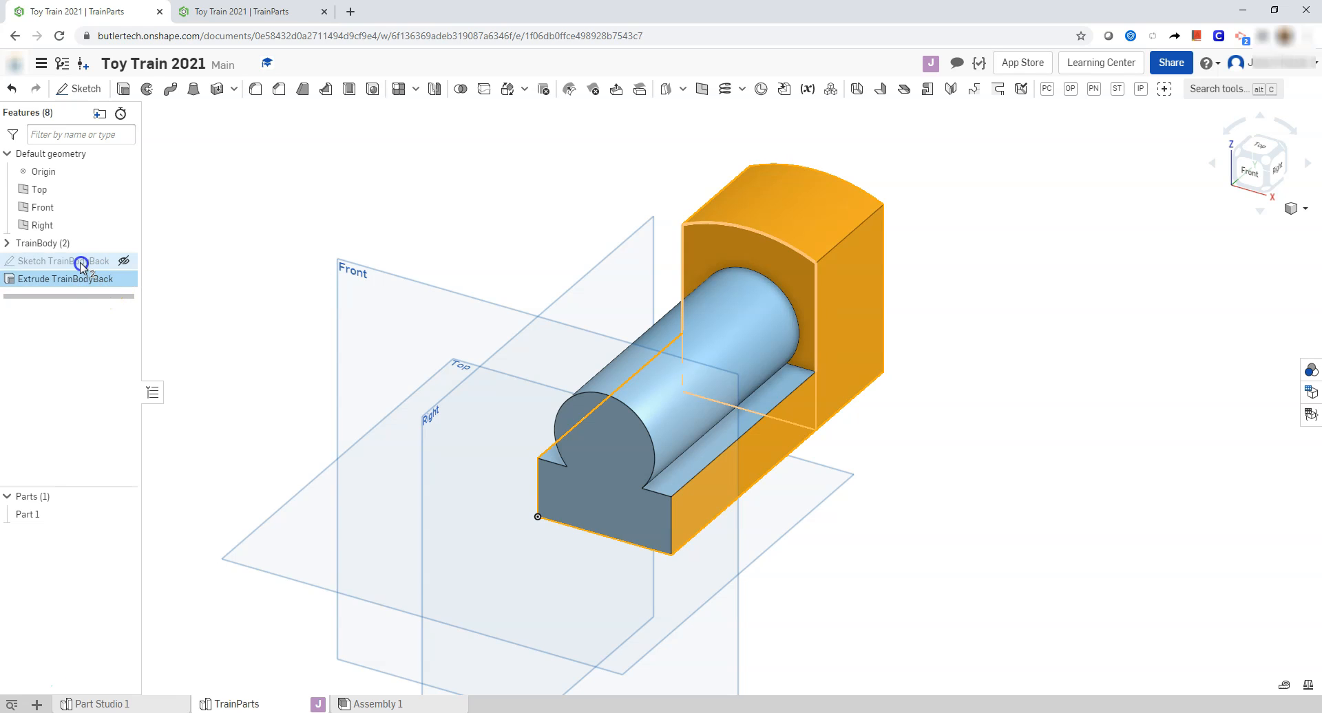
pyautogui.moveTo(80, 265); pyautogui.dragTo(48, 248)
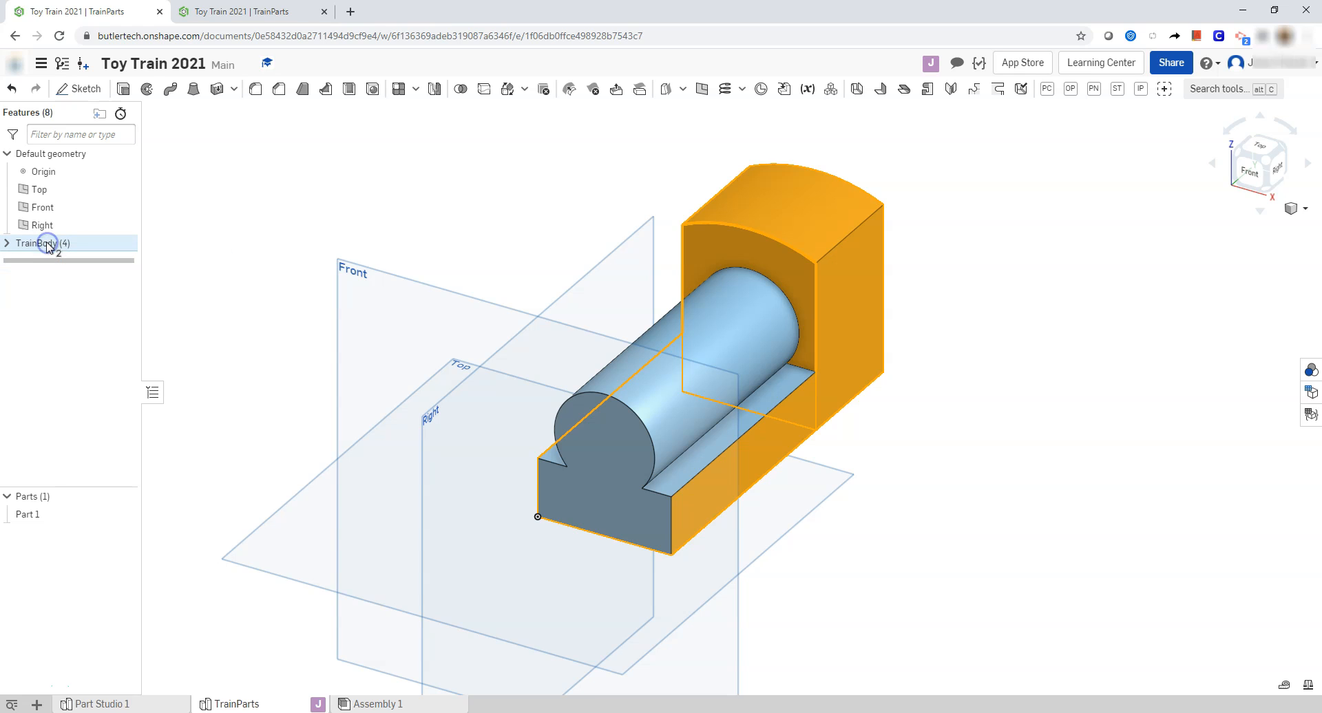
pyautogui.click(6, 243)
pyautogui.click(6, 244)
pyautogui.click(188, 201)
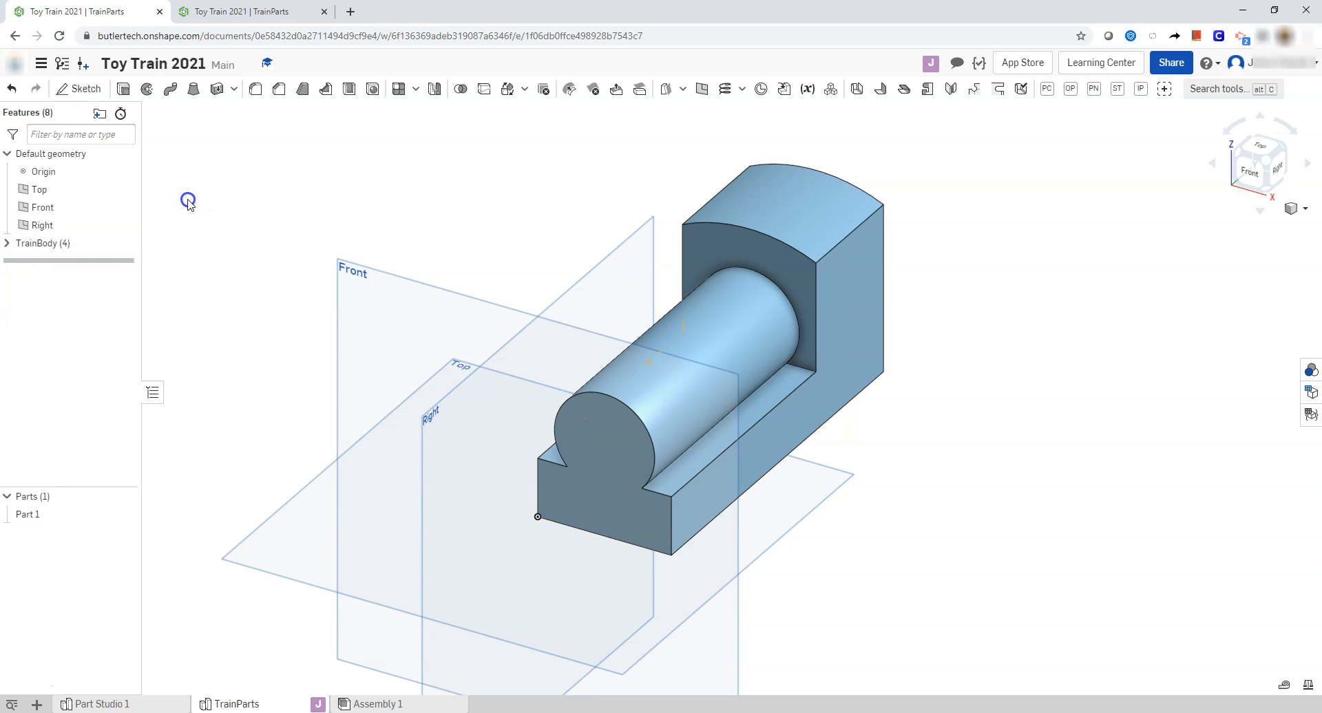
# Start a sketch on the train body's right side face at the cab and hide the default planes.
pyautogui.scroll(-2, 462, 201)
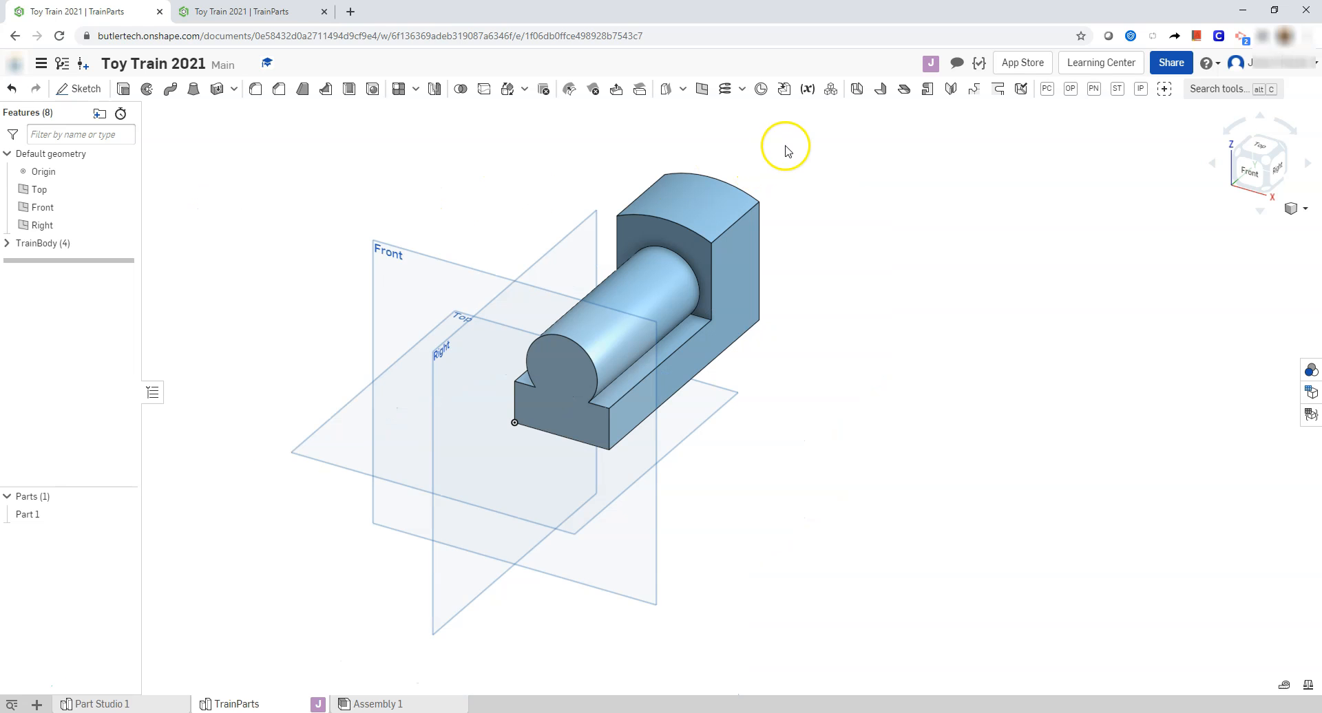
pyautogui.scroll(1, 796, 143)
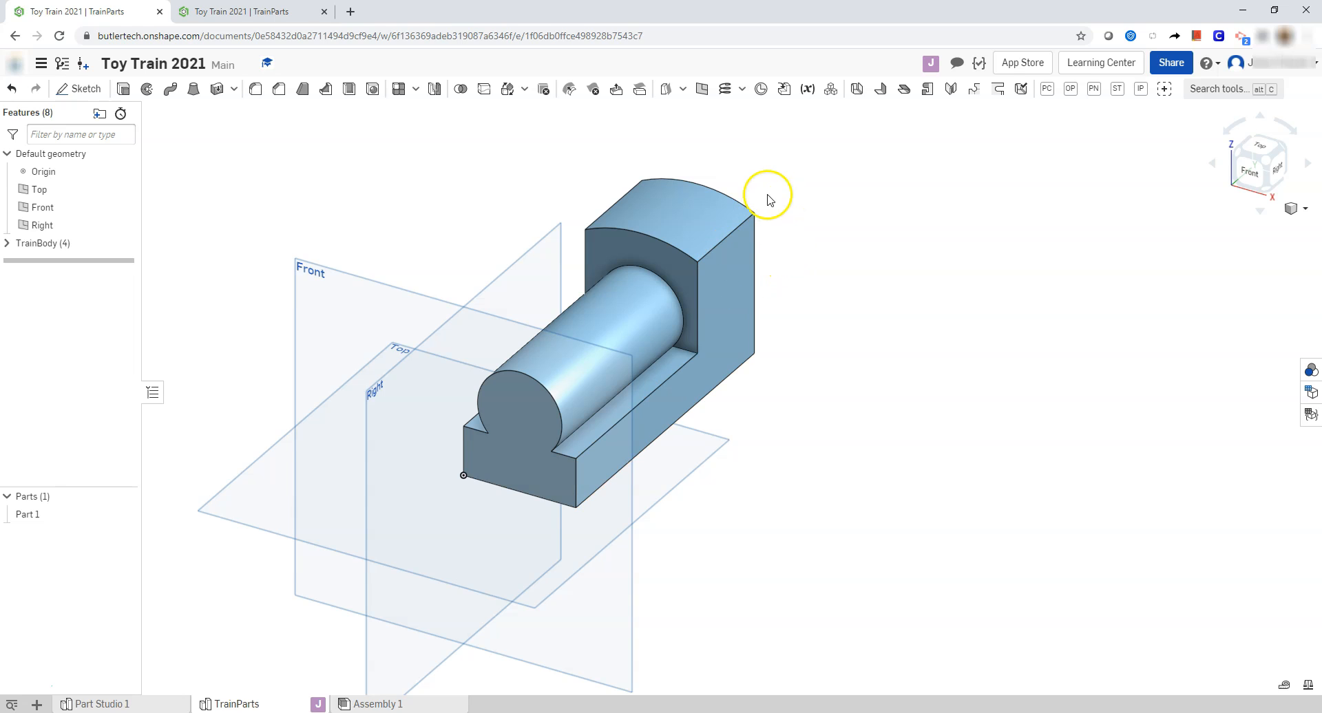
pyautogui.click(78, 89)
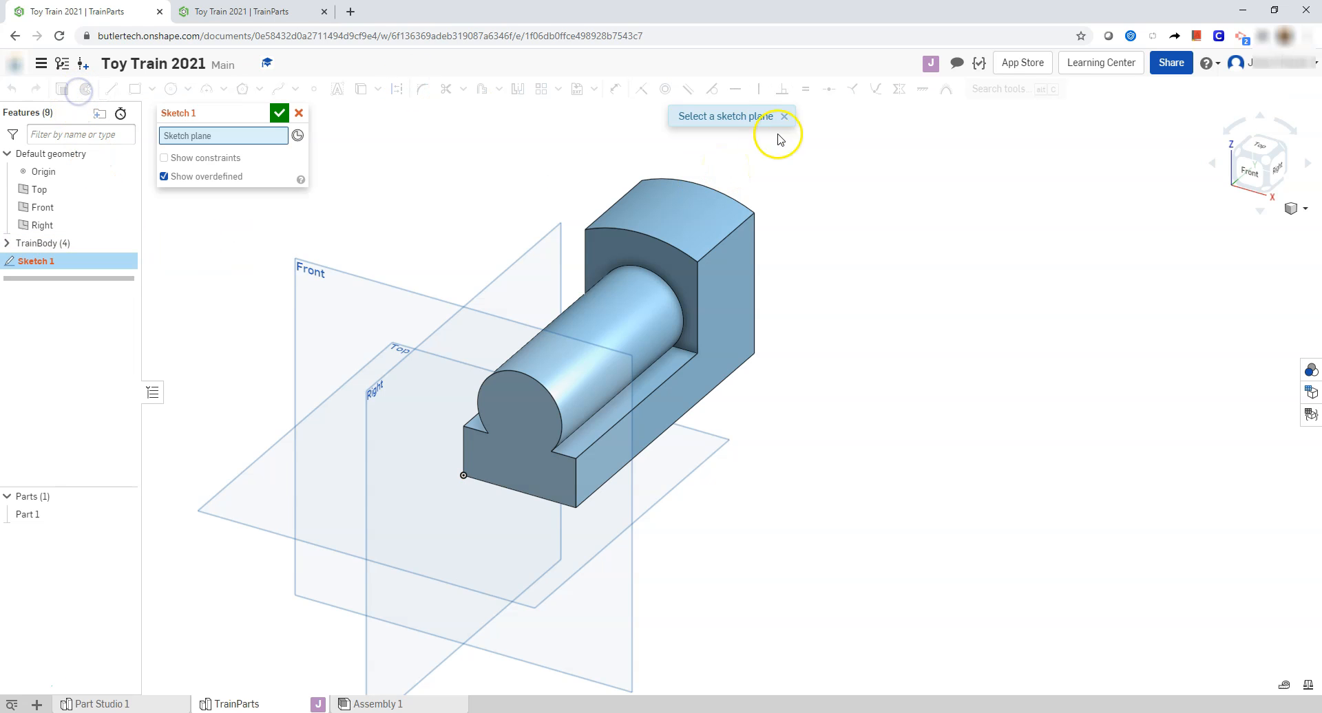
pyautogui.click(735, 285)
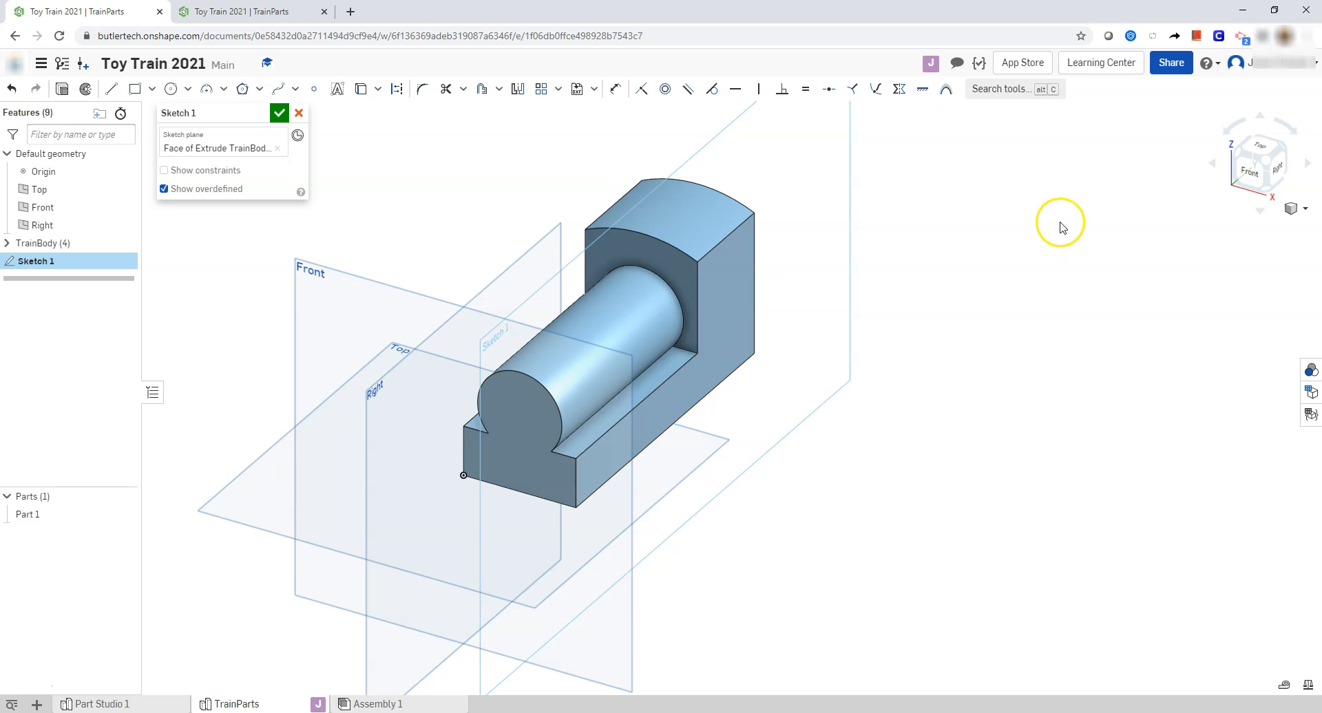
pyautogui.press('n')
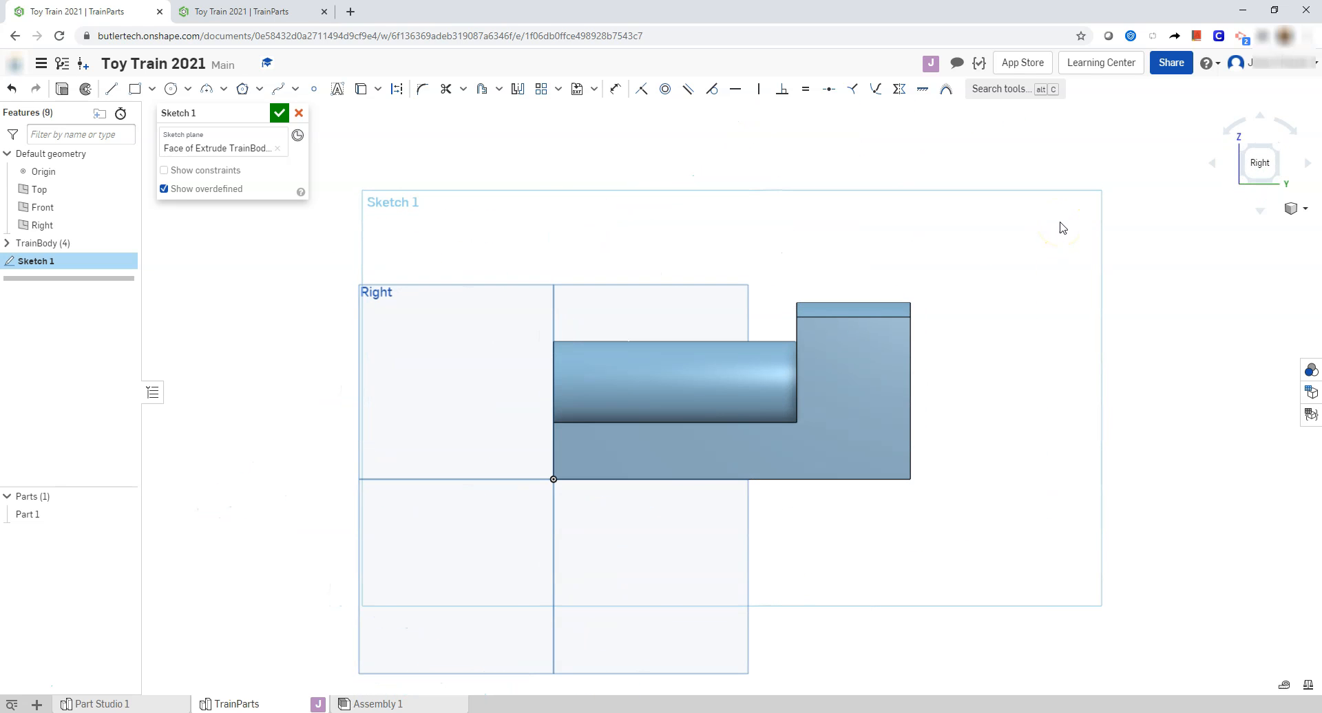
pyautogui.press('p')
pyautogui.press('p')
pyautogui.press('p')
pyautogui.scroll(2, 1012, 366)
# Examine the train body part drawing for the radius, depth and height dimensions of the cab's rear cutout.
pyautogui.hotkey('alt', 'Tab')
pyautogui.hotkey('alt', 'Tab')
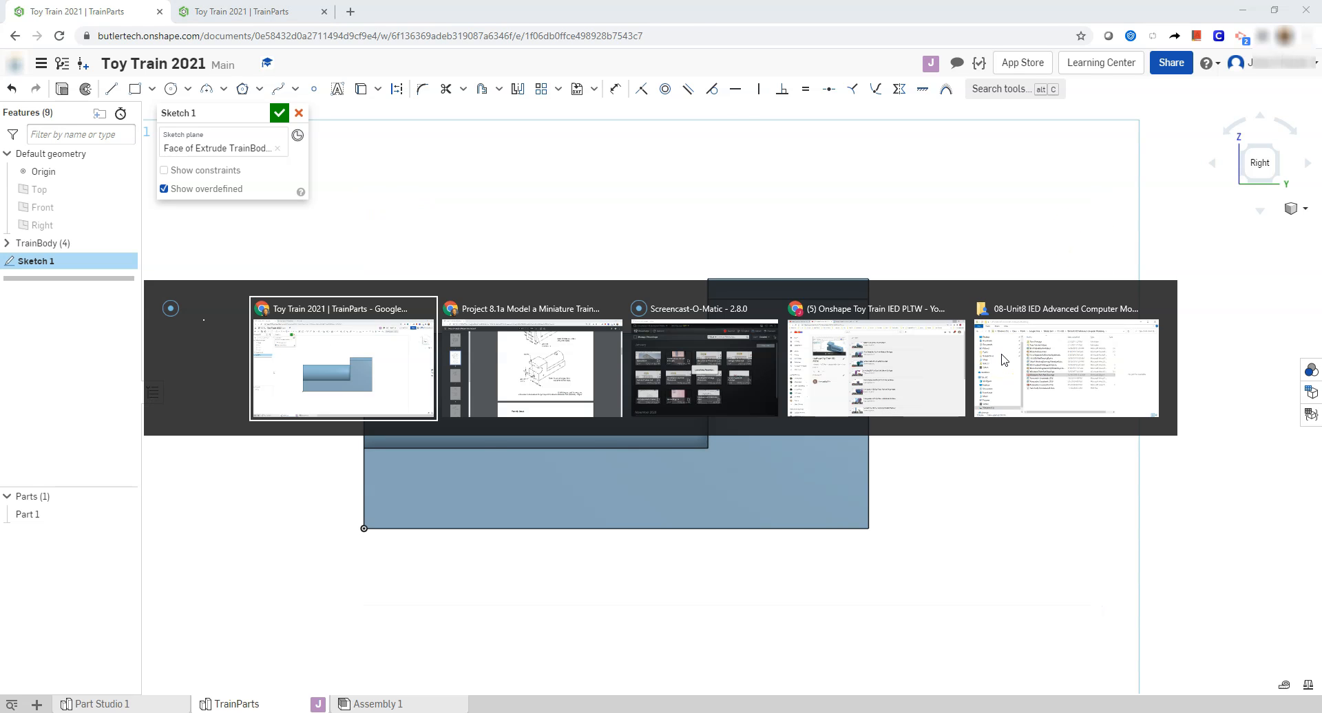
pyautogui.hotkey('alt', 'Tab')
pyautogui.scroll(1, 746, 378)
pyautogui.scroll(7, 745, 378)
pyautogui.scroll(-2, 876, 344)
pyautogui.scroll(1, 876, 287)
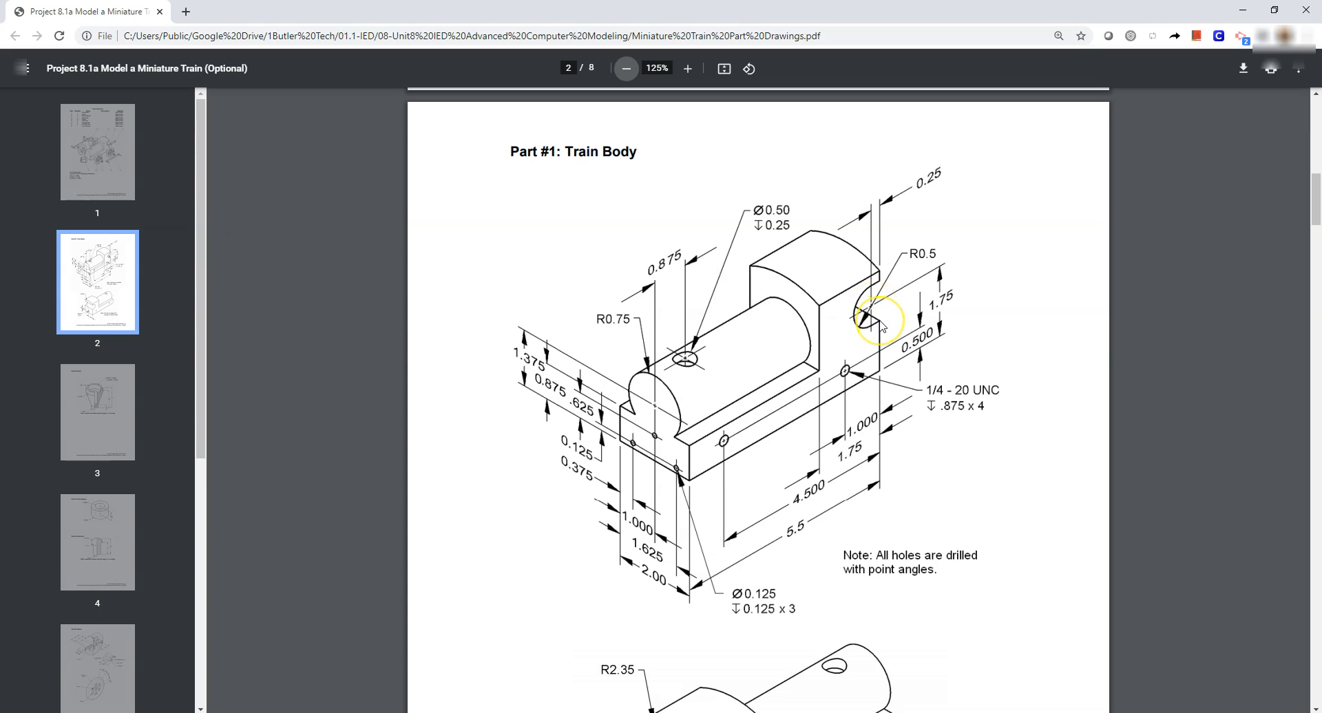
pyautogui.scroll(-3, 882, 327)
pyautogui.scroll(2, 882, 289)
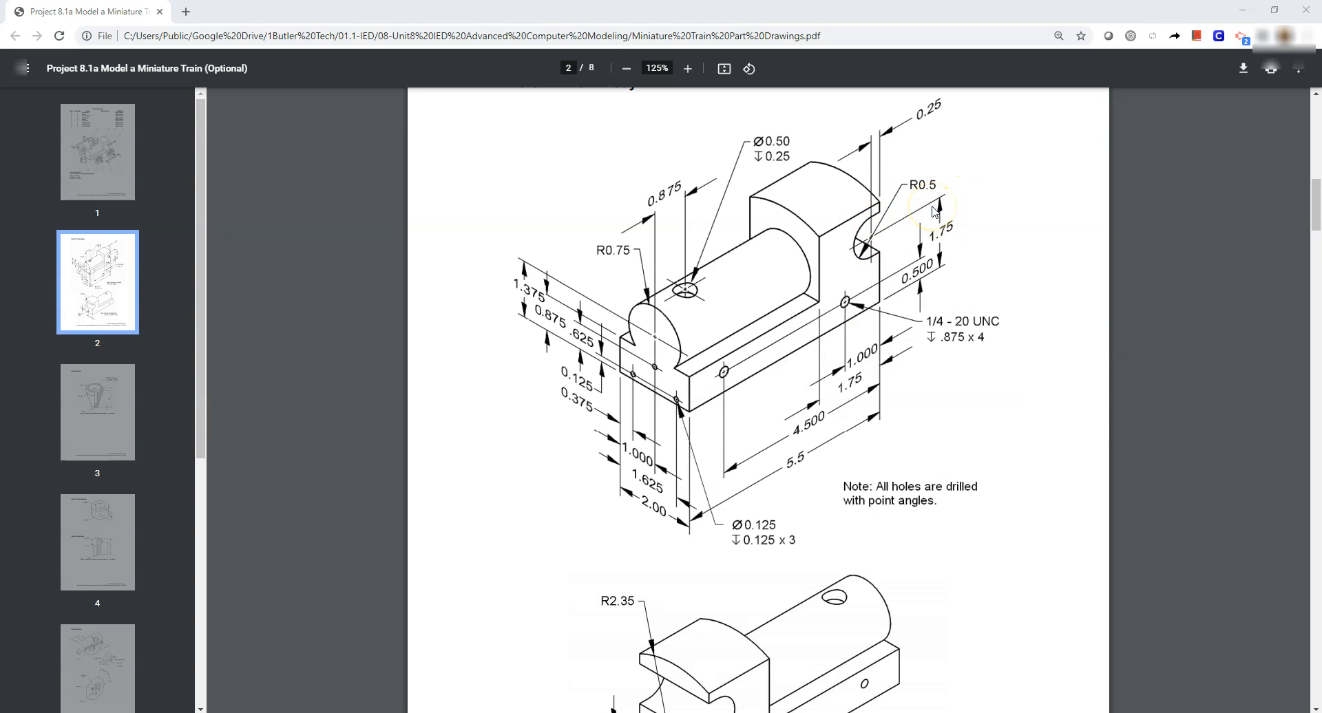
pyautogui.hotkey('alt', 'Tab')
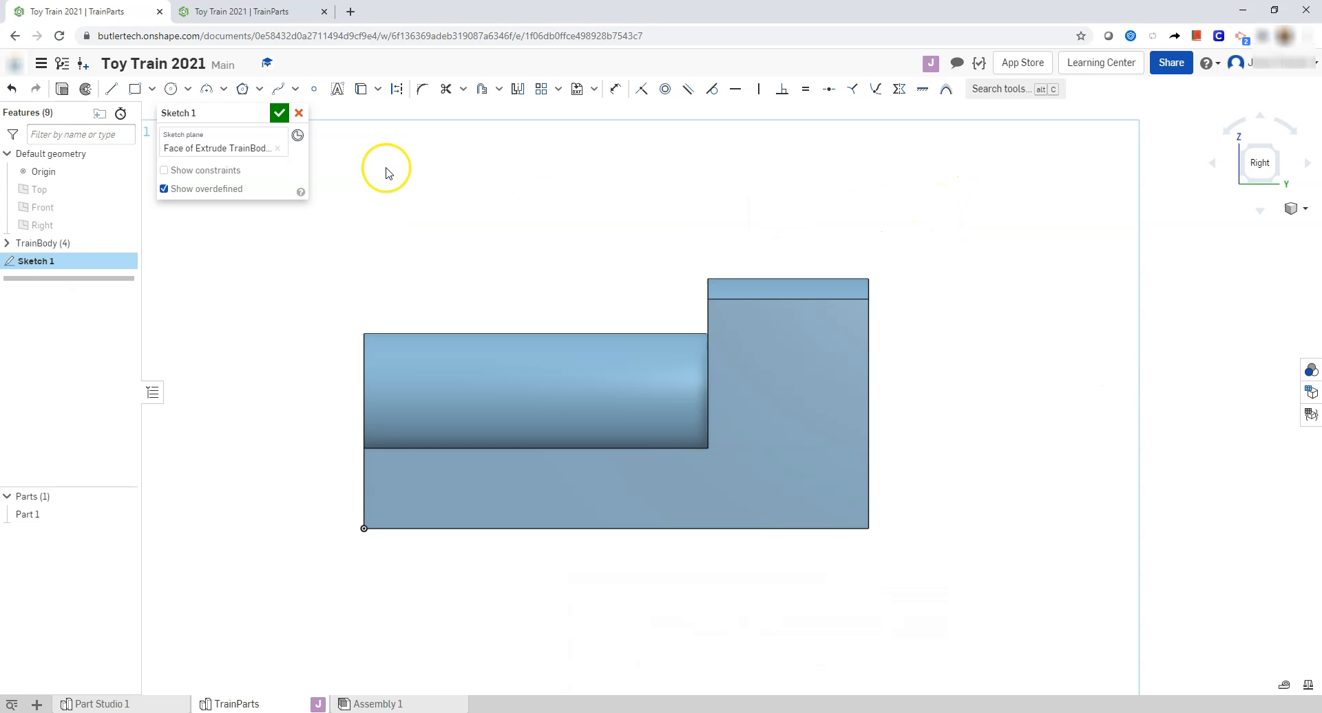
# Draw a three-line outline inward from the cab's rear edge, with horizontal lines about 0.25 in long and a 1 in vertical line.
pyautogui.click(115, 91)
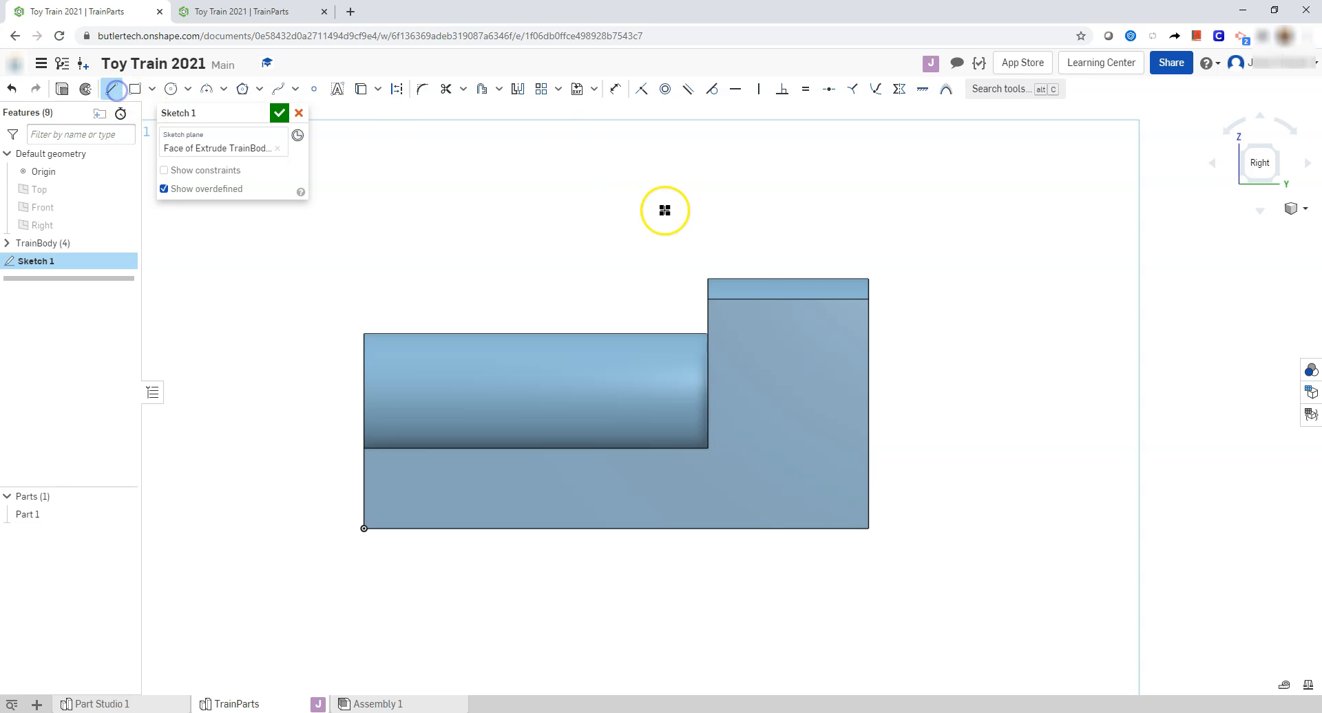
pyautogui.click(868, 326)
pyautogui.click(847, 326)
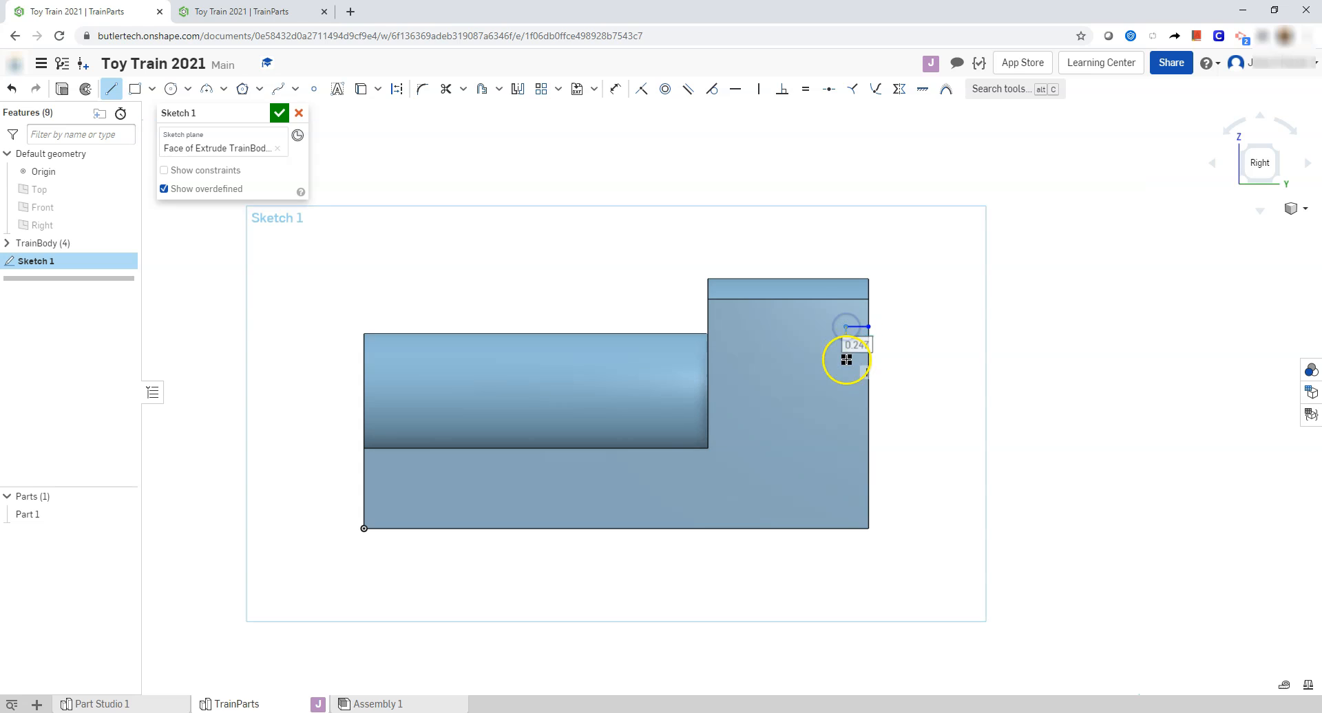
pyautogui.click(846, 408)
pyautogui.write('1')
pyautogui.press('Return')
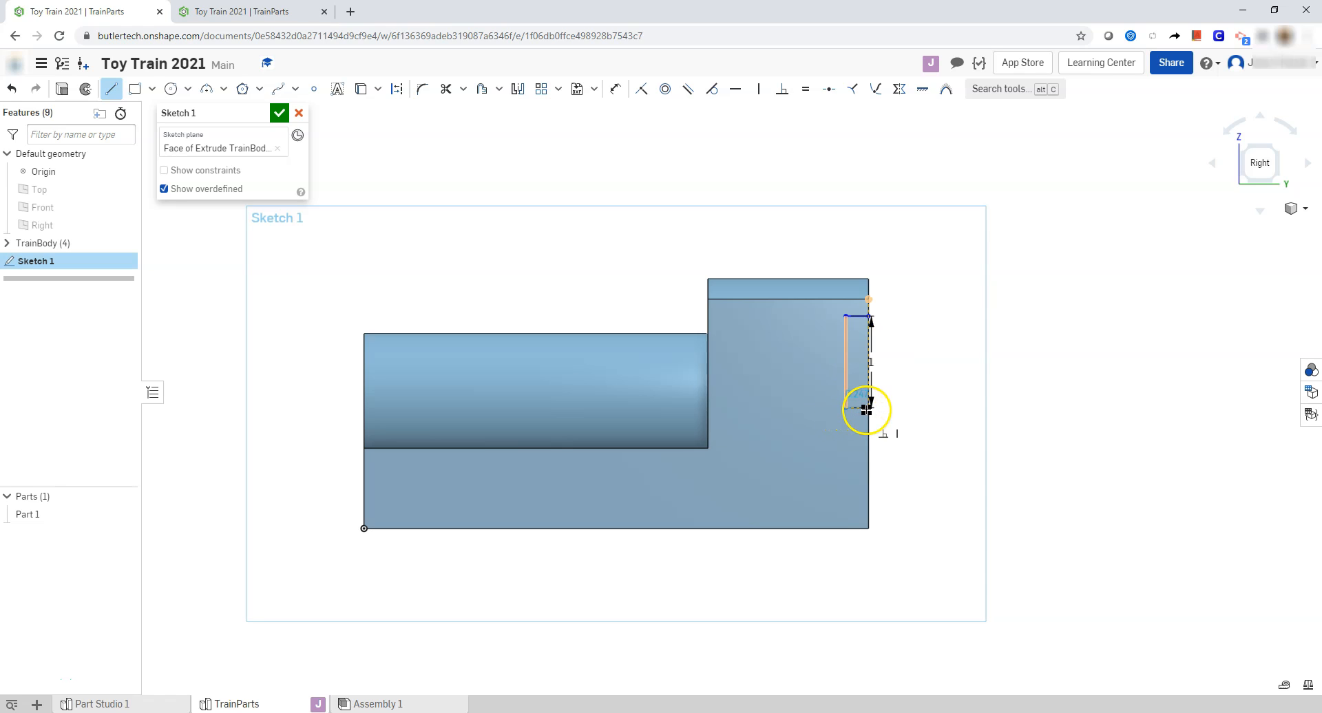
pyautogui.click(868, 408)
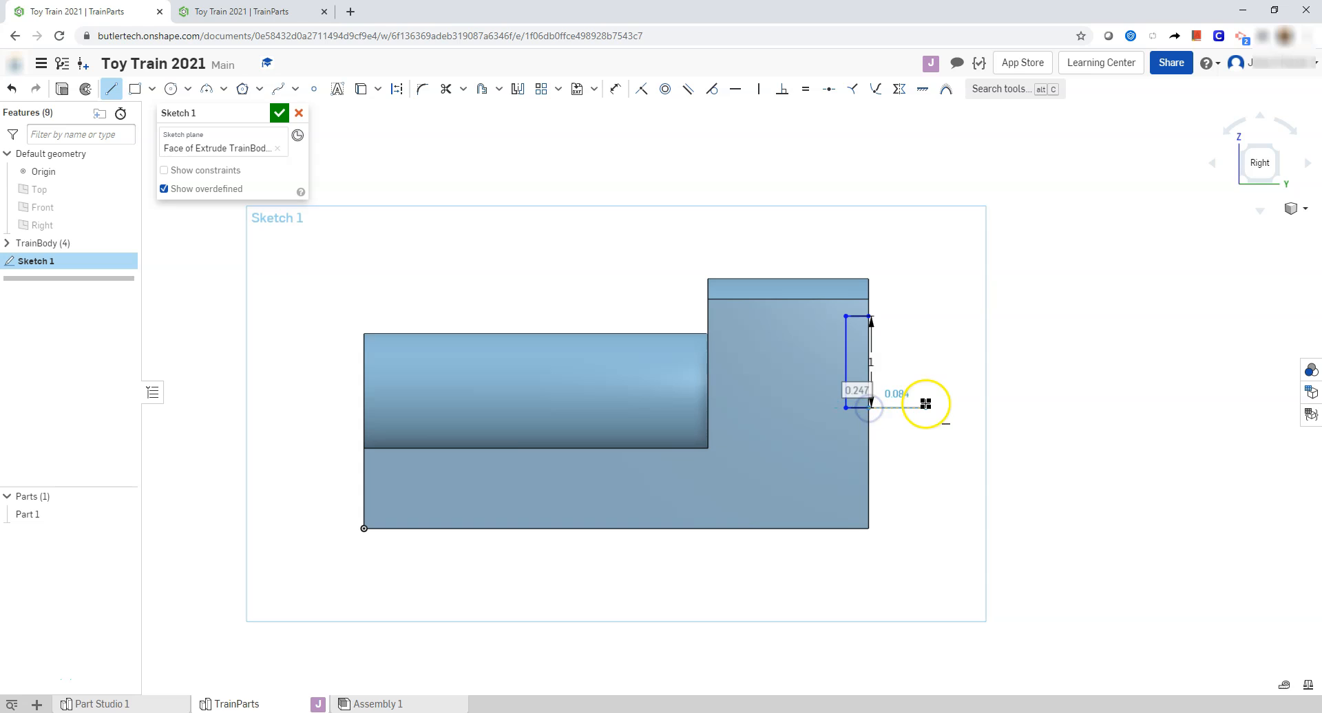
pyautogui.write('2')
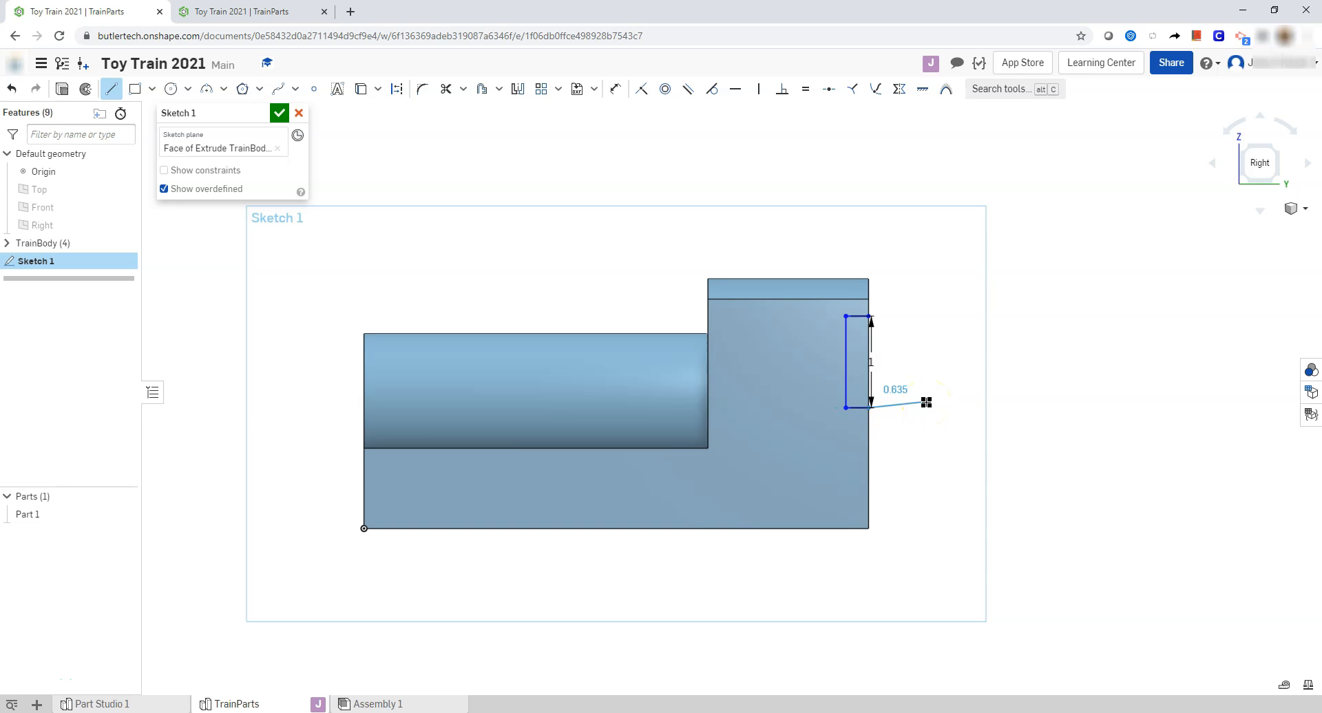
pyautogui.press('Return')
pyautogui.scroll(-2, 900, 403)
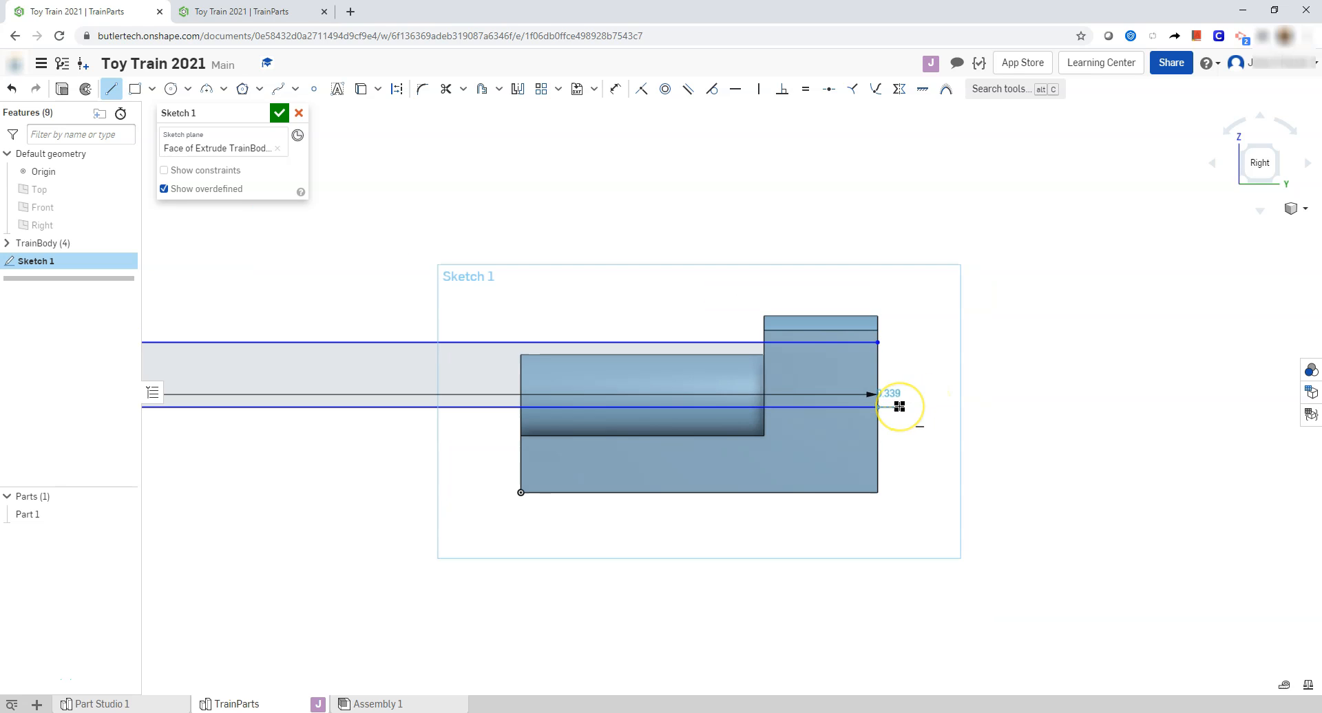
pyautogui.hotkey('ctrl', 'z')
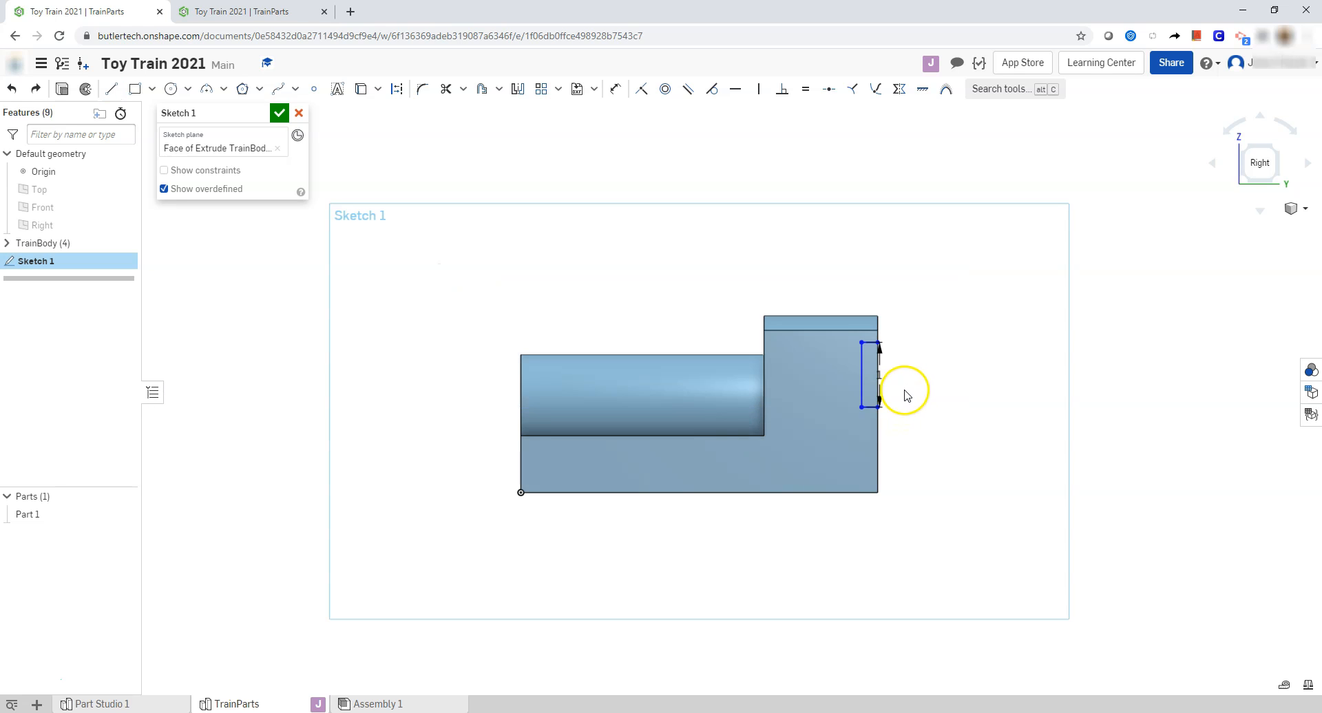
# Dimension the lower horizontal line of the cab cutout outline to 0.25 in.
pyautogui.scroll(1, 705, 153)
pyautogui.click(615, 89)
pyautogui.scroll(1, 974, 422)
pyautogui.click(872, 472)
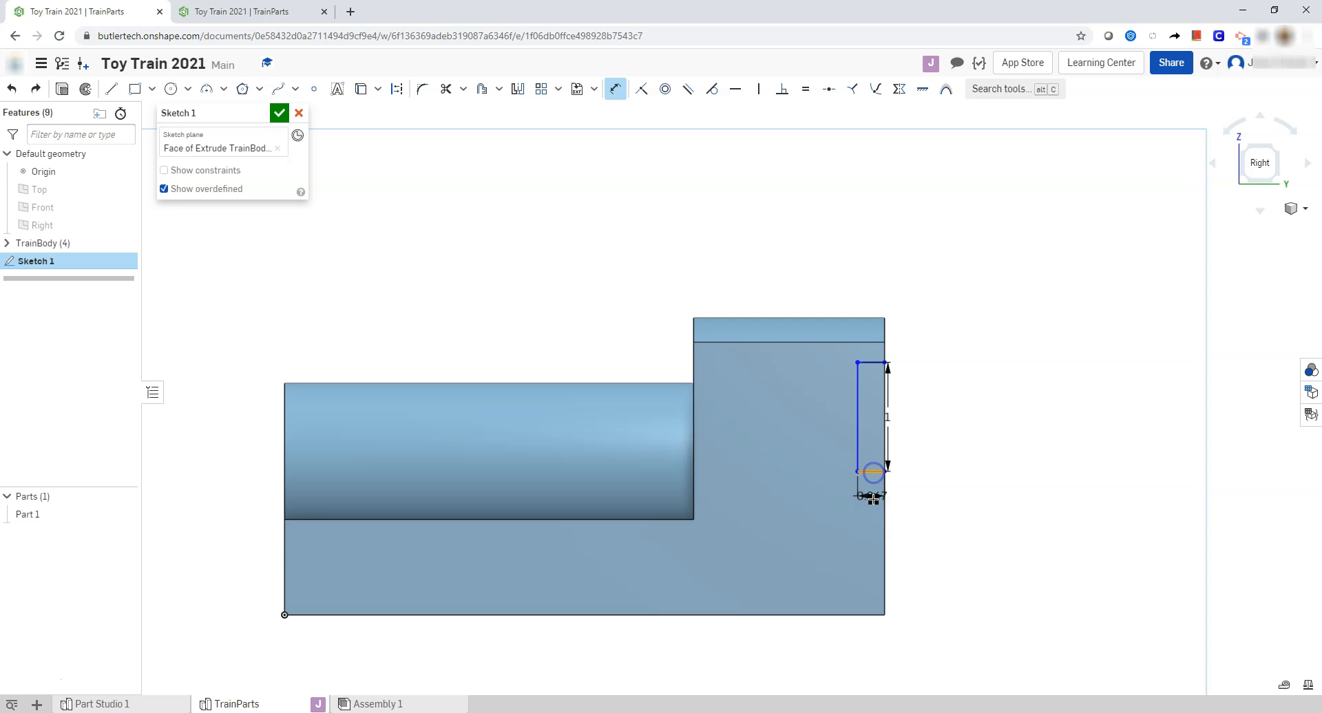
pyautogui.click(916, 502)
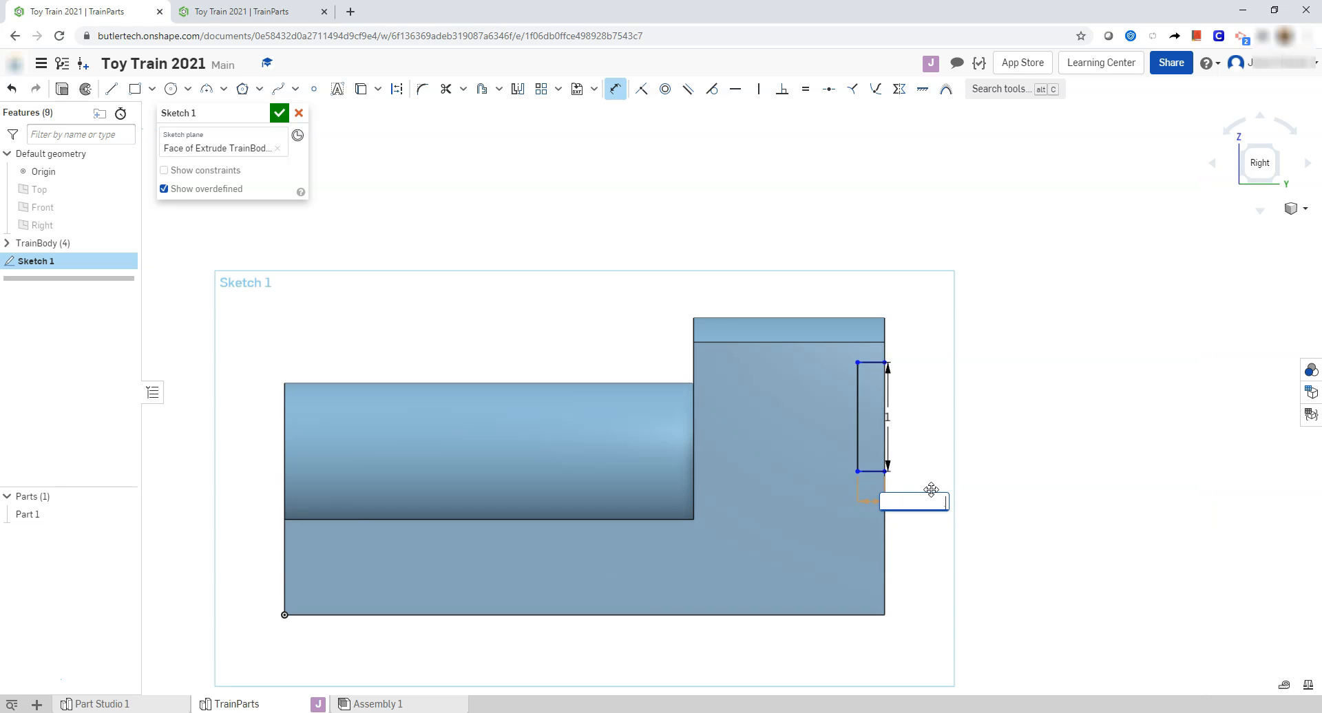
pyautogui.press('Return')
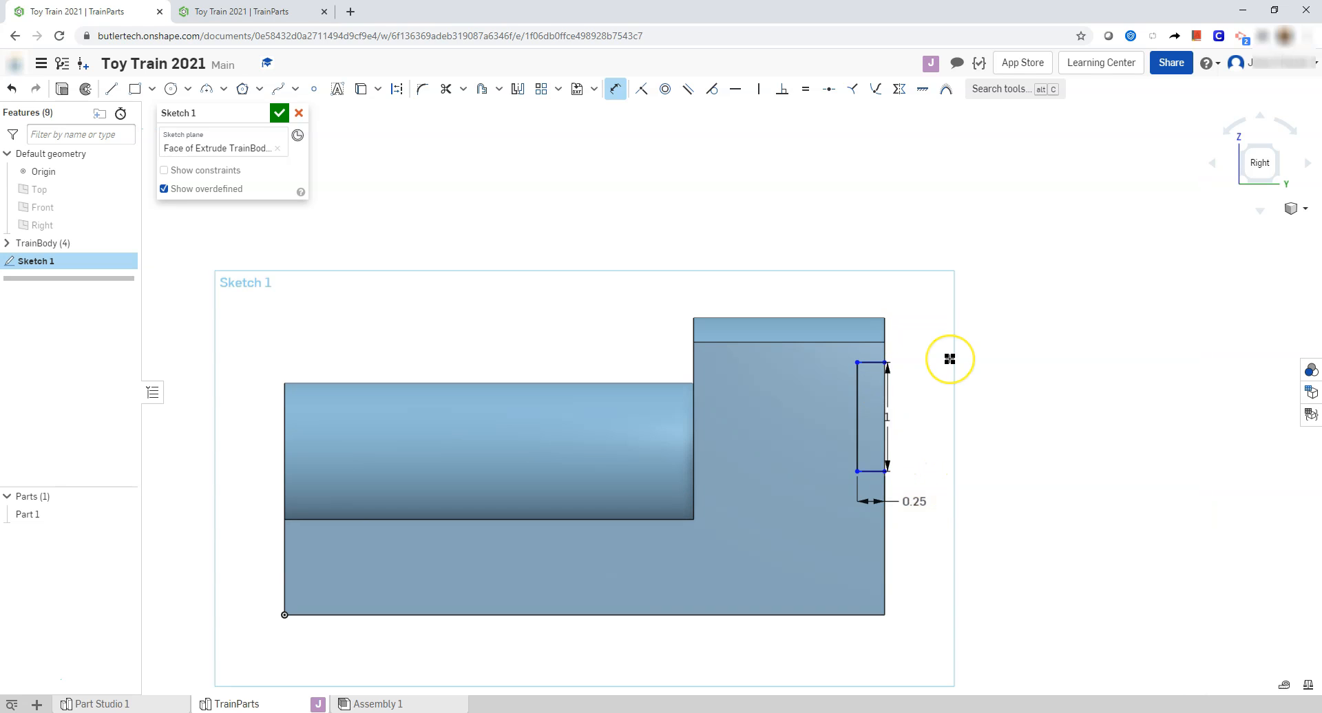
# Draw a semicircular arc between the vertical line's endpoints, bulging toward the train's front, with its center on the line.
pyautogui.scroll(1, 948, 358)
pyautogui.scroll(1, 949, 359)
pyautogui.click(937, 358)
pyautogui.press('f')
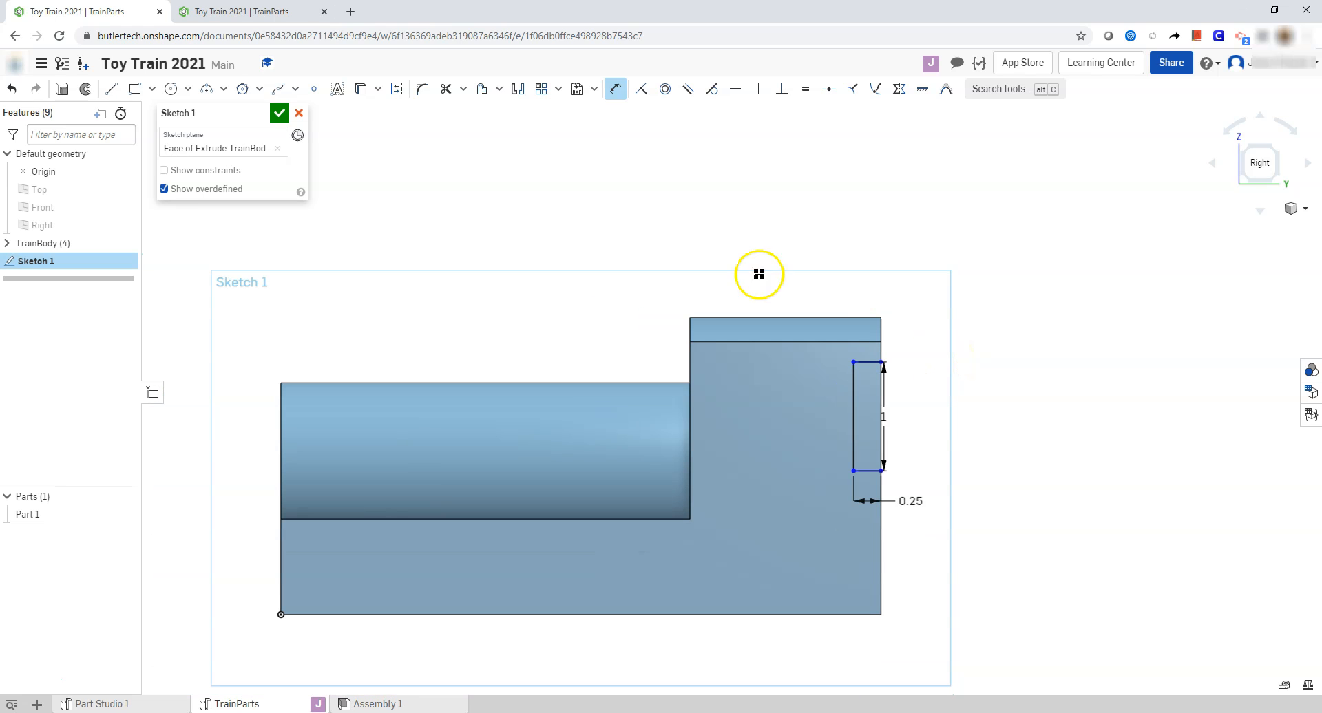
pyautogui.click(207, 89)
pyautogui.click(854, 363)
pyautogui.click(854, 471)
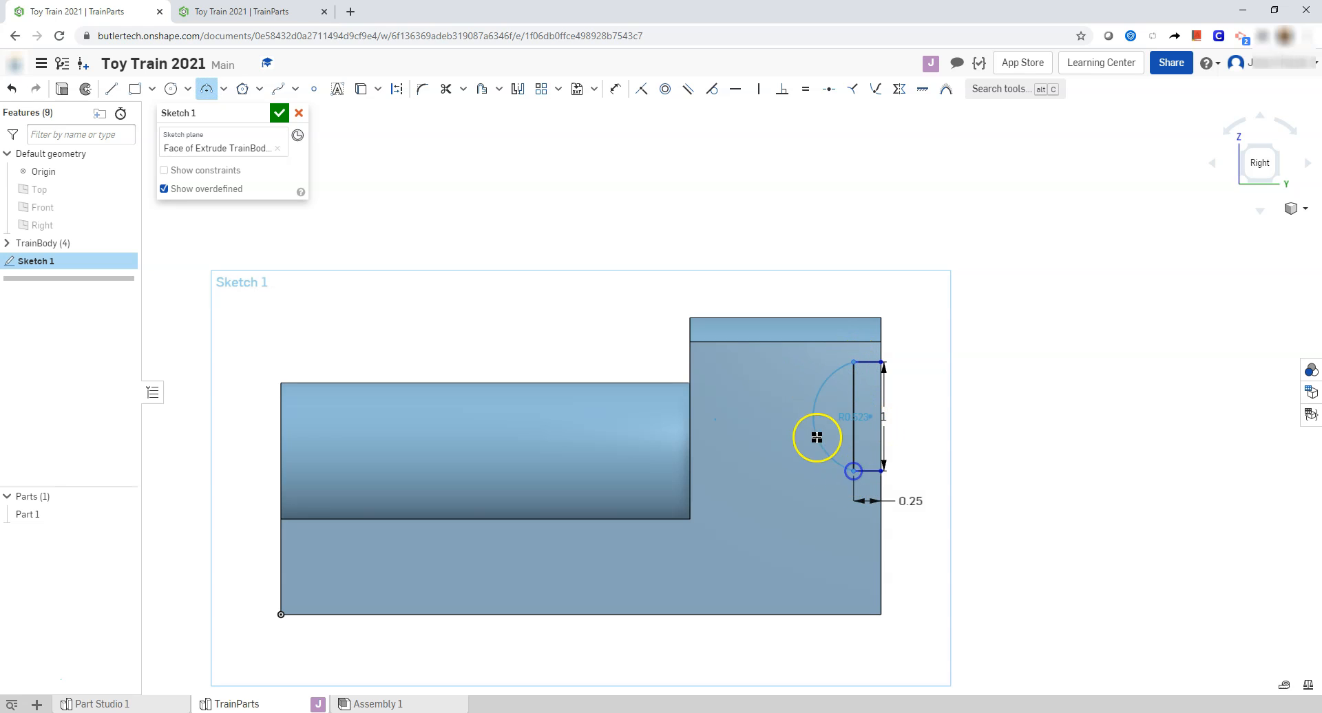
pyautogui.scroll(3, 805, 424)
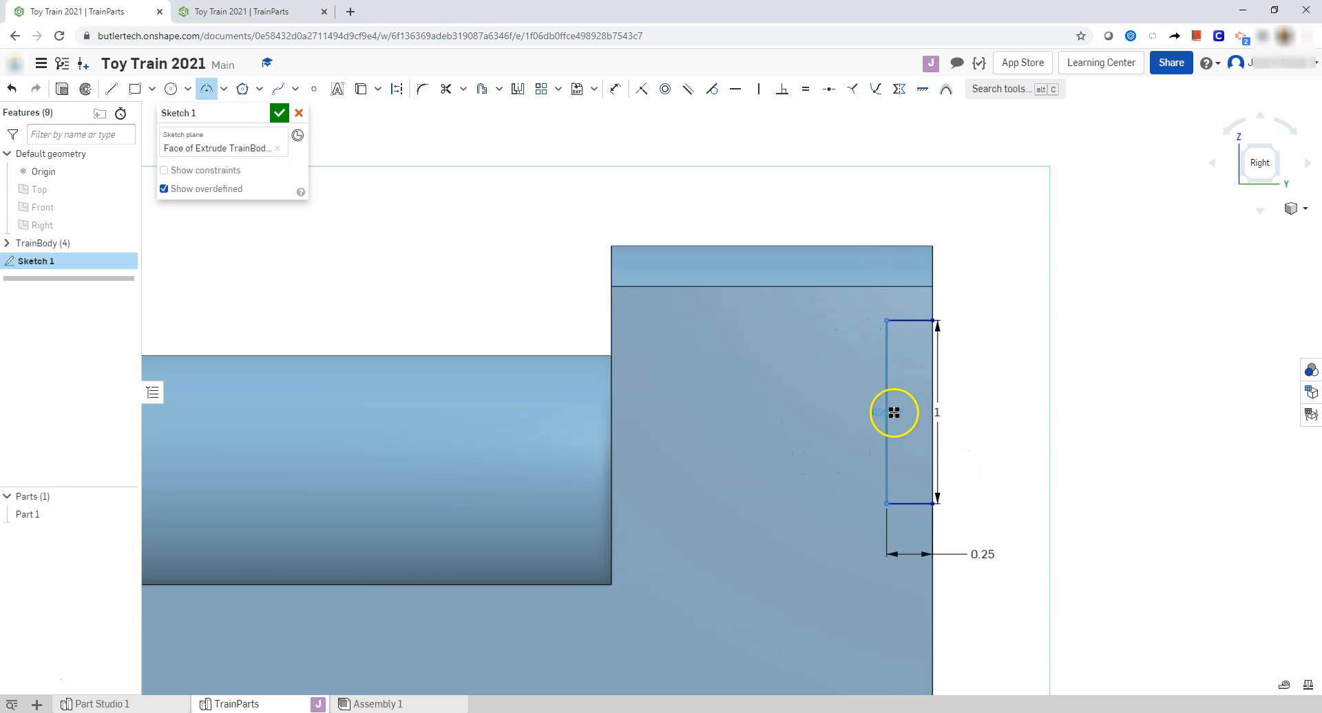
pyautogui.click(793, 410)
pyautogui.press('Escape')
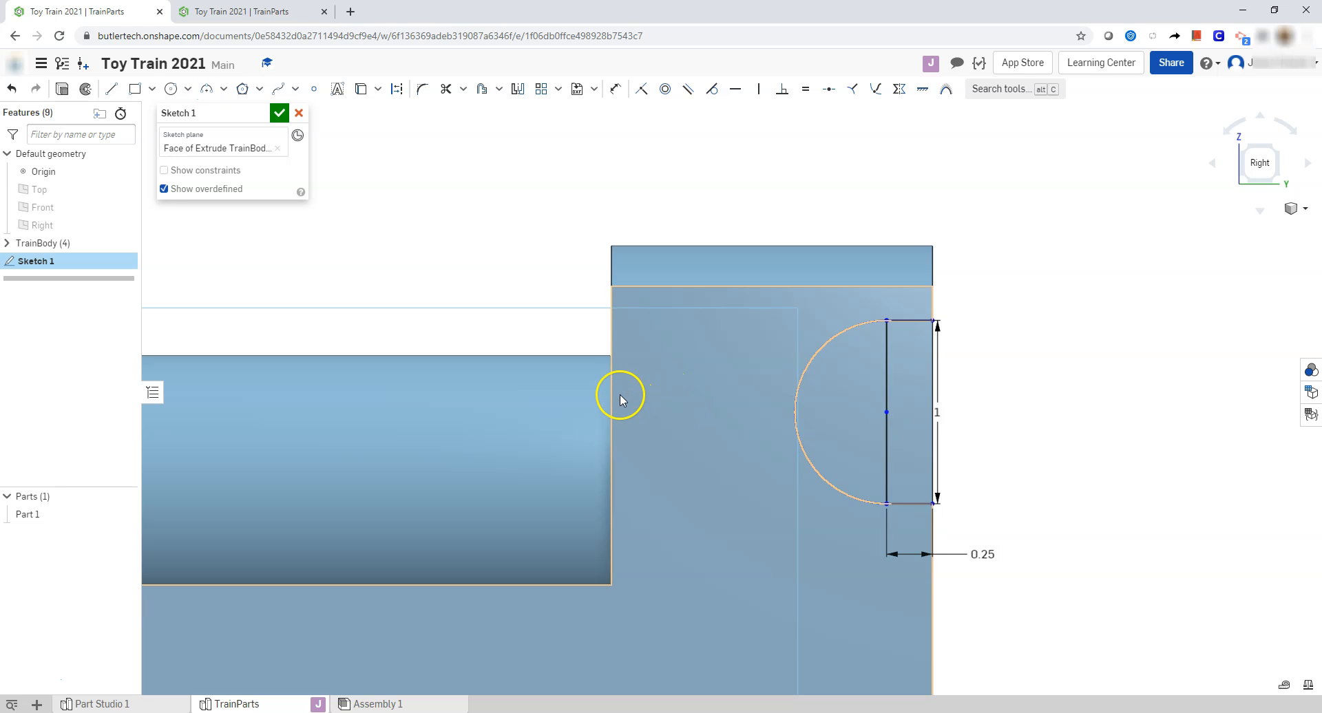
# Dimension the arc's center 1.75 in above the train body's bottom edge.
pyautogui.scroll(-1, 620, 395)
pyautogui.click(615, 89)
pyautogui.click(844, 409)
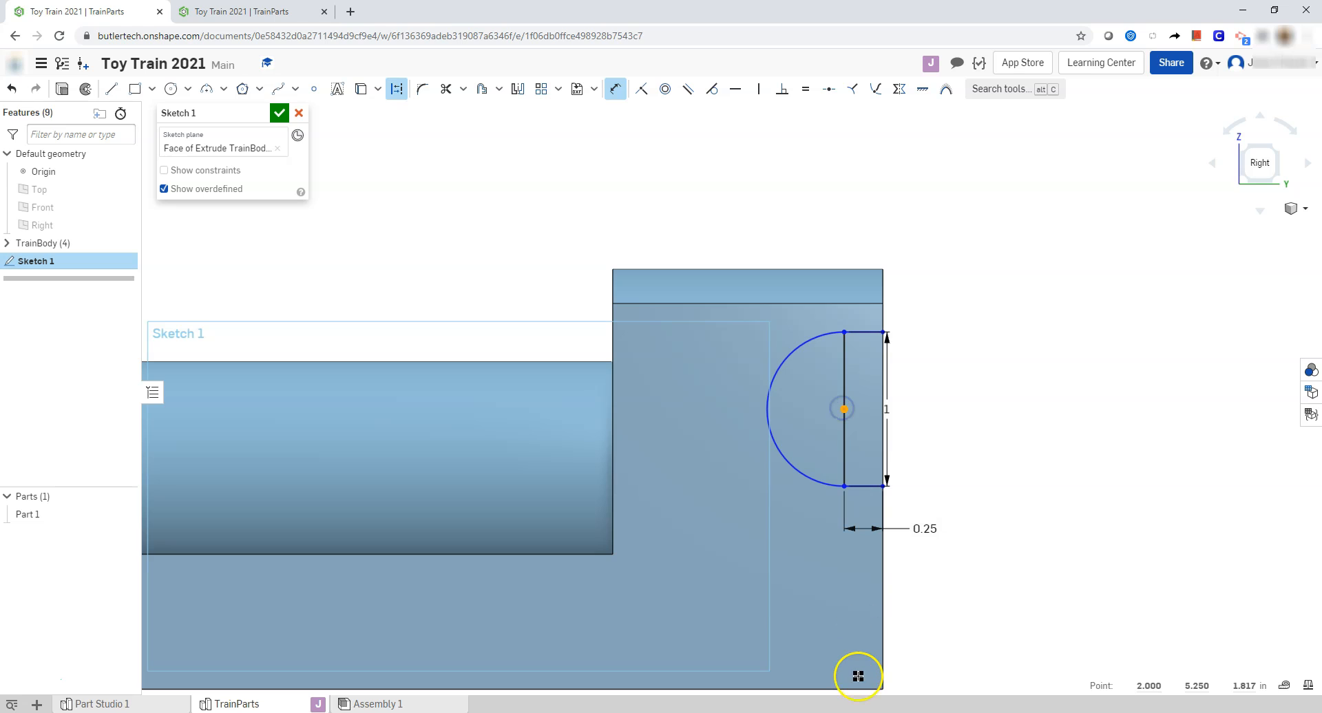
pyautogui.click(856, 688)
pyautogui.click(1004, 539)
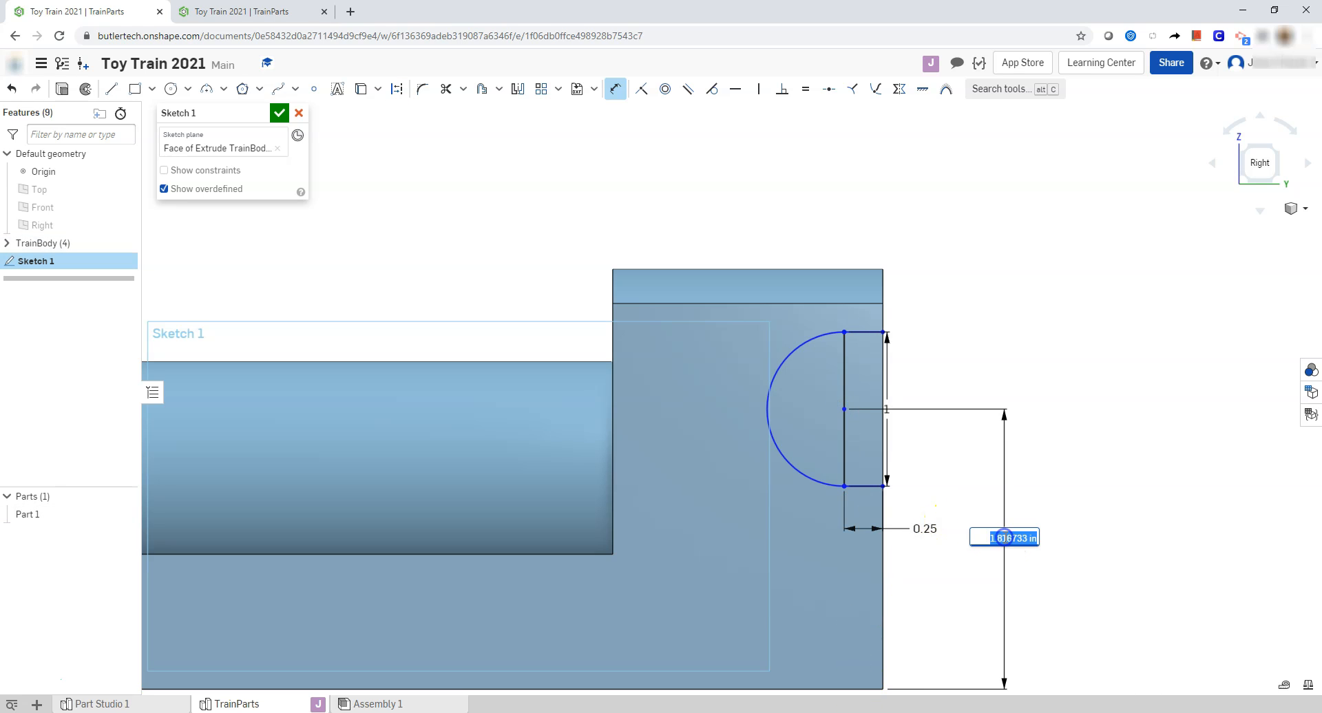
pyautogui.write('1.75')
pyautogui.press('Return')
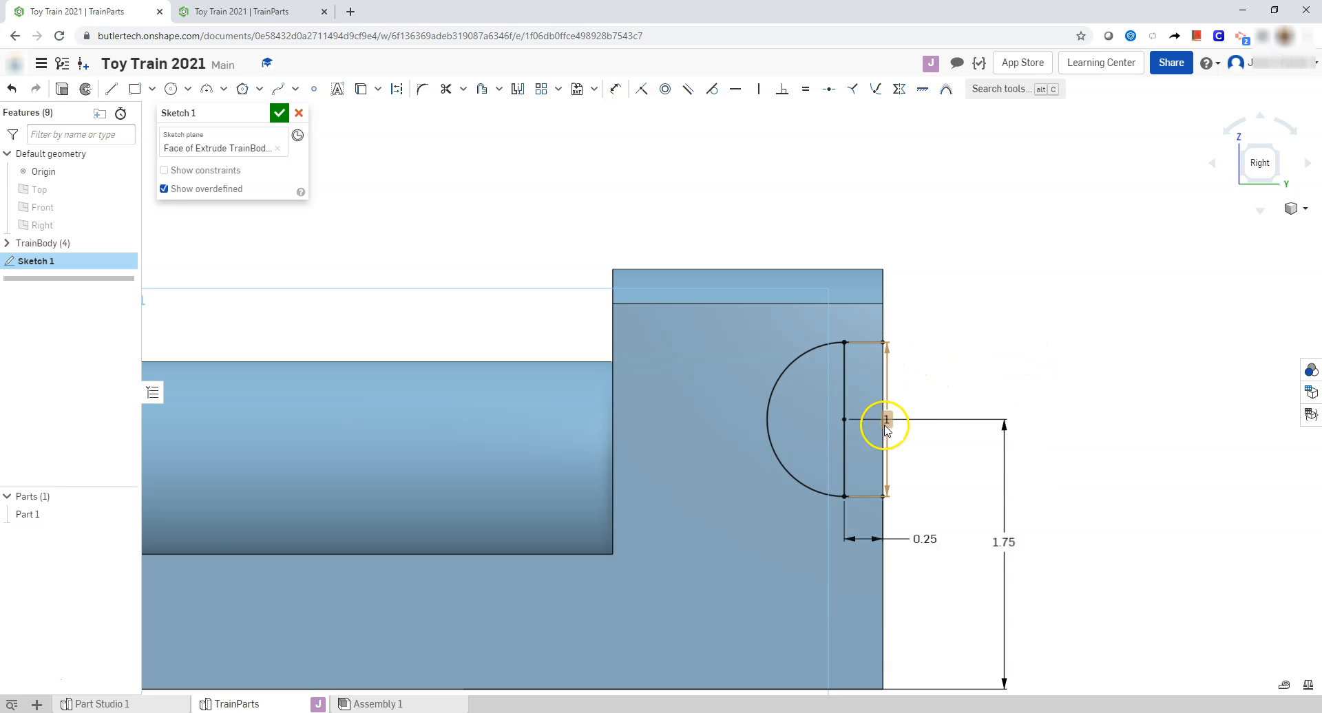
# Move the 1 in height dimension outward beyond the cab's rear edge and finish the sketch.
pyautogui.moveTo(887, 422); pyautogui.dragTo(978, 399)
pyautogui.click(997, 543)
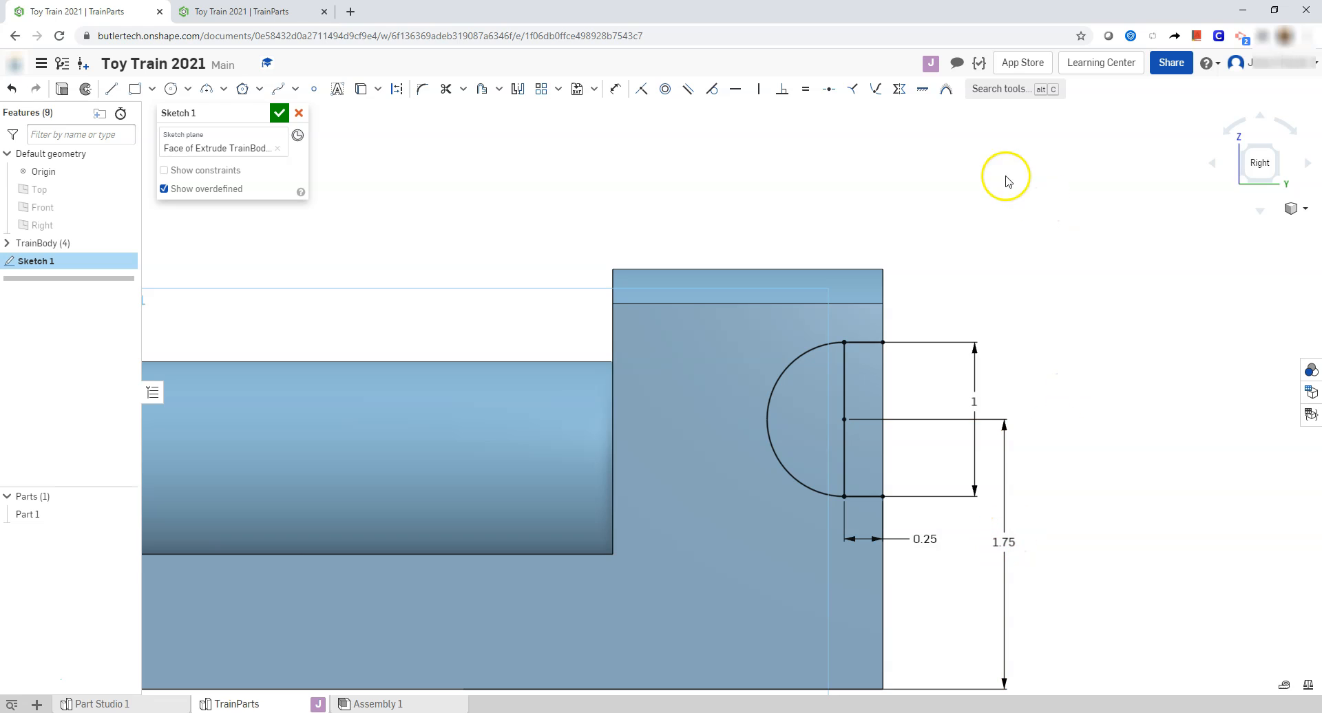
pyautogui.click(278, 113)
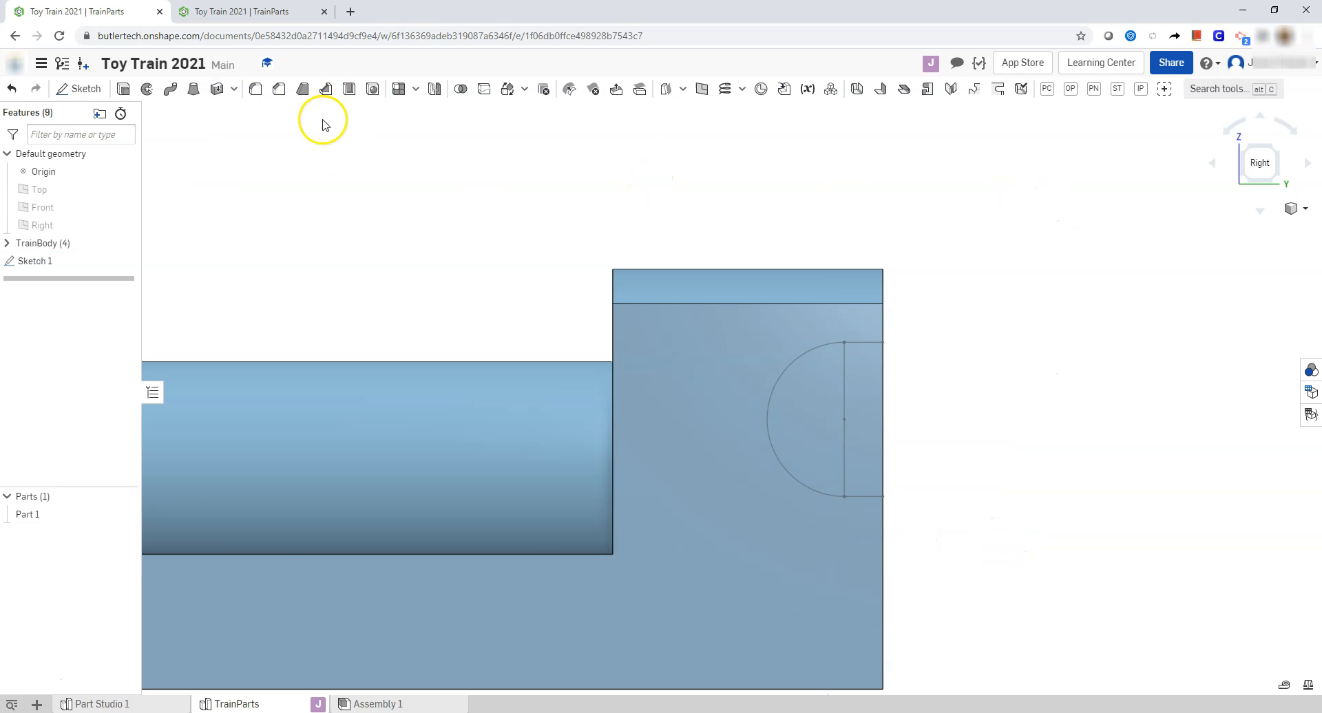
# Rename the cutout sketch as Sketch EngineersWindow.
pyautogui.rightClick(67, 261)
pyautogui.click(90, 270)
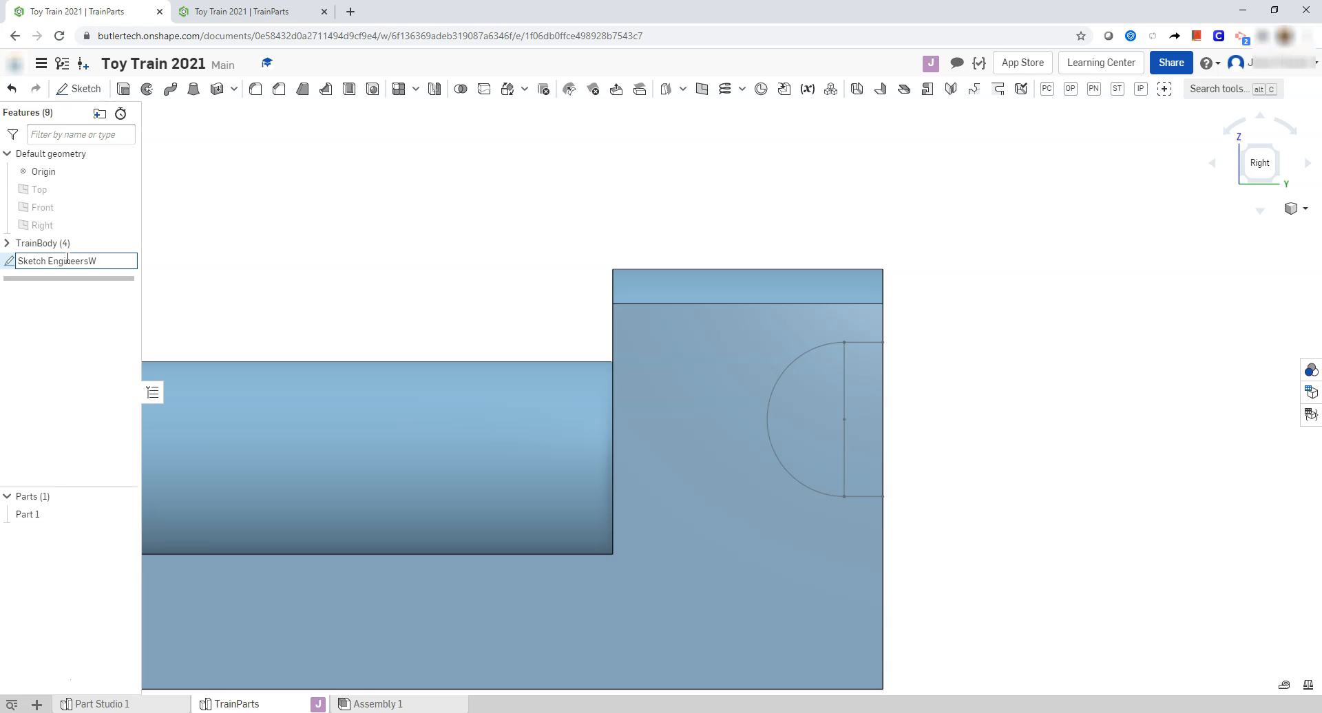
pyautogui.click(185, 219)
# Extrude the semicircle and rectangle regions as a Remove cut through the cab with the Up to next end type.
pyautogui.click(123, 89)
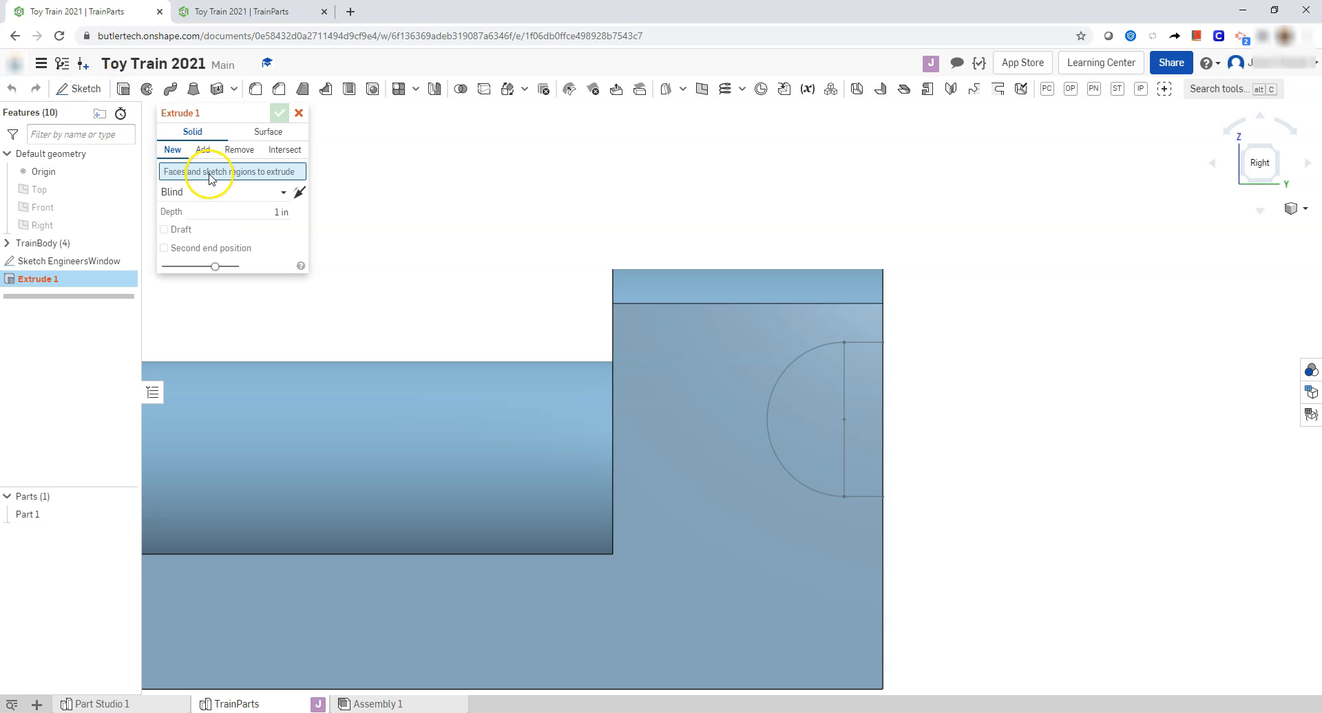
pyautogui.click(237, 151)
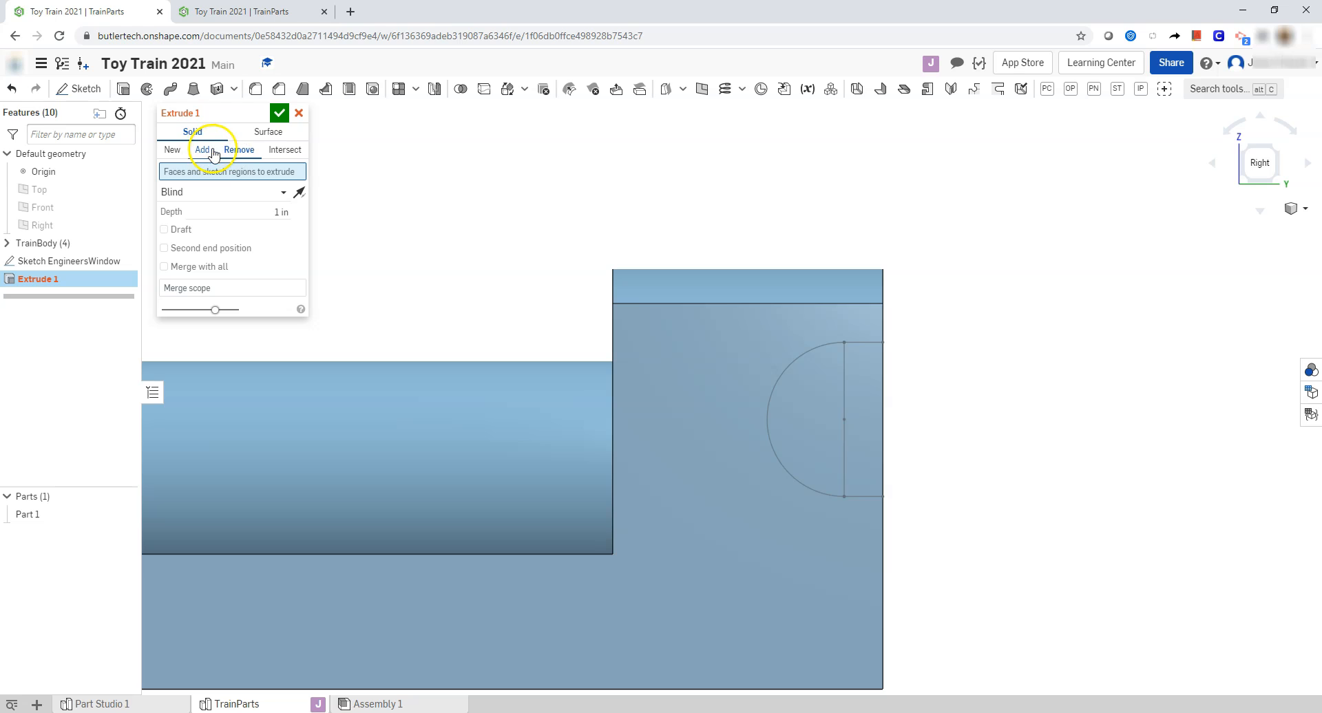
pyautogui.click(825, 398)
pyautogui.click(854, 399)
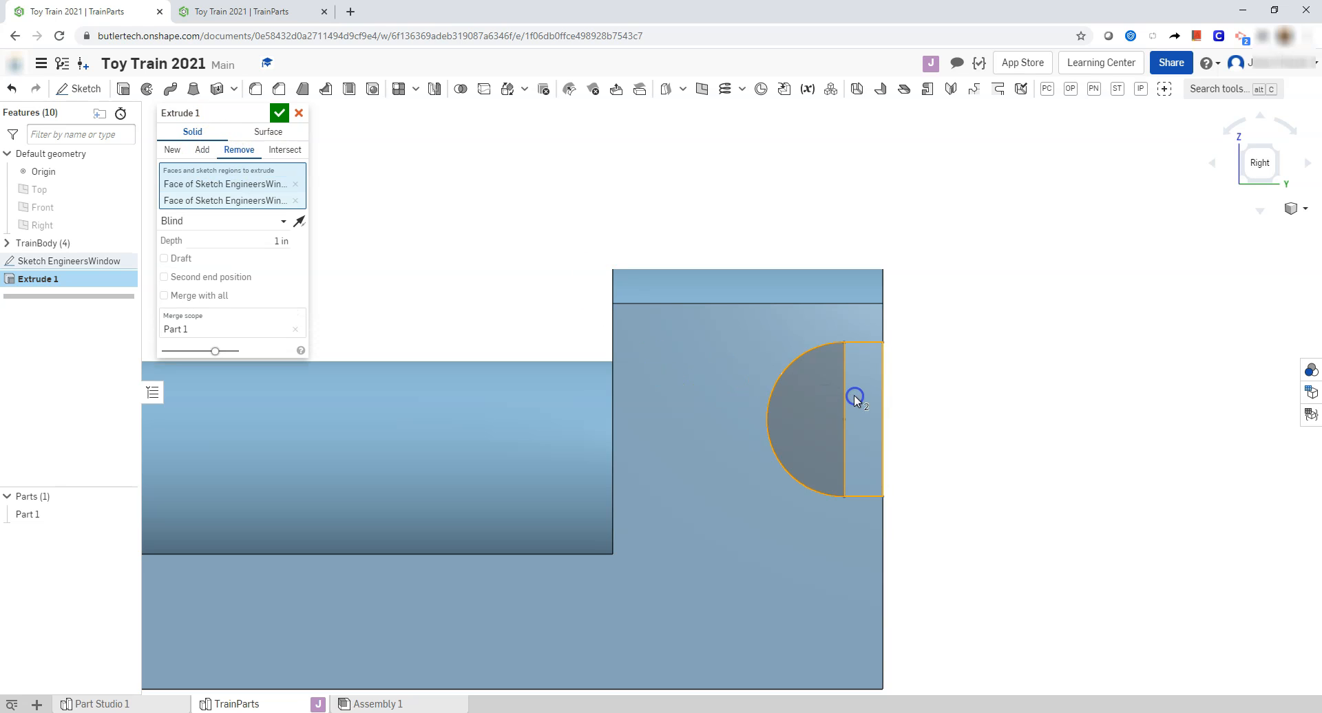
pyautogui.click(283, 221)
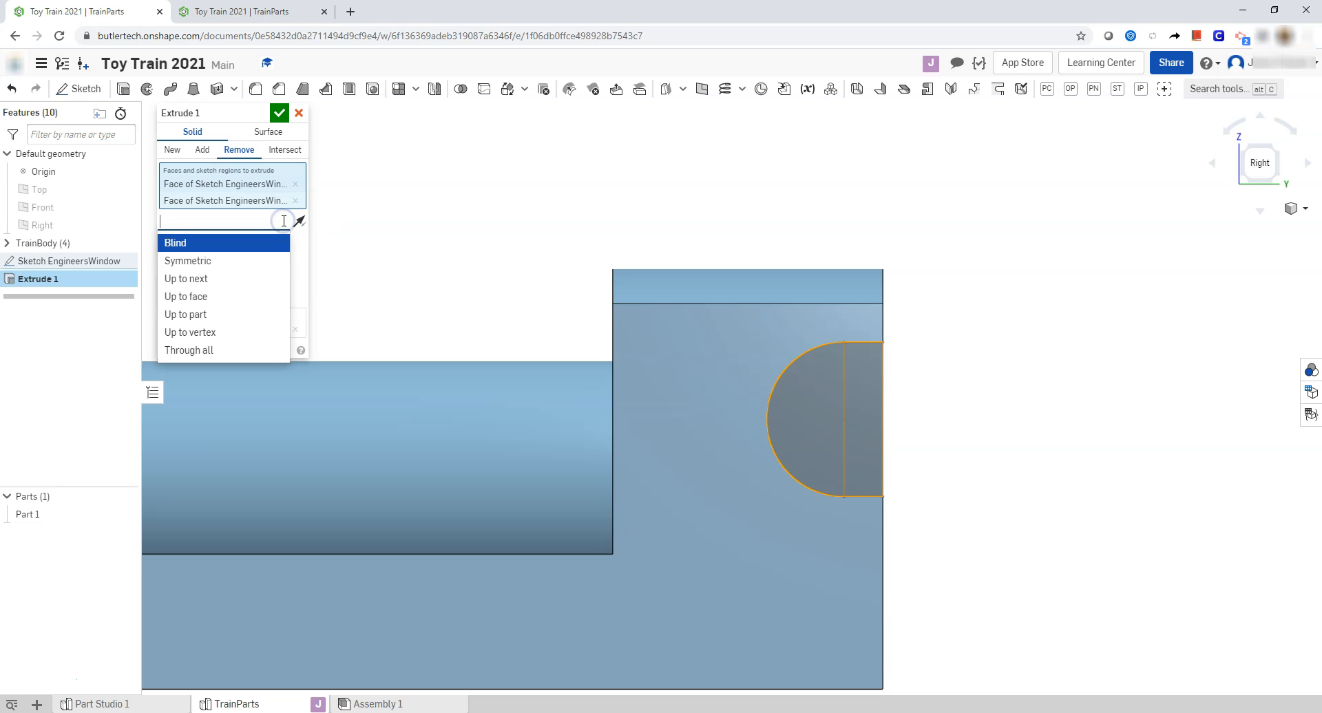
pyautogui.click(200, 279)
pyautogui.moveTo(1021, 330); pyautogui.dragTo(1077, 333, button='right')
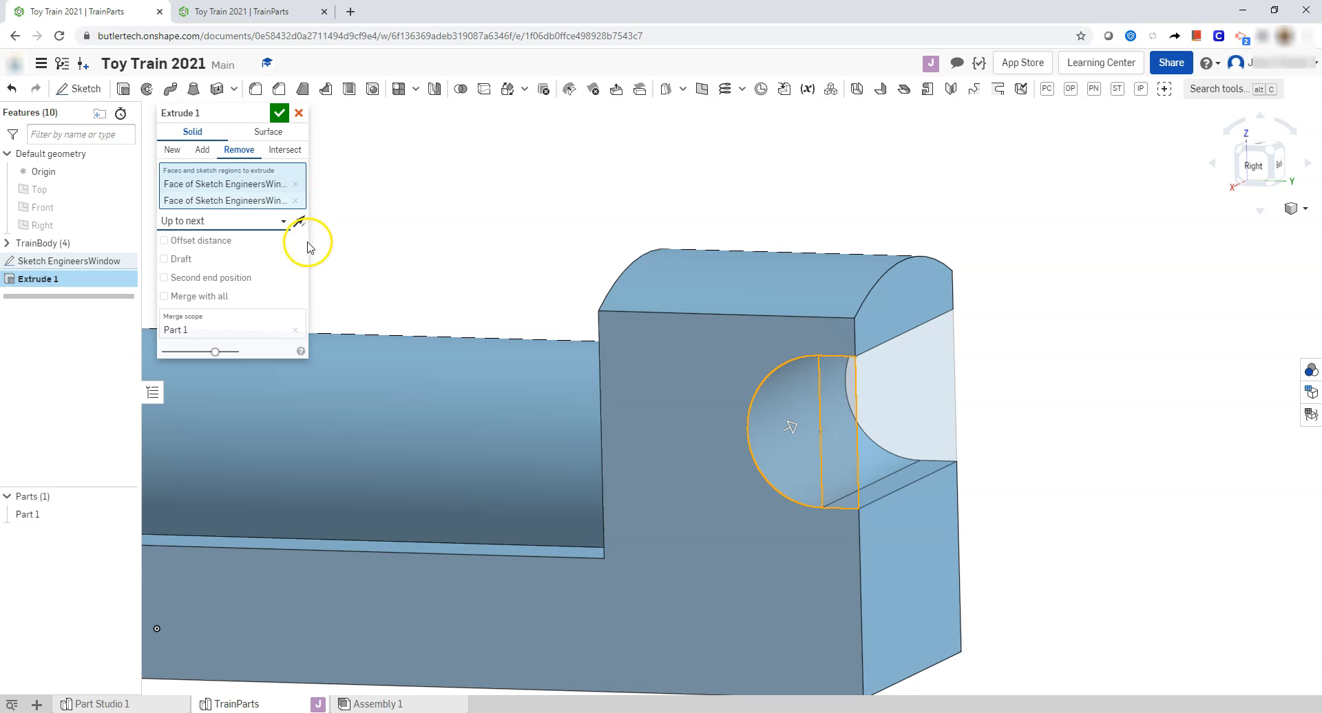
pyautogui.click(279, 113)
# Rename the cutout extrude as Extrude EngineersWindow.
pyautogui.rightClick(83, 281)
pyautogui.click(89, 292)
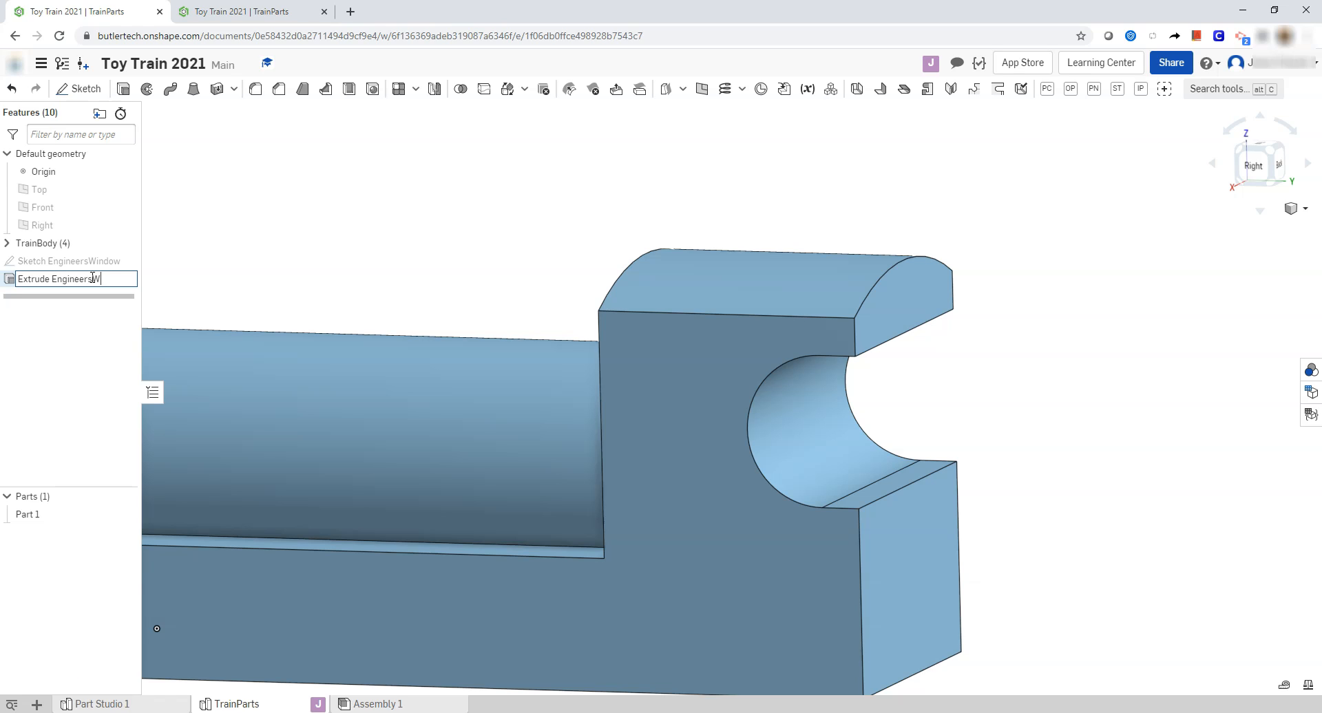
pyautogui.click(237, 216)
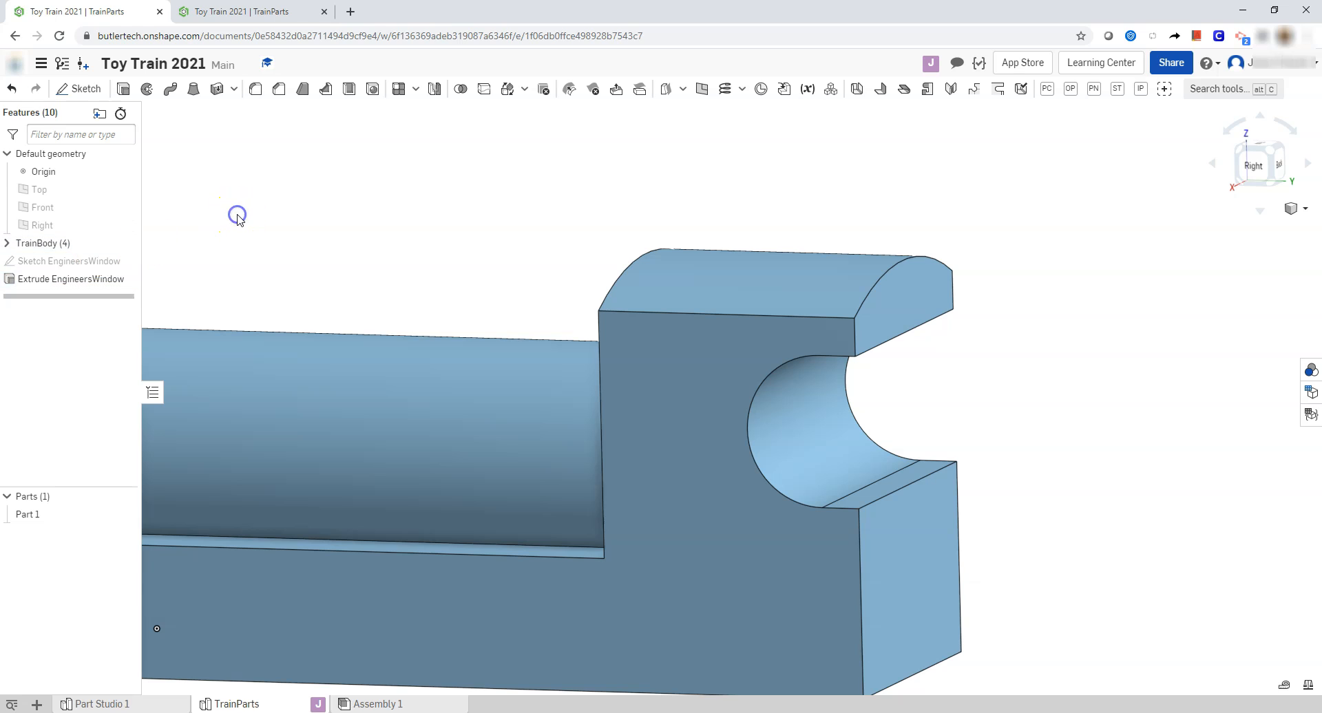
# Move the EngineersWindow sketch and extrude together into the TrainBody folder.
pyautogui.click(110, 278)
pyautogui.keyDown('shift'); pyautogui.click(97, 263); pyautogui.keyUp('shift')
pyautogui.moveTo(81, 262); pyautogui.dragTo(44, 244)
pyautogui.click(304, 208)
# Start a sketch on the train body's right side face and place one point near the front and one below the cab.
pyautogui.scroll(-3, 327, 217)
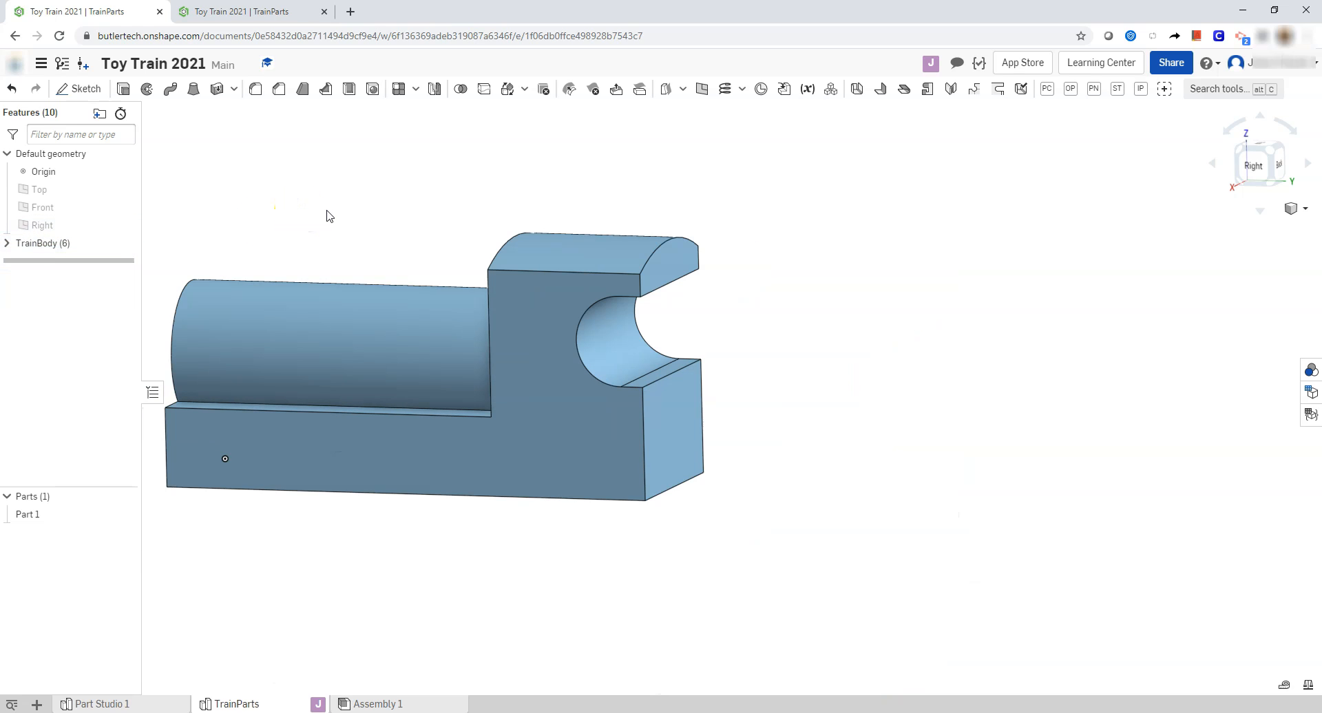
pyautogui.moveTo(838, 242); pyautogui.dragTo(872, 273, button='right')
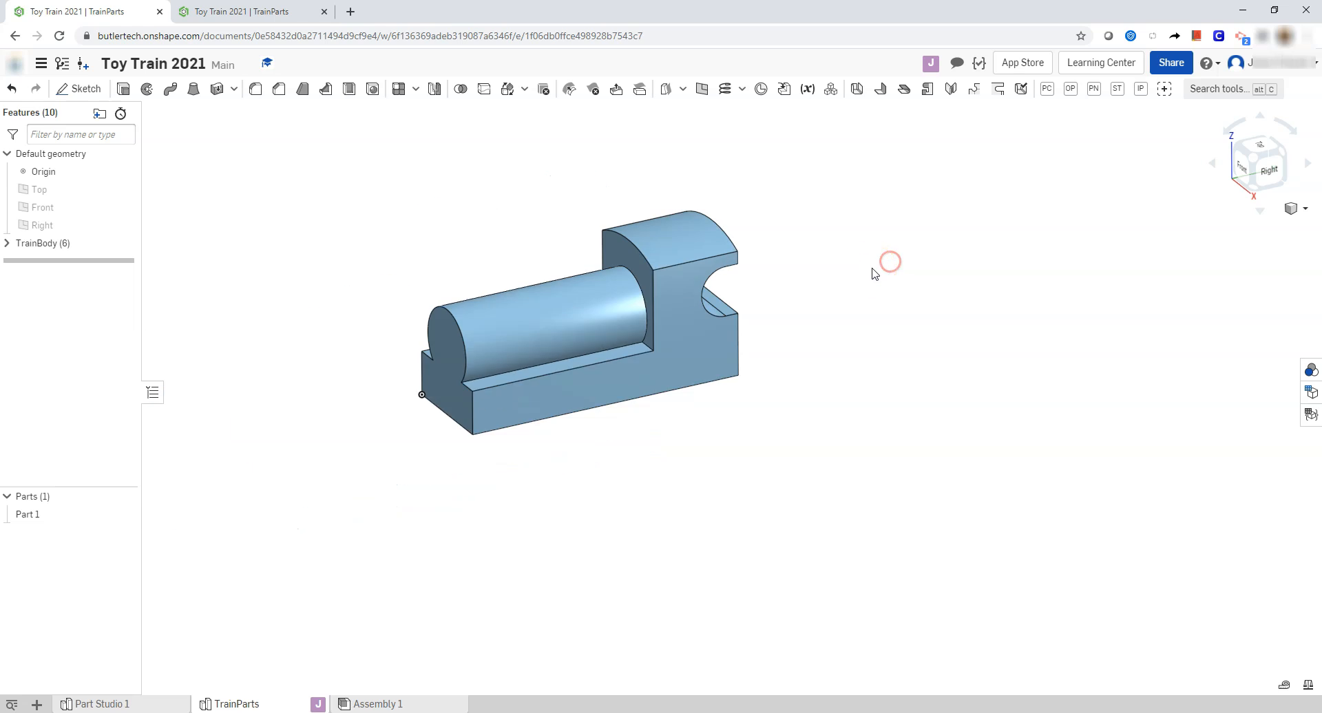
pyautogui.scroll(2, 428, 186)
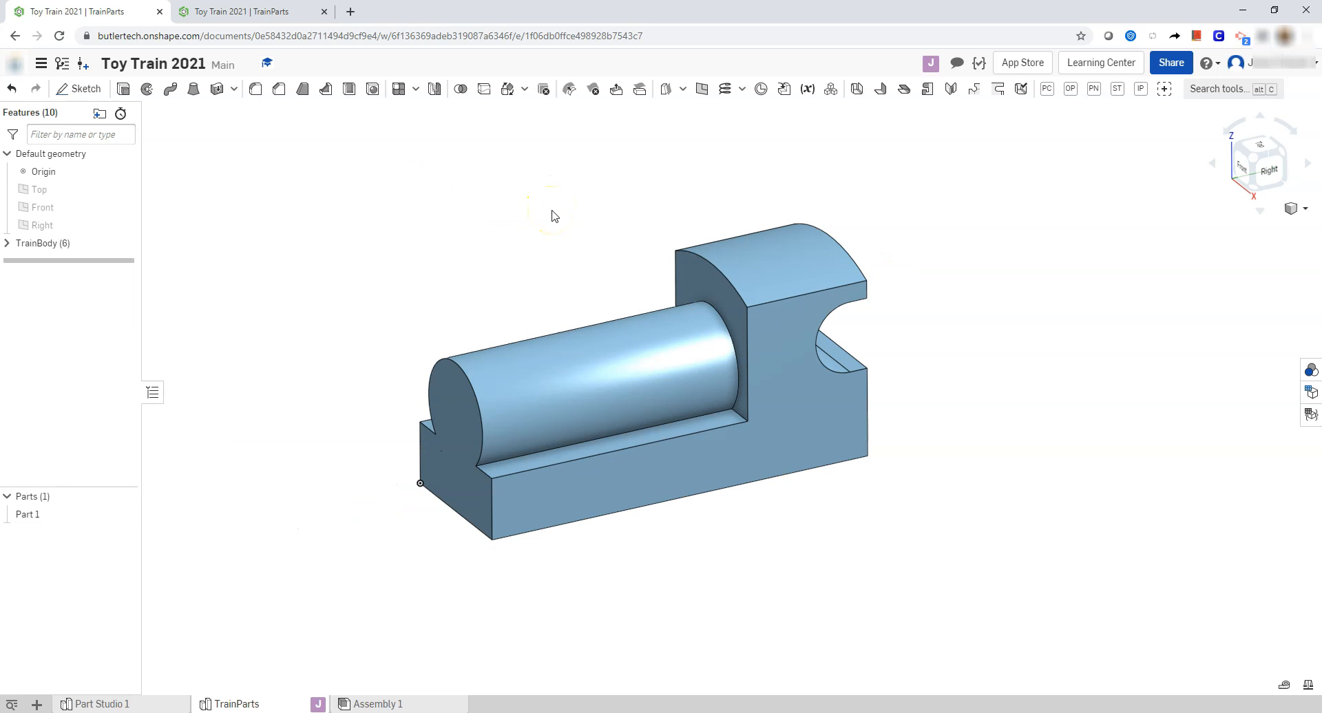
pyautogui.click(693, 475)
pyautogui.click(939, 419)
pyautogui.click(80, 88)
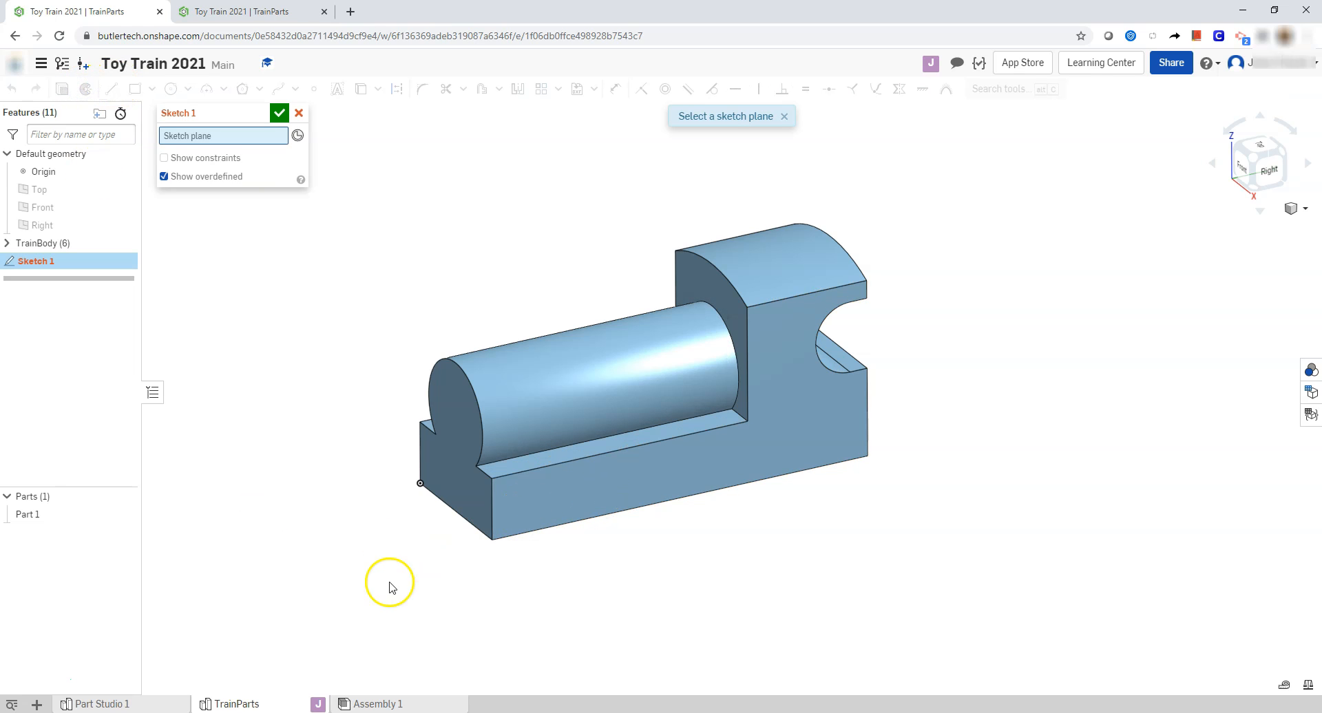
pyautogui.click(602, 492)
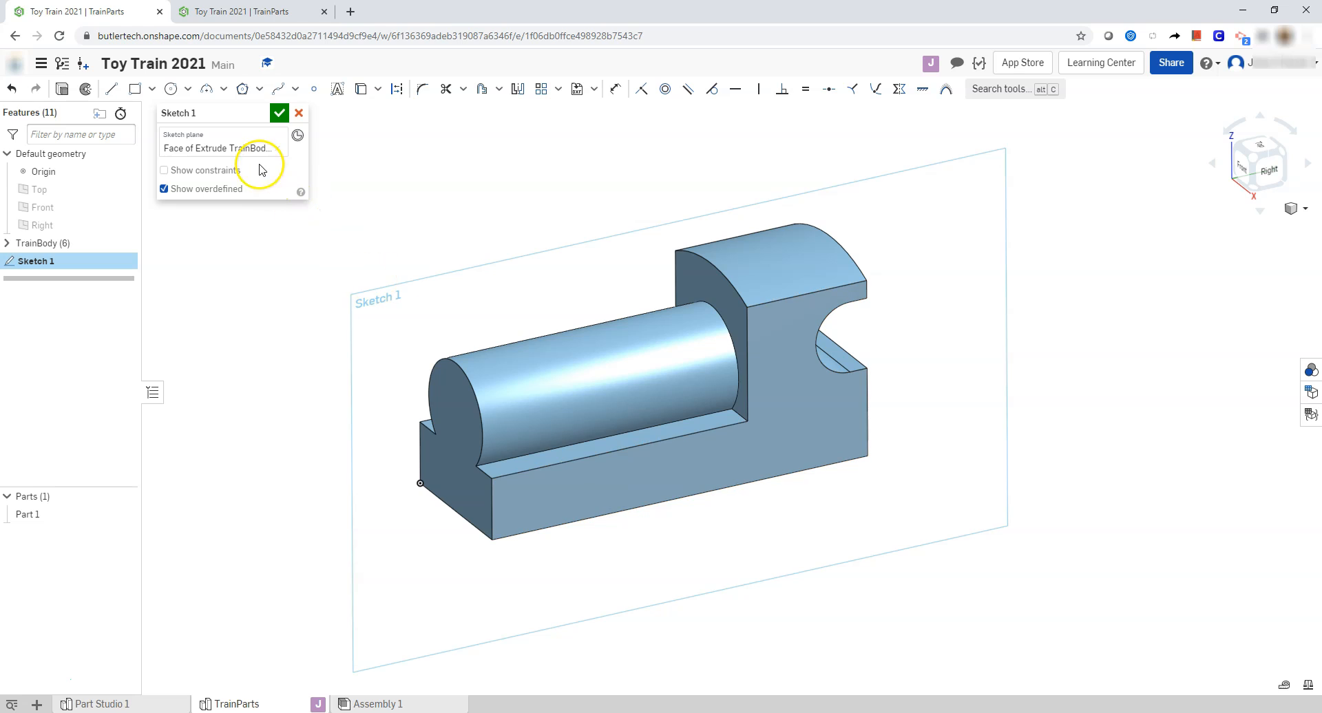
pyautogui.click(314, 90)
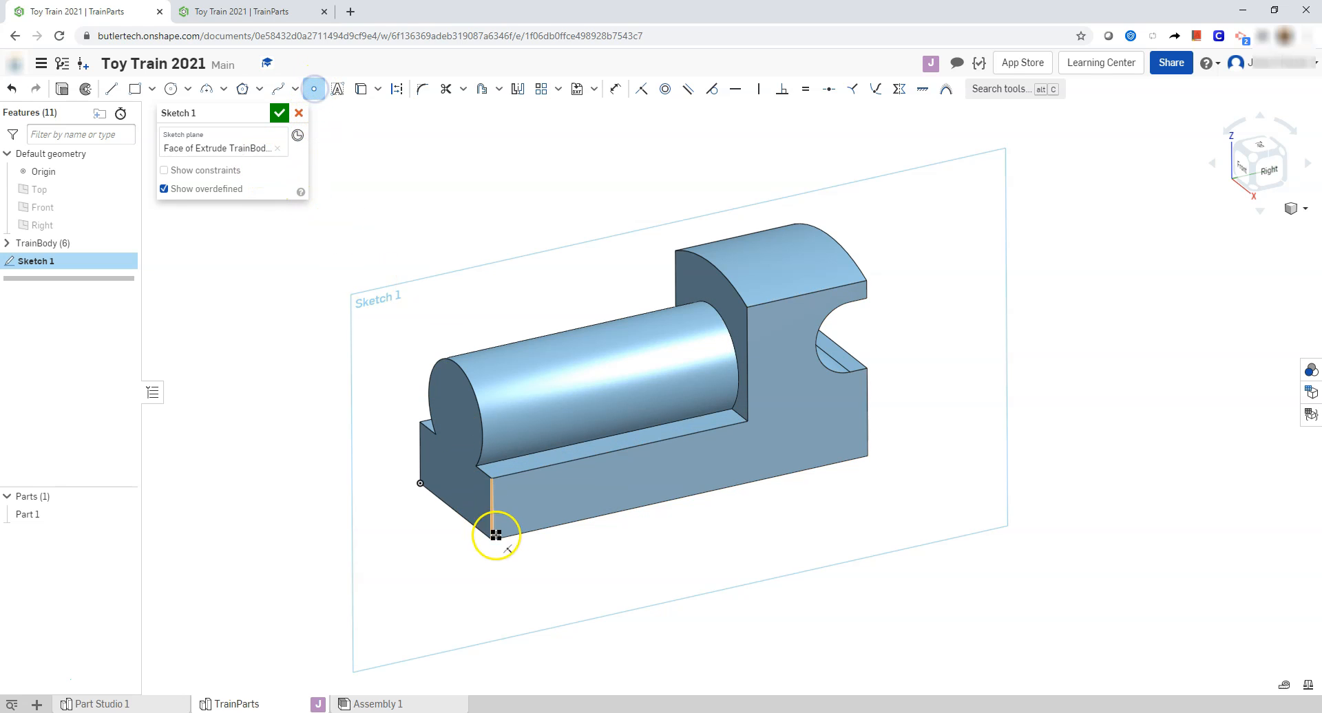
pyautogui.click(547, 495)
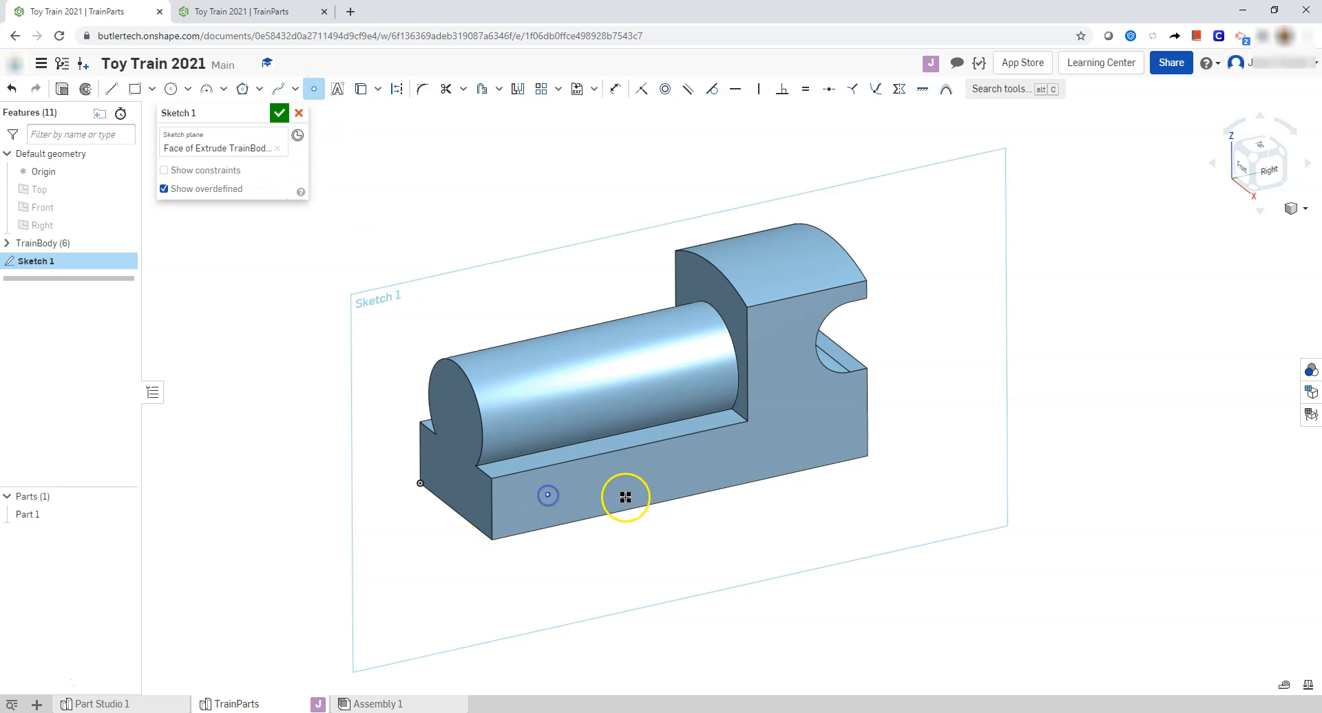
pyautogui.click(810, 435)
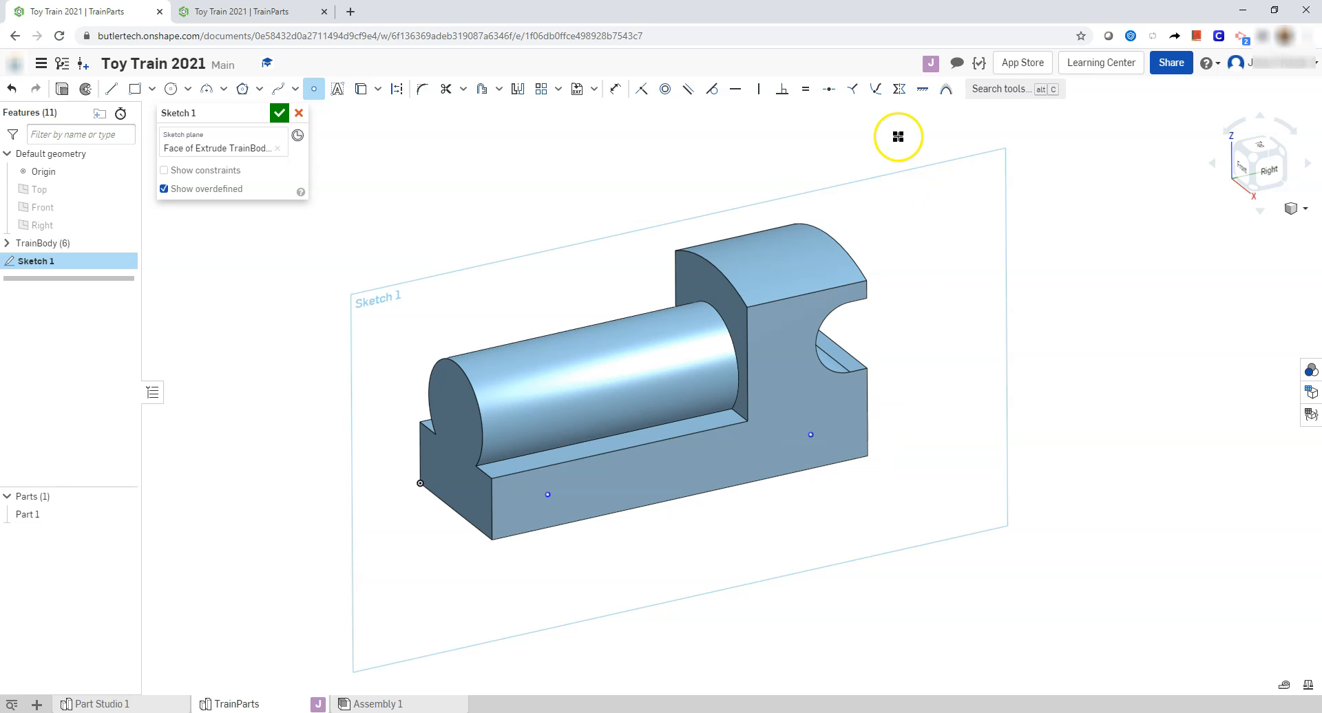
# Align the two sketch points with a Horizontal constraint.
pyautogui.click(735, 89)
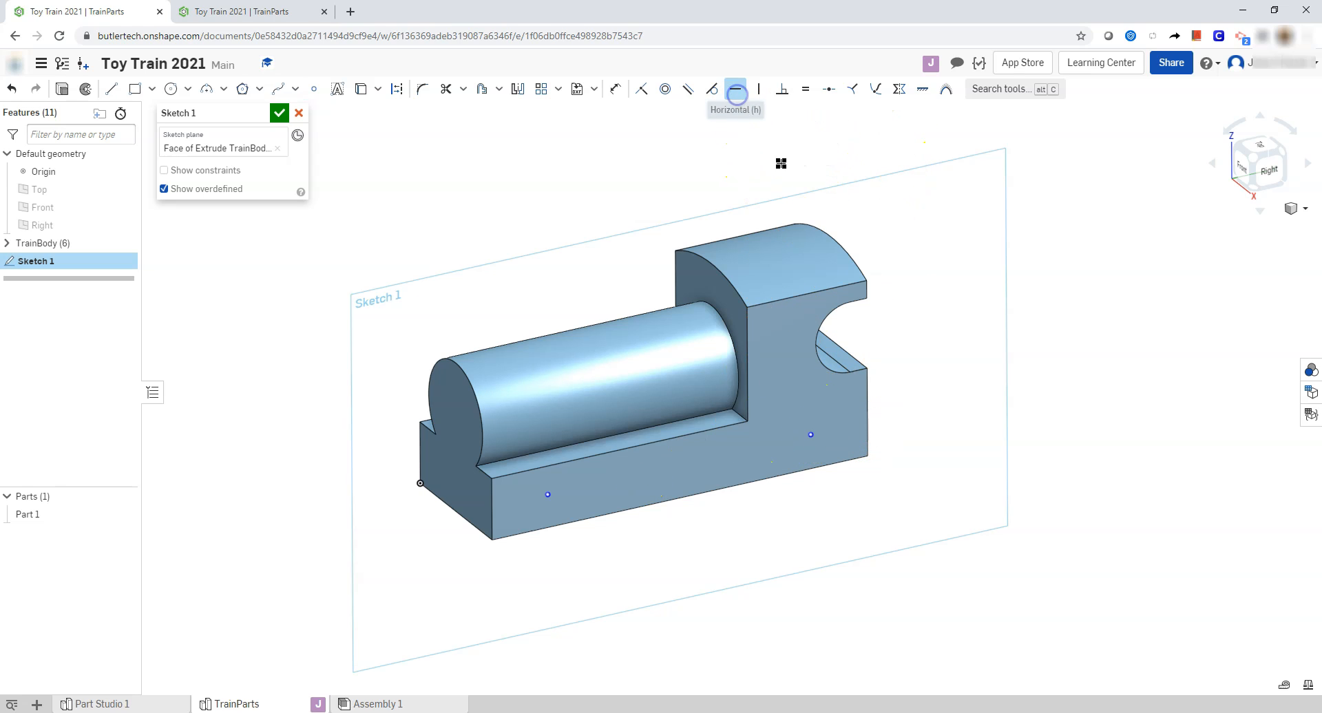
pyautogui.click(814, 435)
pyautogui.click(548, 495)
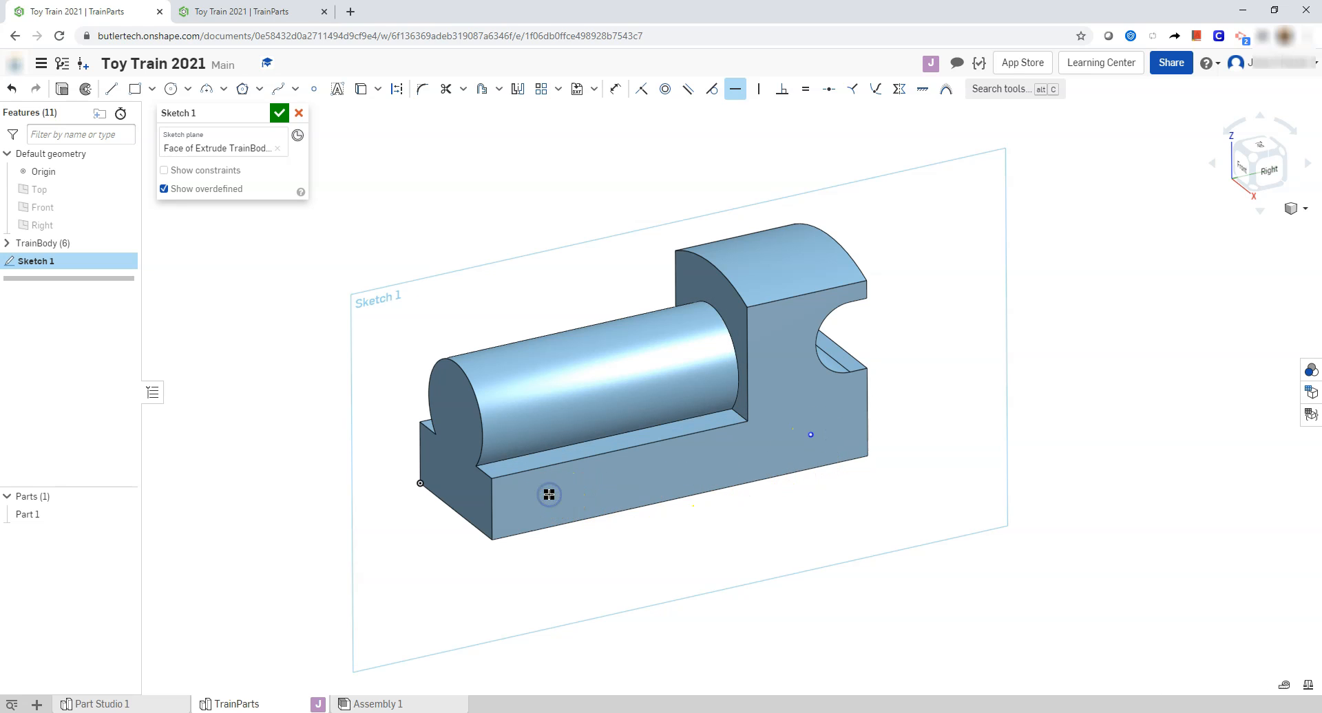
pyautogui.press('Escape')
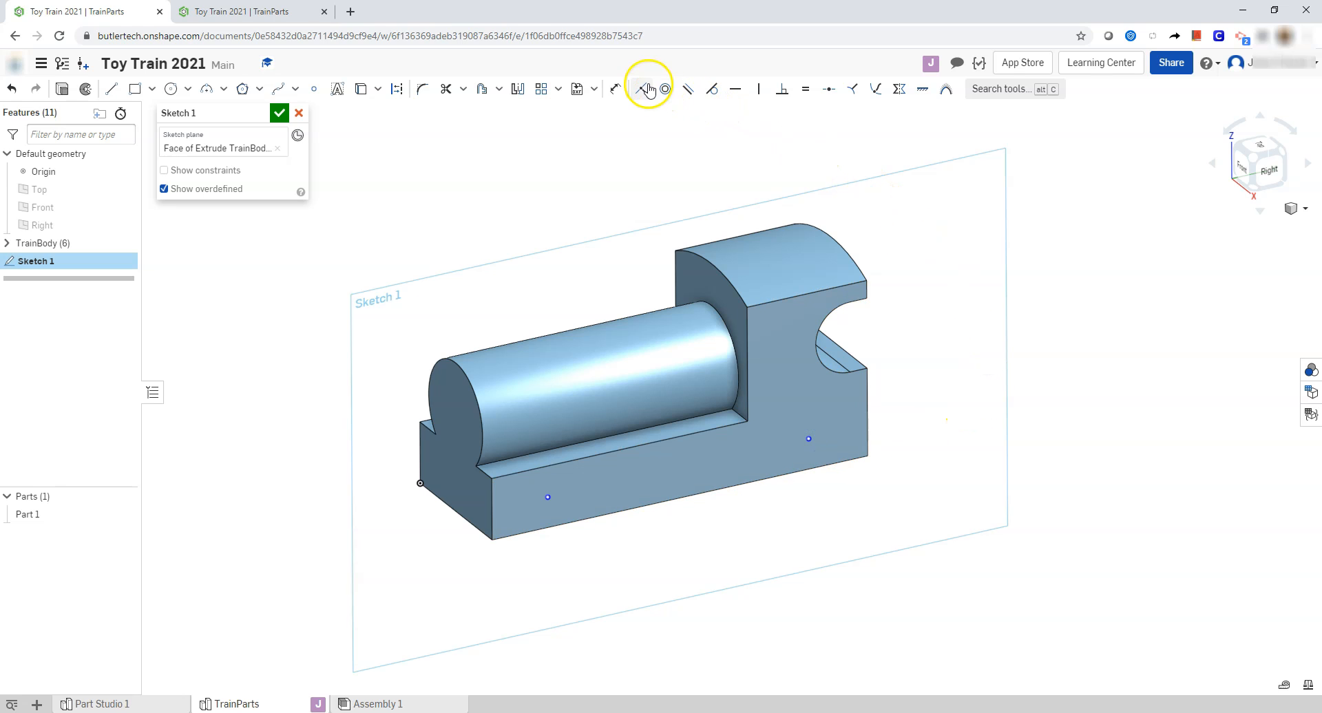
# Dimension the rear point 0.5 in above the body's bottom edge, checking the height on the part drawing.
pyautogui.click(615, 89)
pyautogui.click(811, 441)
pyautogui.click(815, 468)
pyautogui.click(906, 434)
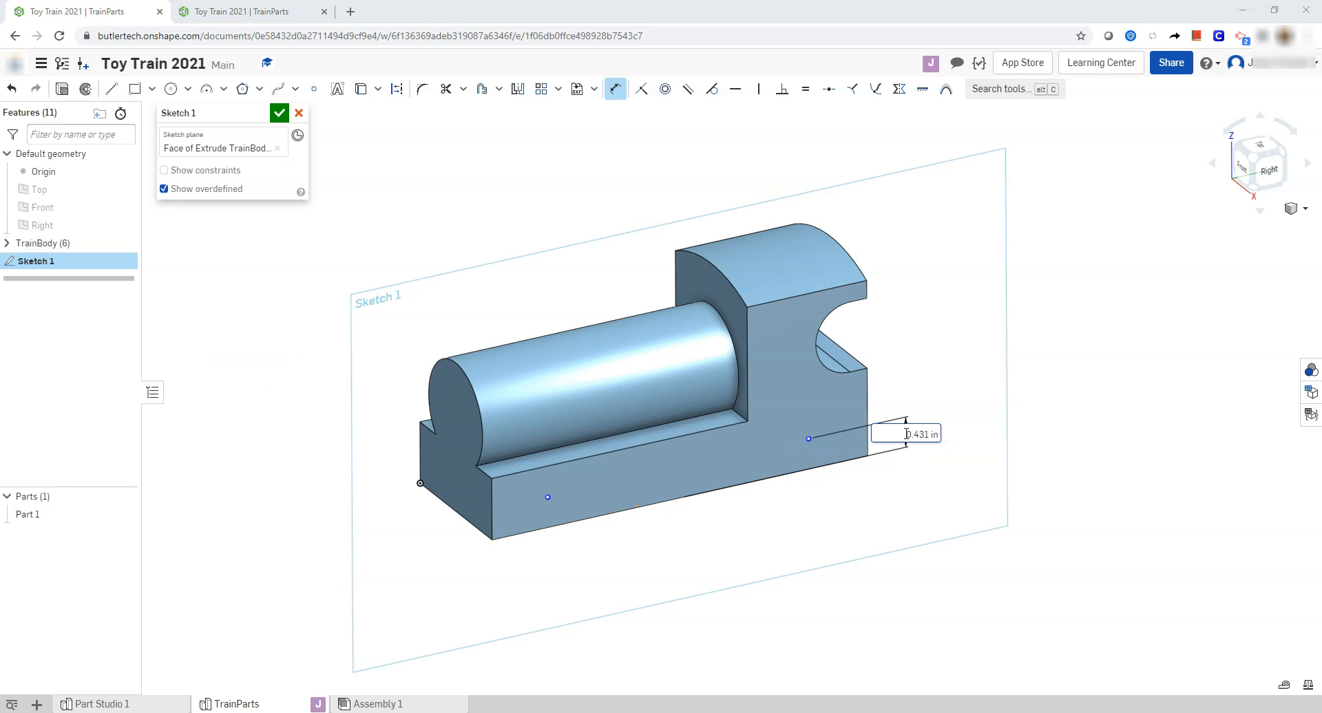
pyautogui.hotkey('alt', 'Tab')
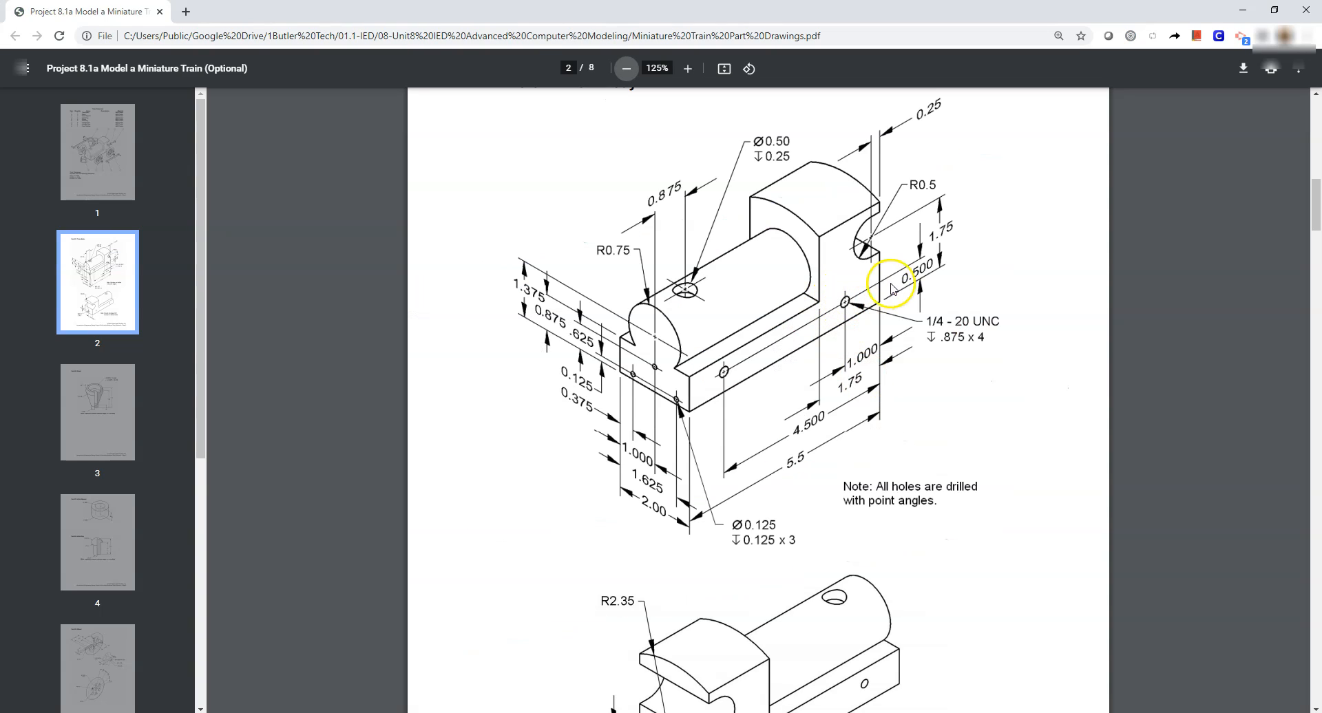
pyautogui.hotkey('alt', 'Tab')
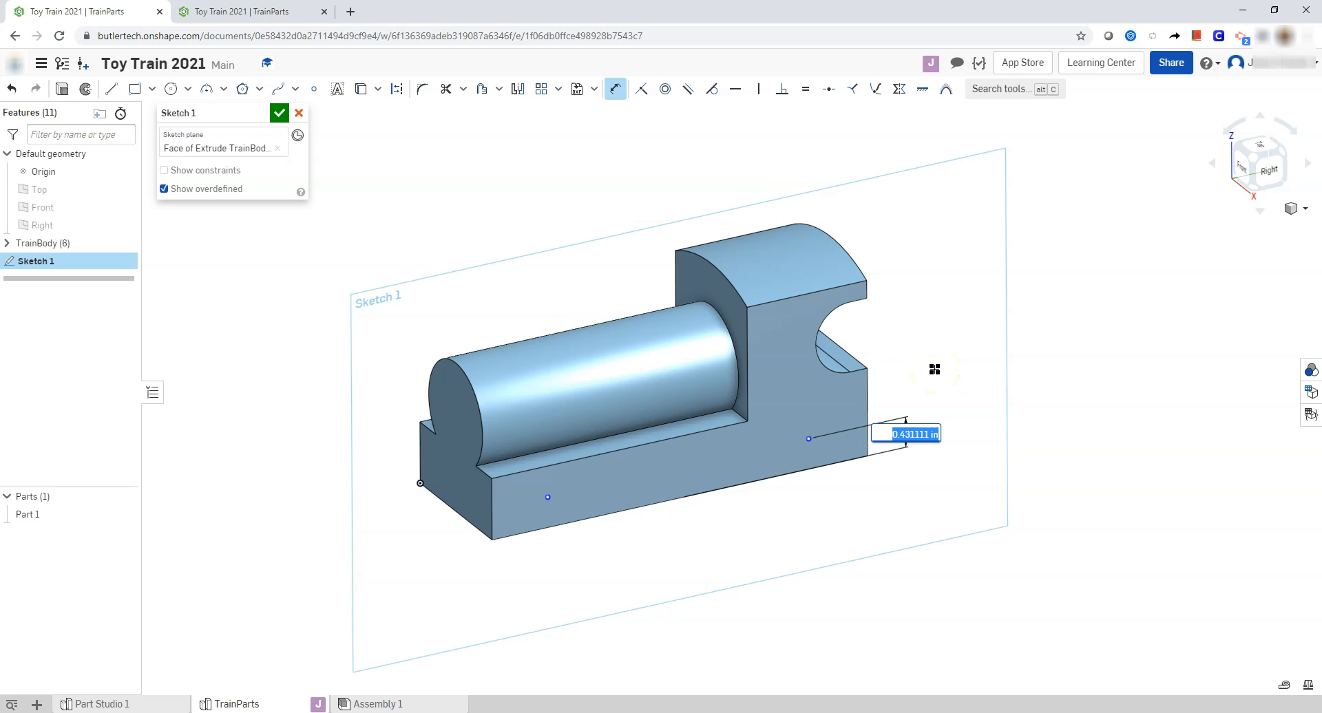
pyautogui.press('Return')
pyautogui.scroll(2, 876, 411)
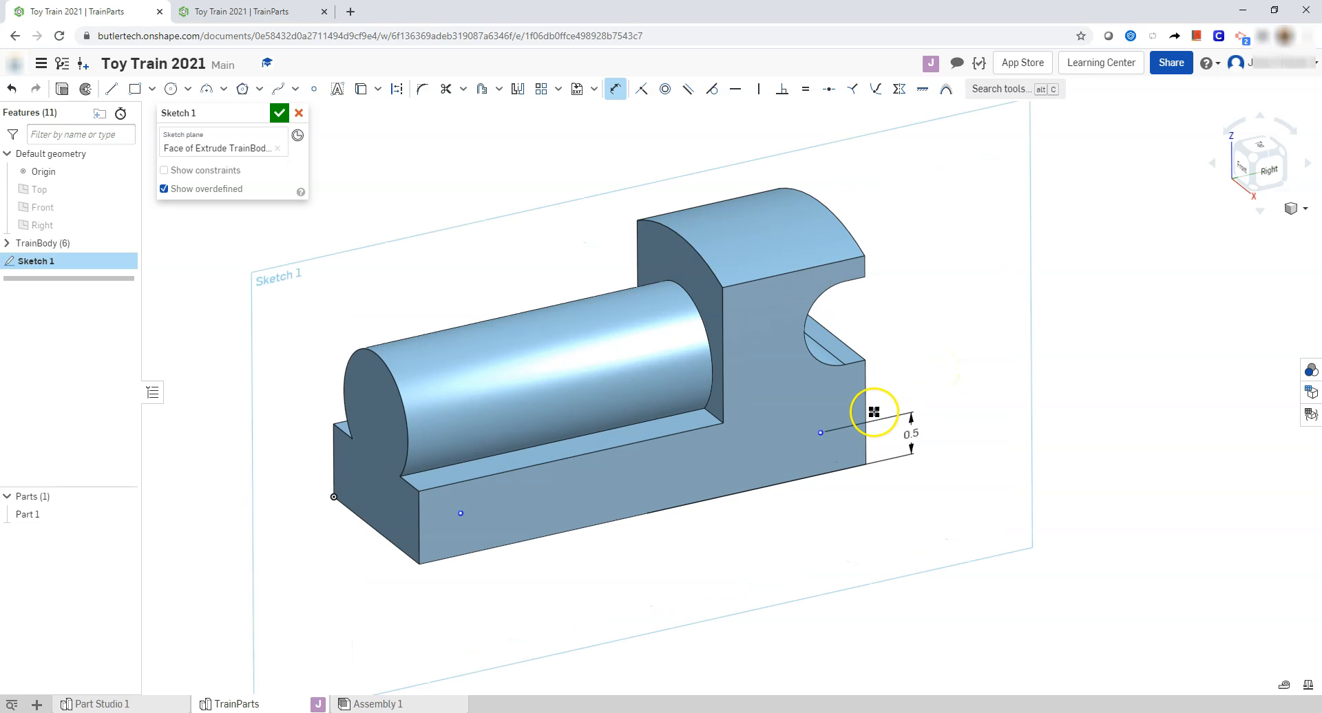
# Dimension the rear point 1 in from the body's rear vertical edge.
pyautogui.click(865, 435)
pyautogui.click(821, 432)
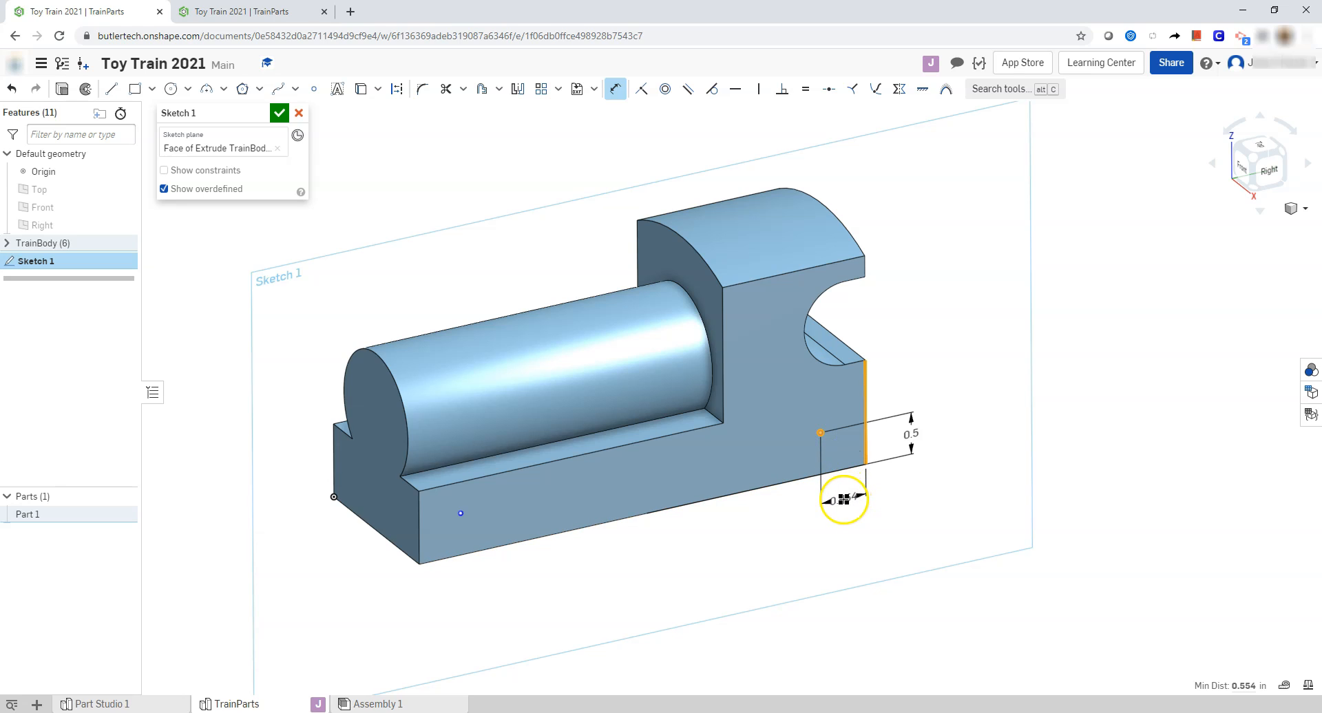
pyautogui.click(838, 503)
pyautogui.press('Return')
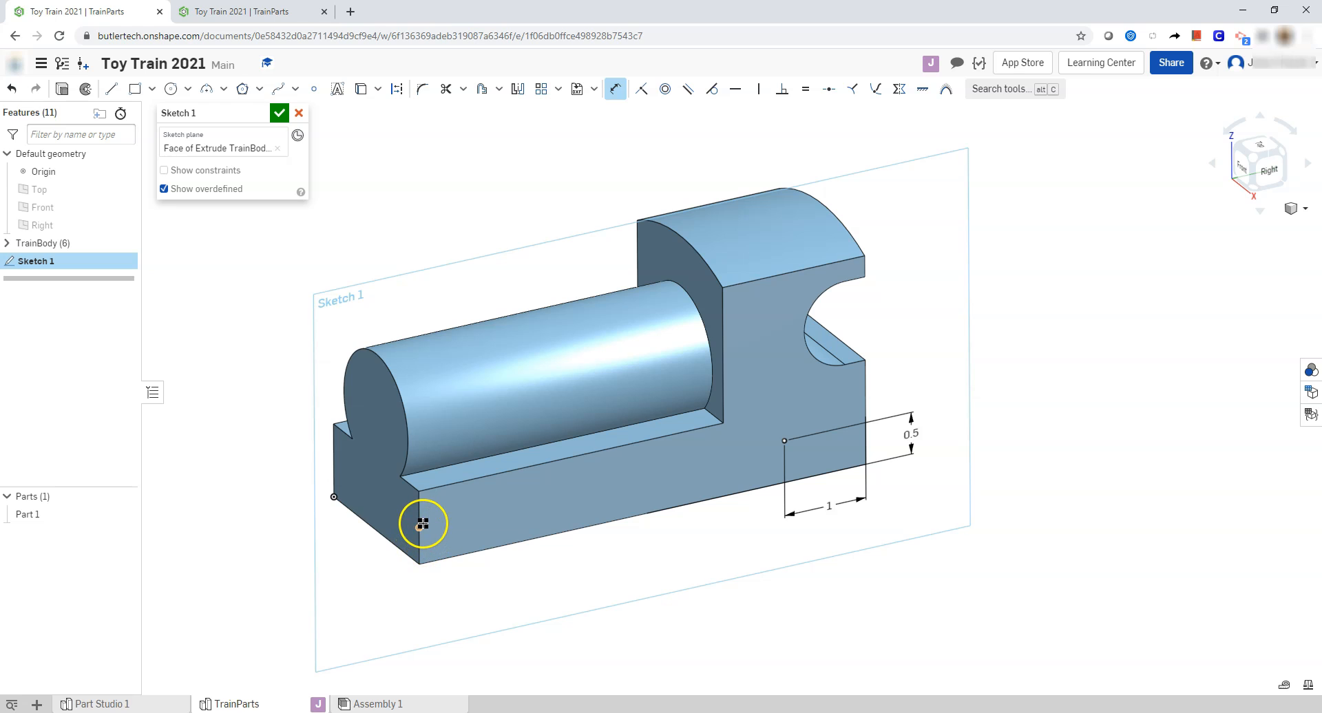
# Dimension the front point 1 in from the body's front vertical edge.
pyautogui.scroll(4, 428, 522)
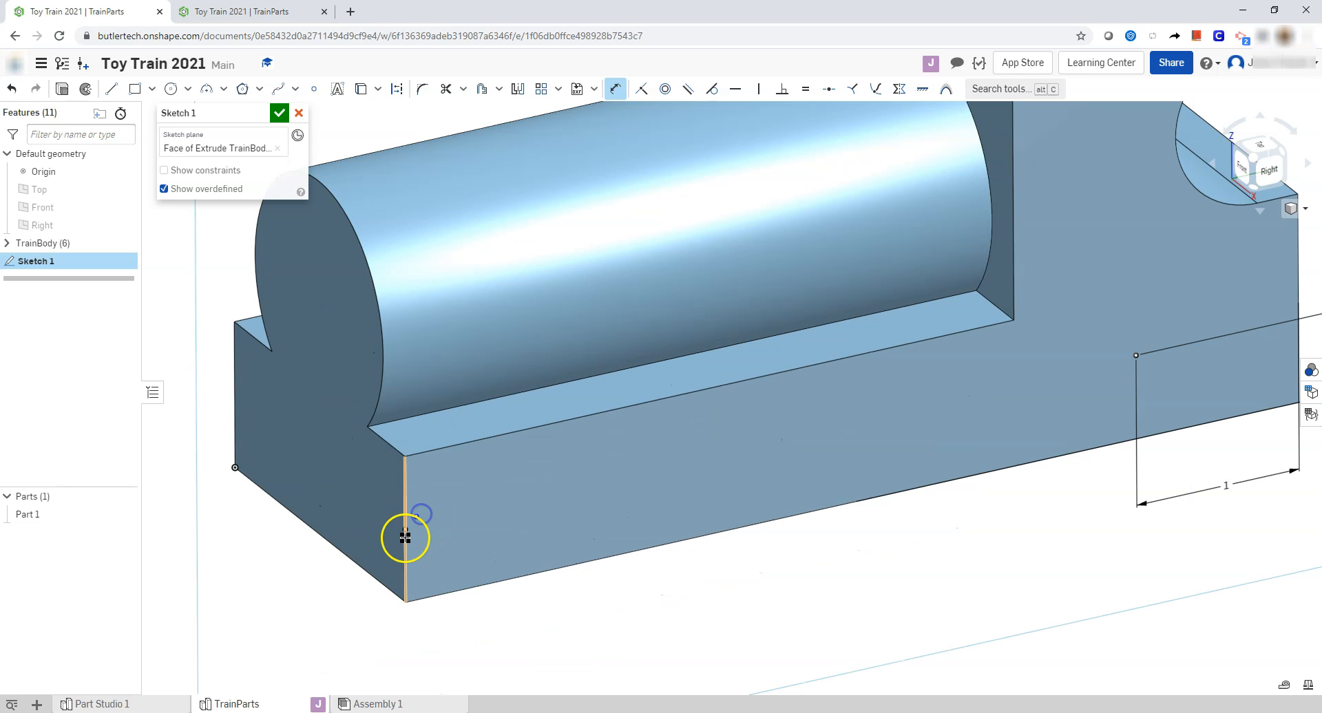
pyautogui.scroll(-3, 406, 540)
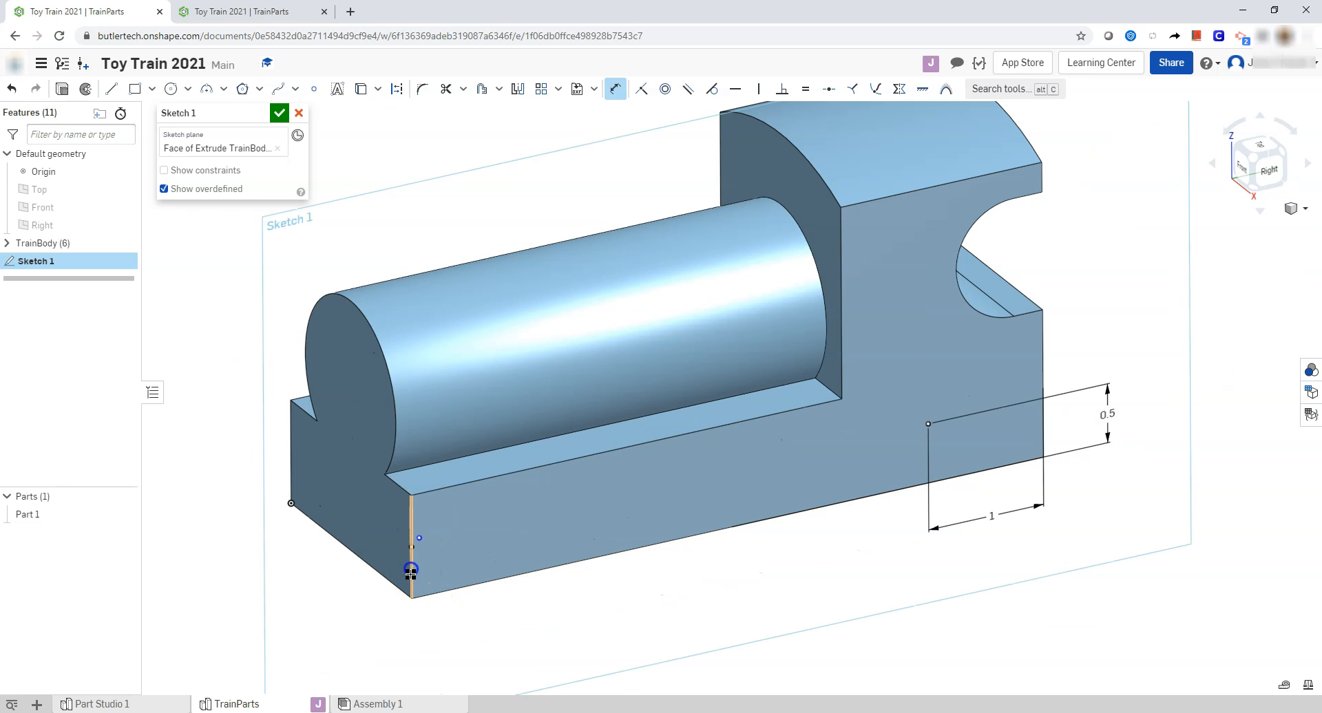
pyautogui.click(410, 572)
pyautogui.click(419, 537)
pyautogui.click(422, 628)
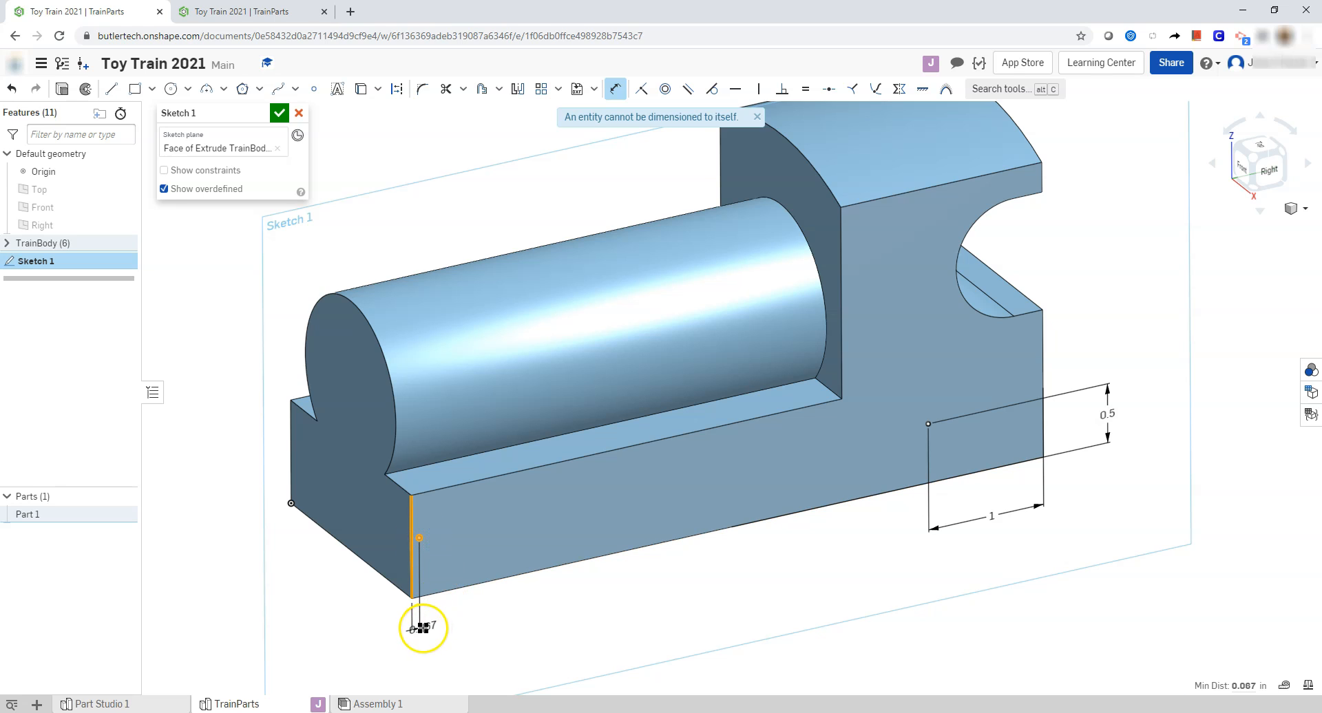
pyautogui.click(396, 626)
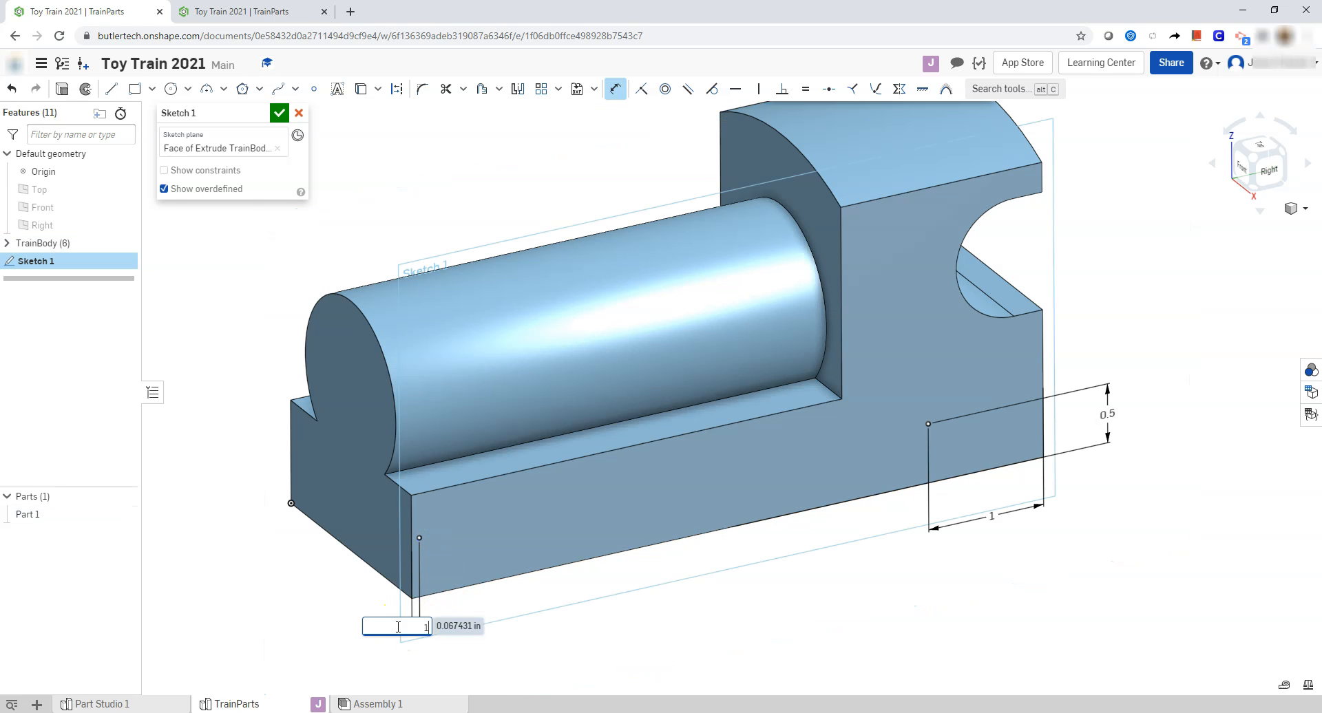
pyautogui.press('Return')
# Rename the sketch as Sketch AxleHolePlacement and finish it.
pyautogui.scroll(-2, 399, 584)
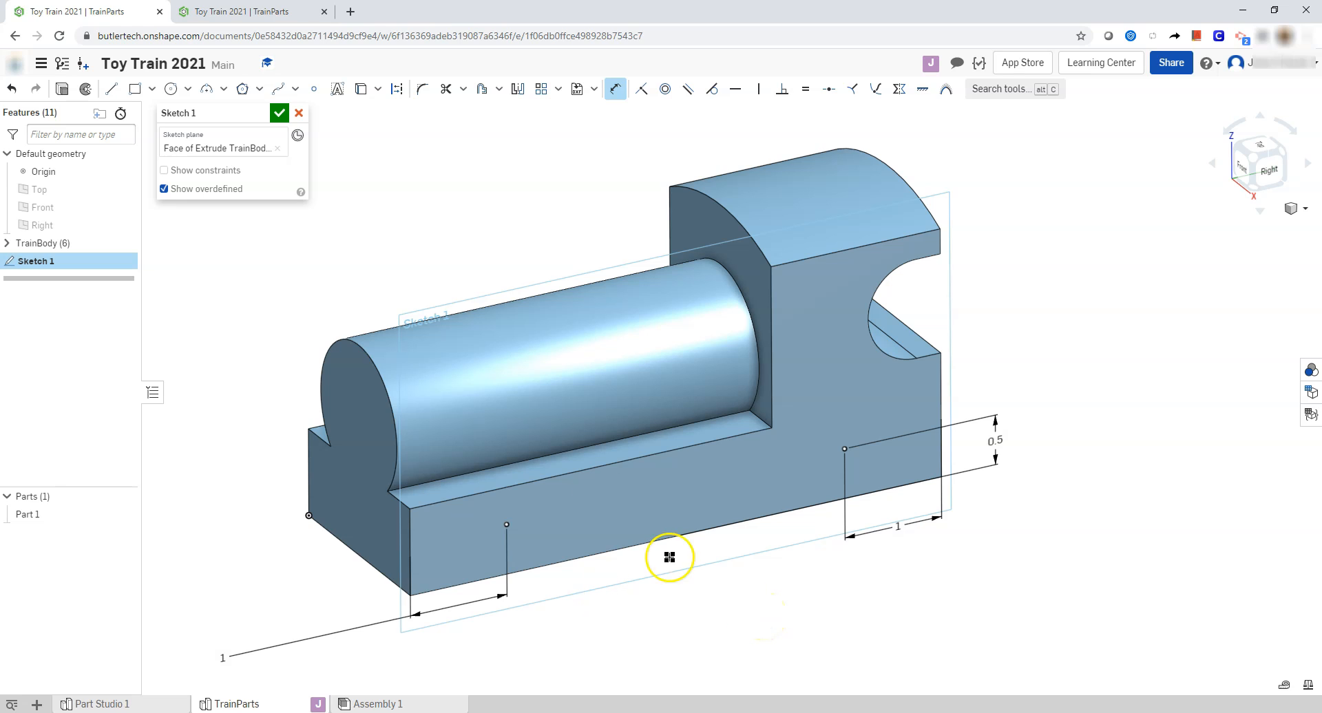
pyautogui.click(215, 115)
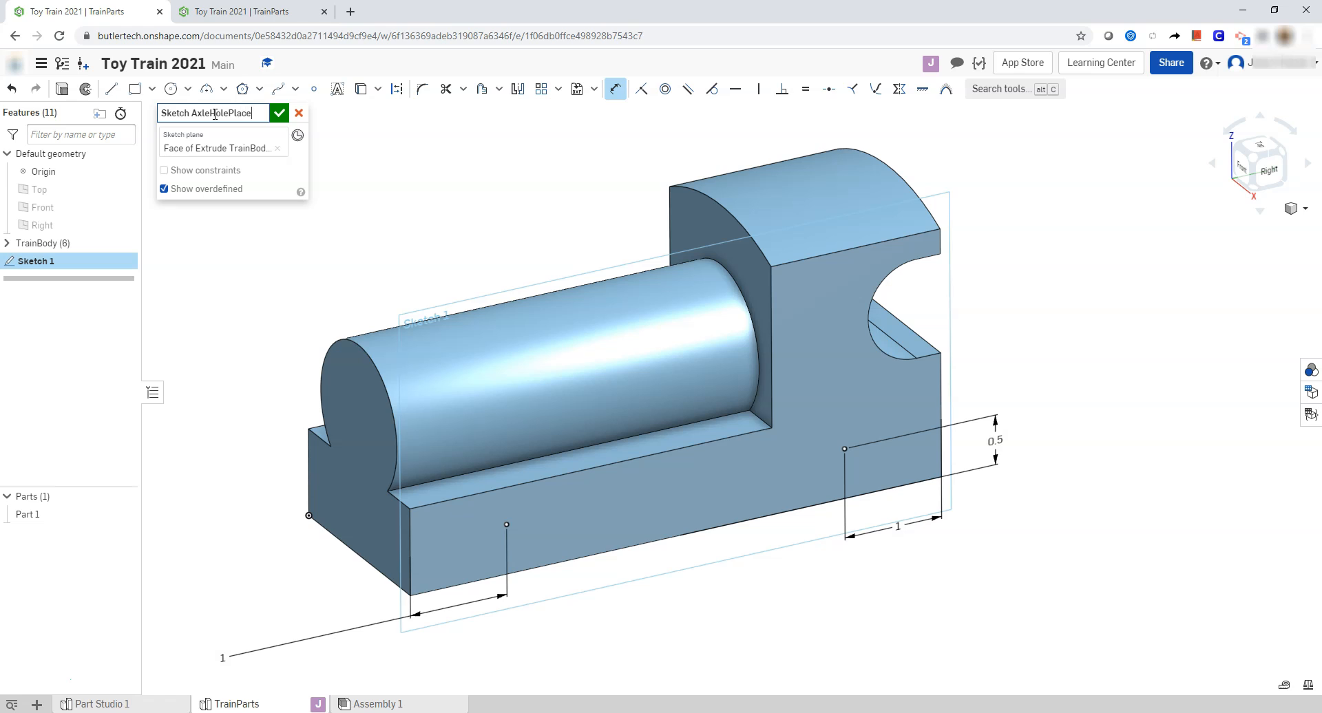
pyautogui.click(279, 113)
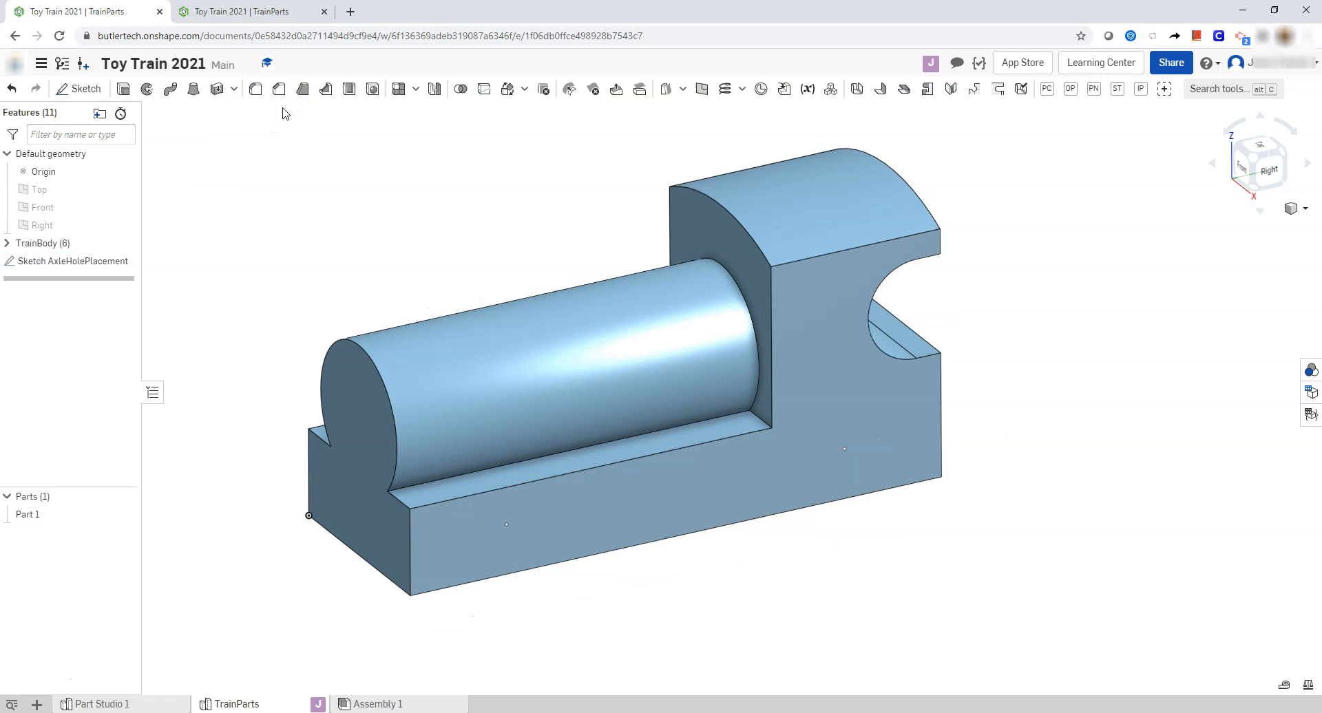
# Set up a simple blind ANSI tapped hole, size 1/4, 20 tpi, 0.875 in deep, checking the callout on the part drawing.
pyautogui.click(374, 92)
pyautogui.hotkey('alt', 'Tab')
pyautogui.hotkey('alt', 'Tab')
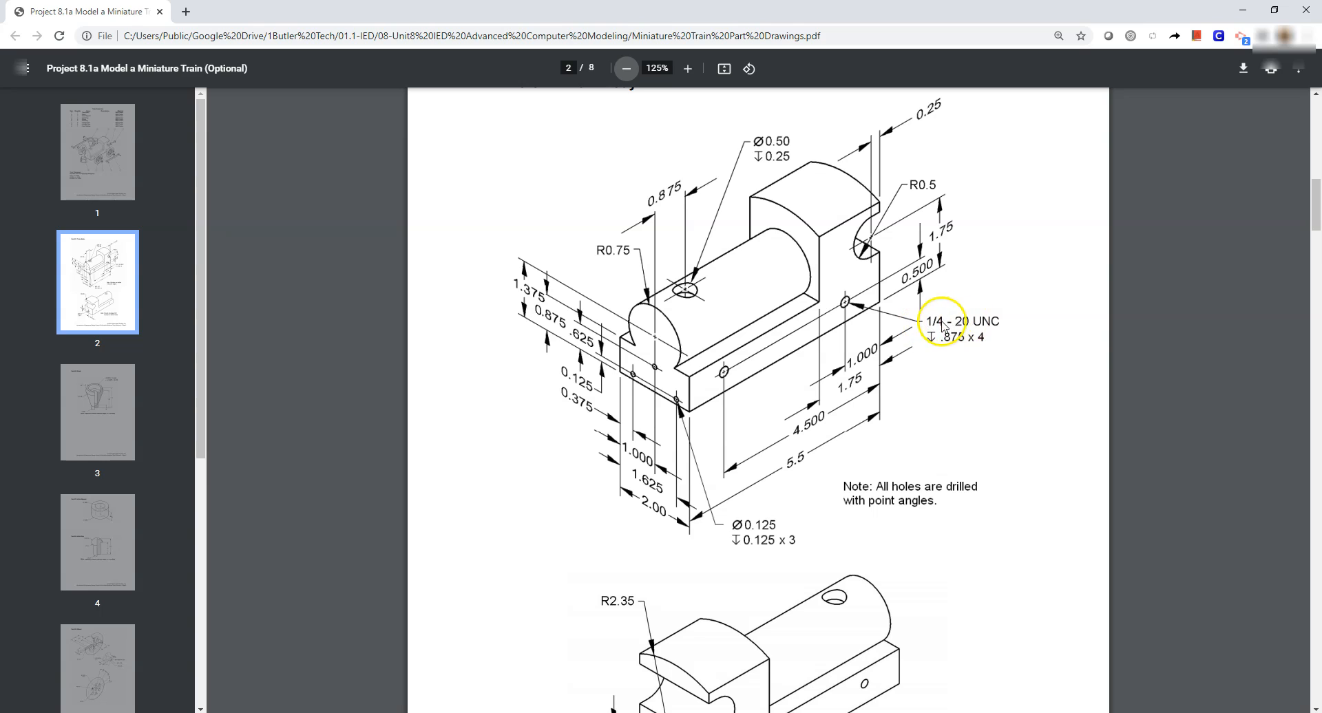
pyautogui.hotkey('alt', 'Tab')
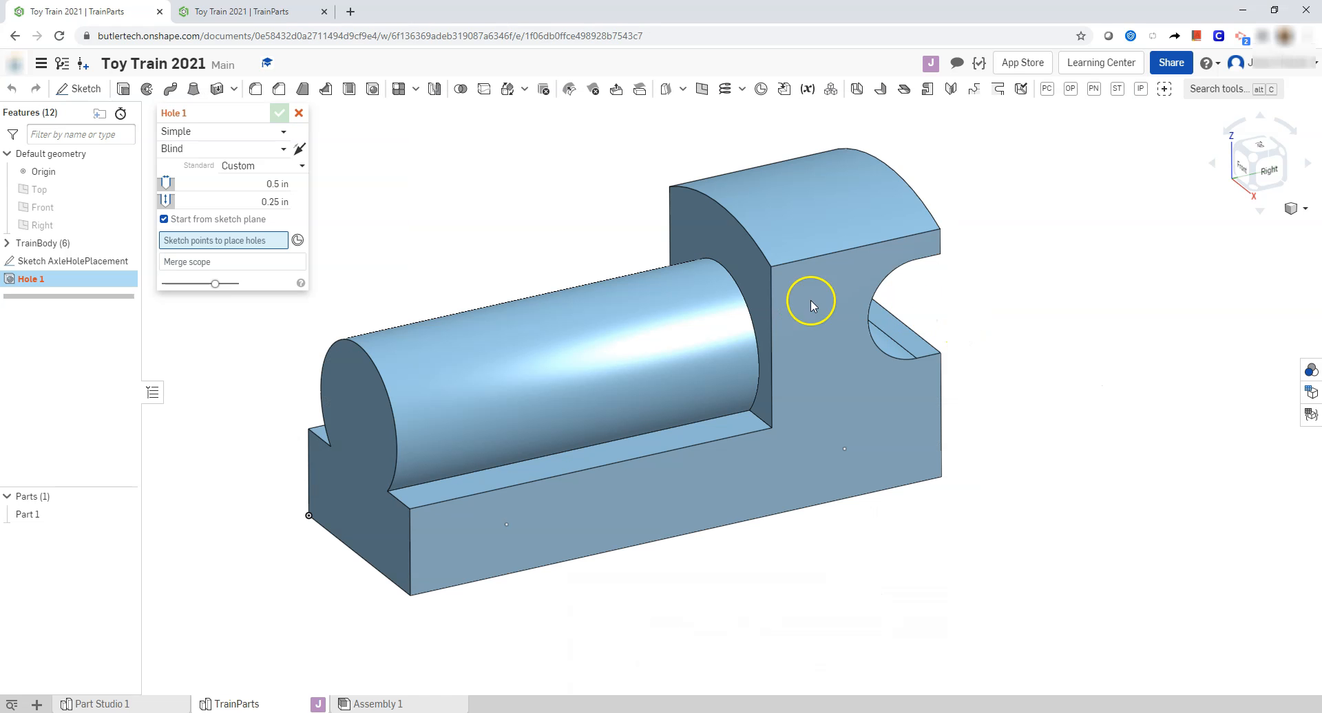
pyautogui.click(248, 167)
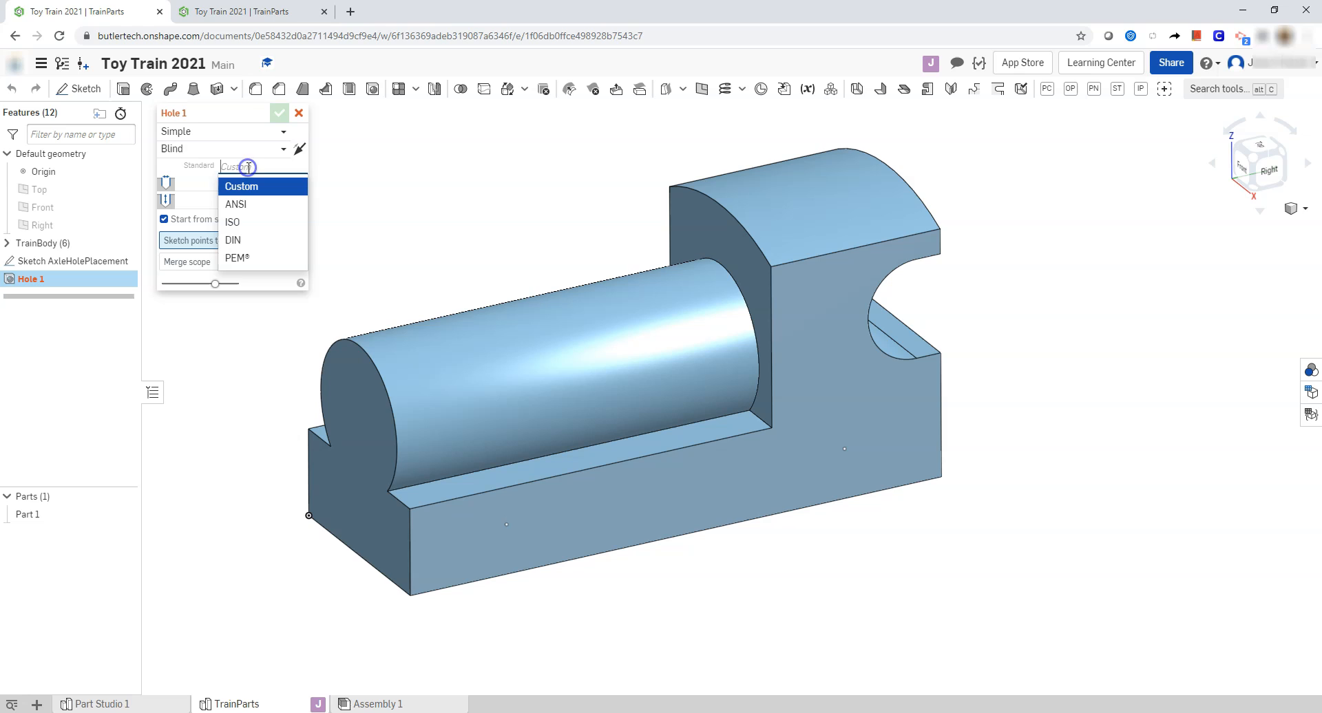
pyautogui.click(246, 207)
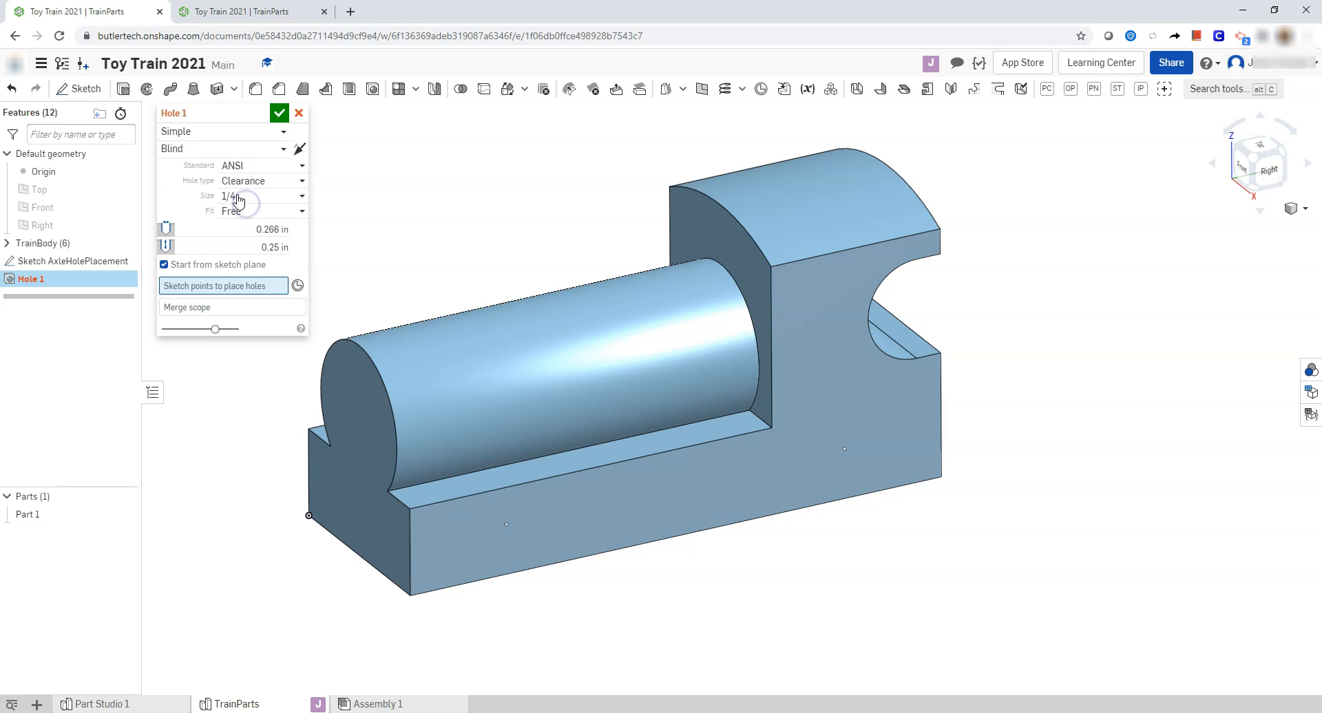
pyautogui.click(245, 183)
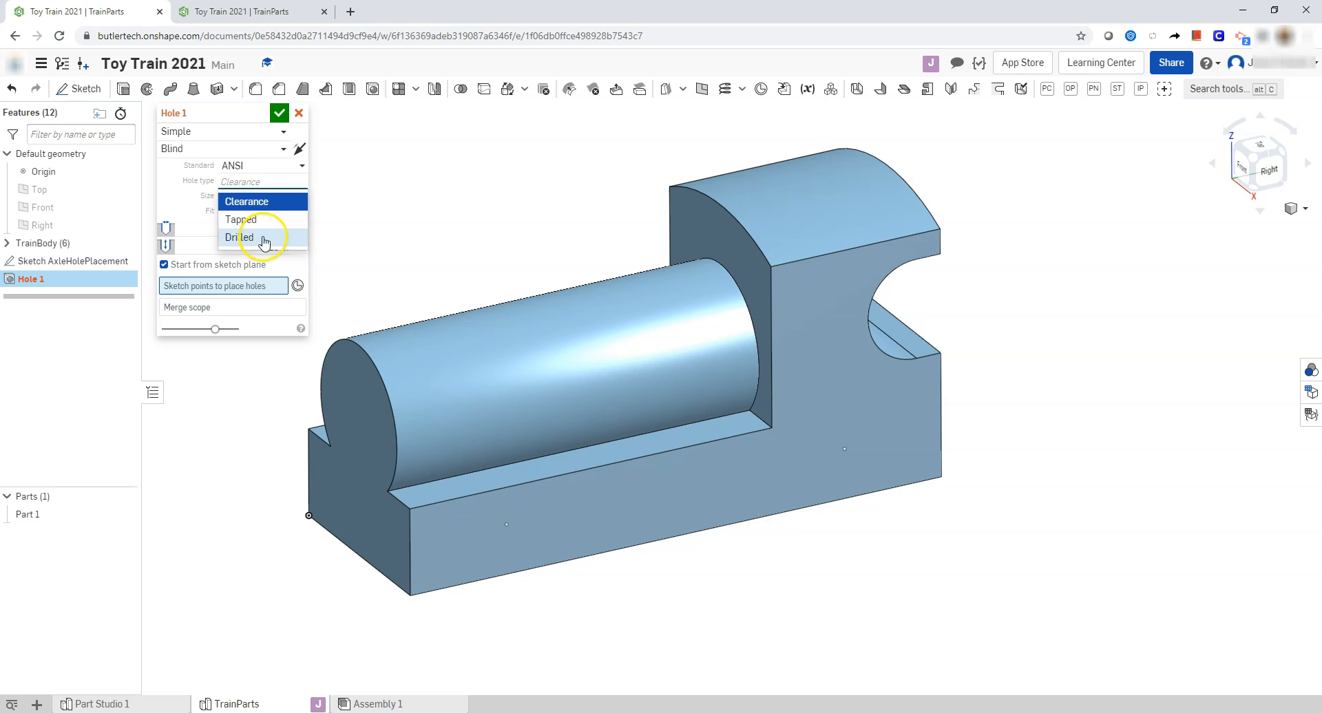
pyautogui.click(259, 220)
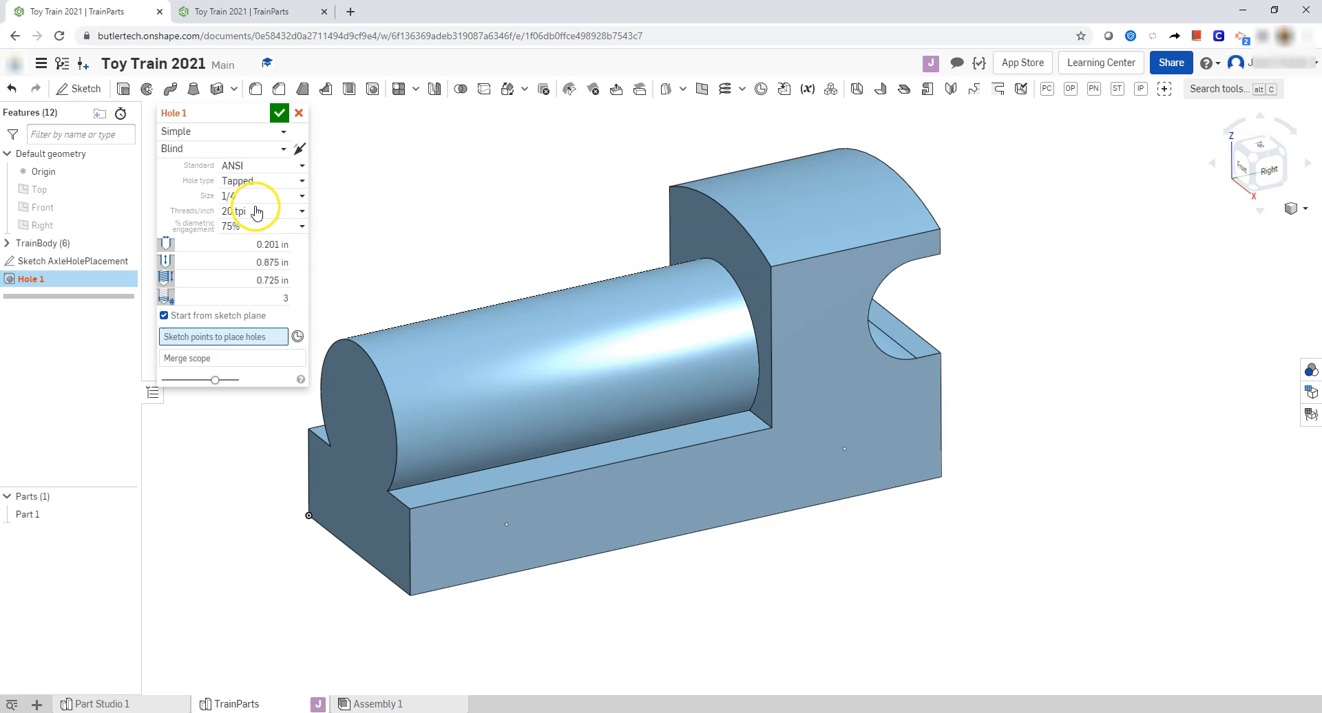
pyautogui.click(257, 261)
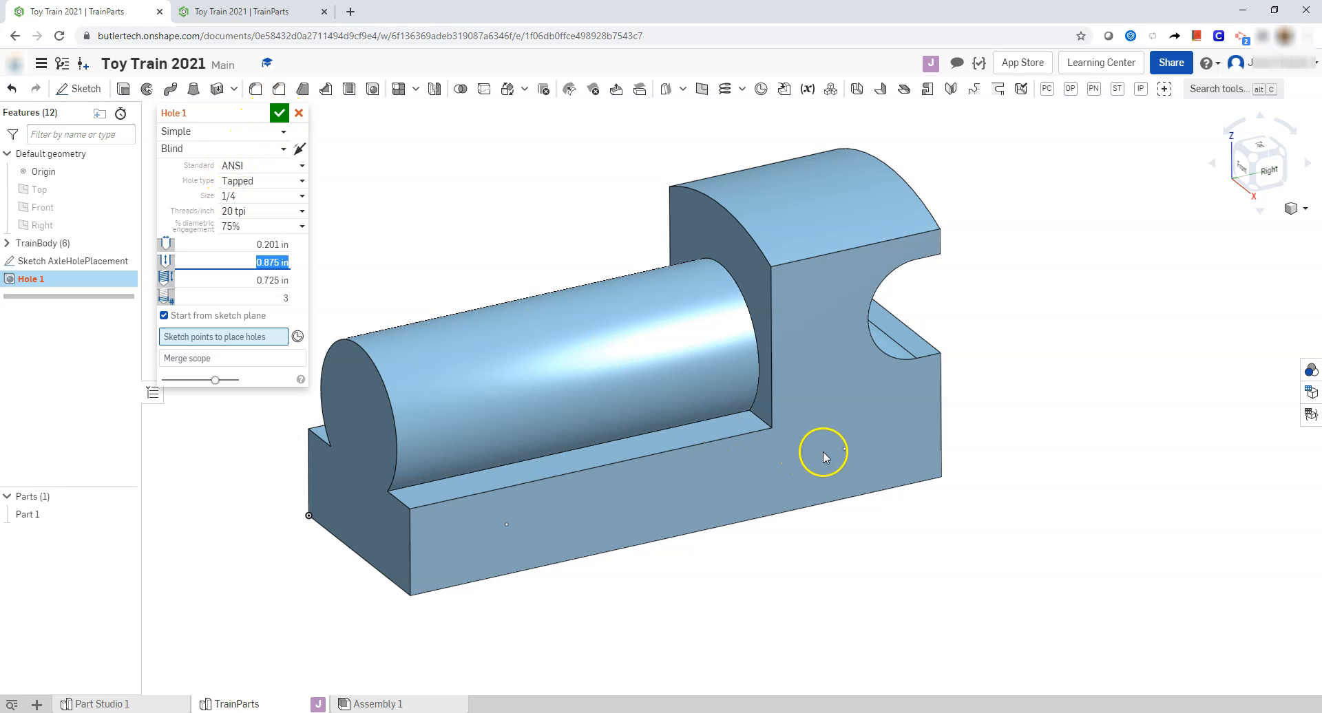
# Place the tapped holes on both axle points of the body's side face and accept the Hole feature.
pyautogui.click(846, 451)
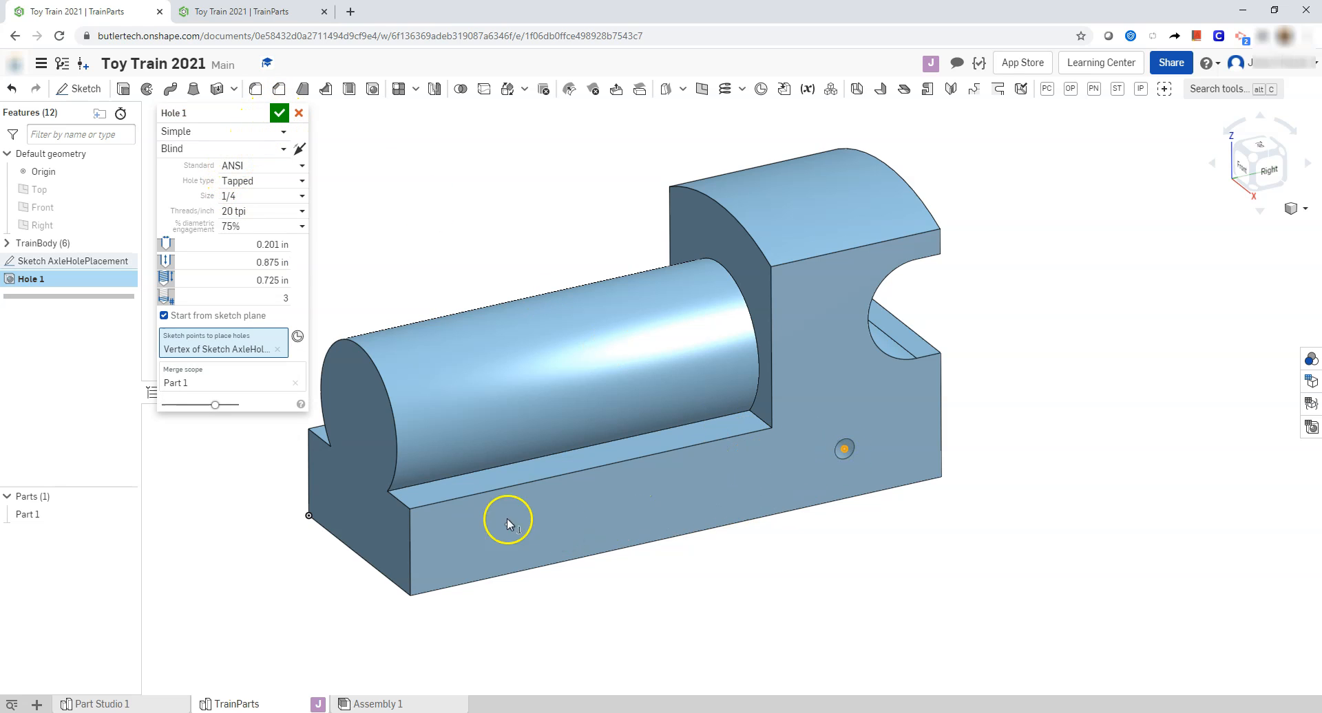
pyautogui.click(507, 525)
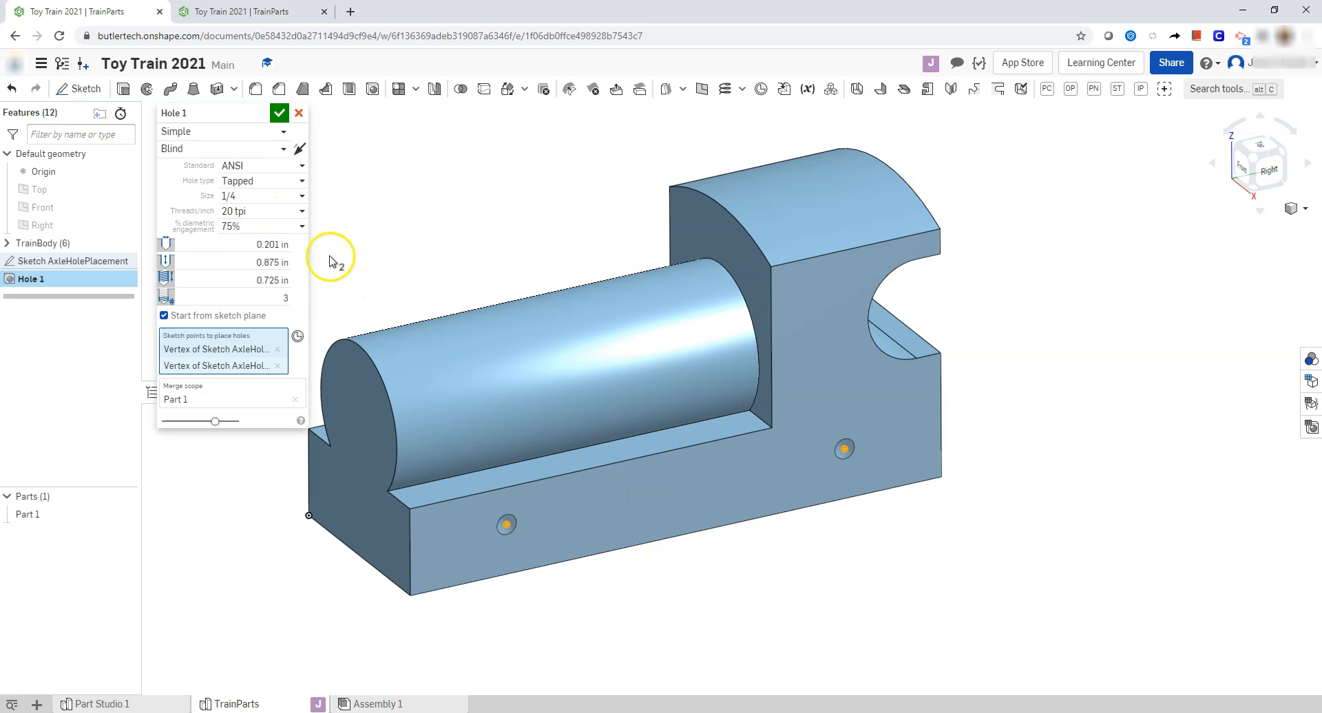
pyautogui.click(279, 113)
# Create a mid plane between the body's two outer side faces and name it Plane Midplane of Sides.
pyautogui.moveTo(723, 614); pyautogui.dragTo(748, 604, button='right')
pyautogui.scroll(-2, 748, 604)
pyautogui.scroll(1, 747, 598)
pyautogui.scroll(-2, 735, 524)
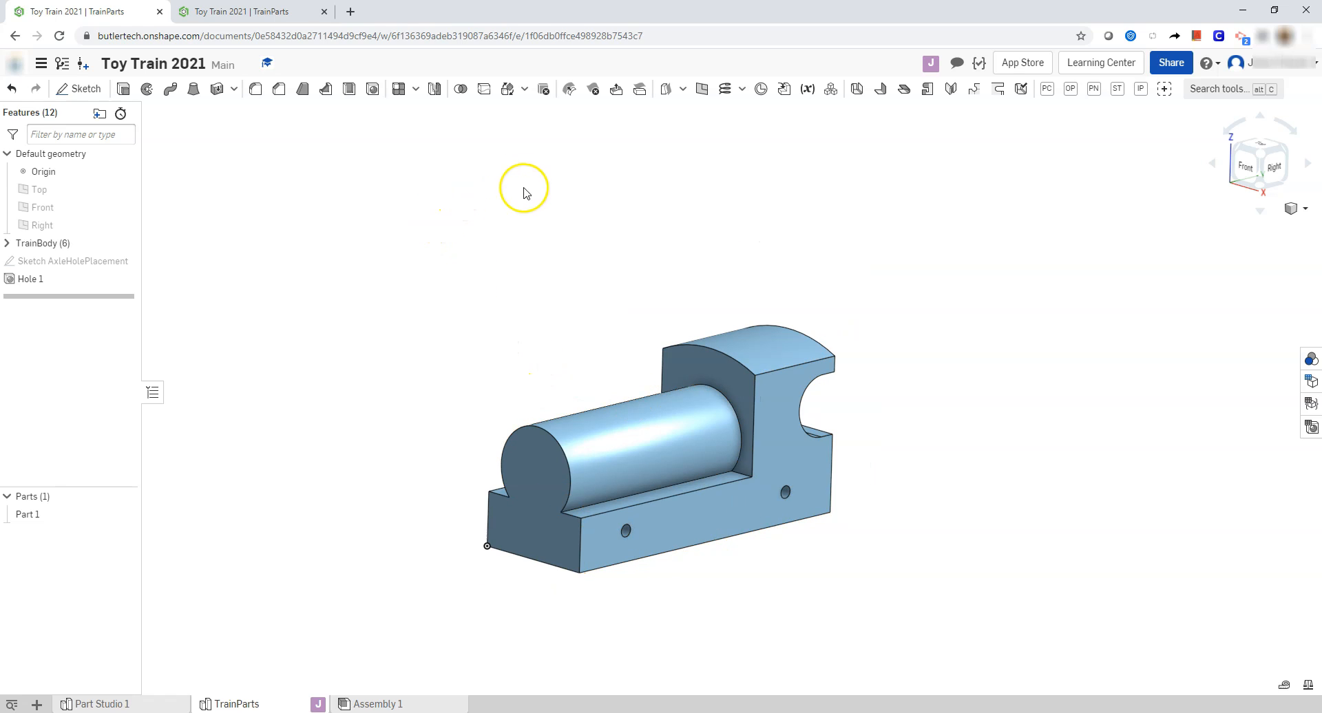
pyautogui.click(704, 89)
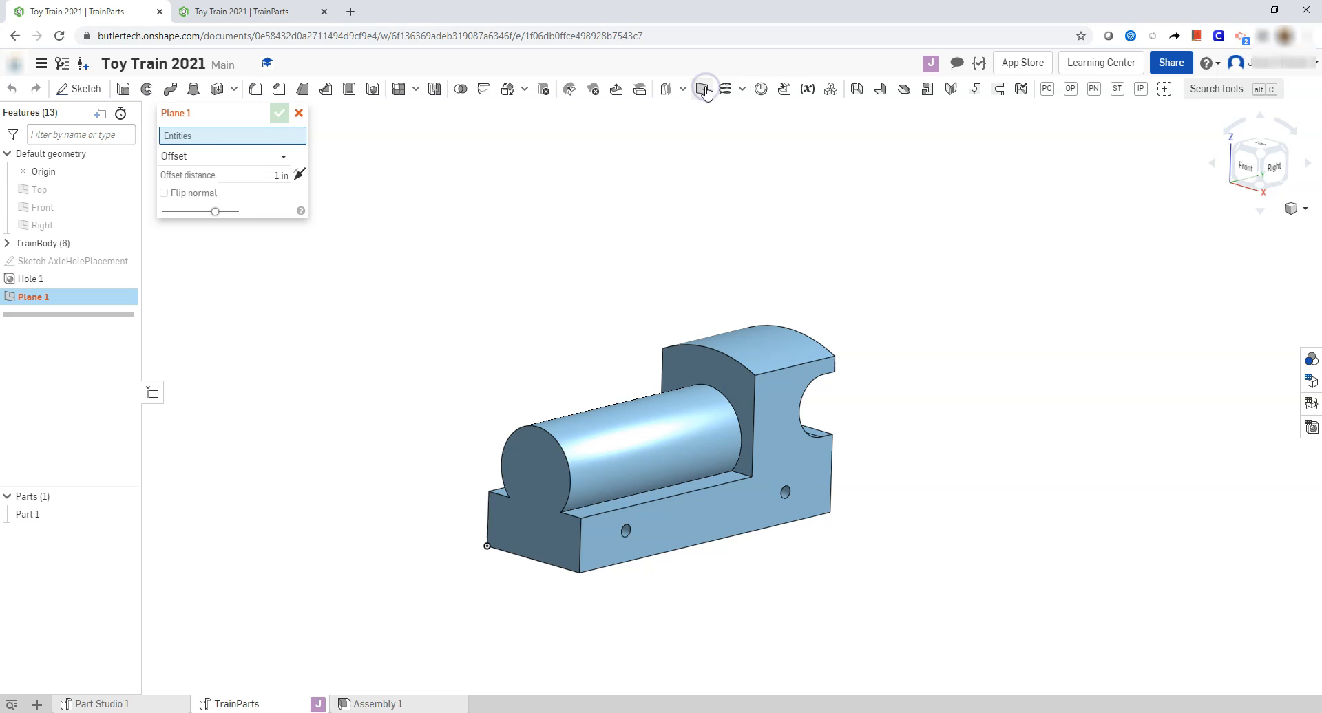
pyautogui.click(277, 156)
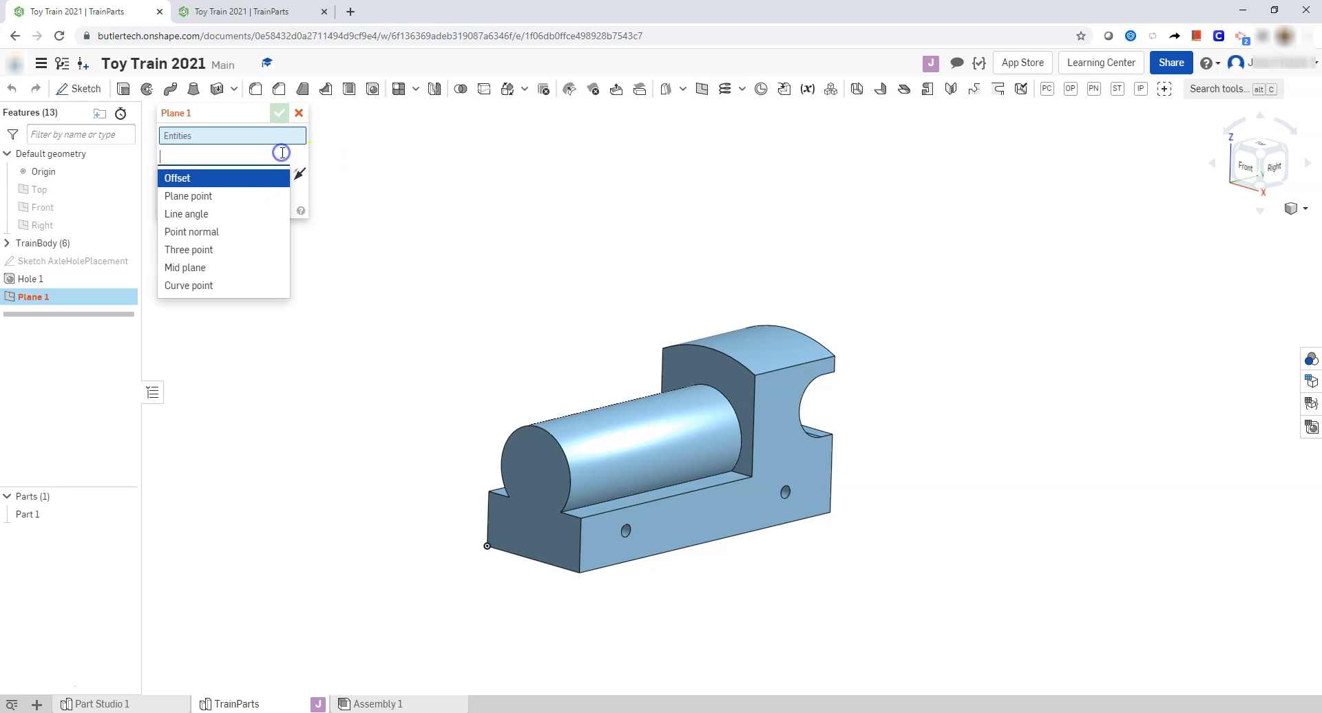
pyautogui.click(213, 268)
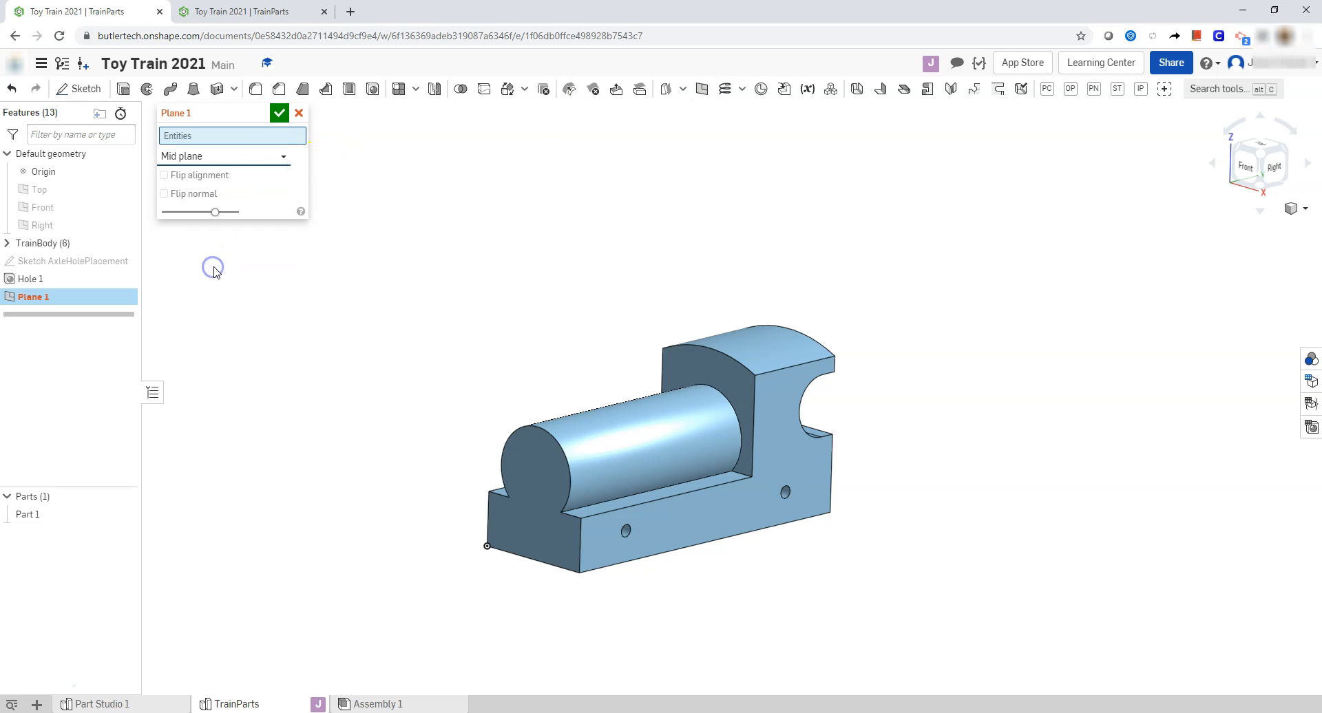
pyautogui.click(691, 535)
pyautogui.moveTo(764, 596); pyautogui.dragTo(839, 619, button='right')
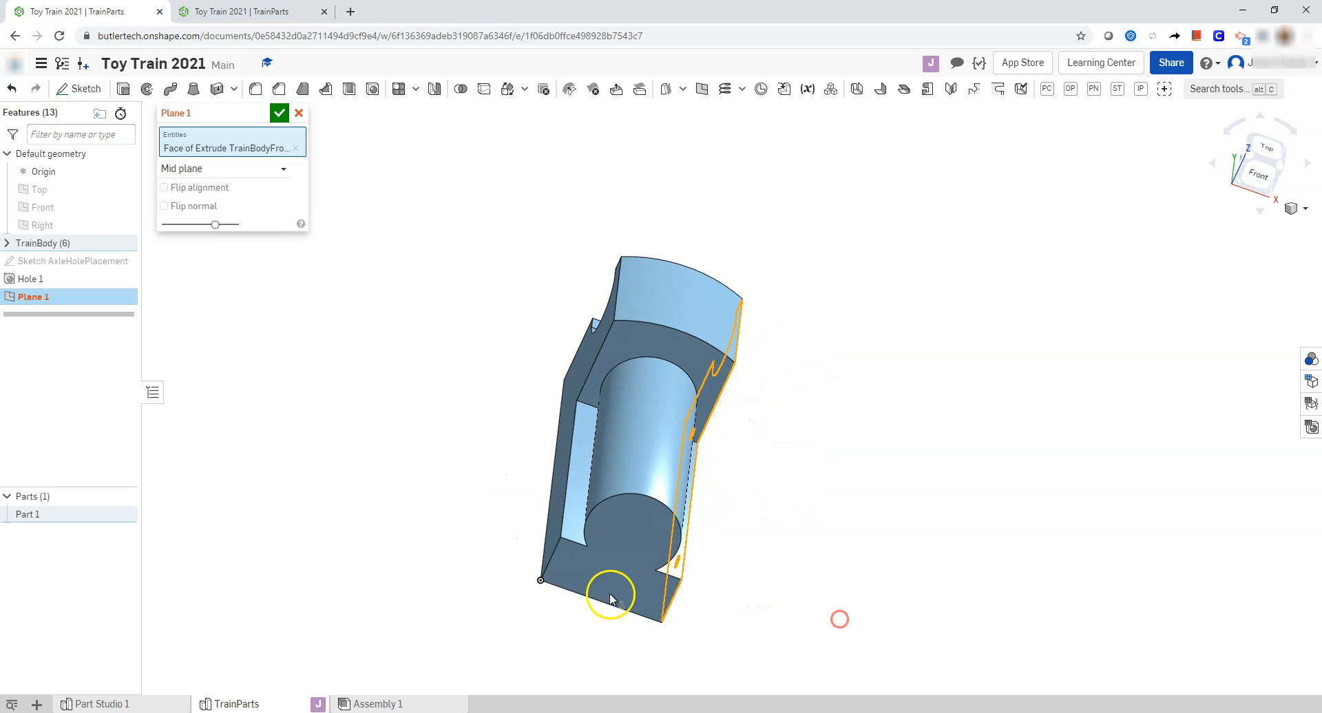
pyautogui.click(563, 480)
pyautogui.moveTo(753, 434); pyautogui.dragTo(879, 425, button='right')
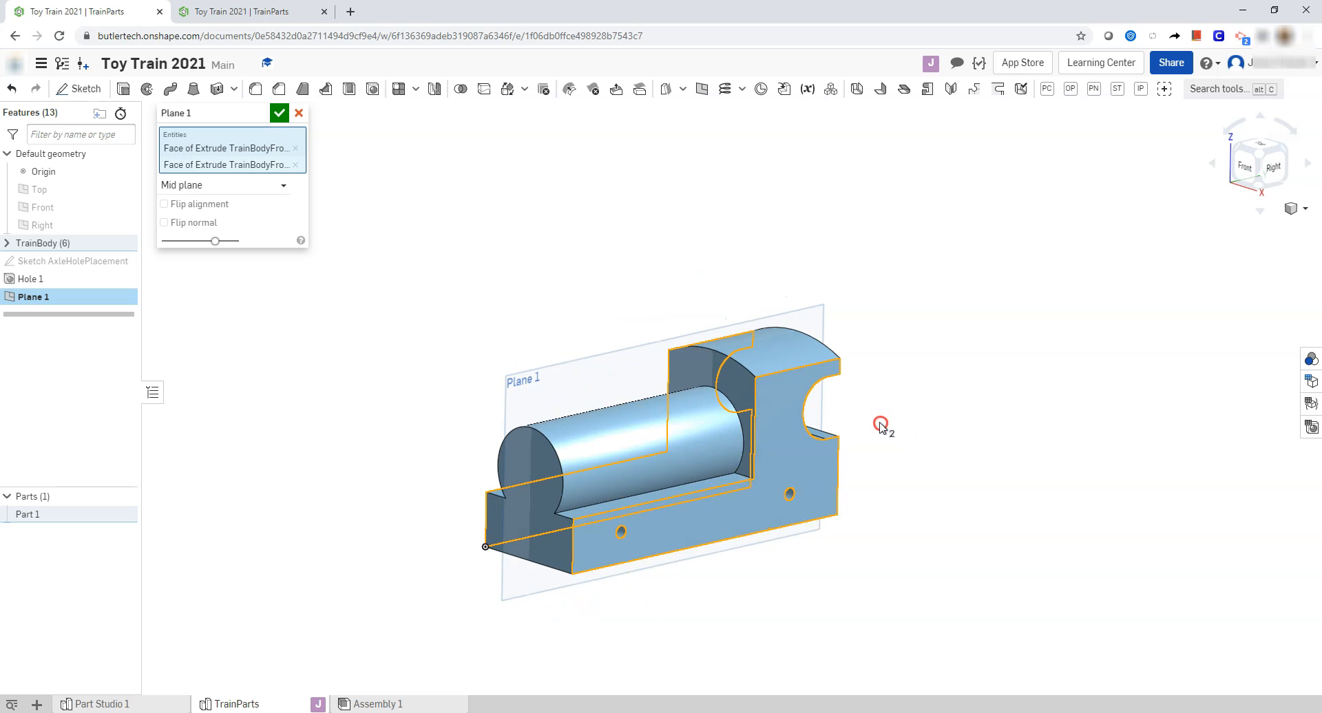
pyautogui.click(260, 113)
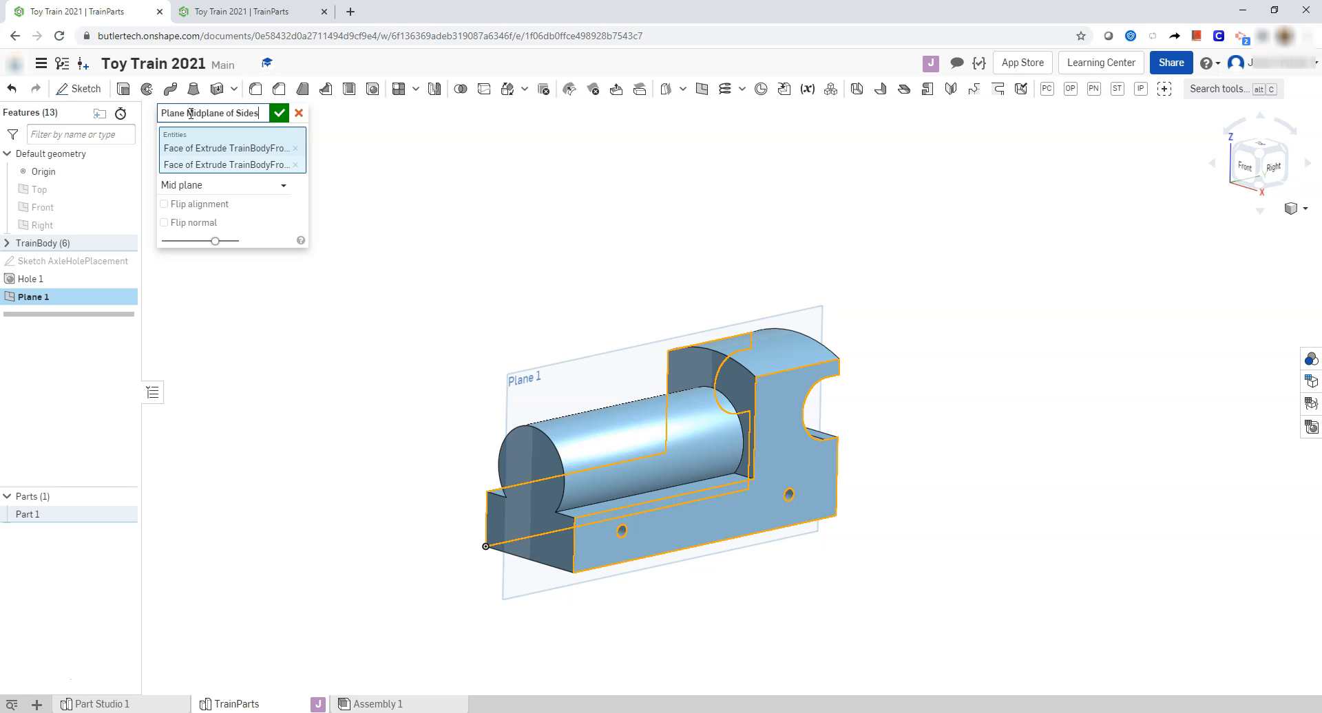
pyautogui.click(279, 112)
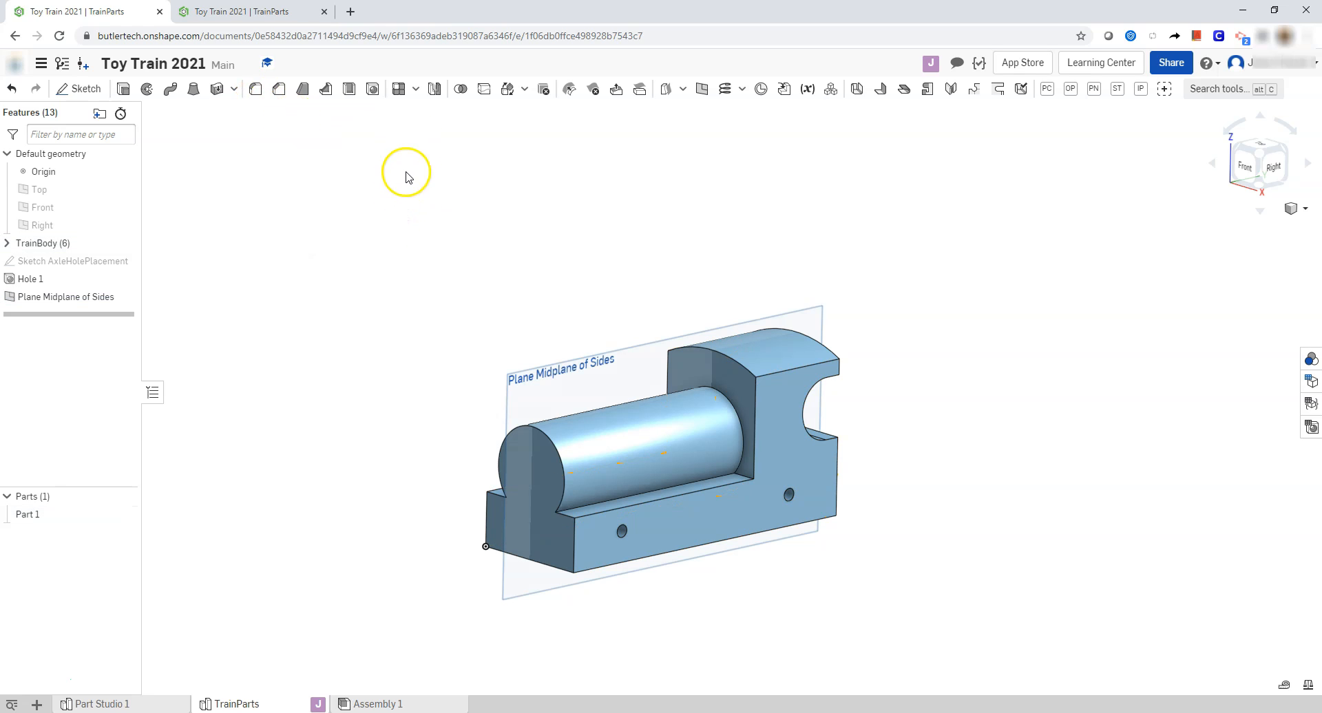
# Mirror the Hole 1 feature across Plane Midplane of Sides with a feature mirror and name it Mirror AxleHoles.
pyautogui.click(435, 95)
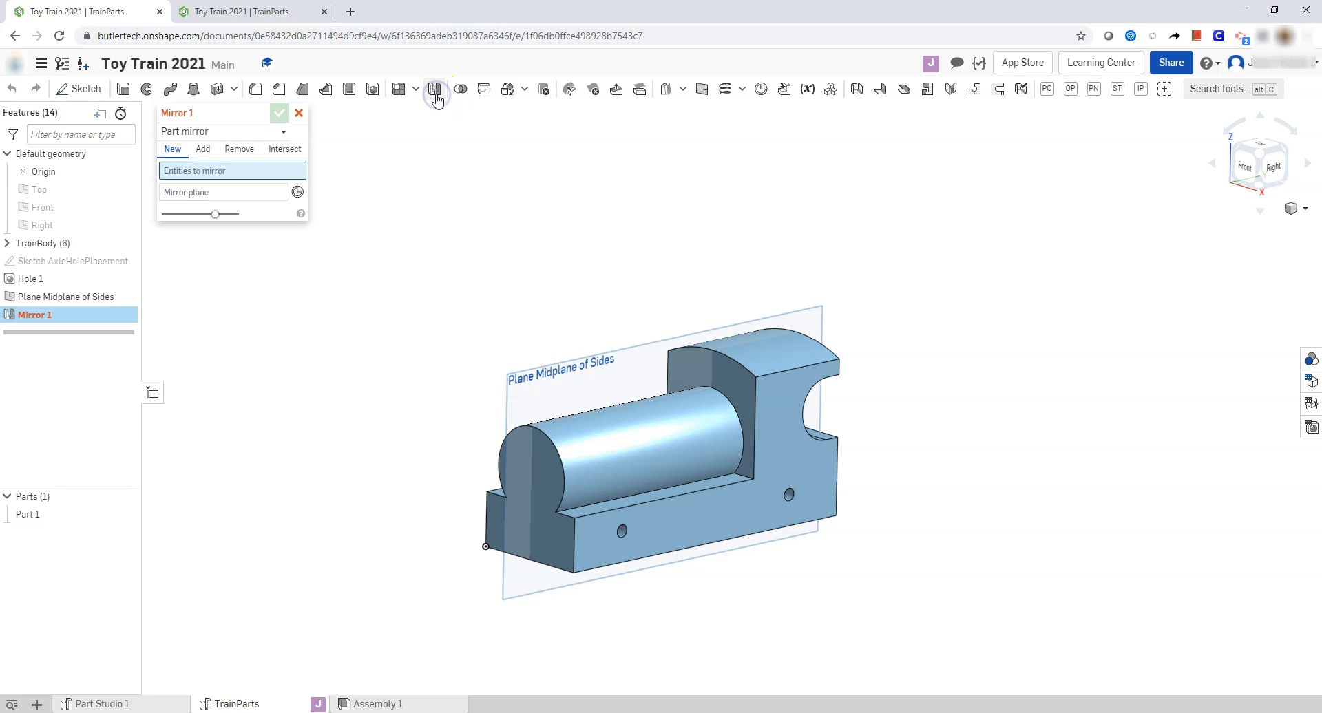
pyautogui.click(181, 131)
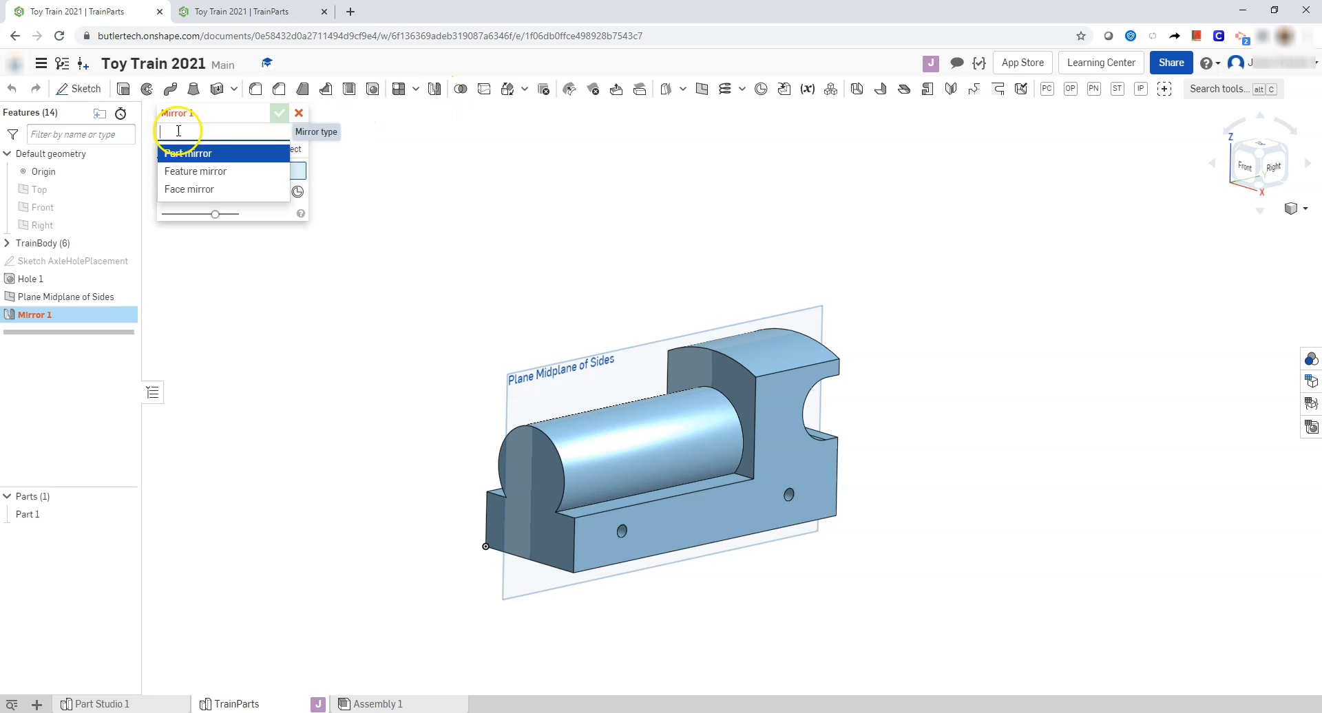
pyautogui.click(181, 171)
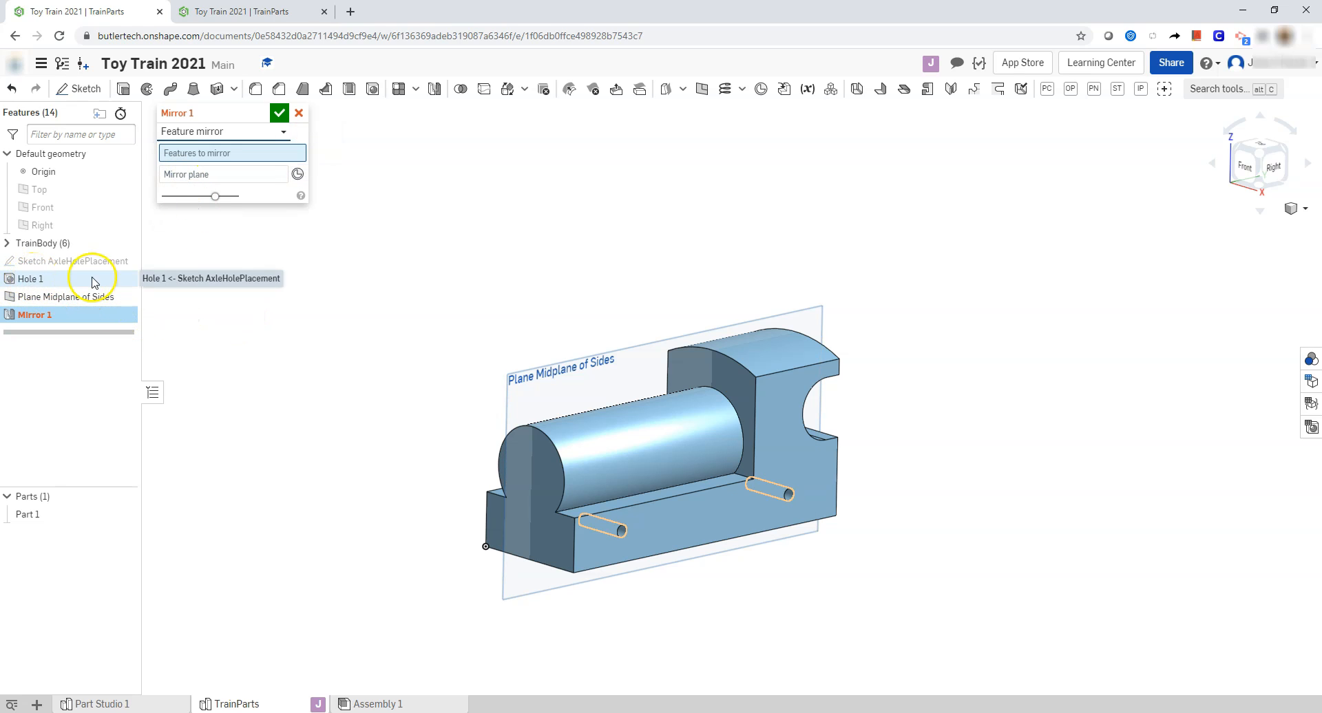
pyautogui.click(41, 281)
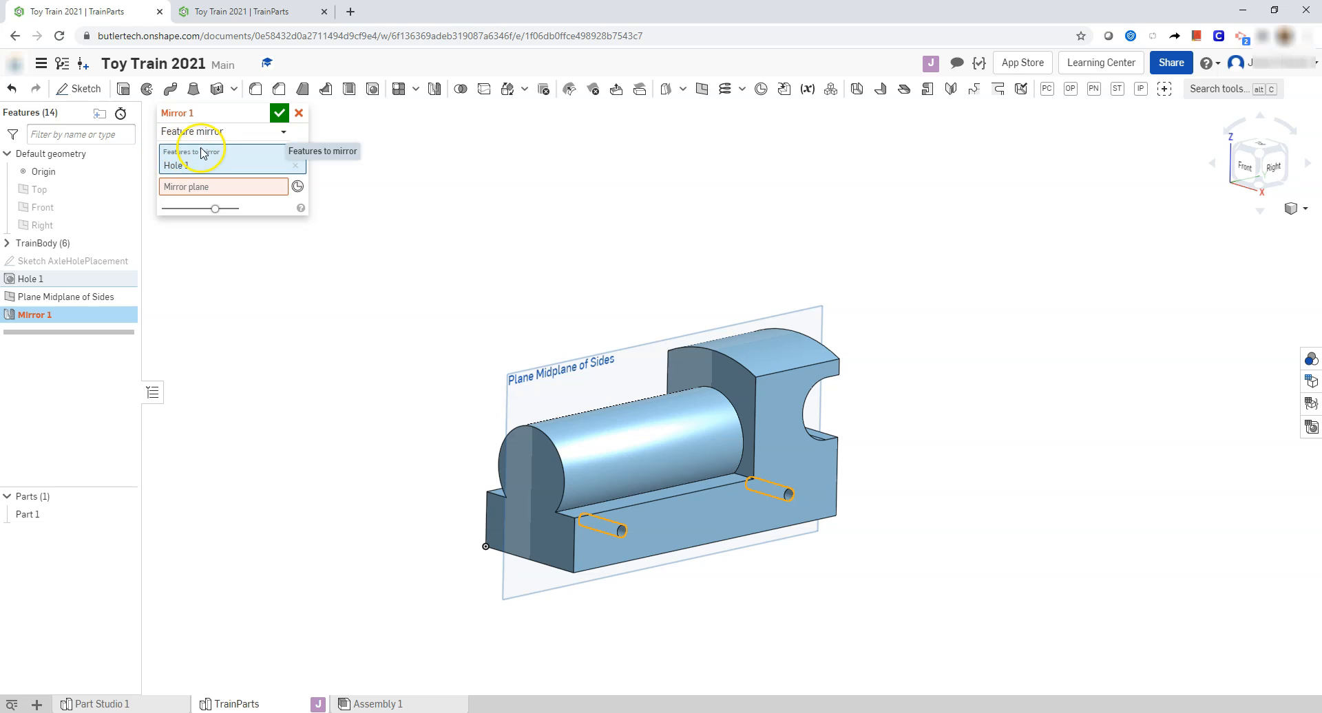
pyautogui.click(192, 188)
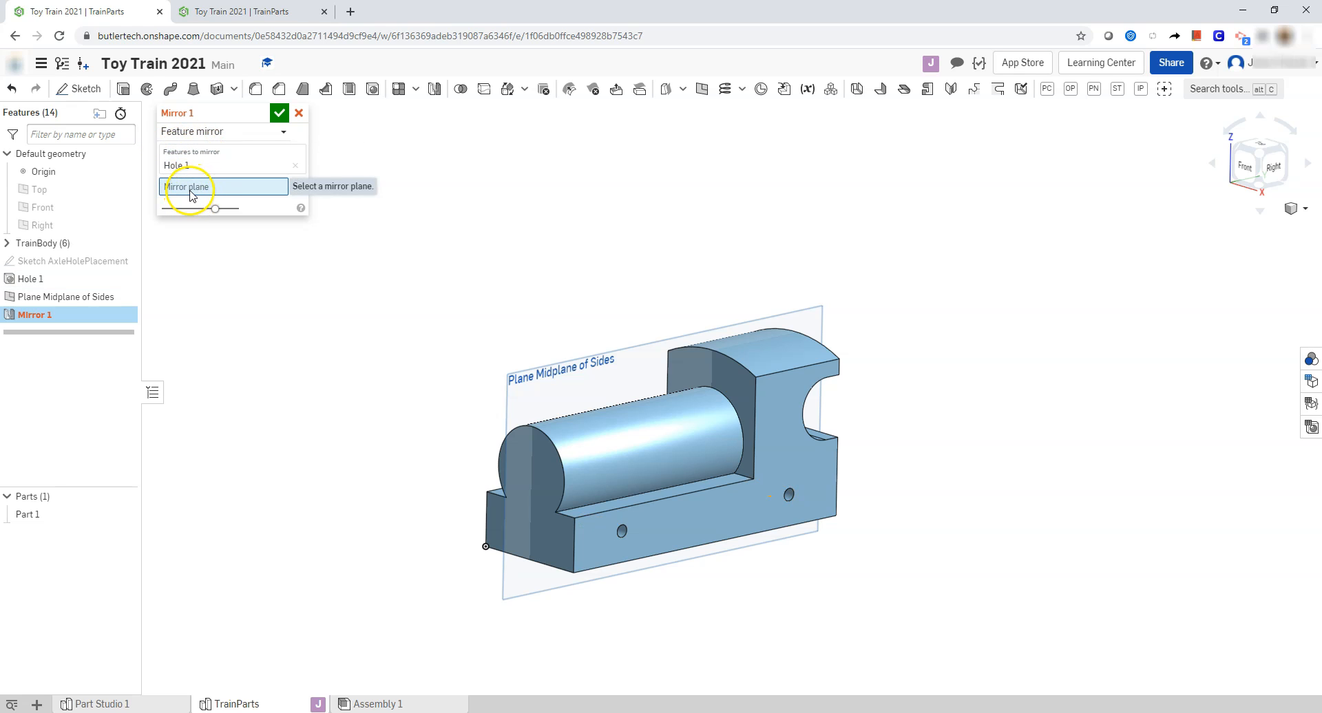
pyautogui.click(49, 301)
pyautogui.moveTo(357, 295)
pyautogui.mouseDown(button='right')
pyautogui.moveTo(428, 316)
pyautogui.moveTo(360, 405)
pyautogui.moveTo(259, 172)
pyautogui.mouseUp(button='right')
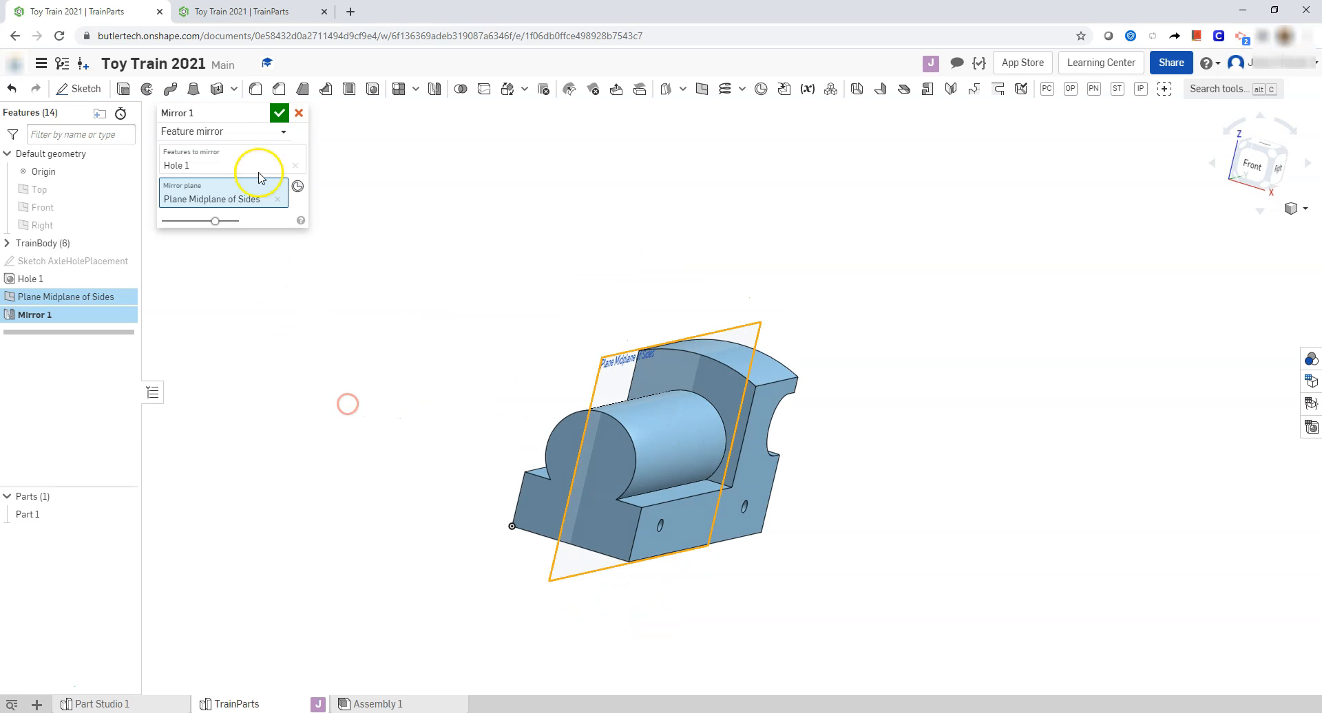
pyautogui.click(260, 114)
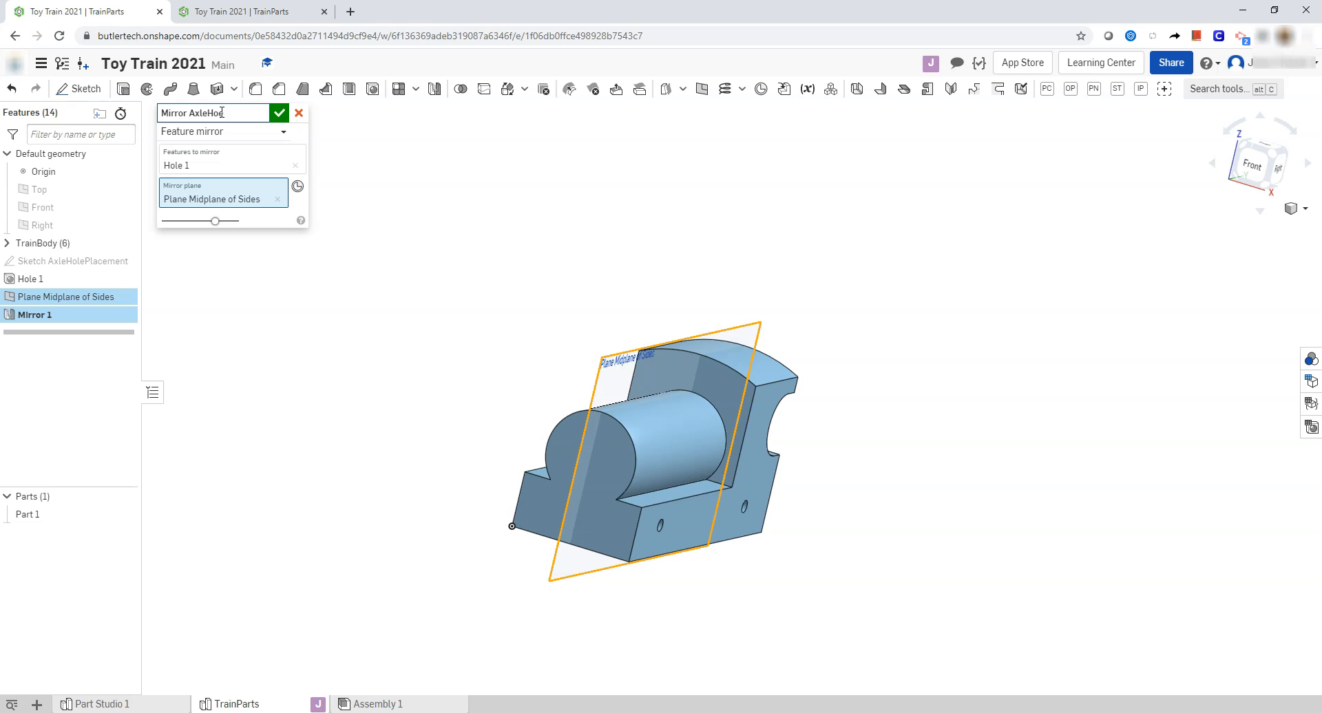
pyautogui.click(279, 112)
pyautogui.moveTo(406, 186)
pyautogui.mouseDown(button='right')
pyautogui.moveTo(460, 196)
pyautogui.moveTo(391, 202)
pyautogui.mouseUp(button='right')
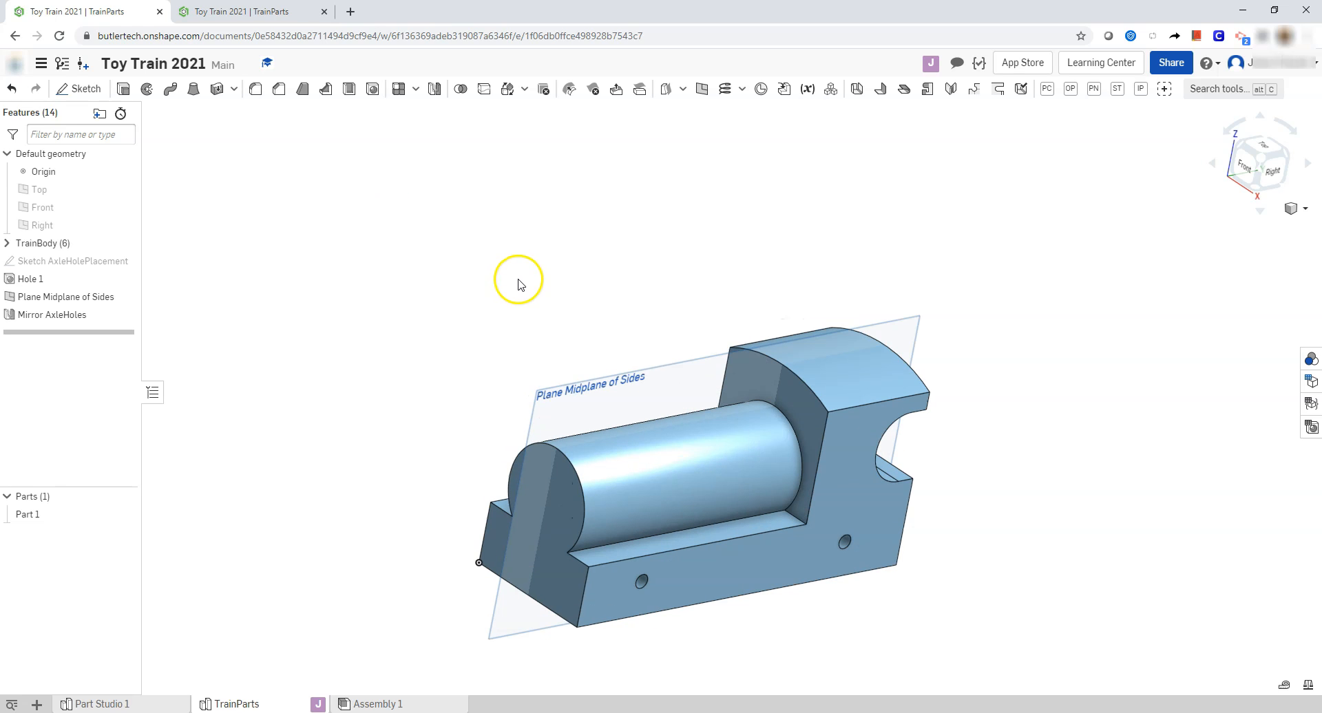
pyautogui.scroll(3, 518, 555)
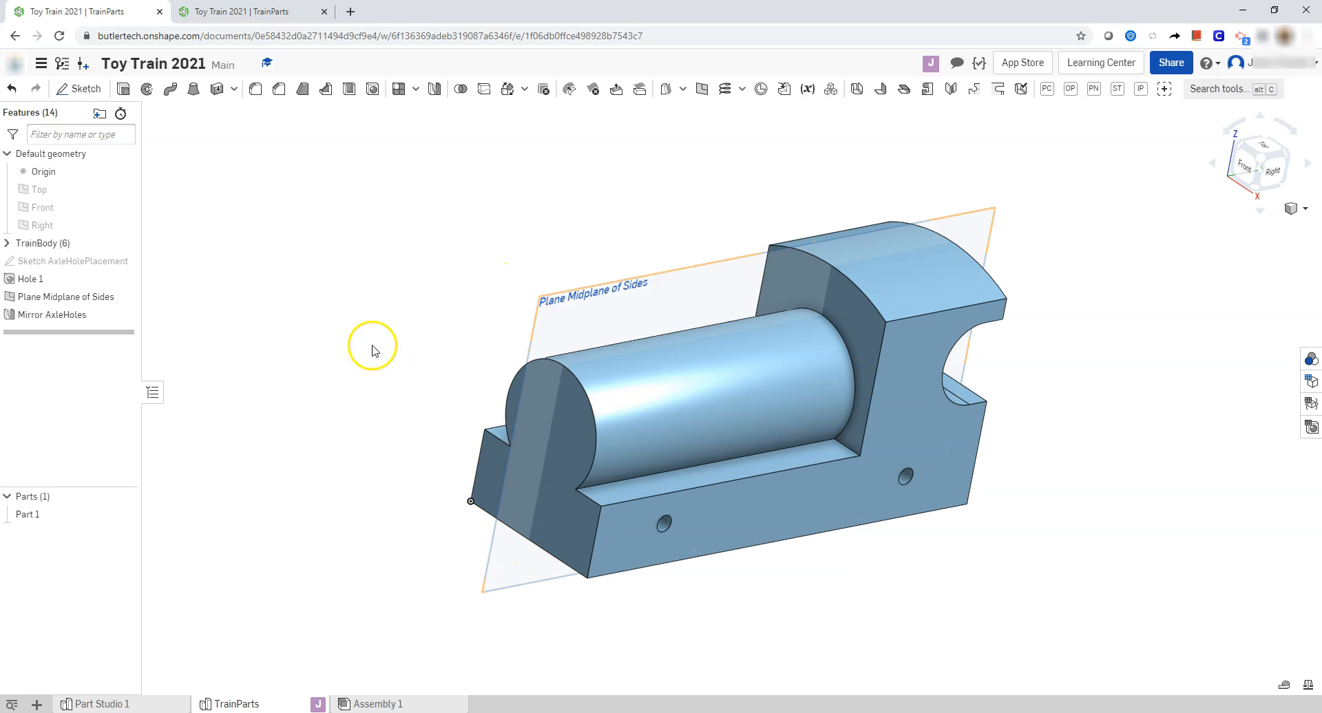
# Start a sketch on the body's front face and place three points on its lower block, two low and one above between them.
pyautogui.click(82, 92)
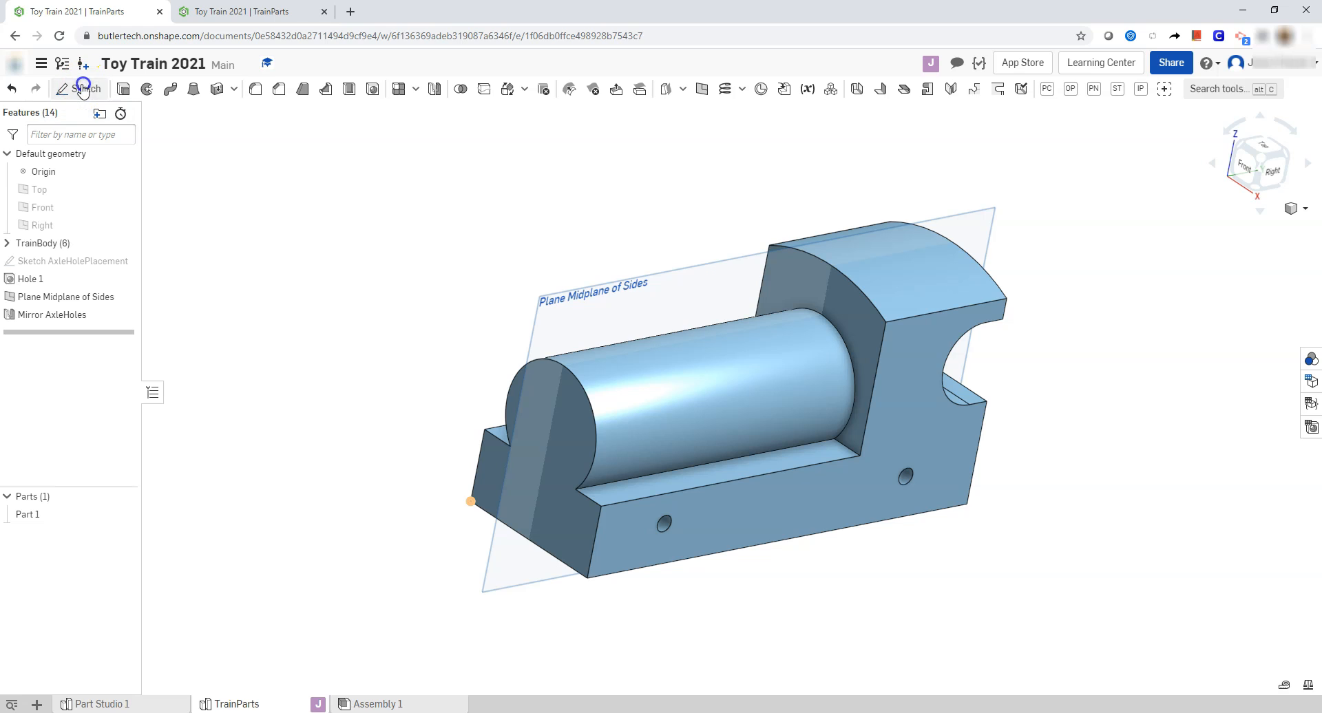
pyautogui.click(547, 532)
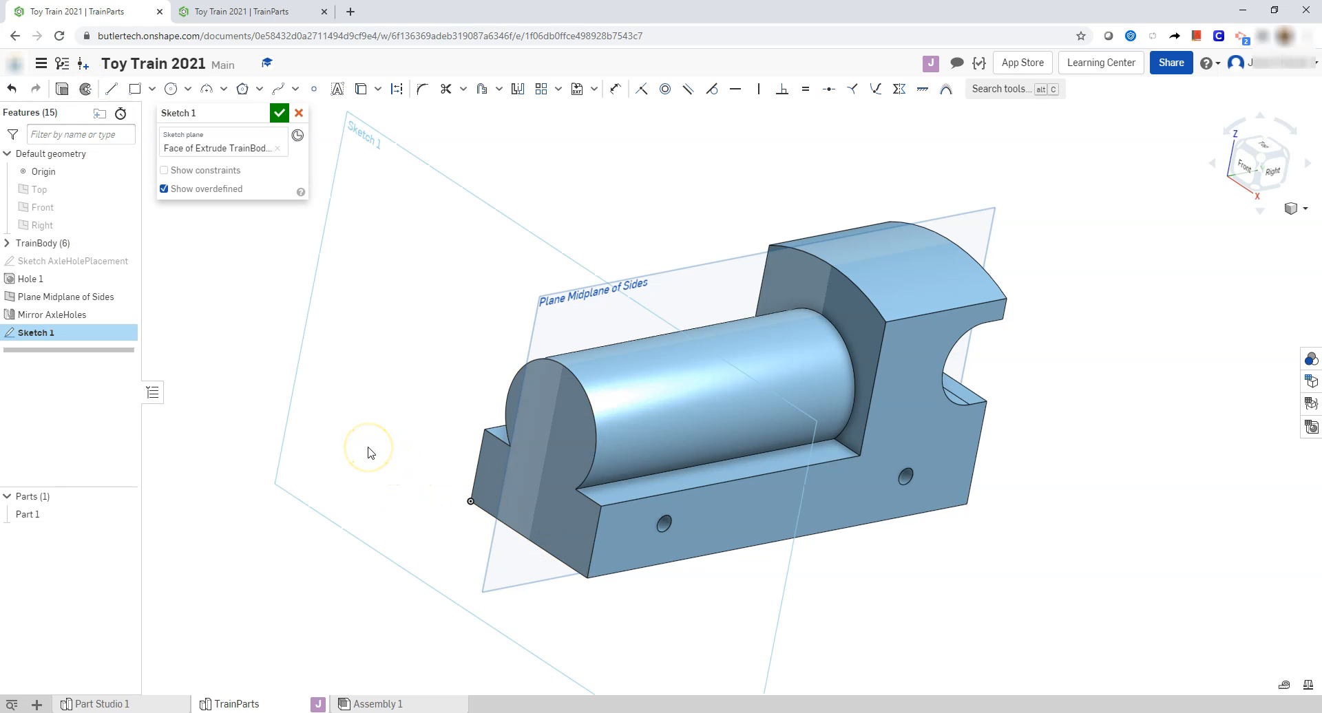
pyautogui.press('n')
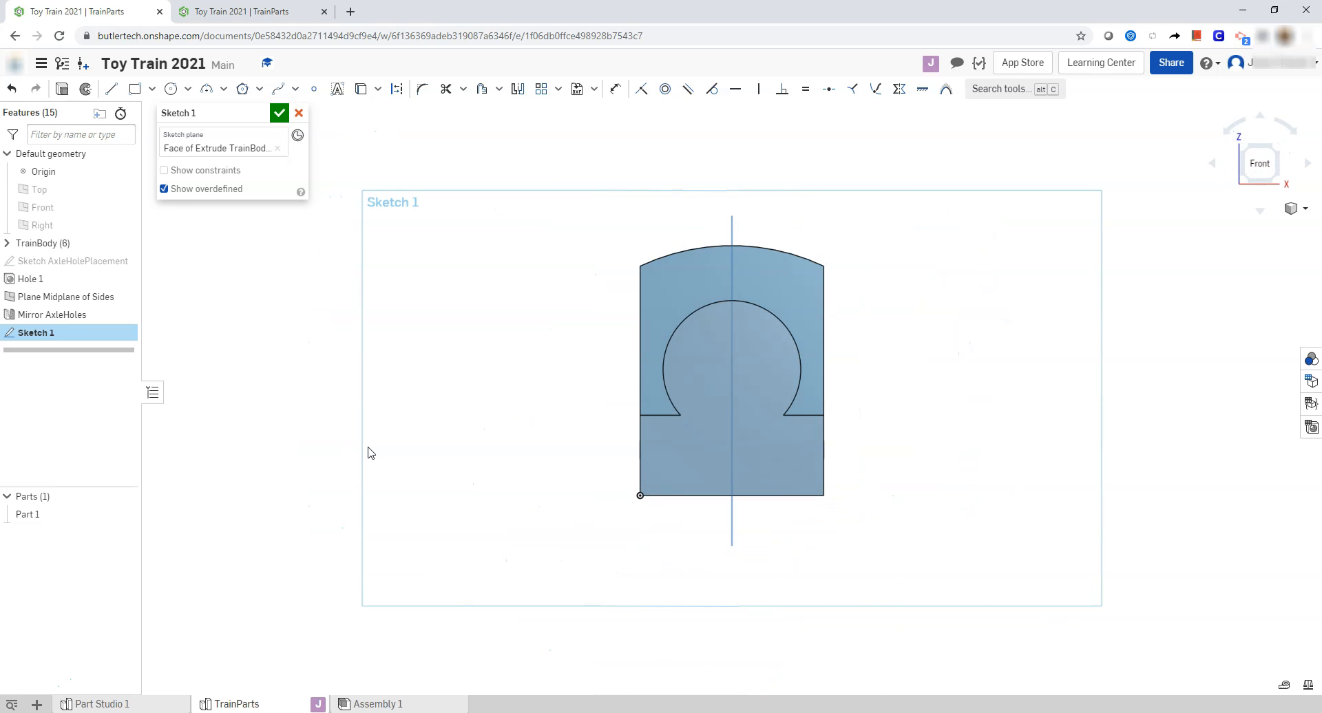
pyautogui.click(314, 89)
pyautogui.scroll(3, 747, 452)
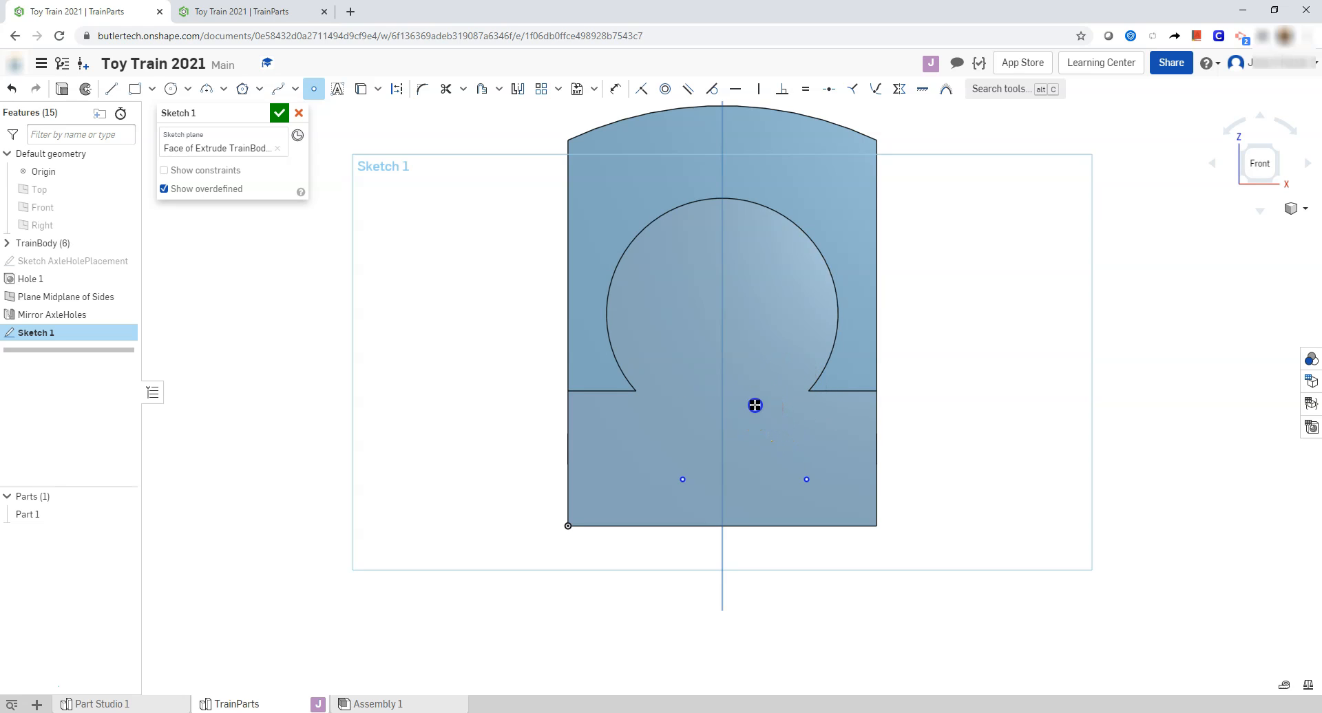
pyautogui.press('Escape')
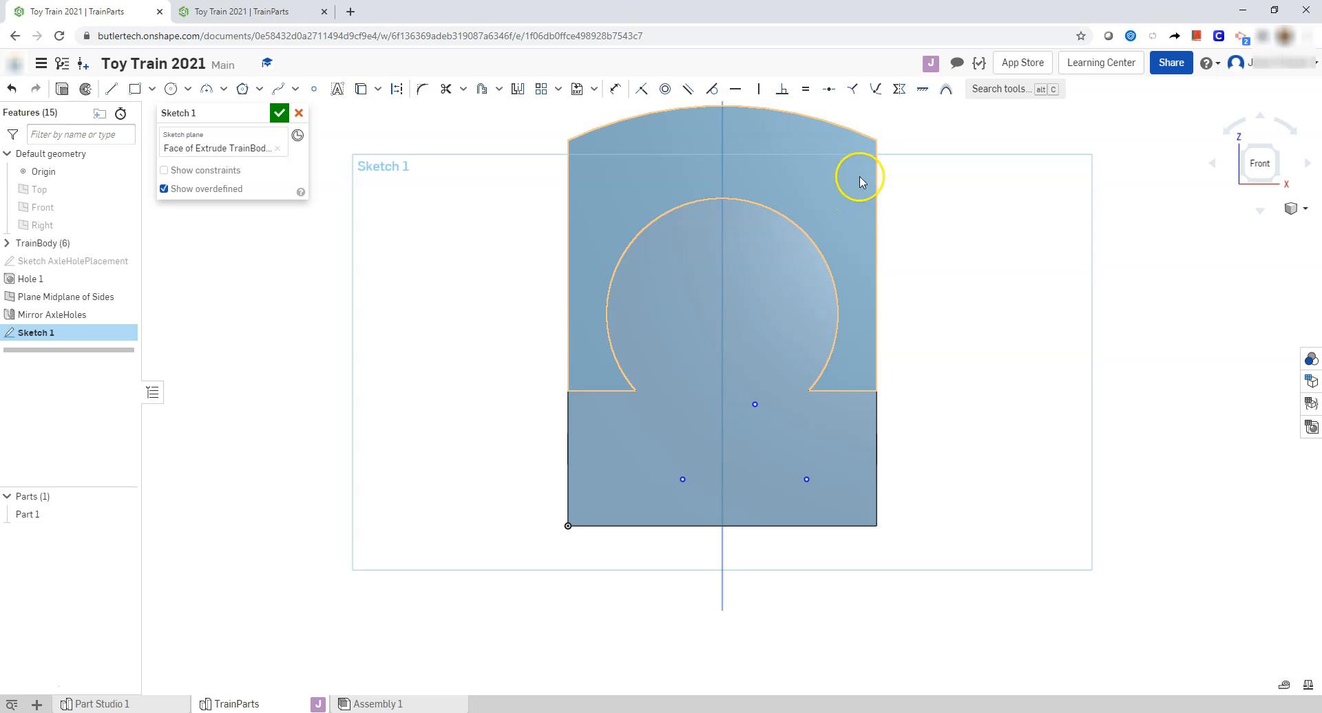
# Constrain the two lower sketch points to be horizontal with each other.
pyautogui.click(737, 88)
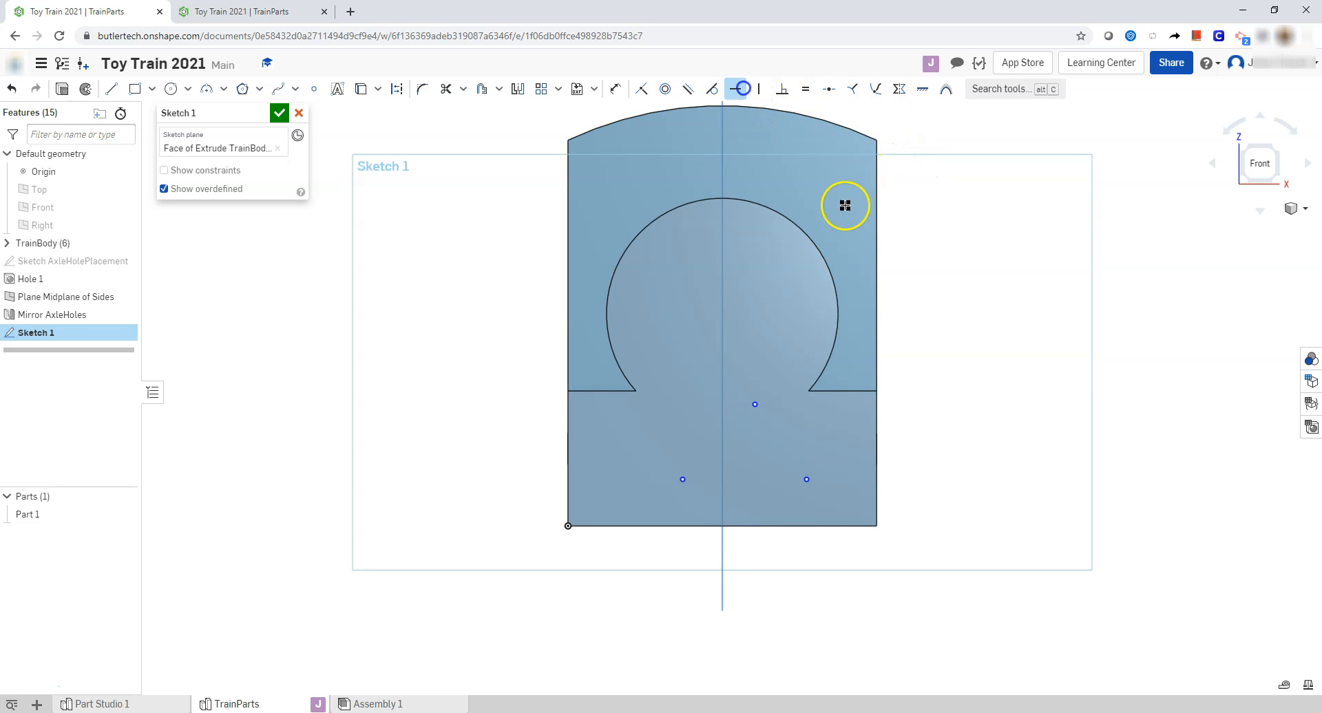
pyautogui.click(805, 480)
pyautogui.click(683, 479)
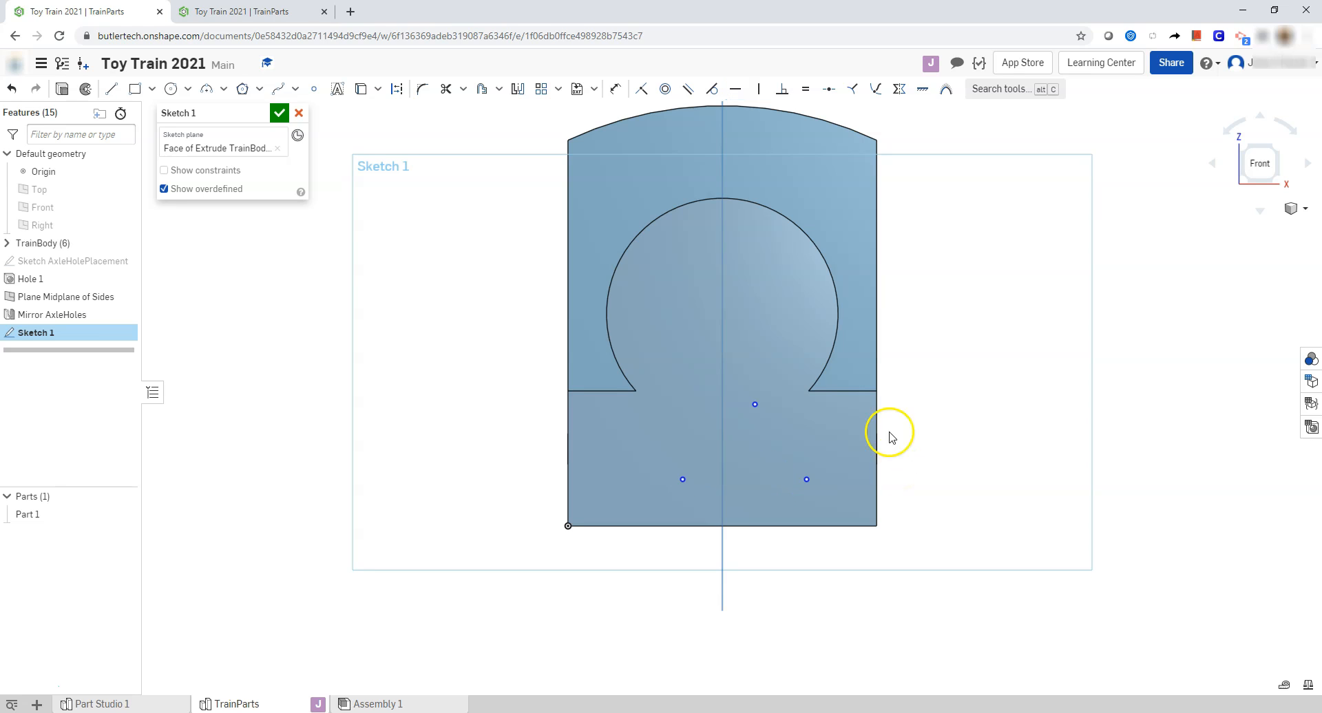
# Dimension the upper point 1 in from the front face's right side edge.
pyautogui.click(615, 89)
pyautogui.click(756, 404)
pyautogui.click(877, 416)
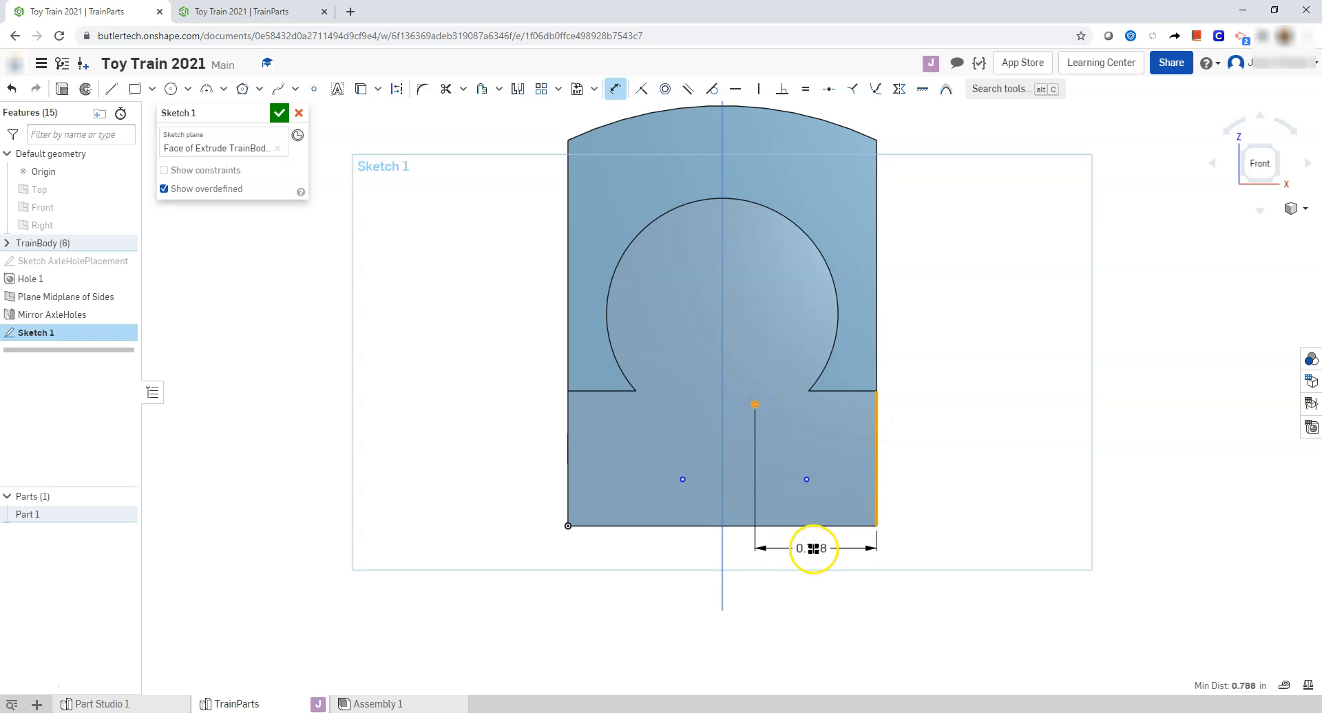
pyautogui.click(814, 549)
pyautogui.write('1')
pyautogui.press('Return')
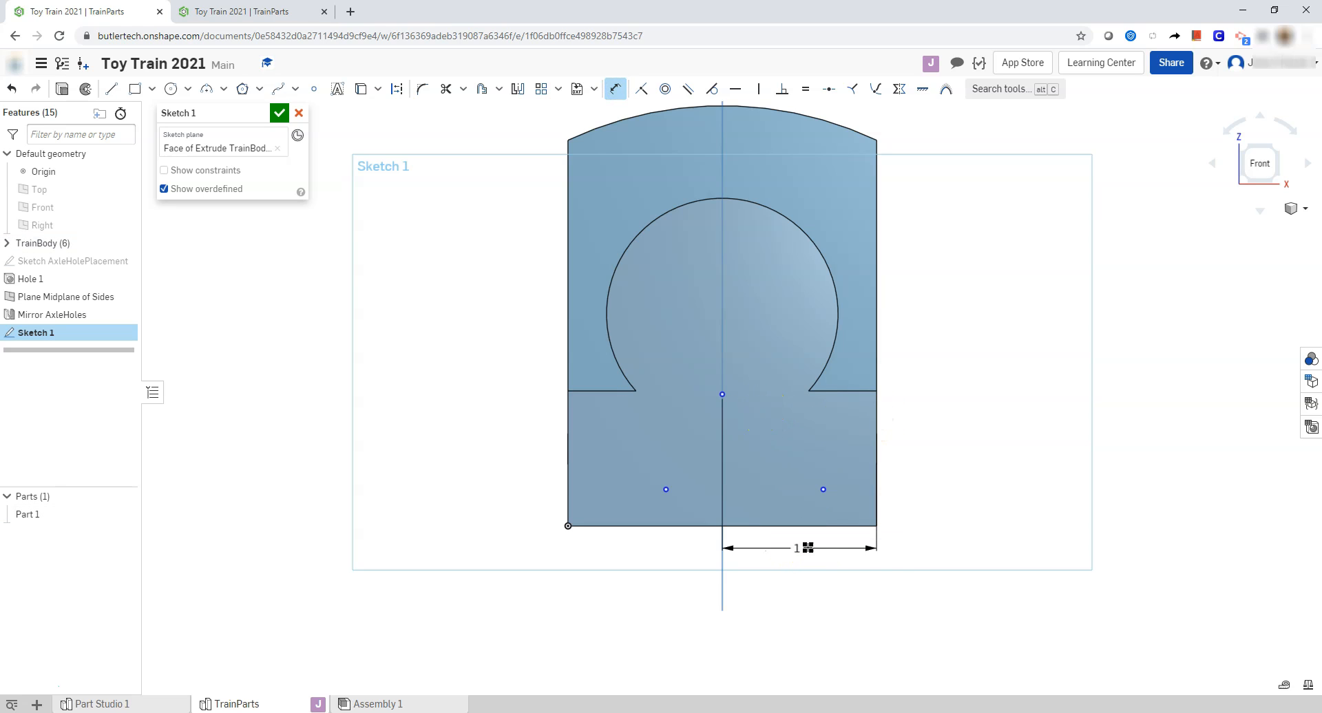
# Dimension the lower right point 0.375 in from the face's right side edge, checking the hole spacing on the part drawing.
pyautogui.hotkey('alt', 'Tab')
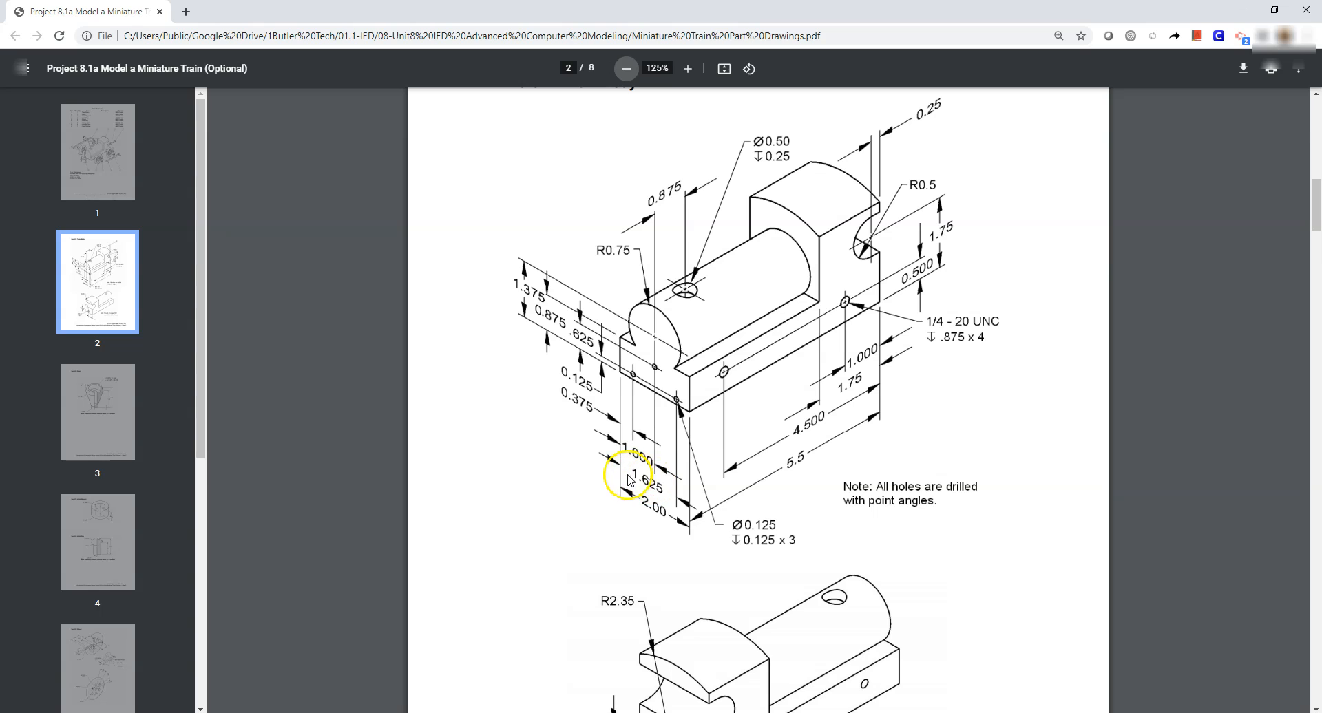
pyautogui.hotkey('alt', 'Tab')
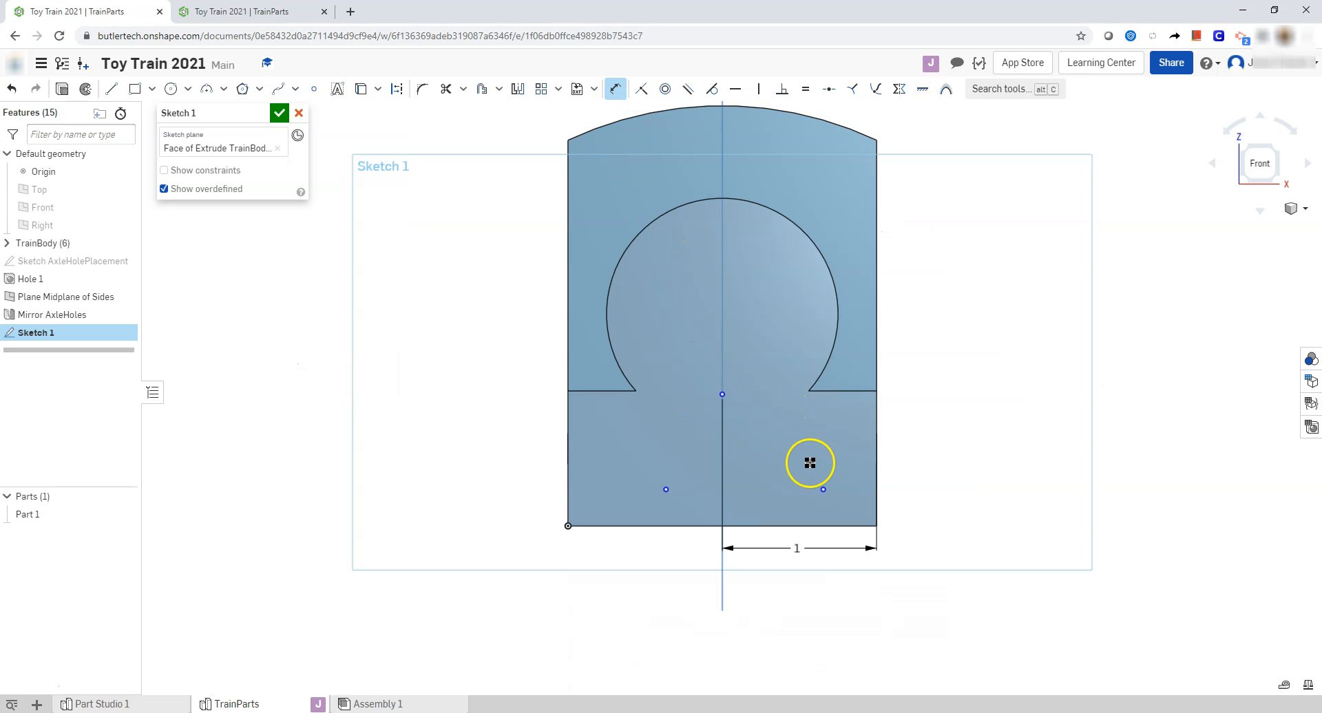
pyautogui.click(823, 489)
pyautogui.click(877, 473)
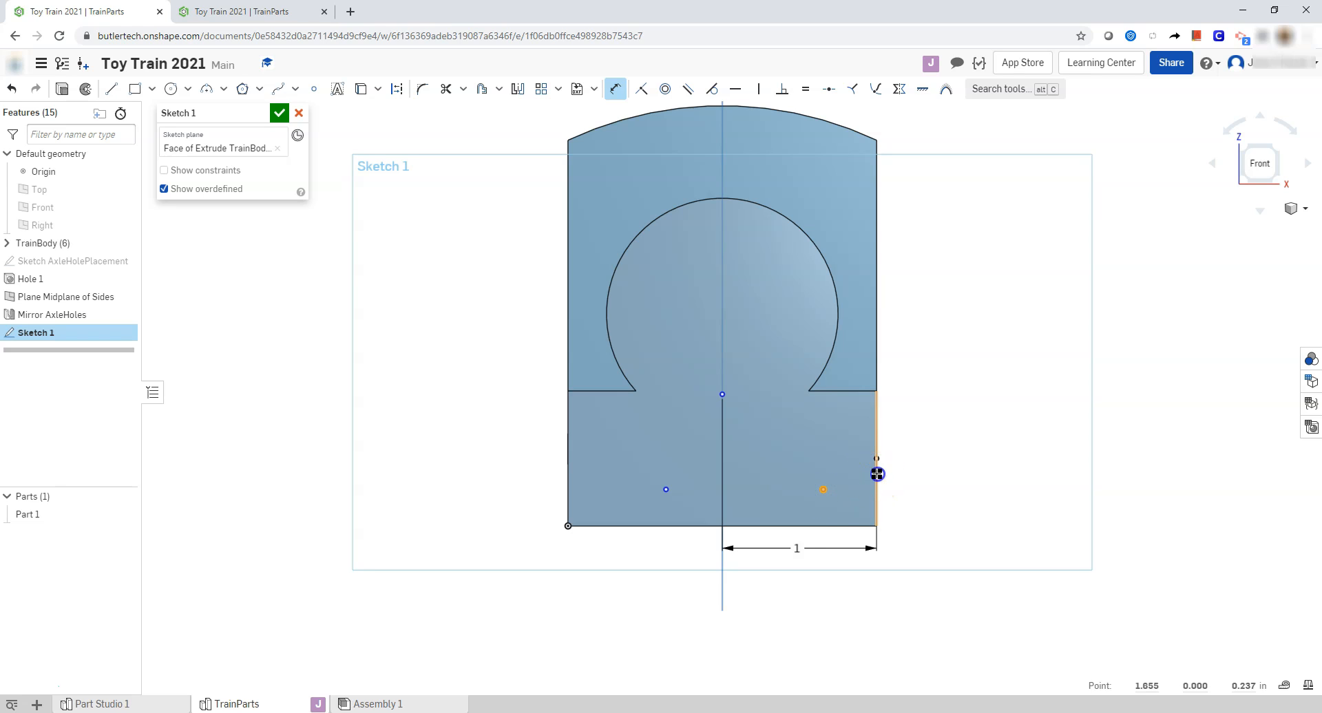
pyautogui.click(851, 535)
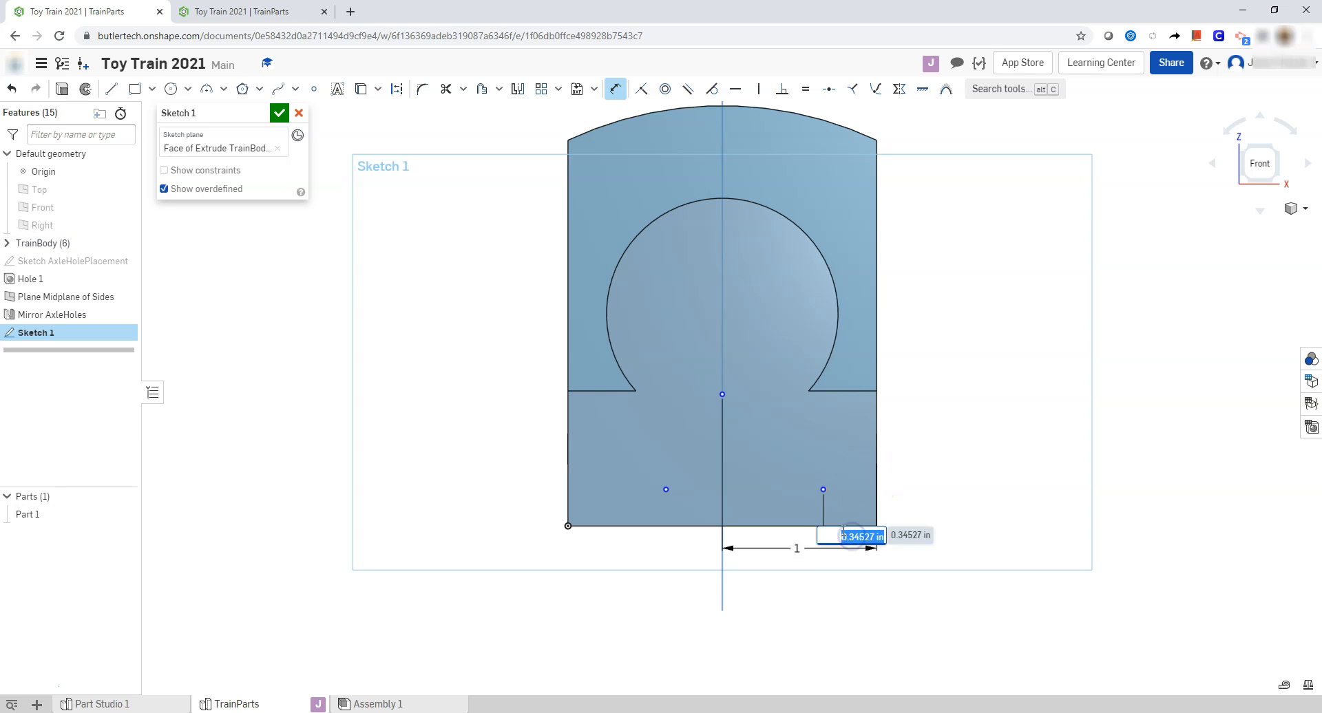
pyautogui.press('Escape')
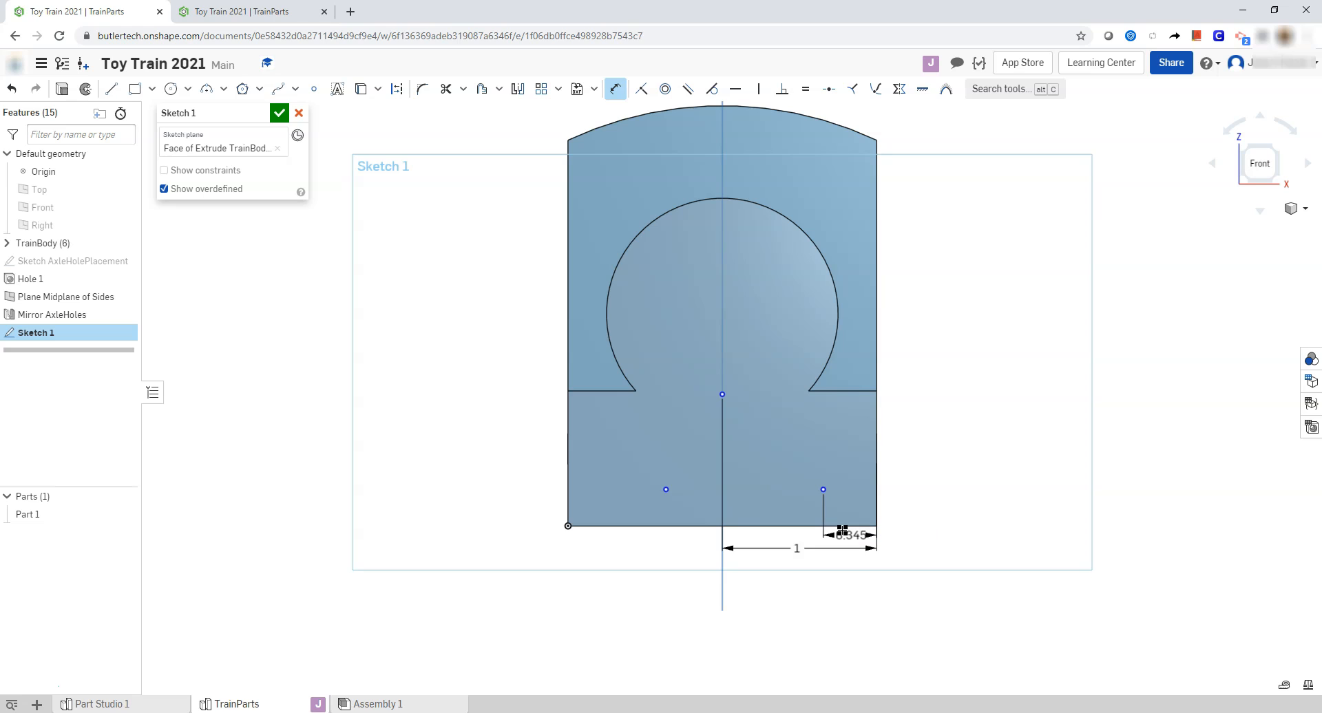
# Dimension the lower left point 1.625 in from the face's right side edge.
pyautogui.click(874, 438)
pyautogui.click(662, 491)
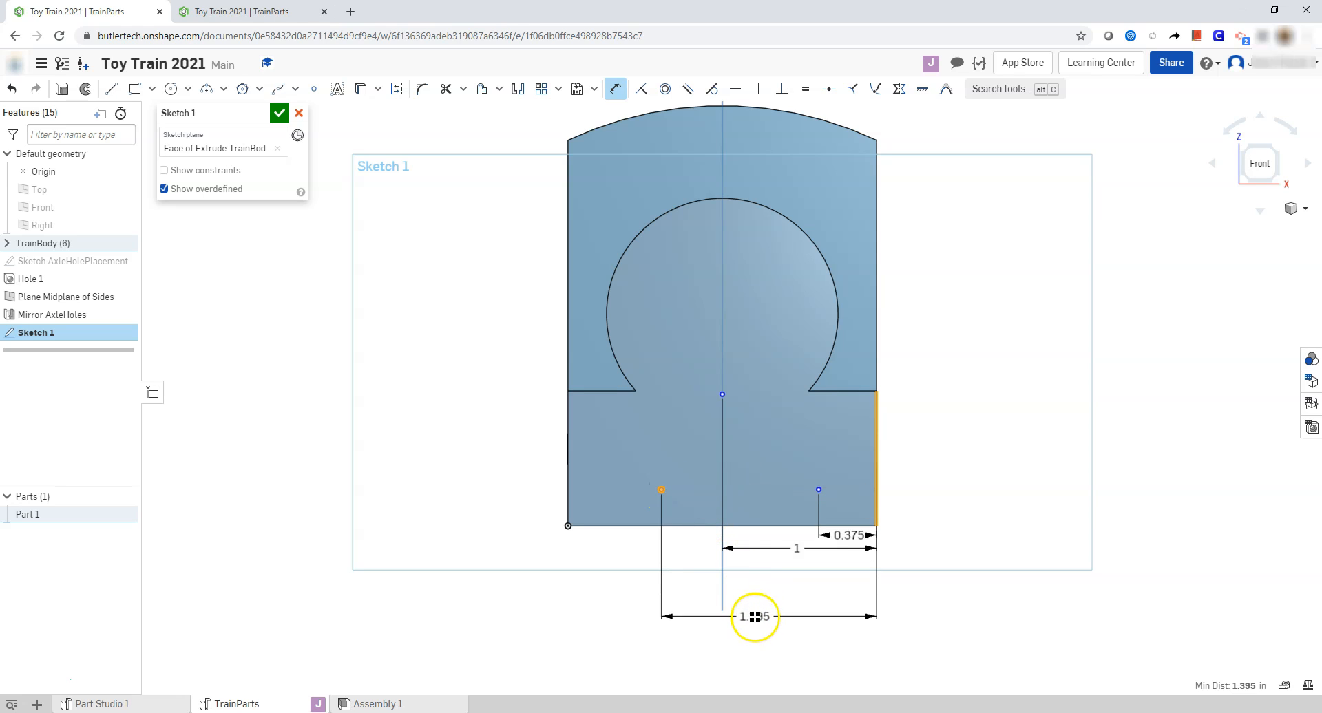
pyautogui.click(755, 616)
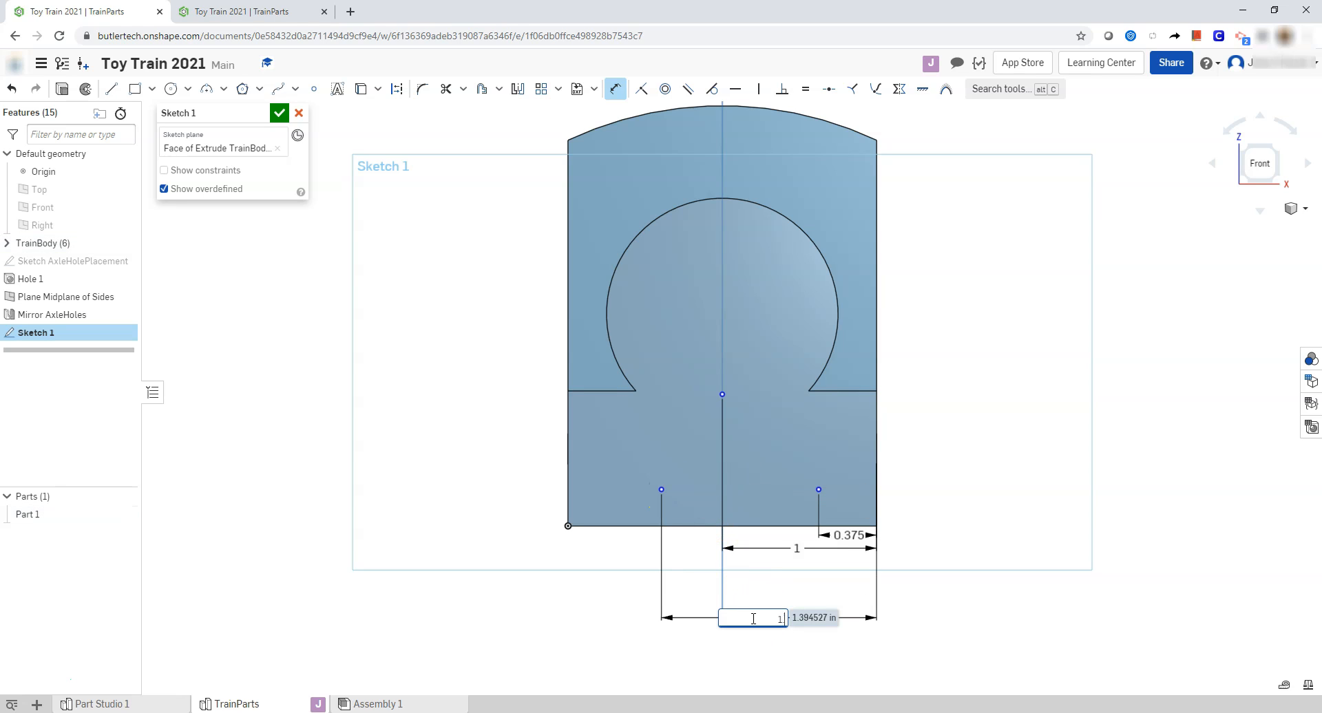
pyautogui.write('1.625')
pyautogui.press('Return')
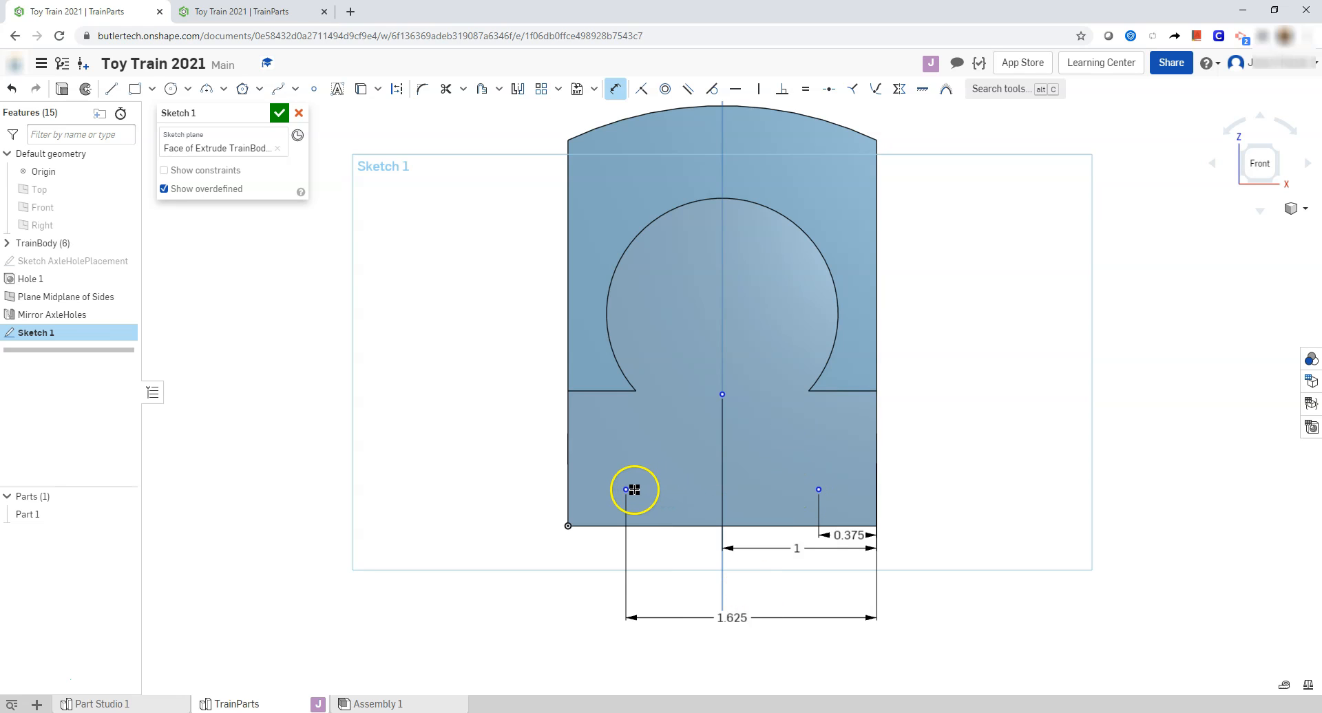
# Dimension the lower points 0.125 in above the face's bottom edge, checking the height on the part drawing.
pyautogui.click(830, 501)
pyautogui.click(841, 526)
pyautogui.click(913, 510)
pyautogui.hotkey('alt', 'Tab')
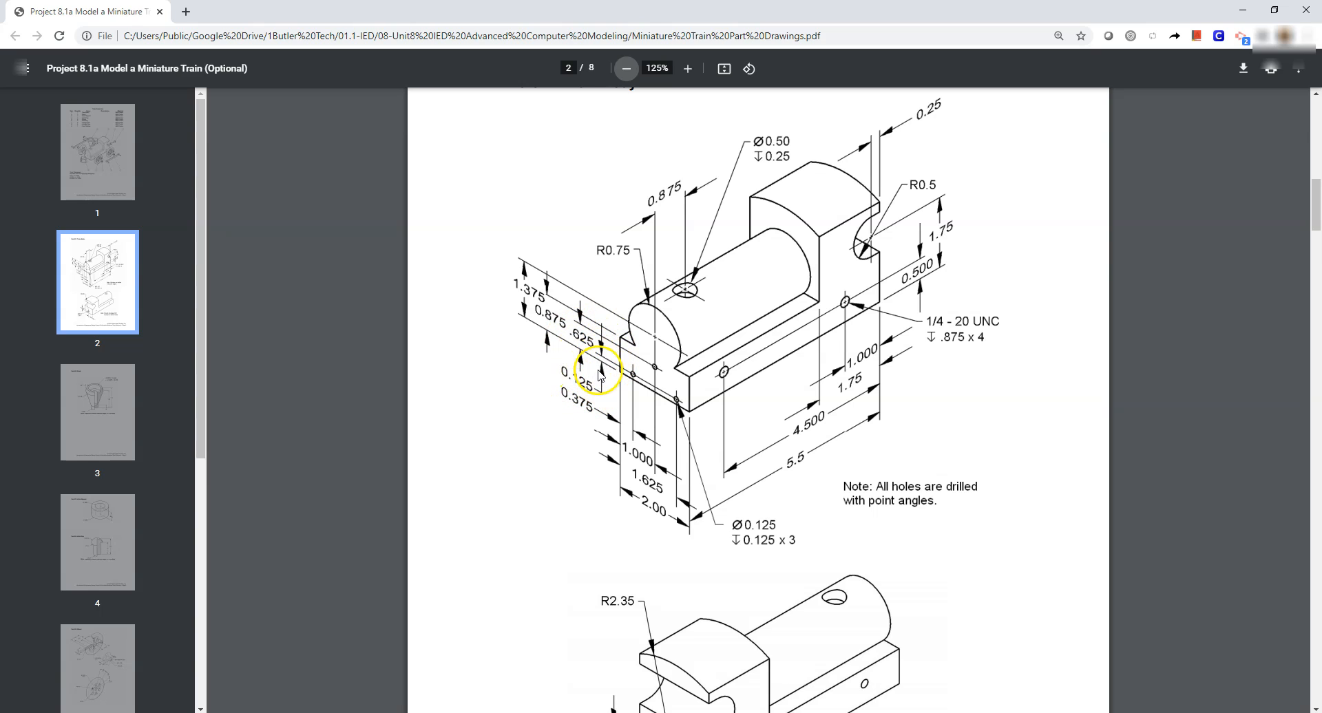
pyautogui.hotkey('alt', 'Tab')
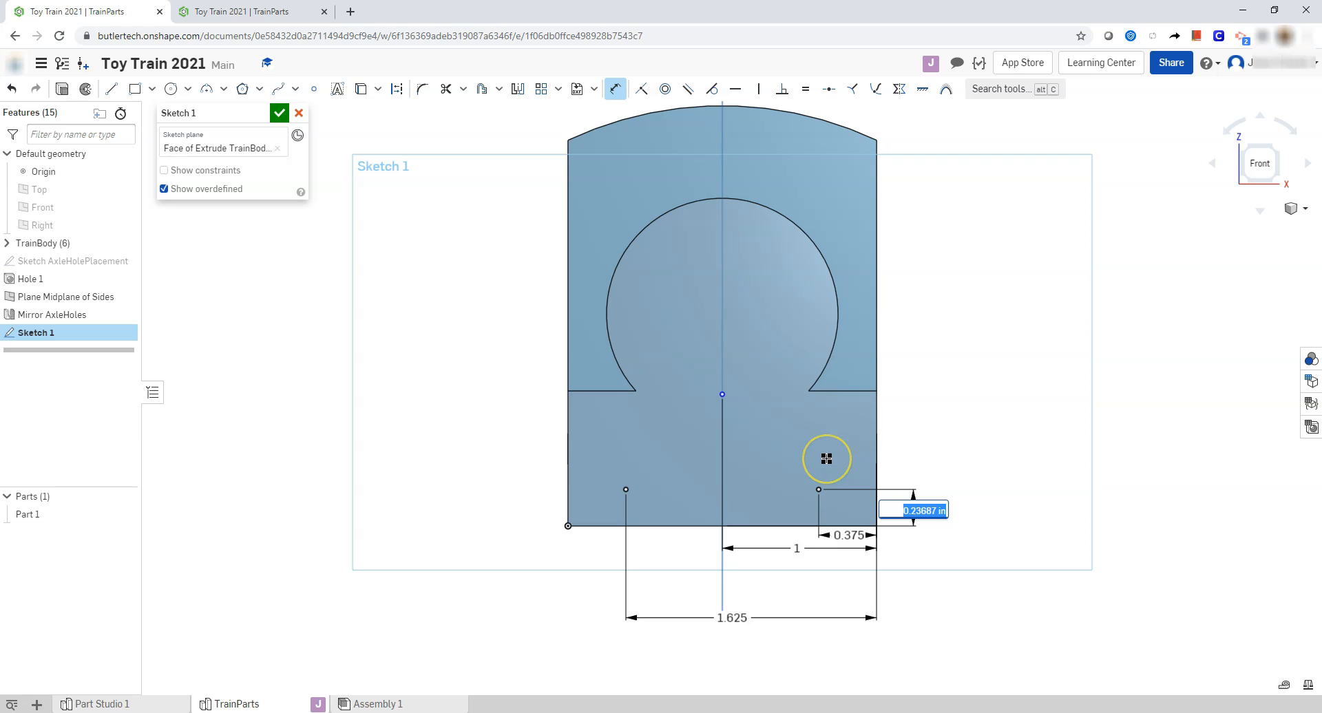
pyautogui.press('Return')
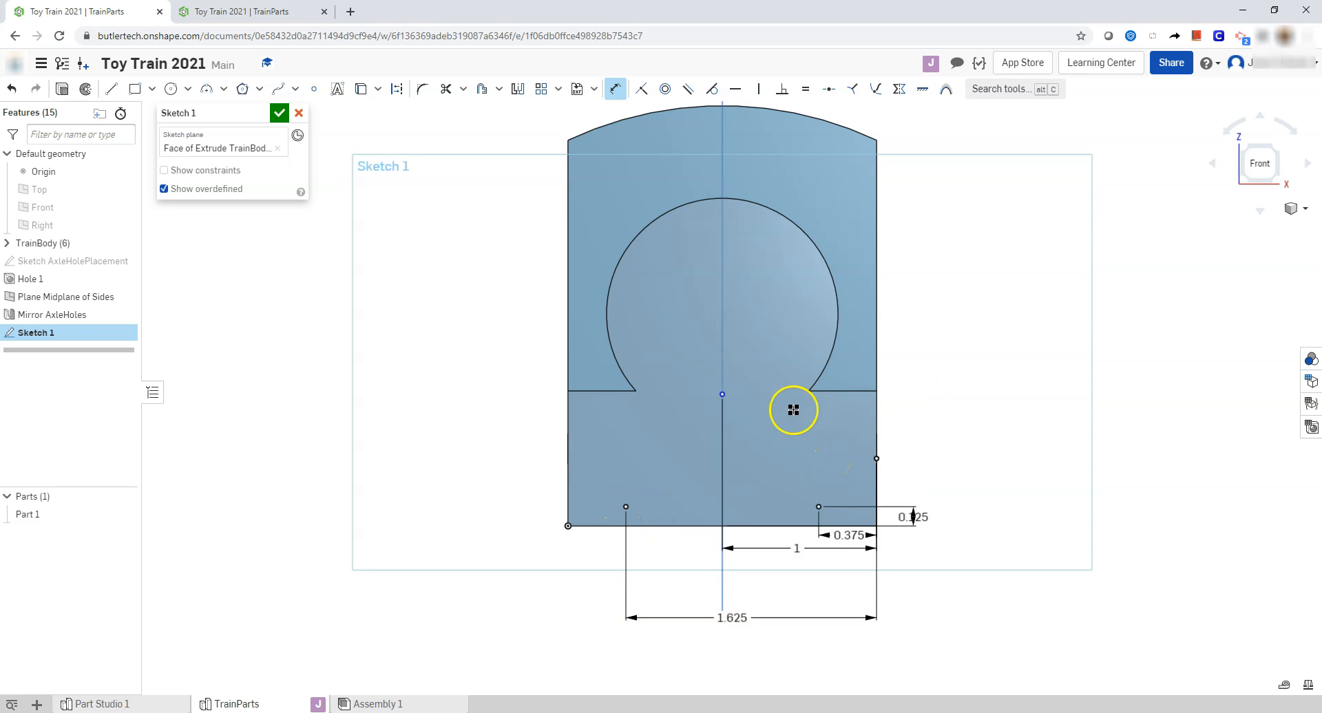
# Dimension the upper point 0.625 in above the face's bottom edge, checking the height on the part drawing.
pyautogui.click(726, 396)
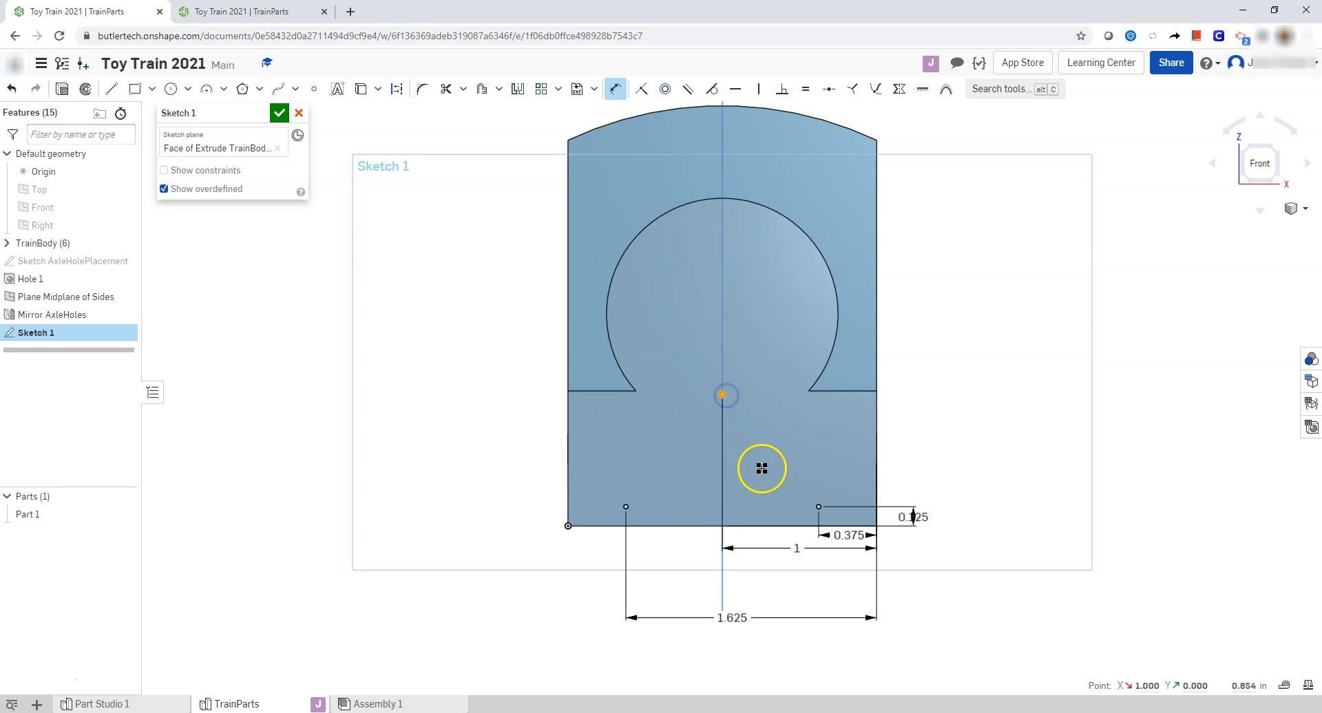
pyautogui.click(779, 526)
pyautogui.click(959, 475)
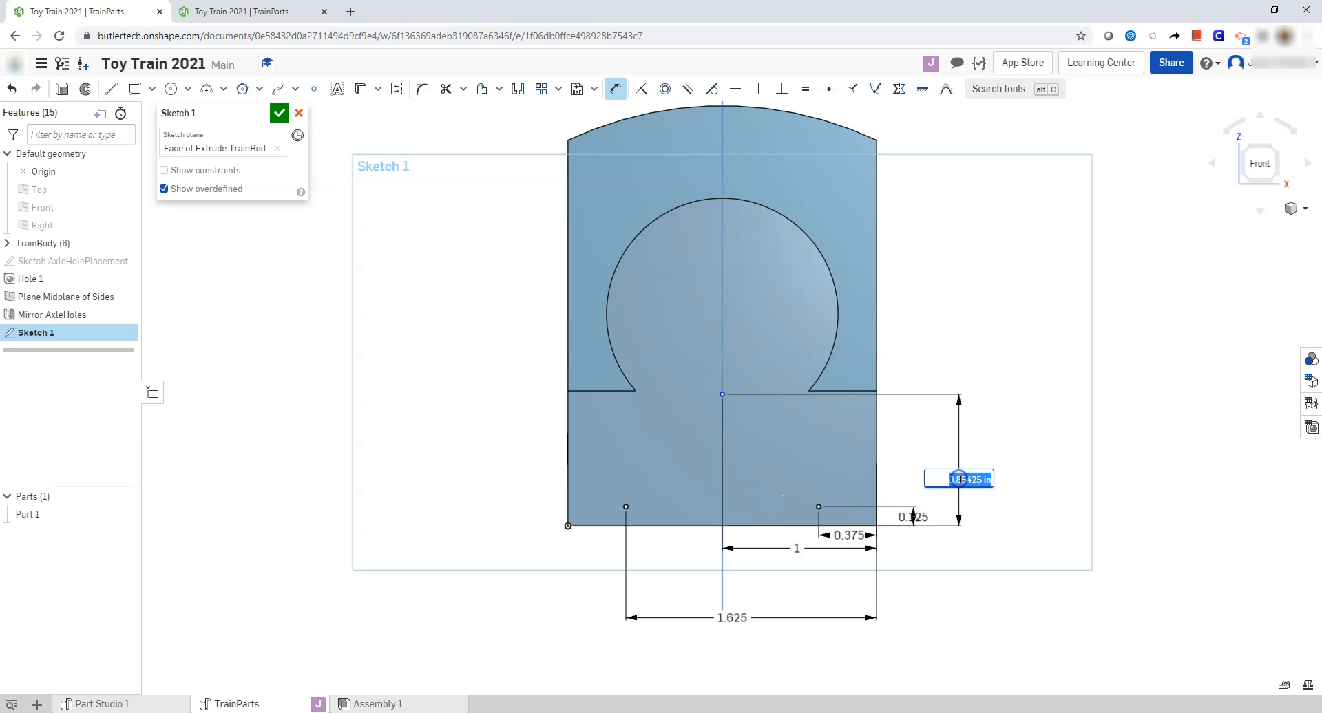
pyautogui.hotkey('alt', 'Tab')
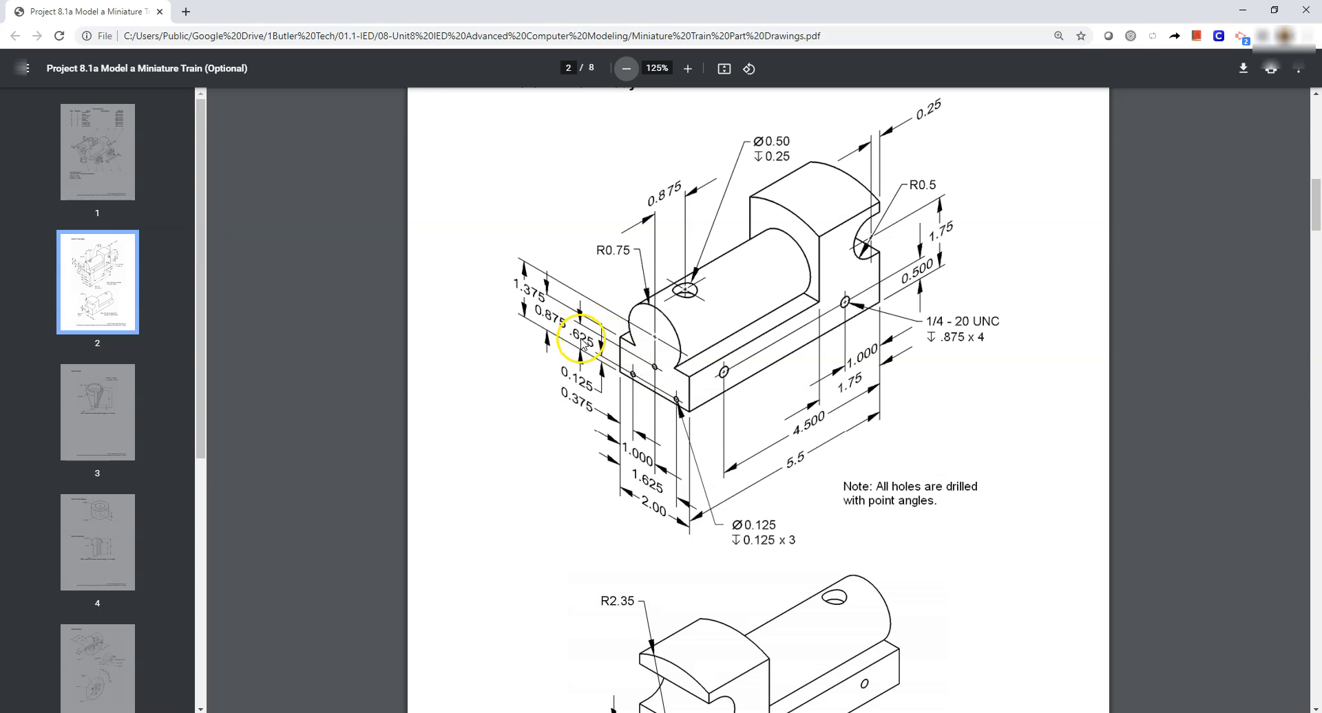
pyautogui.hotkey('alt', 'Tab')
pyautogui.write('.625')
pyautogui.press('Return')
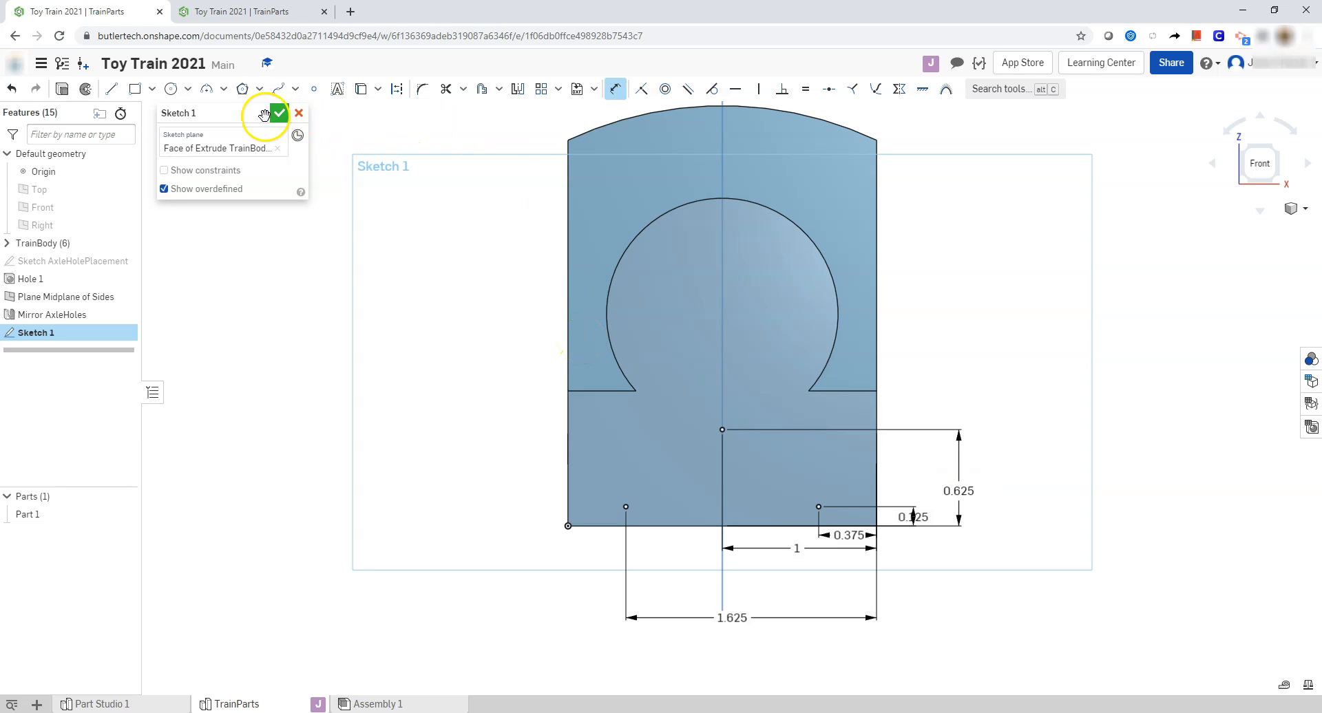
# Name the sketch Sketch CowCatcherHoles and accept it.
pyautogui.click(258, 115)
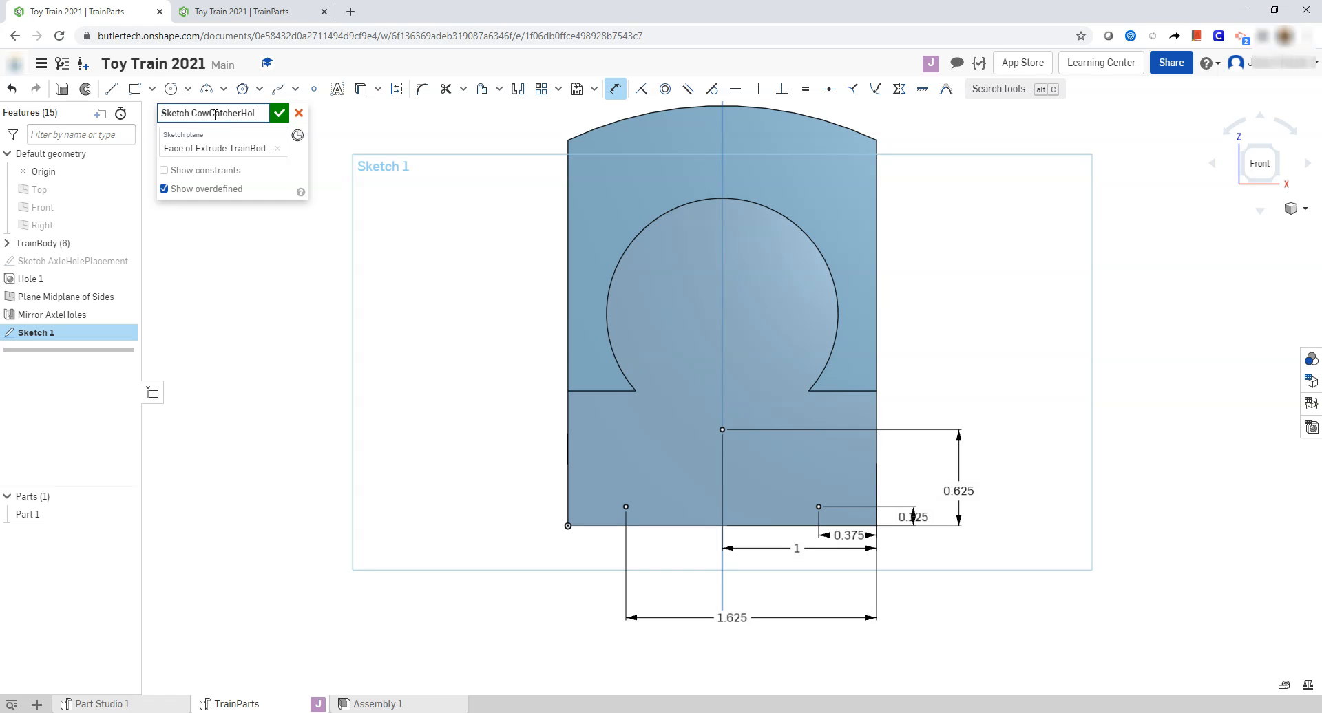
pyautogui.write('Sketch CowCatcherHoles')
pyautogui.press('Return')
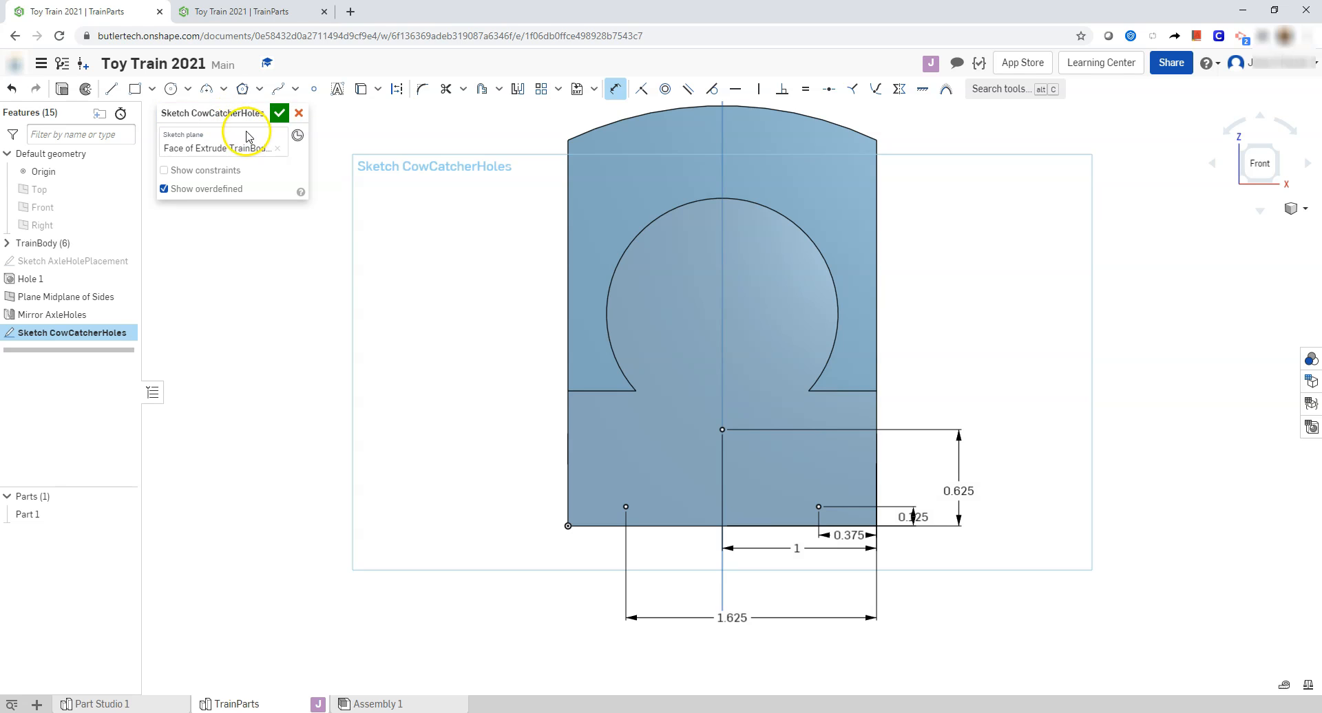
pyautogui.click(277, 115)
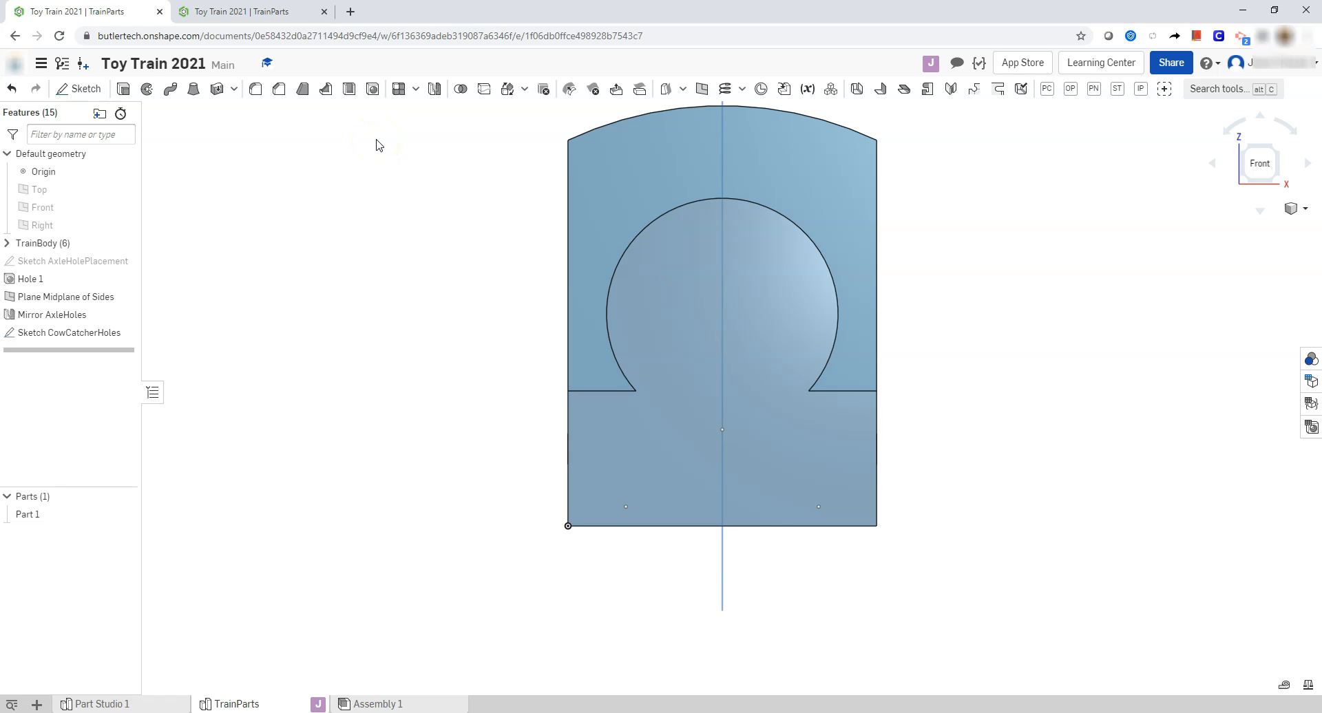
# Set up a simple blind Custom hole, 0.125 in diameter and 0.125 in deep, checking the callout on the part drawing.
pyautogui.click(372, 90)
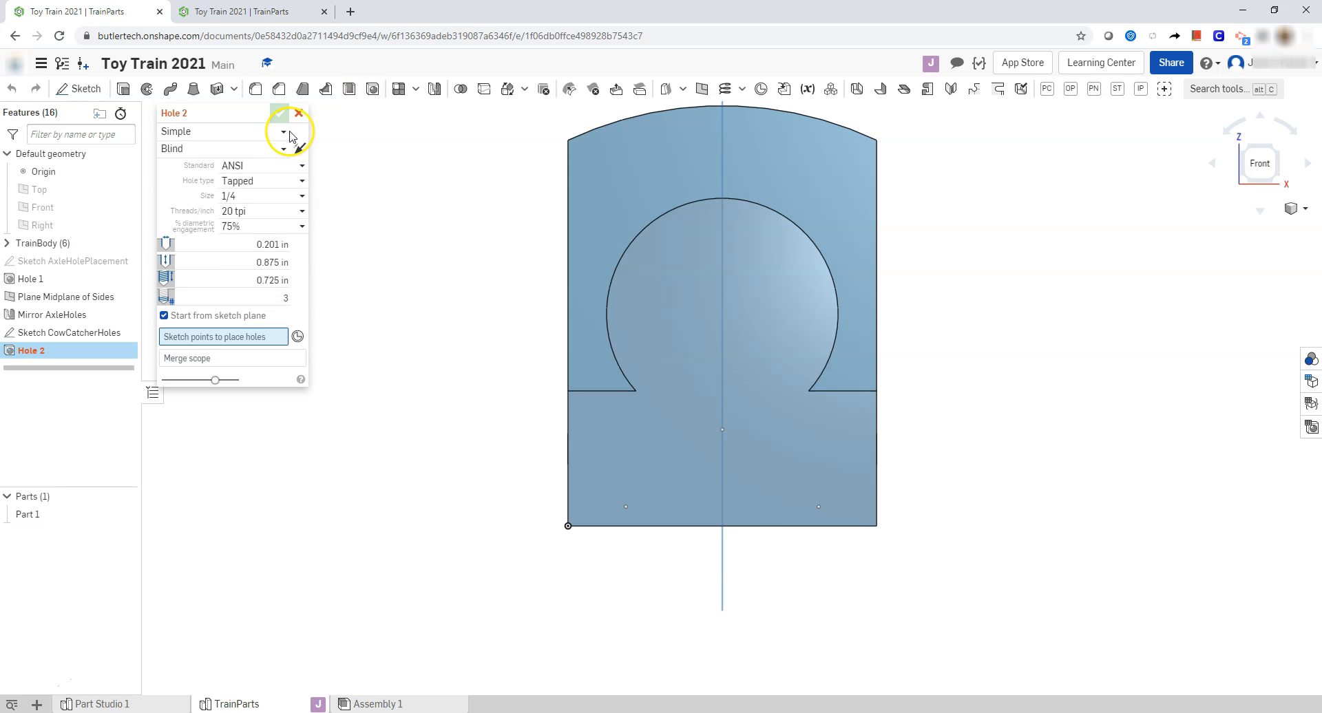
pyautogui.click(269, 166)
pyautogui.click(241, 186)
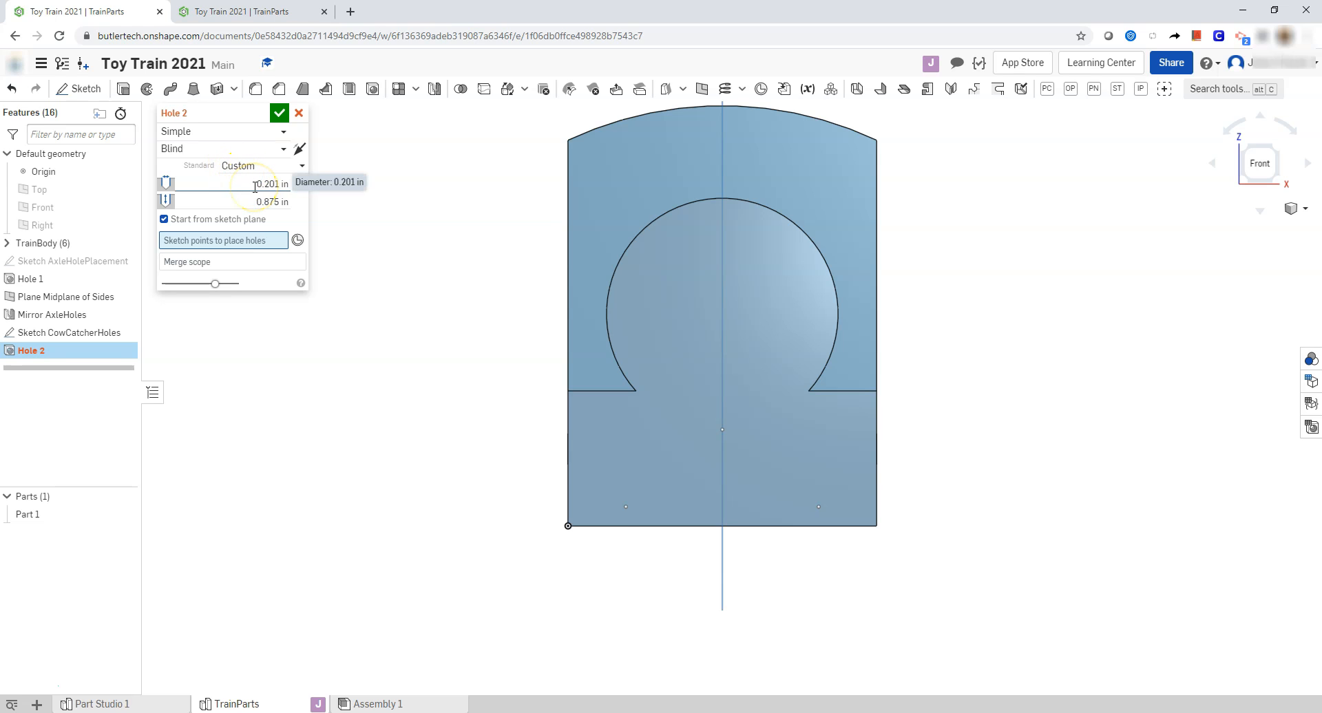
pyautogui.hotkey('alt', 'Tab')
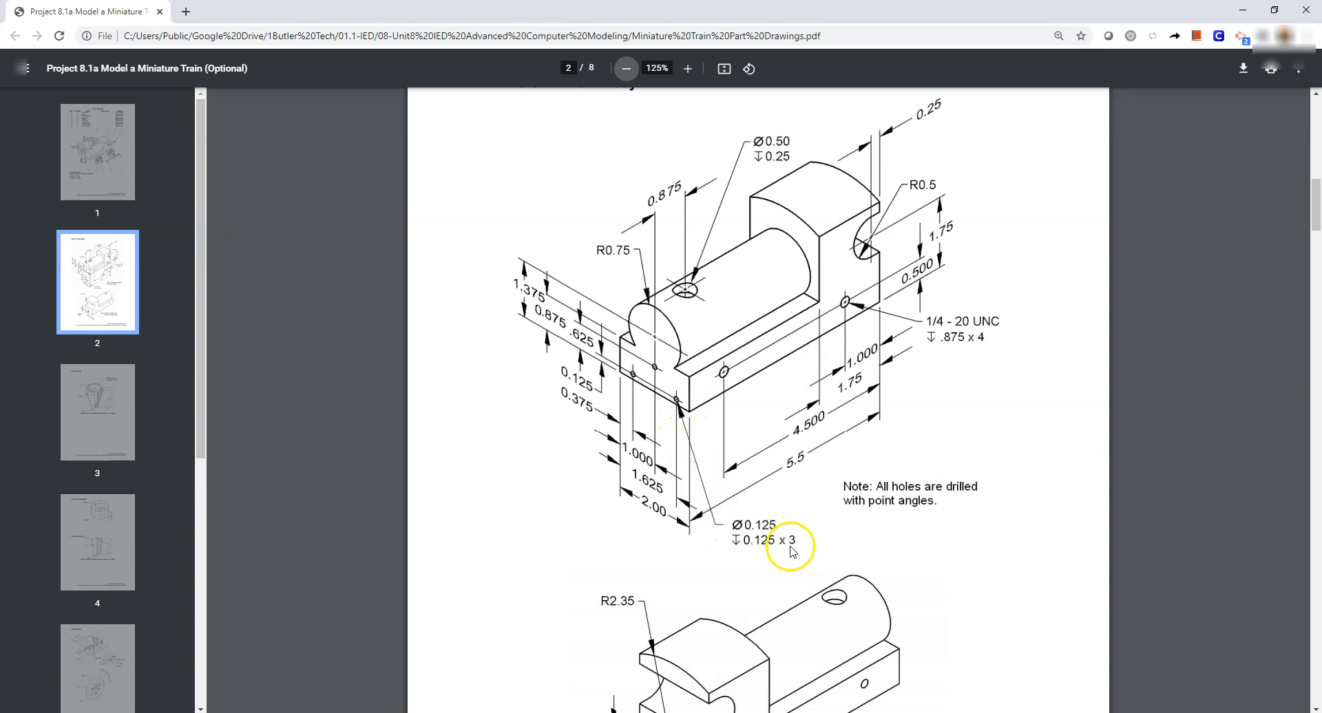
pyautogui.hotkey('alt', 'Tab')
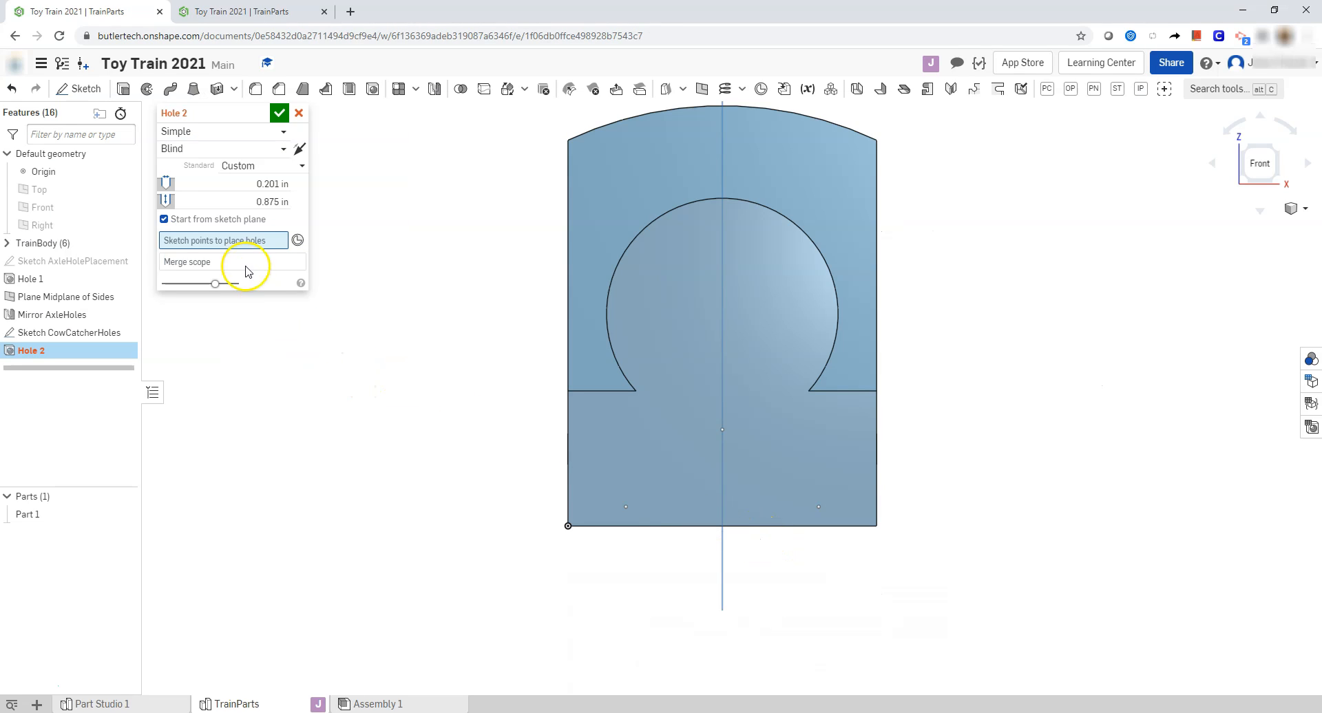
pyautogui.click(248, 185)
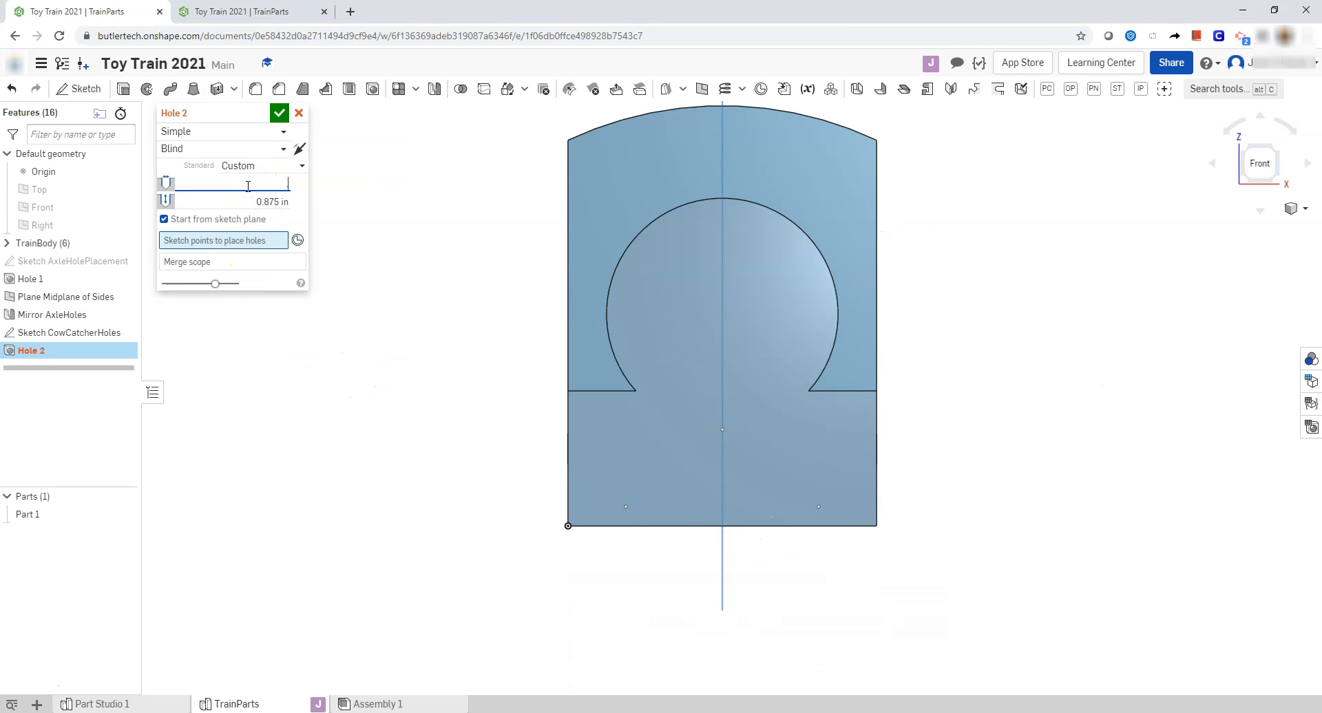
pyautogui.write('.125')
pyautogui.press('Tab')
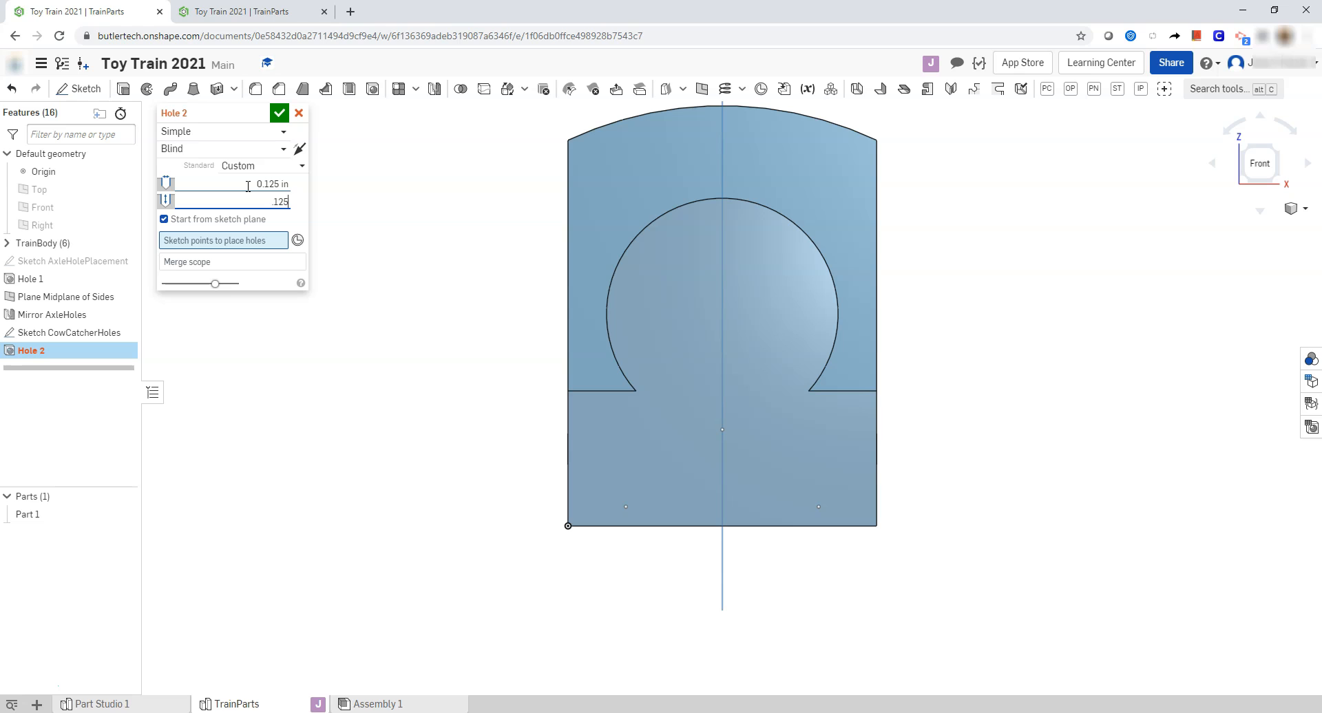
# Place the hole at all three cow catcher sketch points, name the feature Hole CowCatcher and accept it.
pyautogui.click(612, 390)
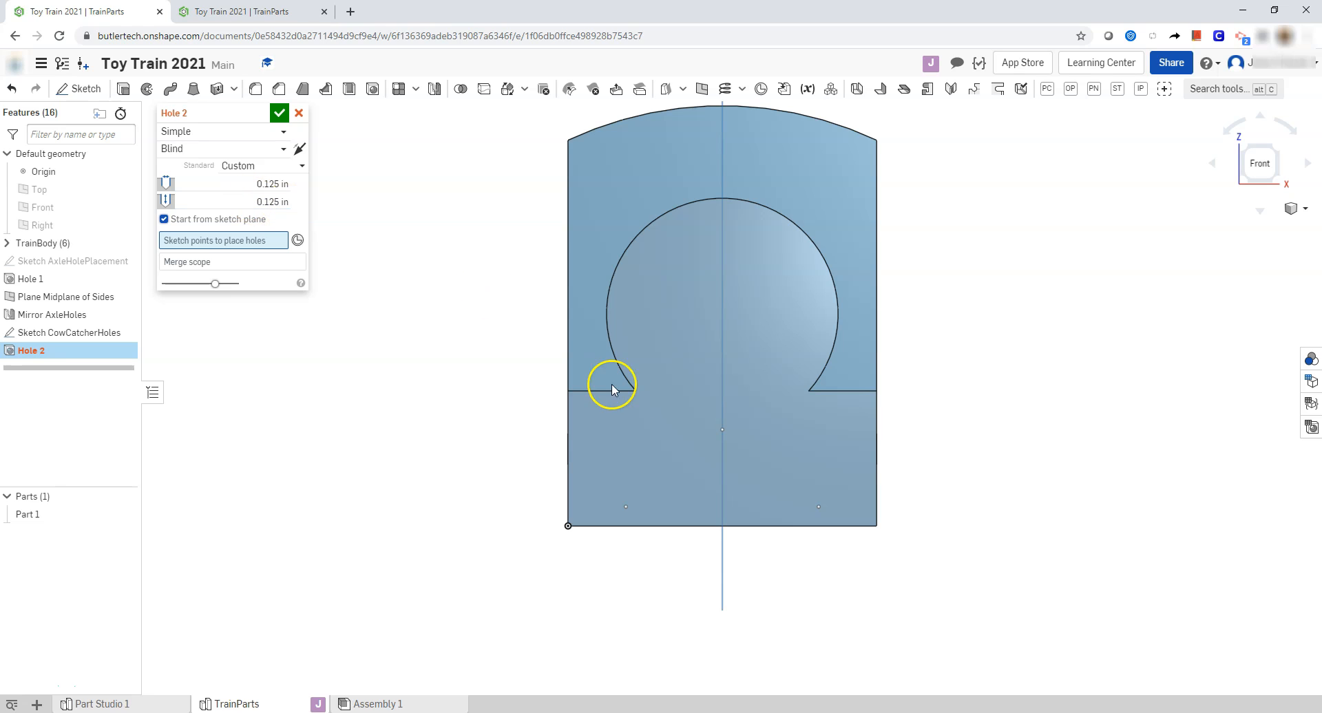
pyautogui.click(721, 431)
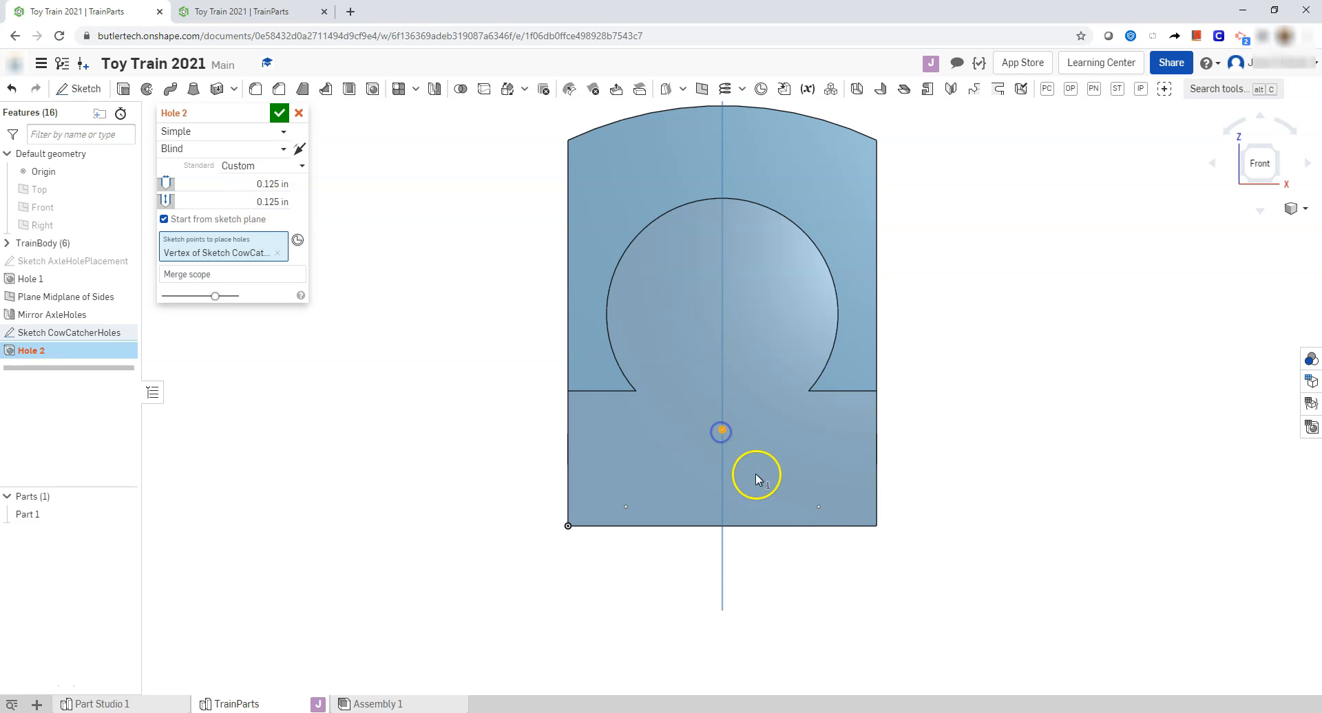
pyautogui.click(819, 510)
pyautogui.click(626, 508)
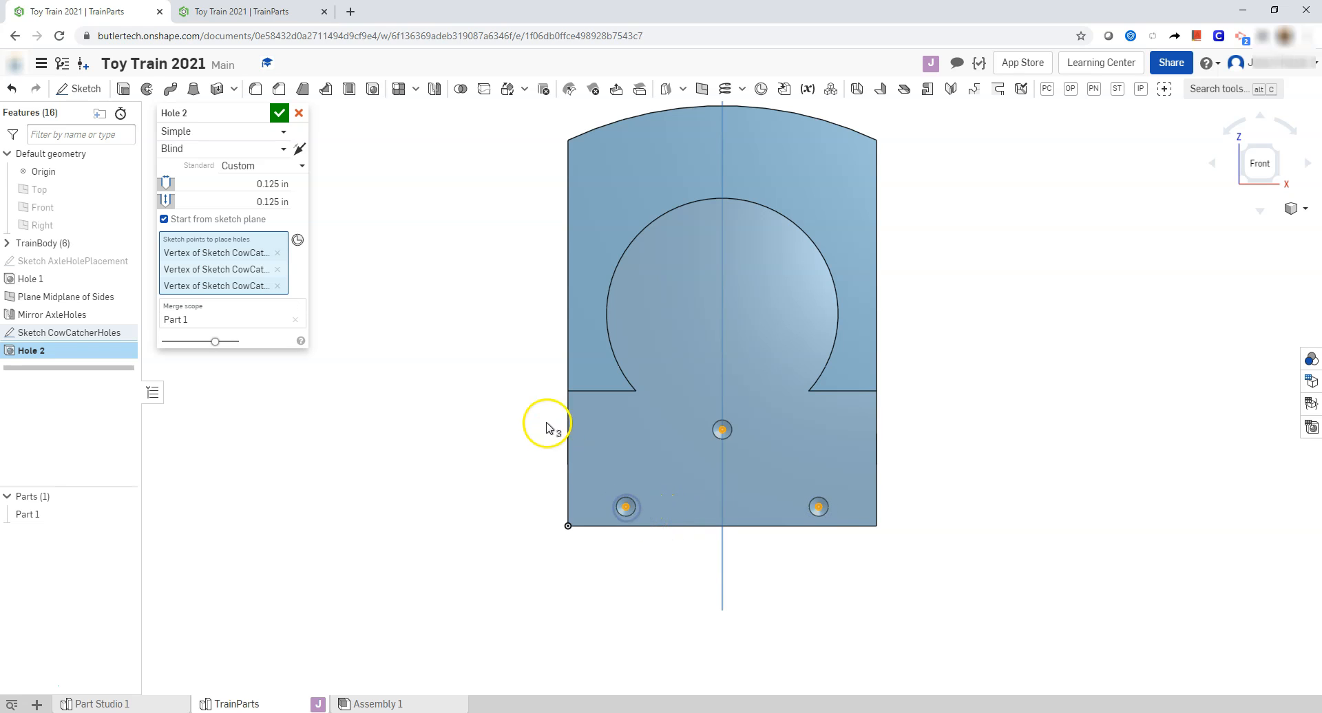
pyautogui.click(215, 119)
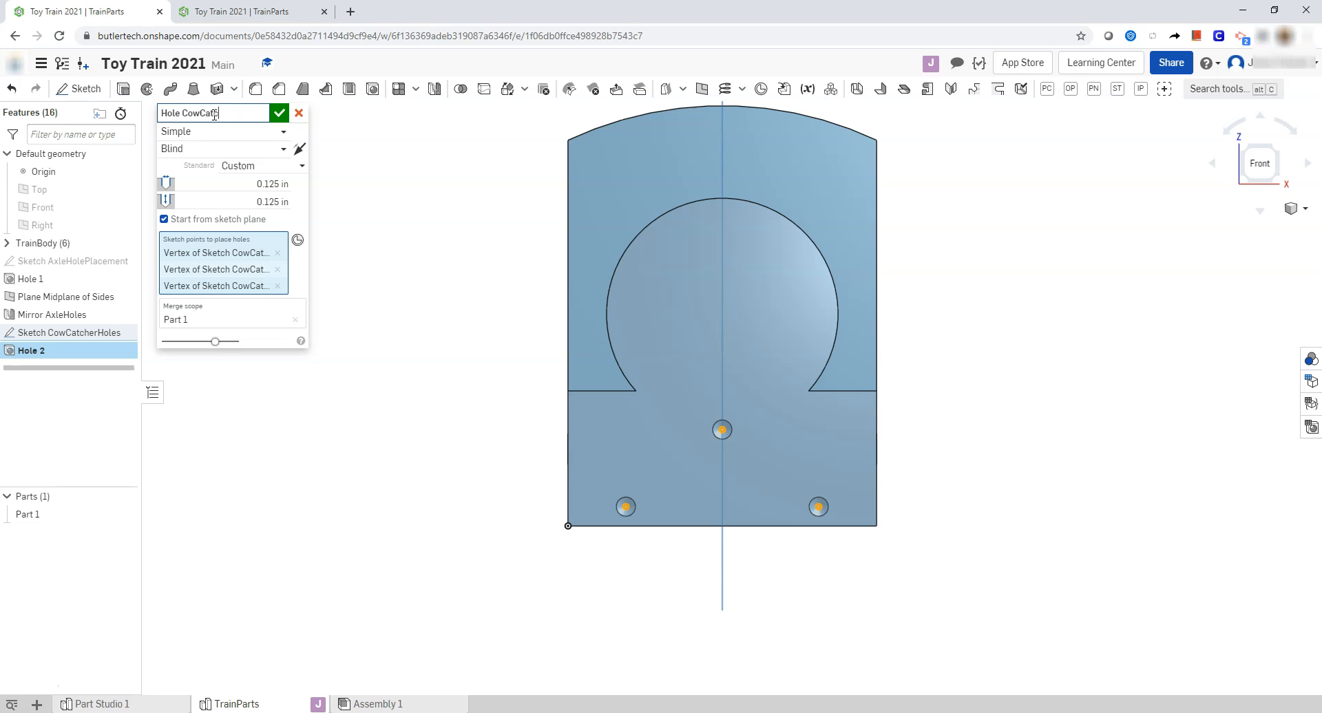
pyautogui.click(279, 113)
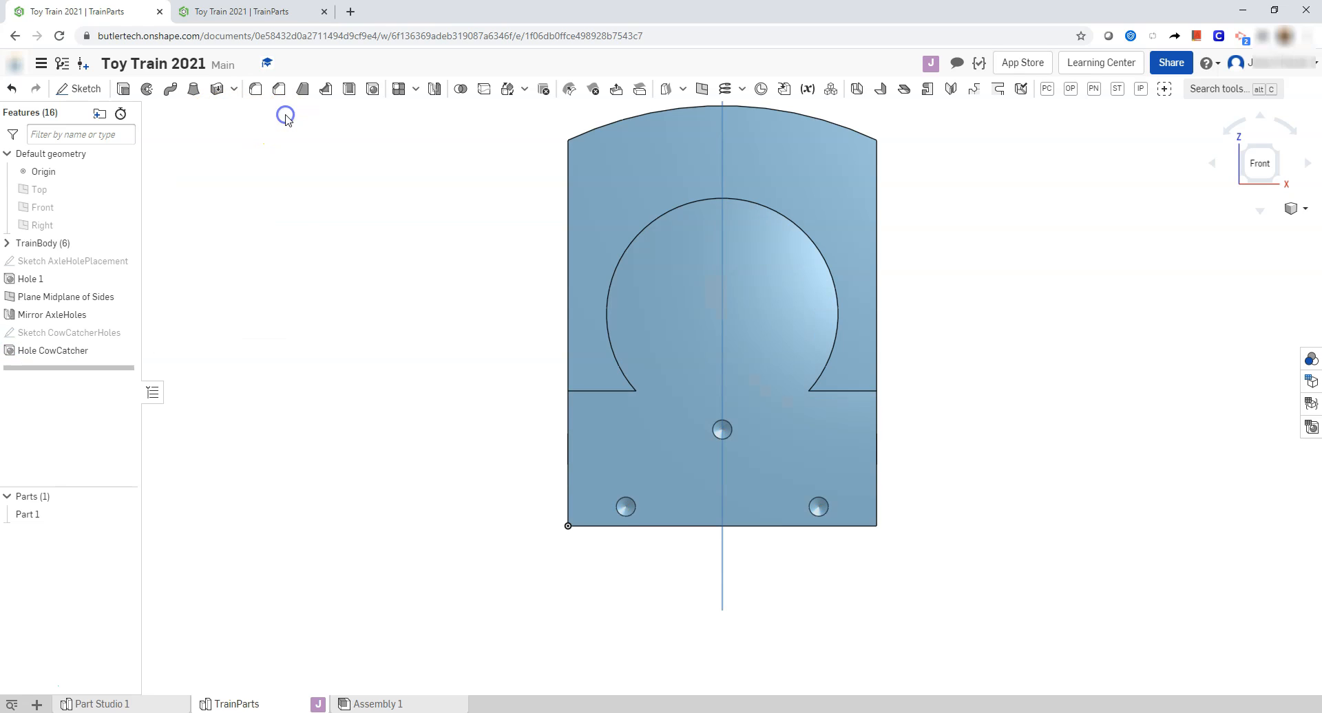
pyautogui.click(6, 244)
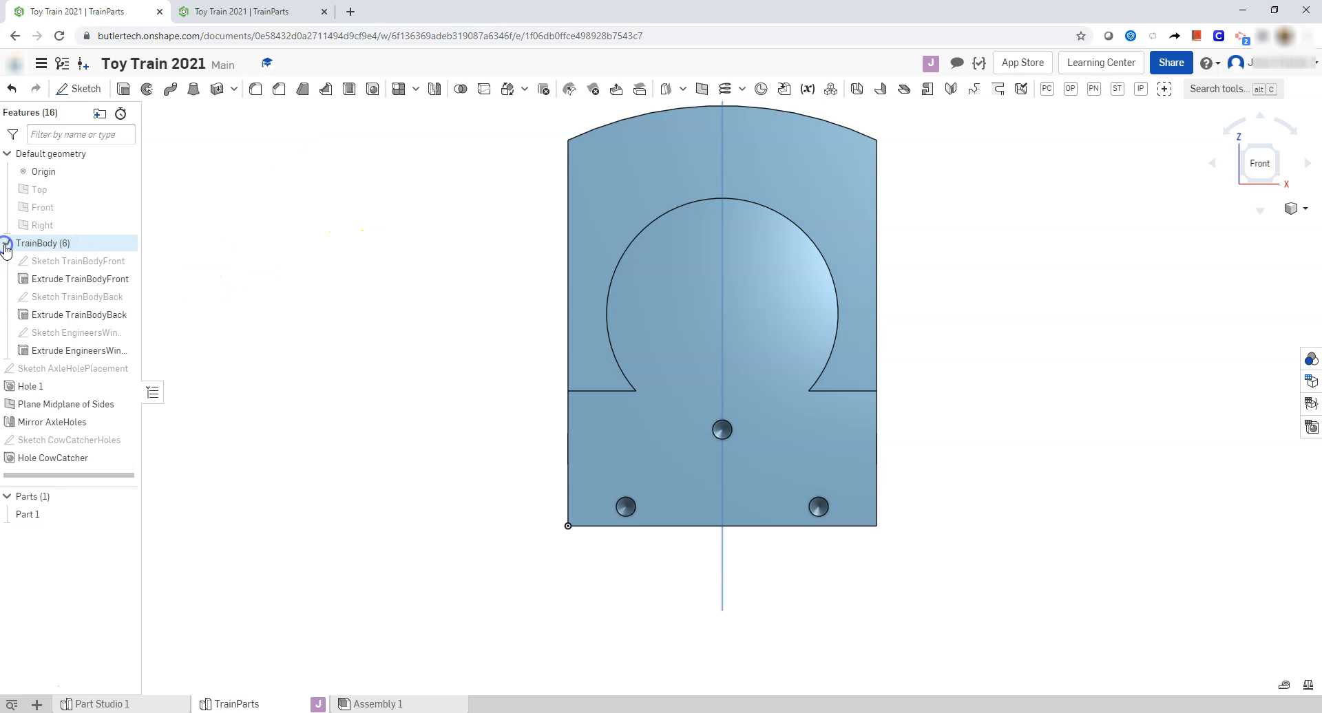
pyautogui.click(6, 245)
pyautogui.click(6, 244)
pyautogui.click(7, 245)
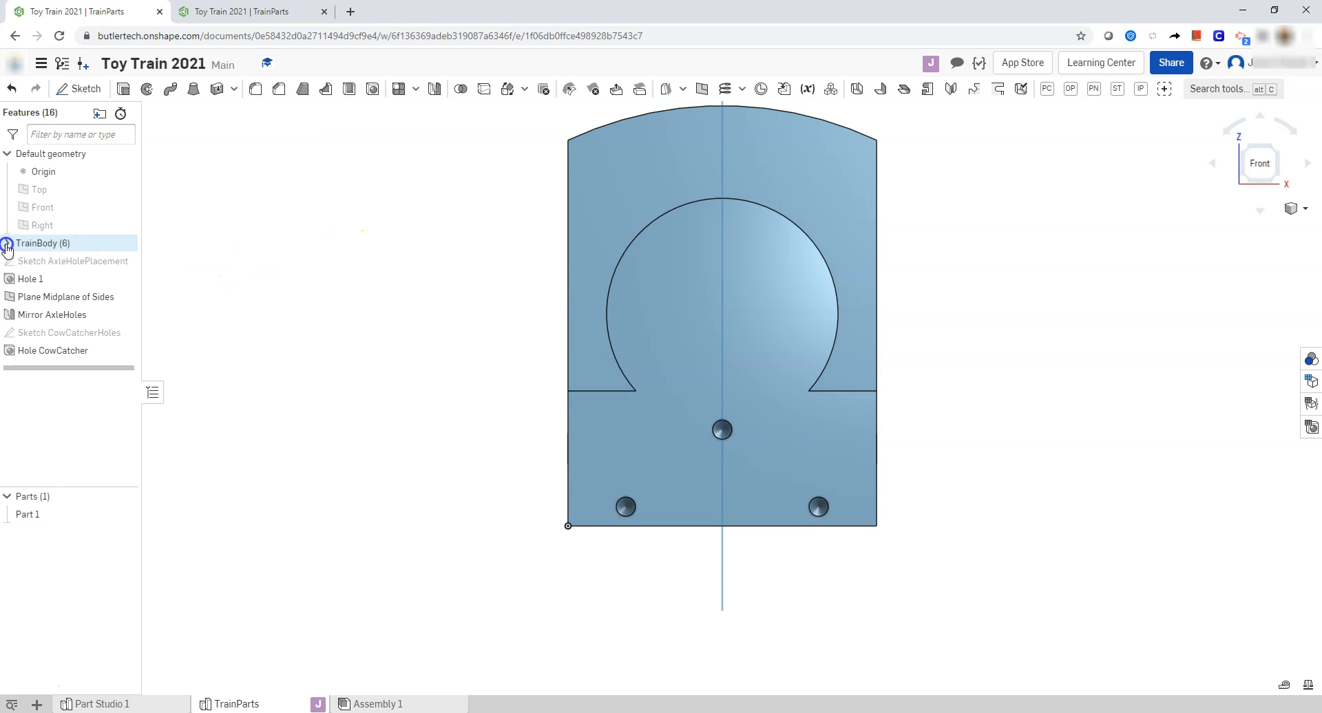
pyautogui.click(7, 245)
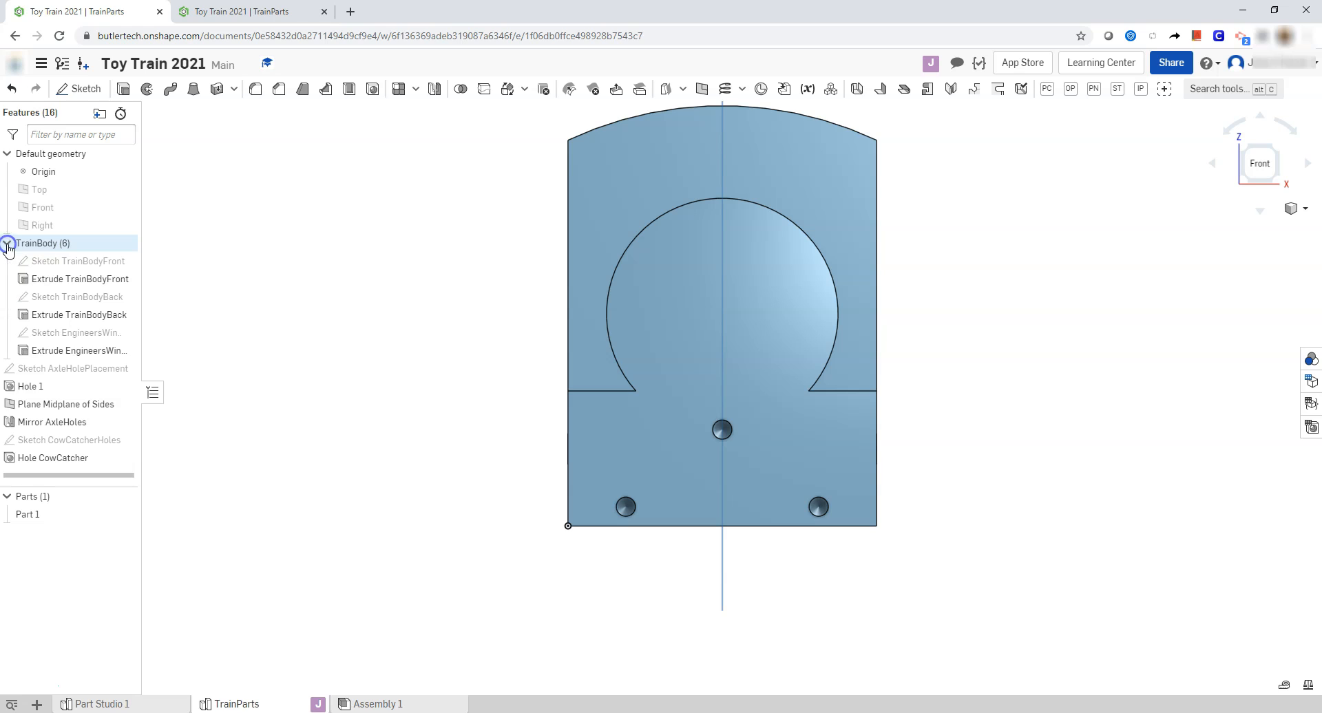
pyautogui.click(7, 245)
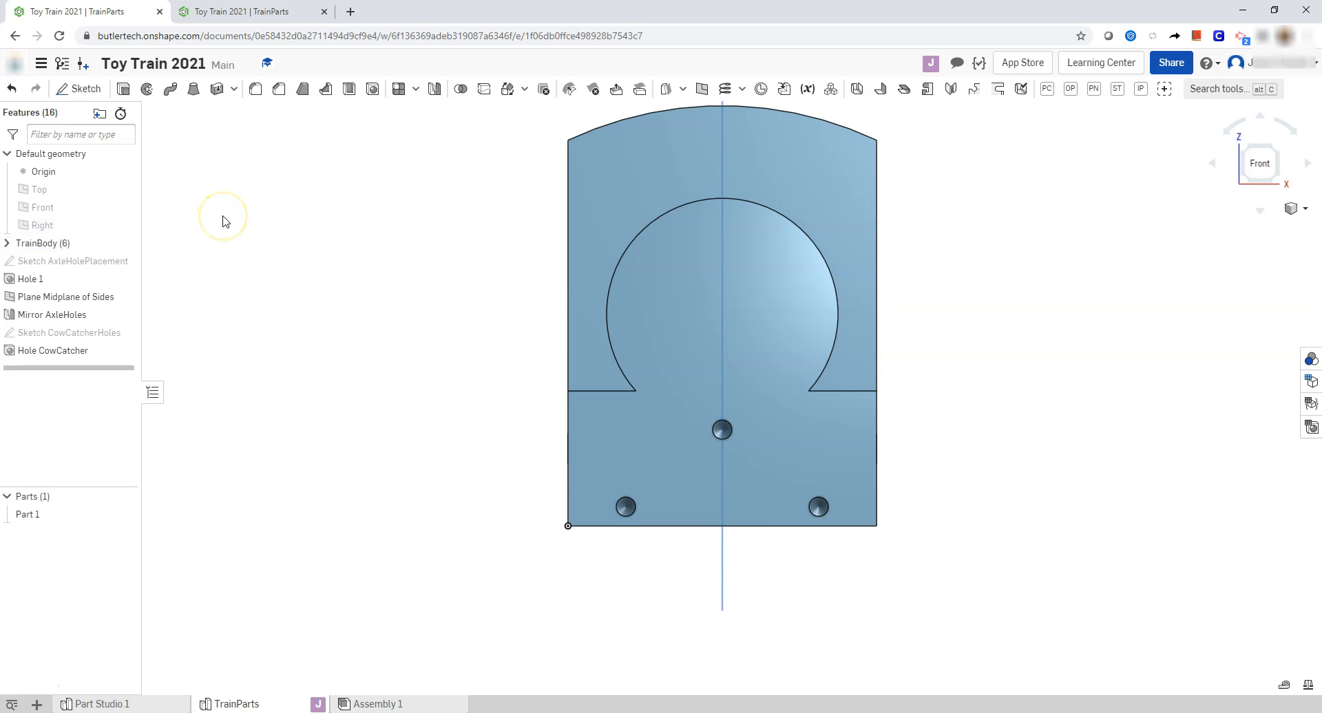
# Move Hole 1 and Sketch AxleHolePlacement into the TrainBody folder, with the sketch placed ahead of the hole.
pyautogui.moveTo(25, 279); pyautogui.dragTo(45, 249)
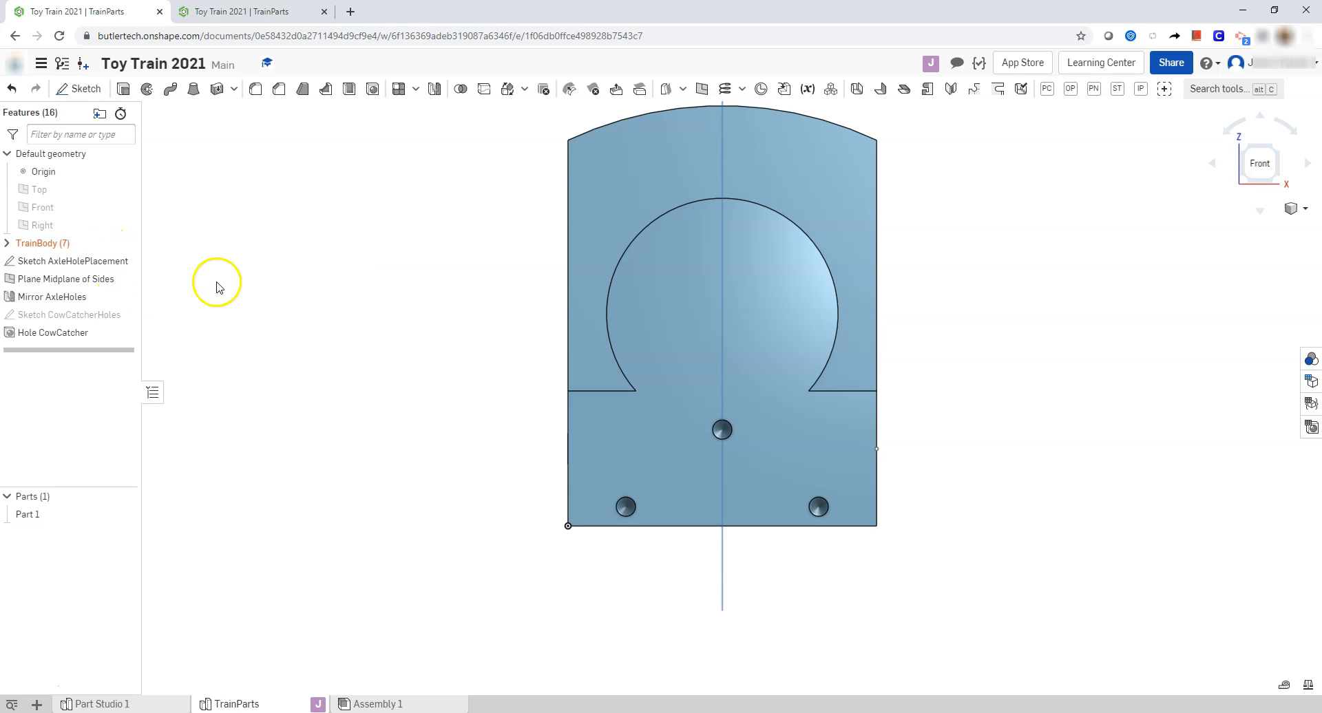
pyautogui.click(42, 246)
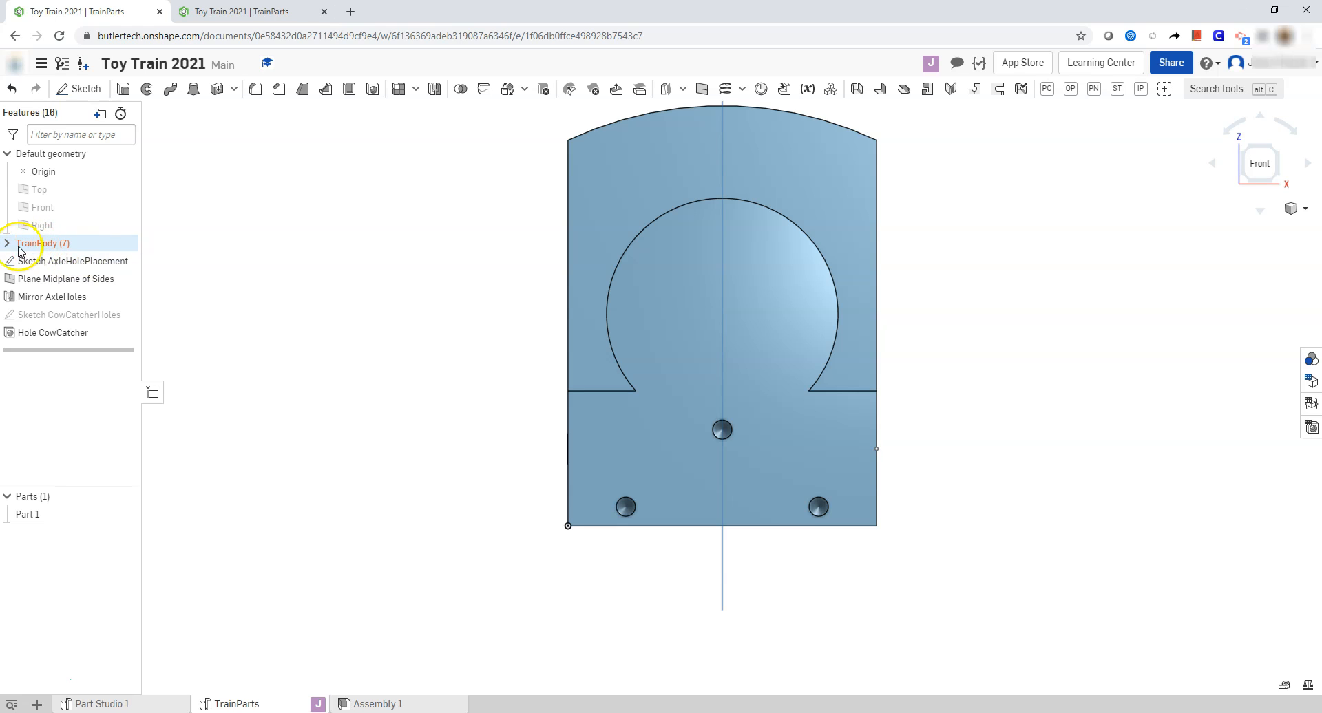
pyautogui.click(7, 245)
pyautogui.moveTo(46, 374)
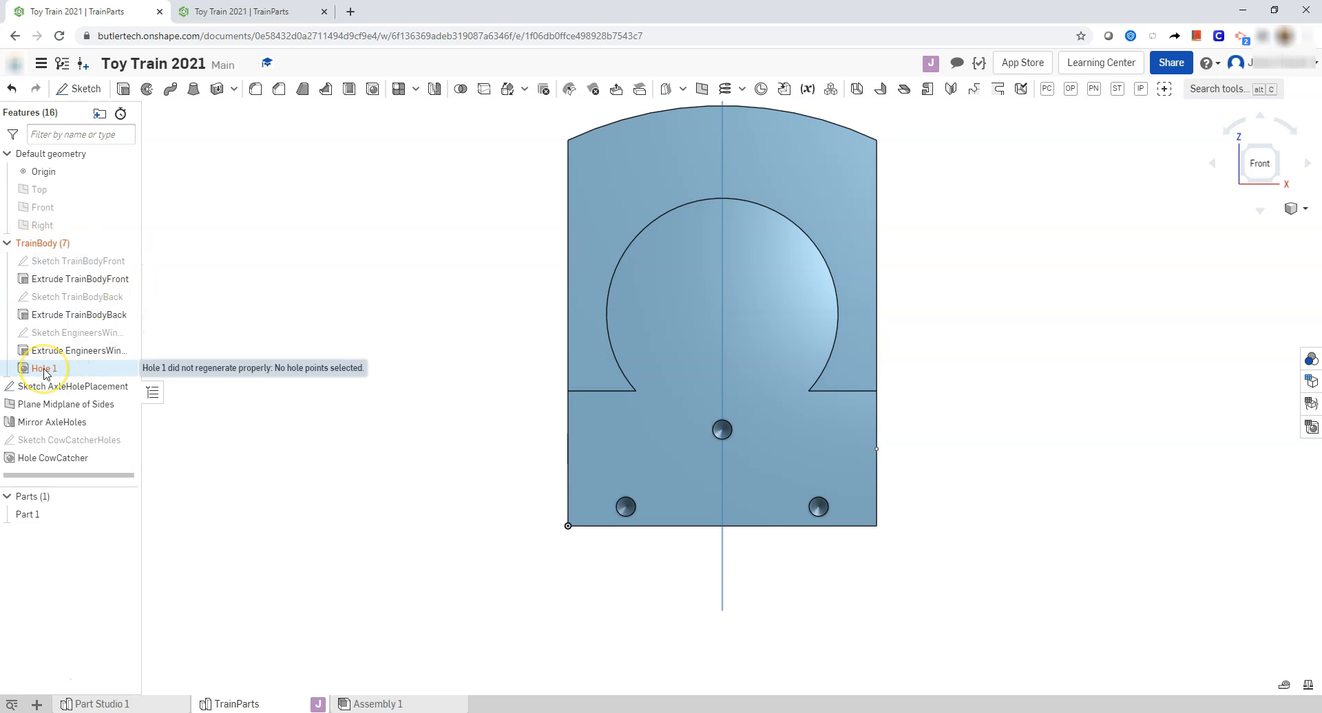
pyautogui.moveTo(62, 385); pyautogui.dragTo(60, 369)
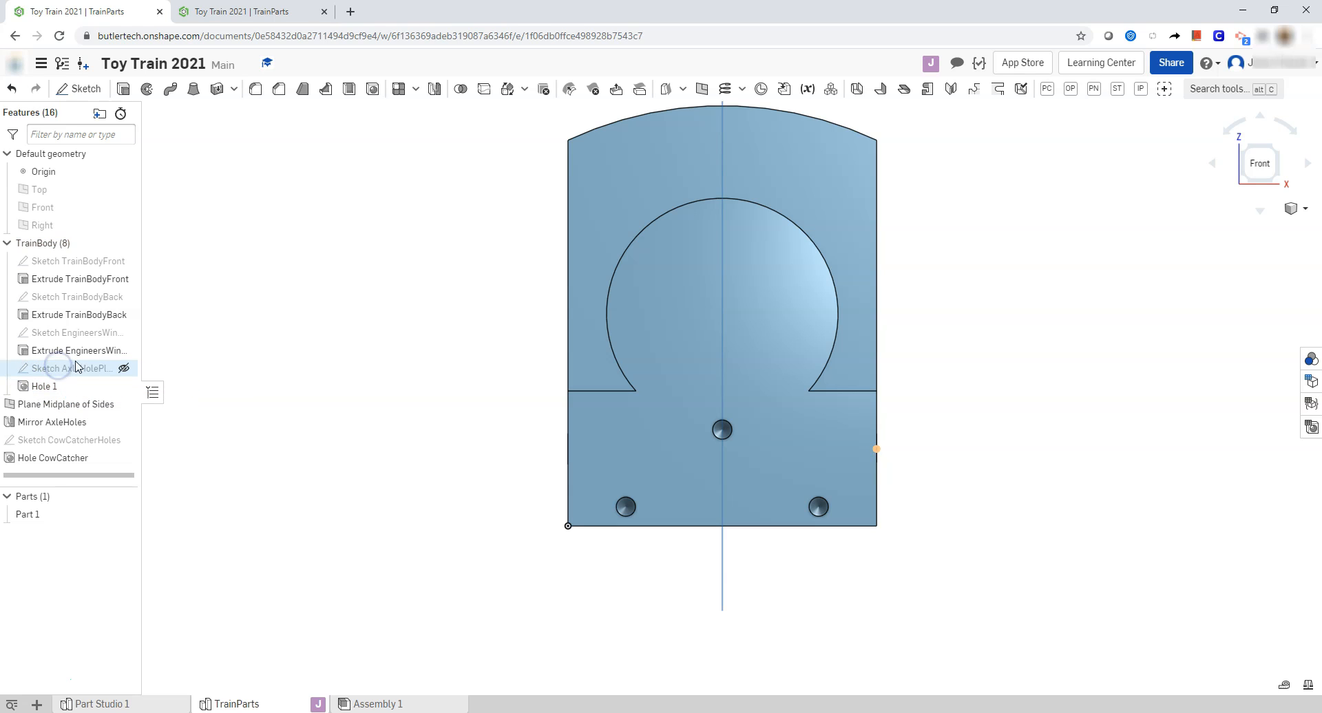
pyautogui.click(8, 244)
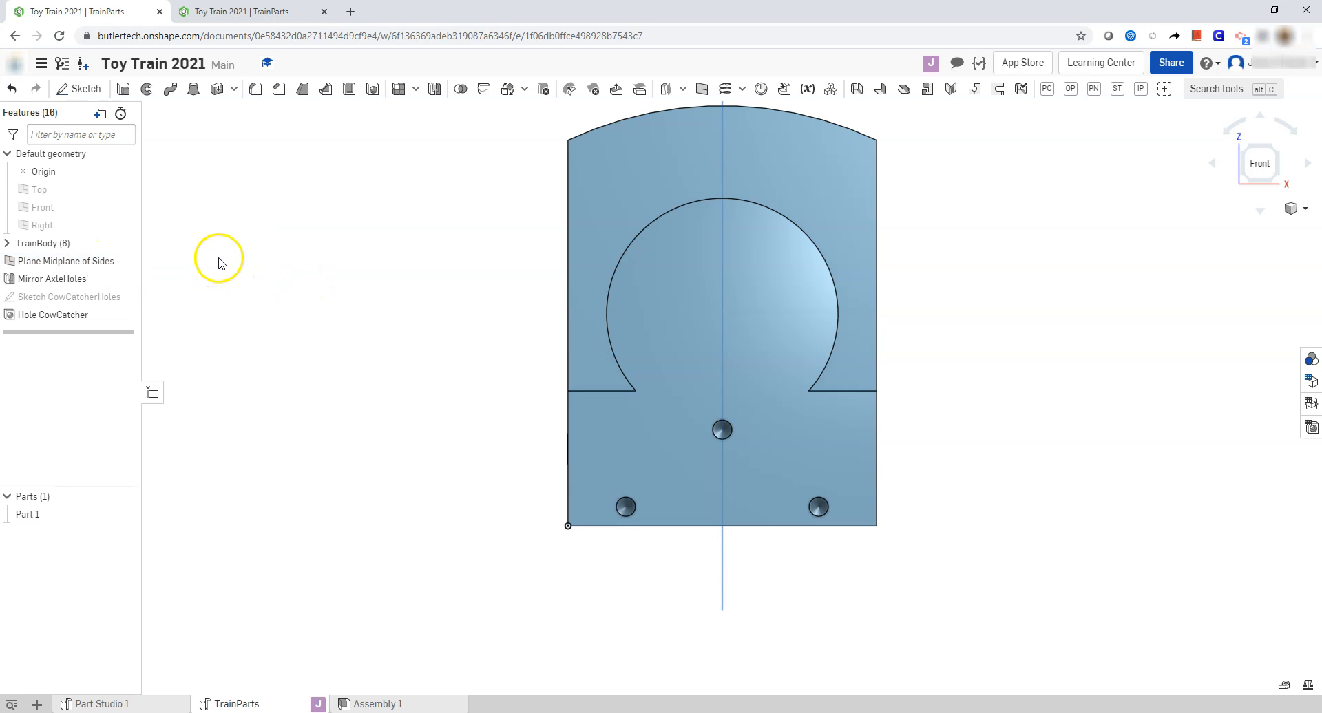
# Move the midplane, axle hole mirror, cow catcher sketch and cow catcher hole features together into the TrainBody folder.
pyautogui.click(48, 261)
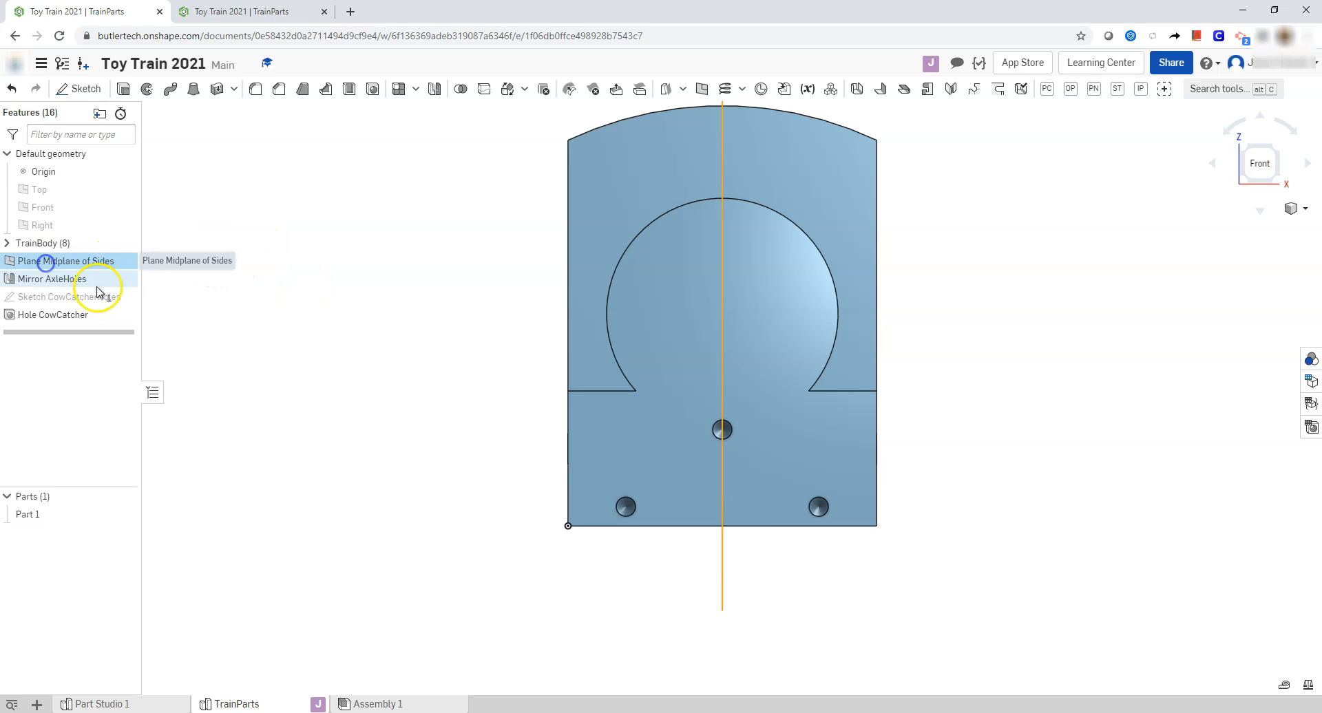
pyautogui.keyDown('shift'); pyautogui.click(63, 321); pyautogui.keyUp('shift')
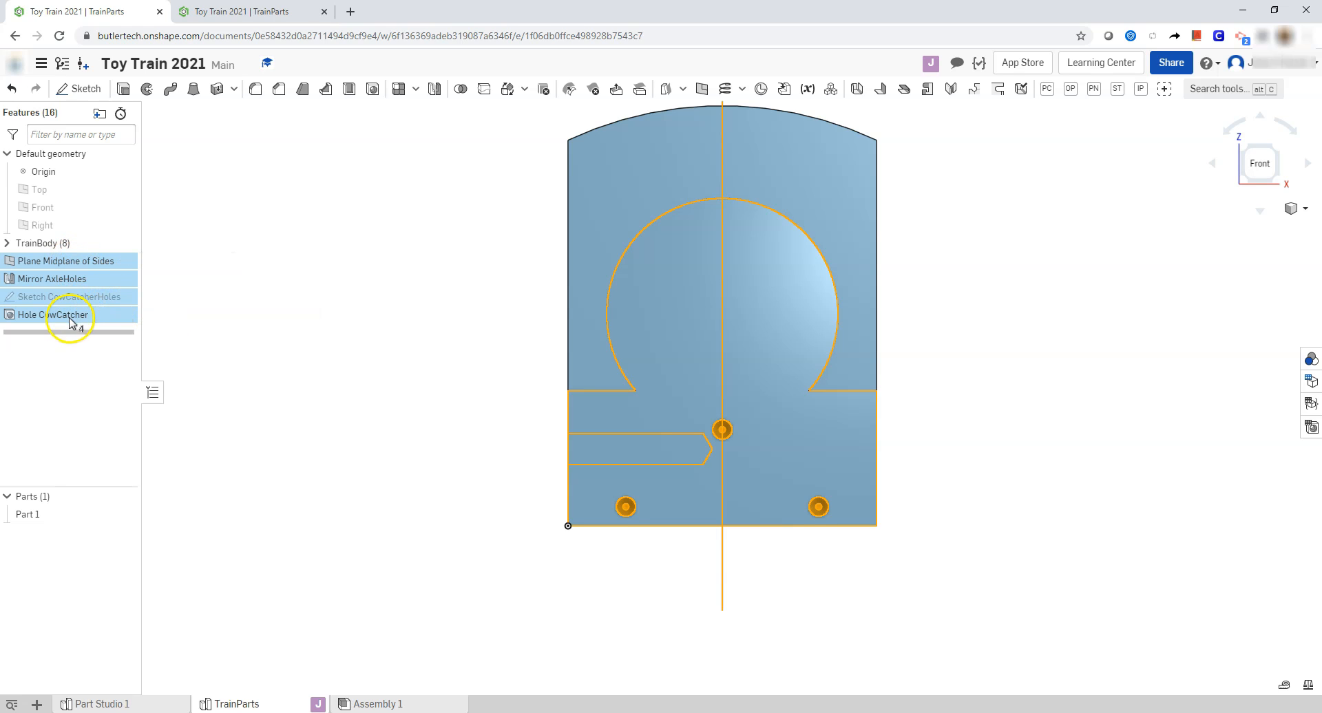
pyautogui.moveTo(60, 265); pyautogui.dragTo(56, 246)
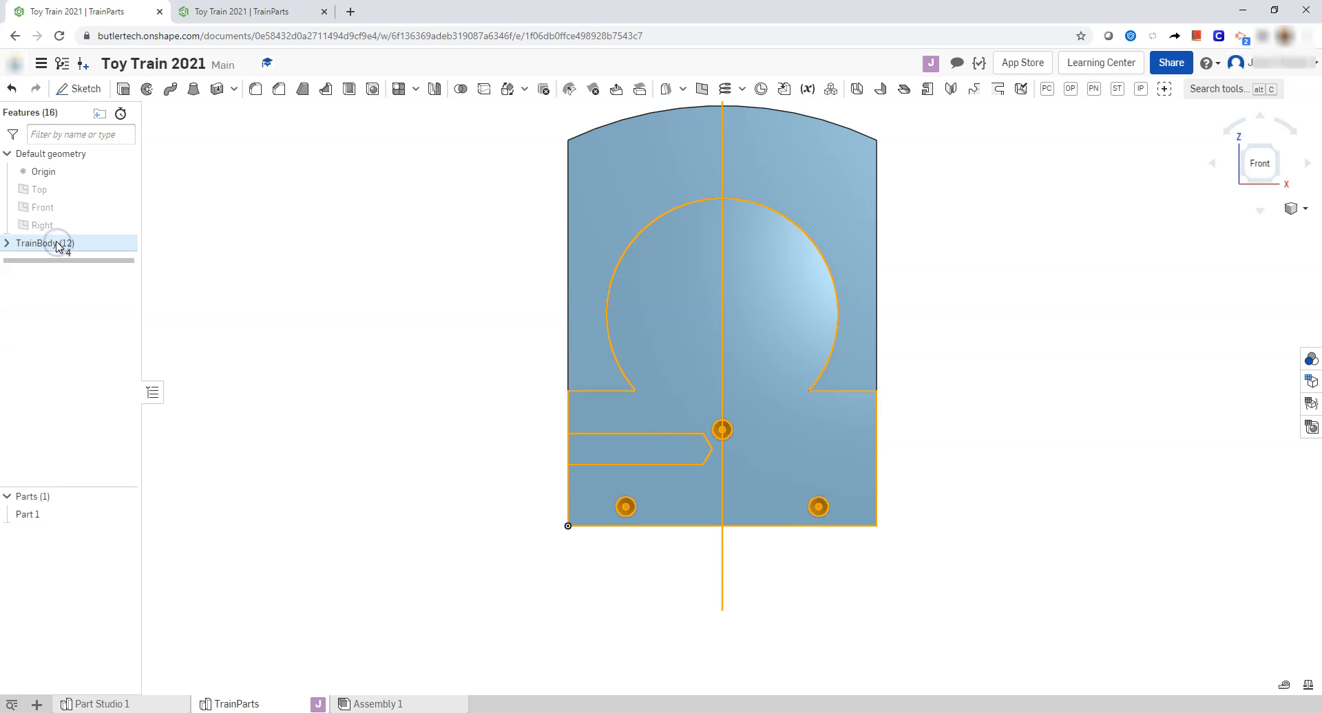
pyautogui.click(251, 207)
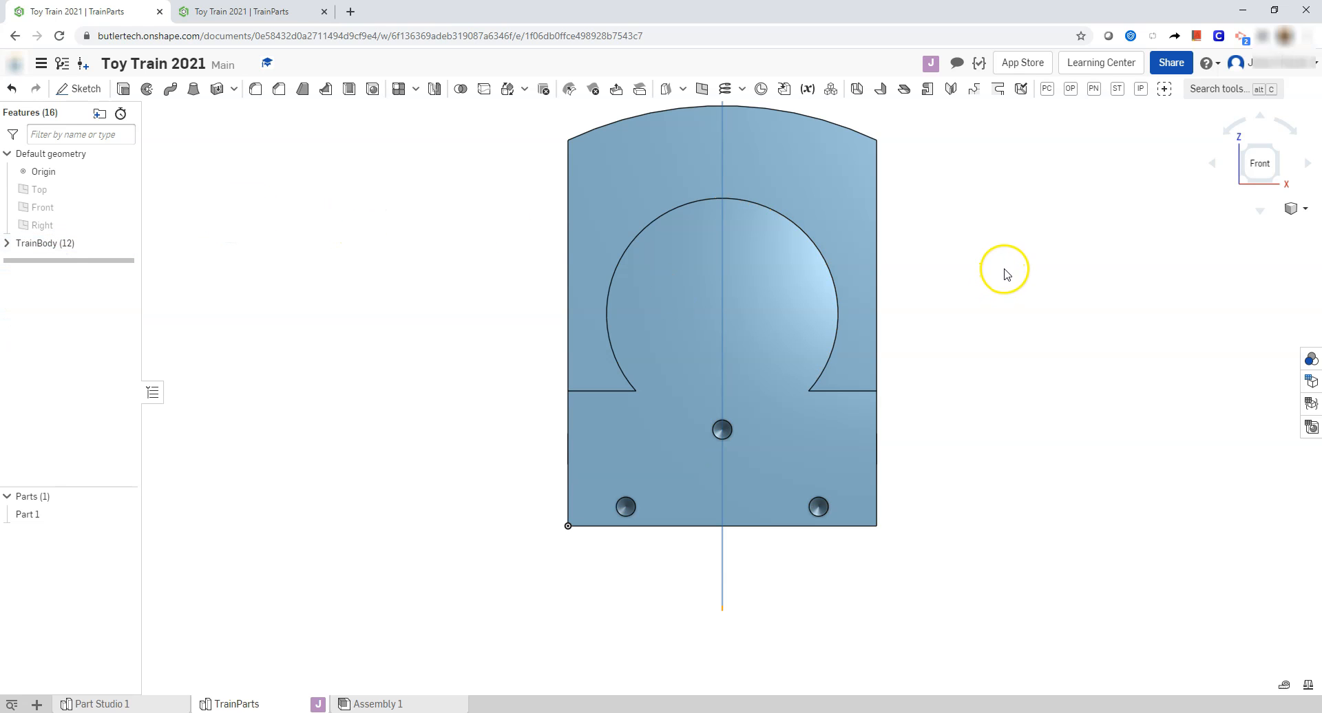
# Start a sketch on the lower back face of the train body and place one point near its middle.
pyautogui.moveTo(1101, 304); pyautogui.dragTo(1061, 310, button='right')
pyautogui.scroll(-2, 1060, 310)
pyautogui.moveTo(1161, 309); pyautogui.dragTo(1153, 321, button='right')
pyautogui.scroll(-2, 779, 425)
pyautogui.scroll(1, 1153, 228)
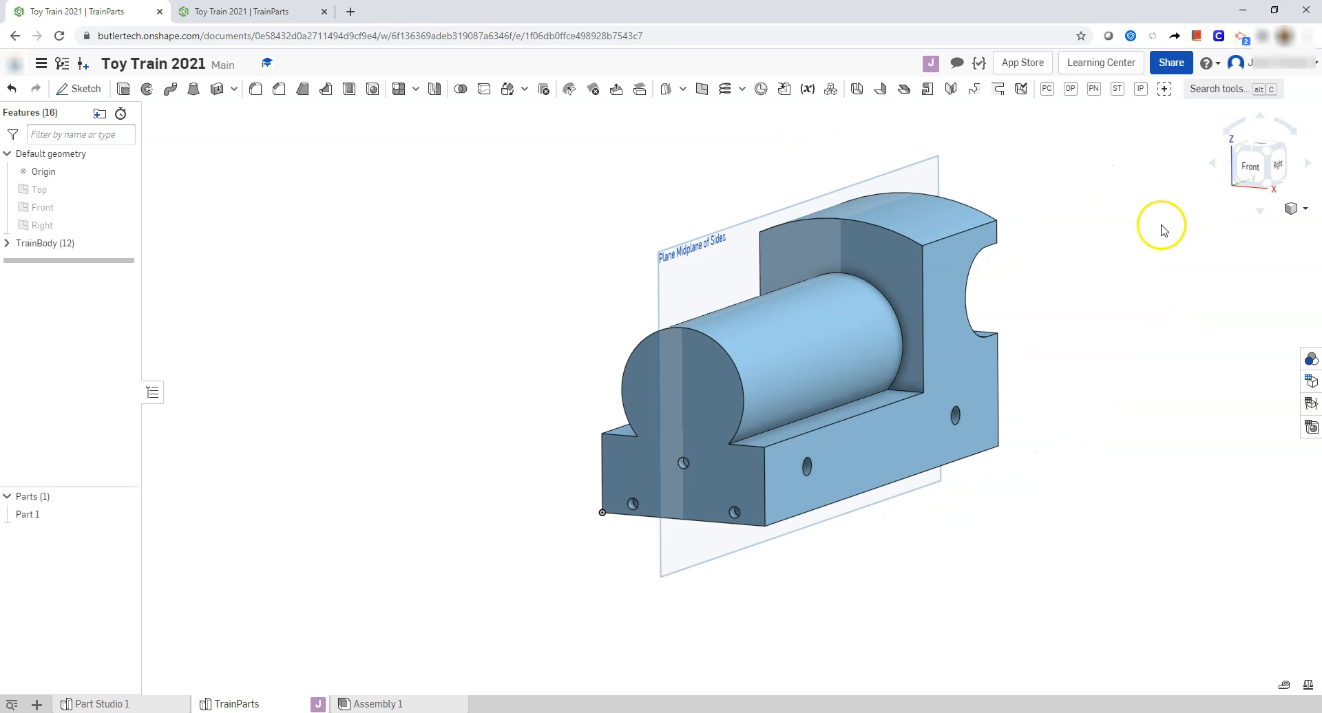
pyautogui.click(1287, 148)
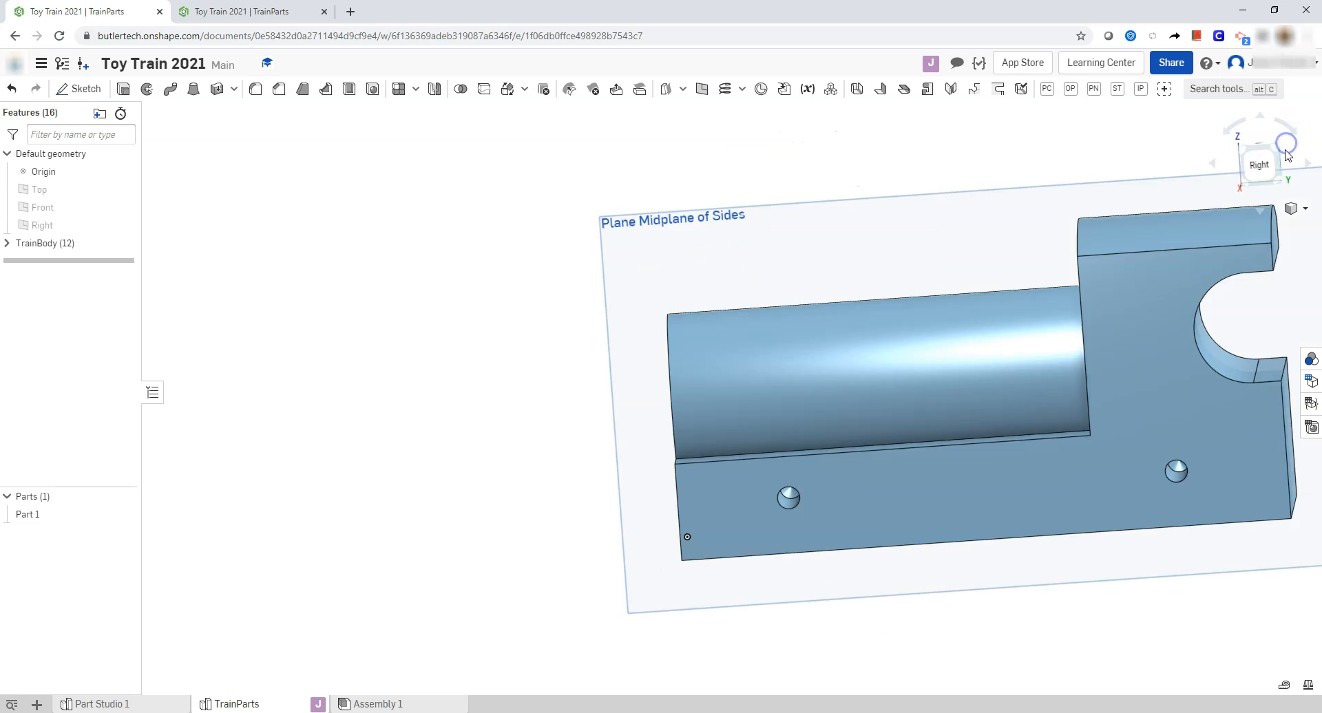
pyautogui.click(66, 96)
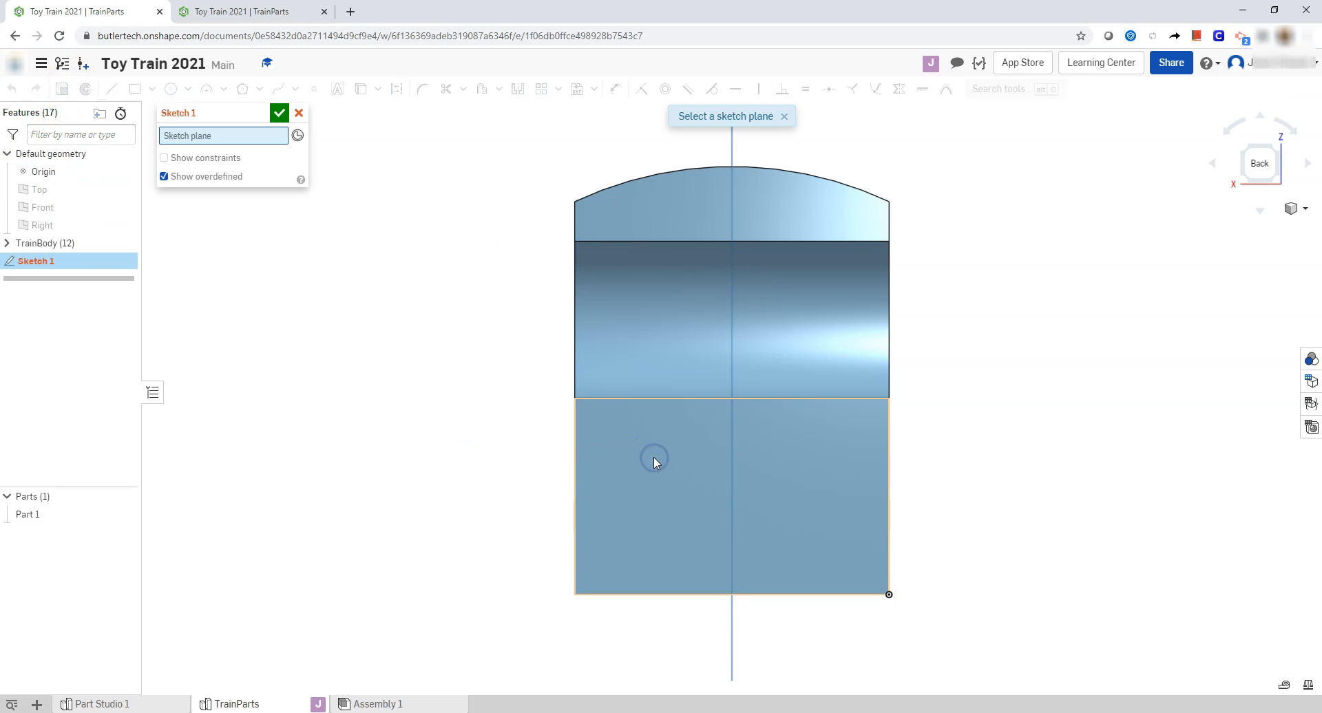
pyautogui.click(612, 467)
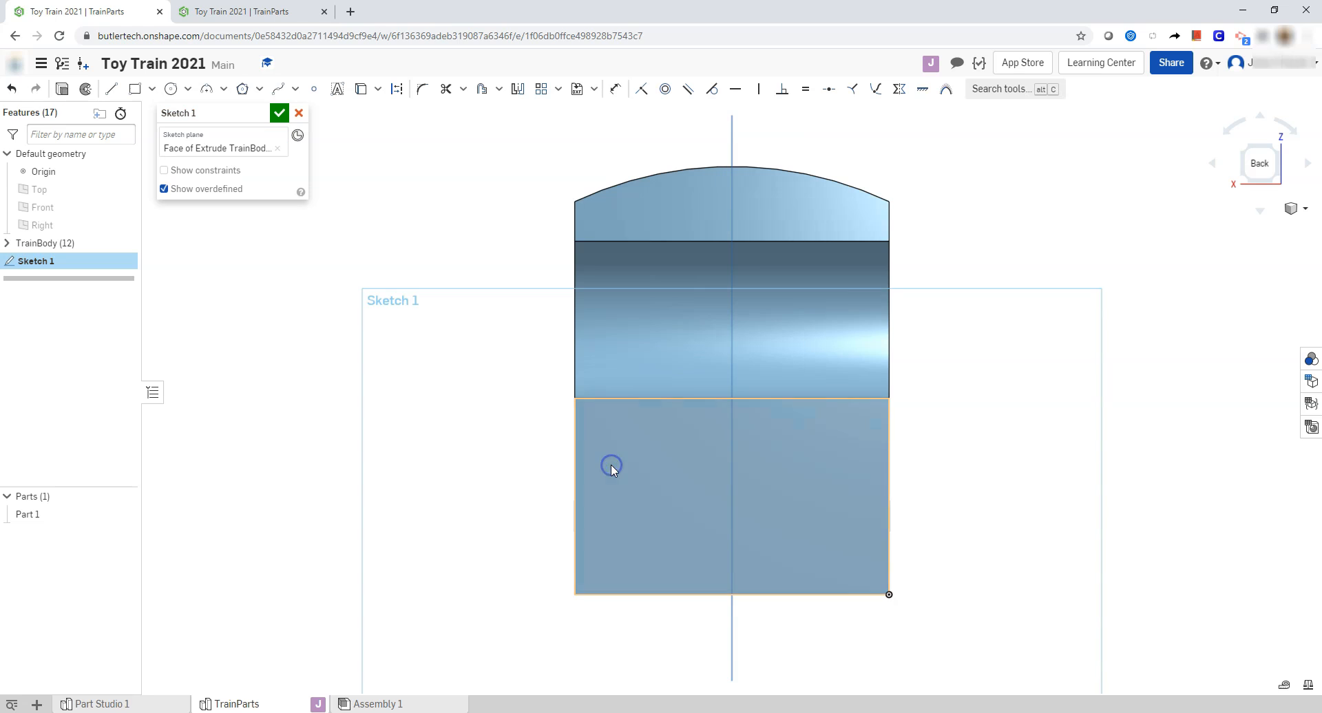
pyautogui.click(317, 91)
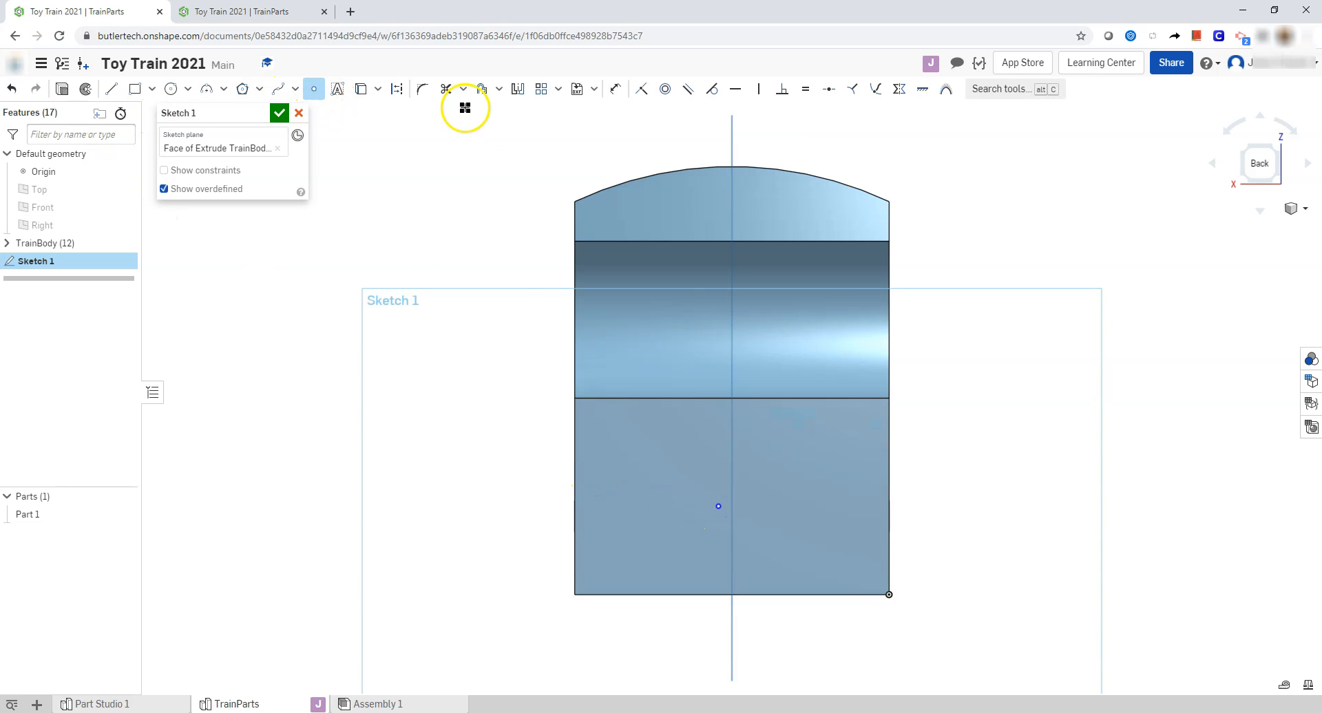
pyautogui.click(612, 89)
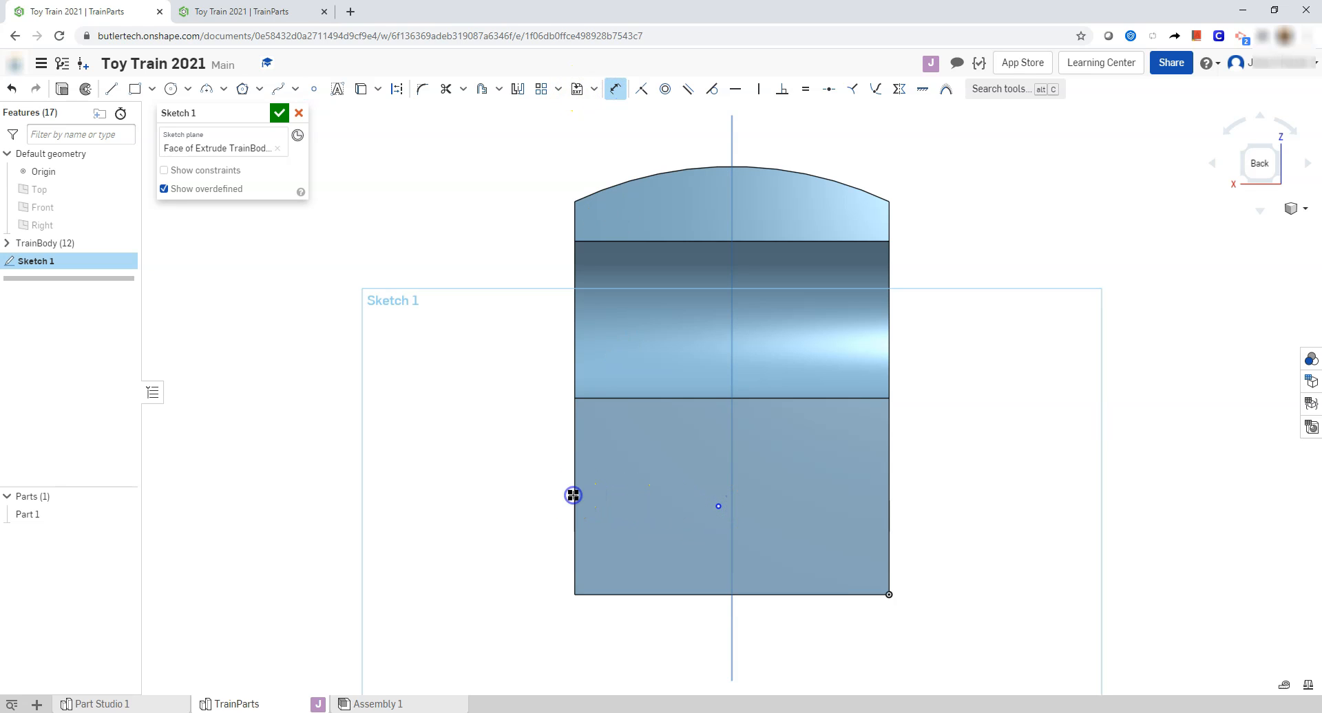
pyautogui.click(615, 89)
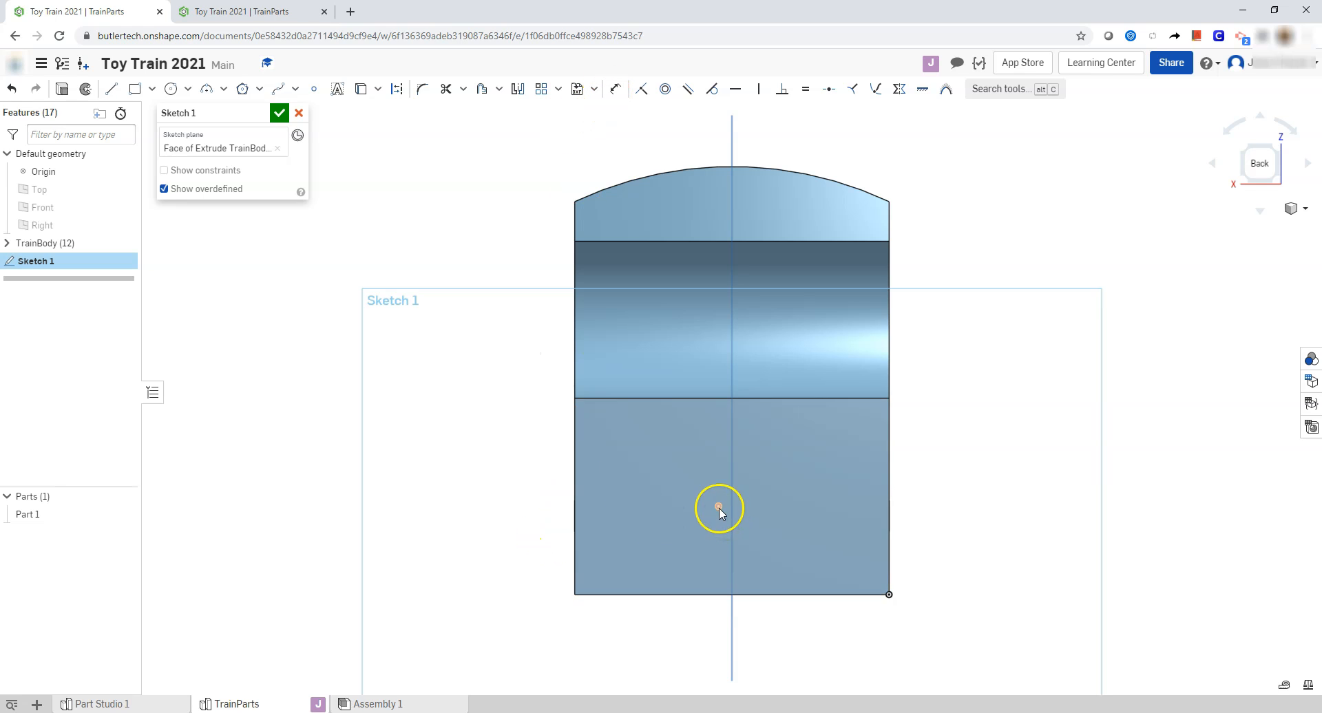
pyautogui.click(573, 548)
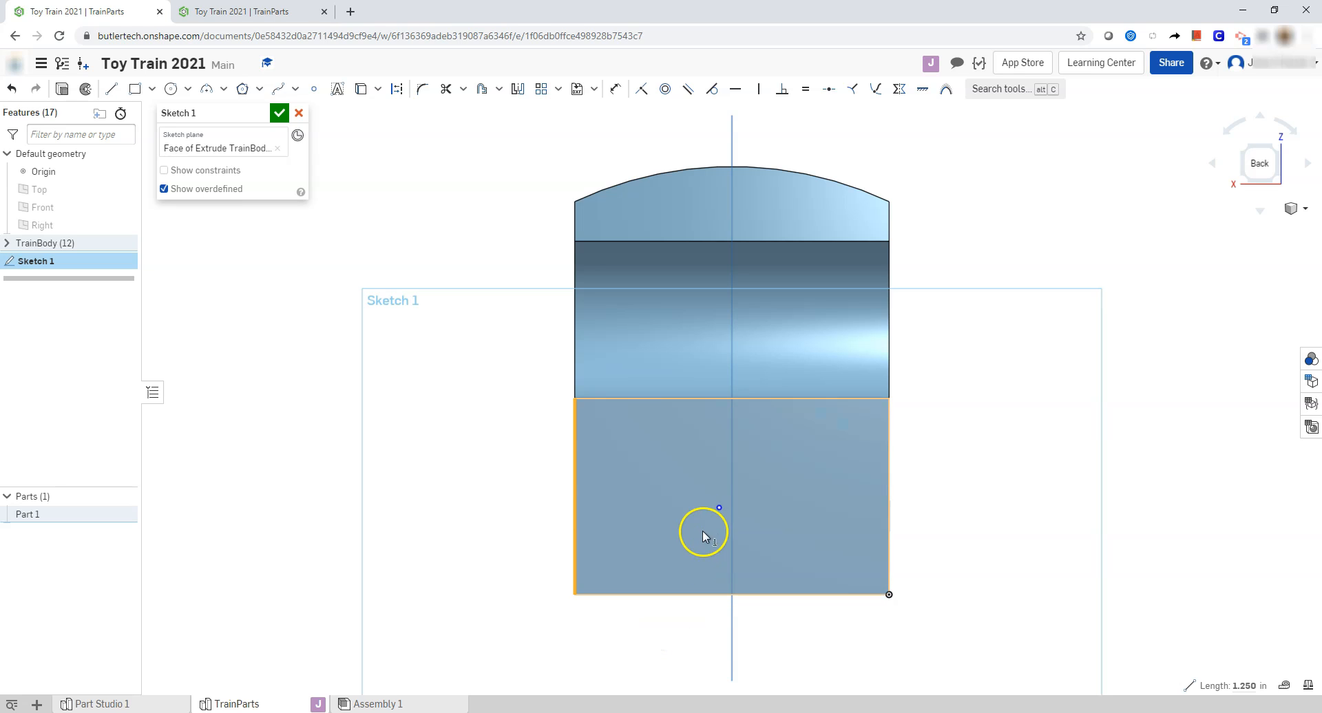
pyautogui.click(719, 508)
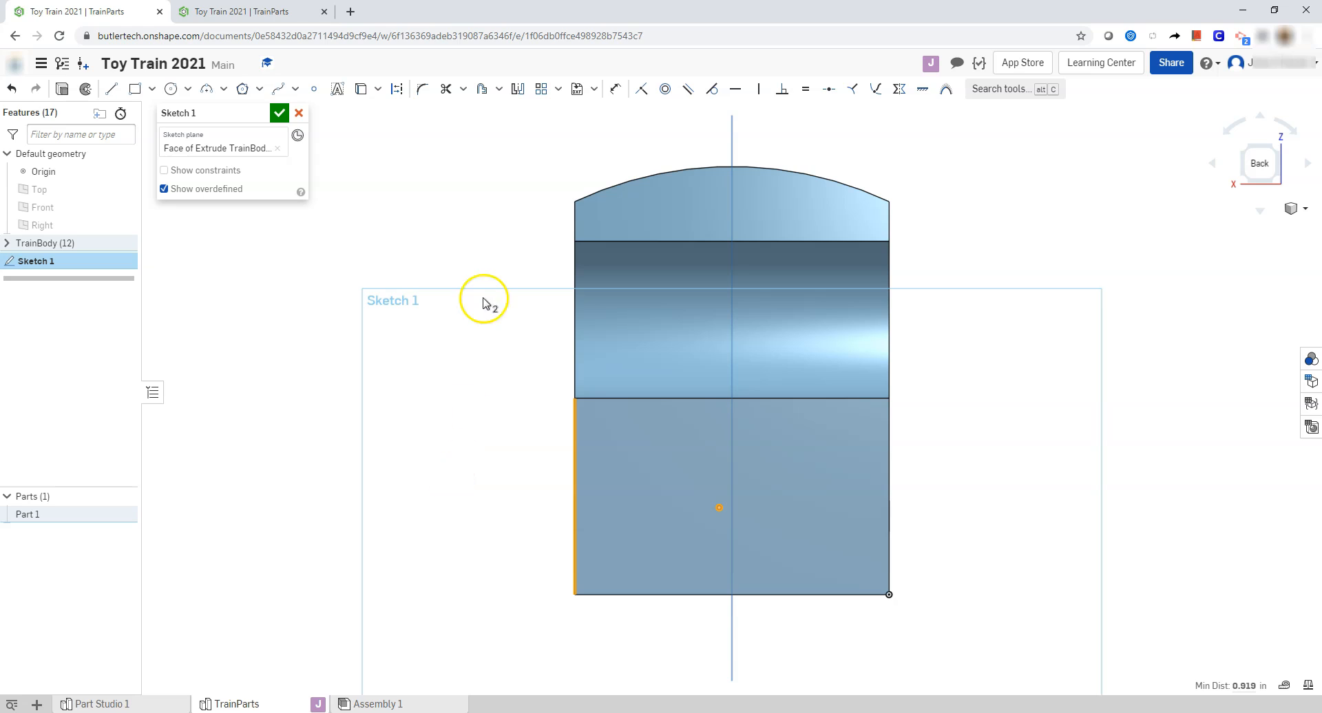
pyautogui.click(498, 234)
# Dimension the point 1 in from the back face's left vertical edge.
pyautogui.click(615, 89)
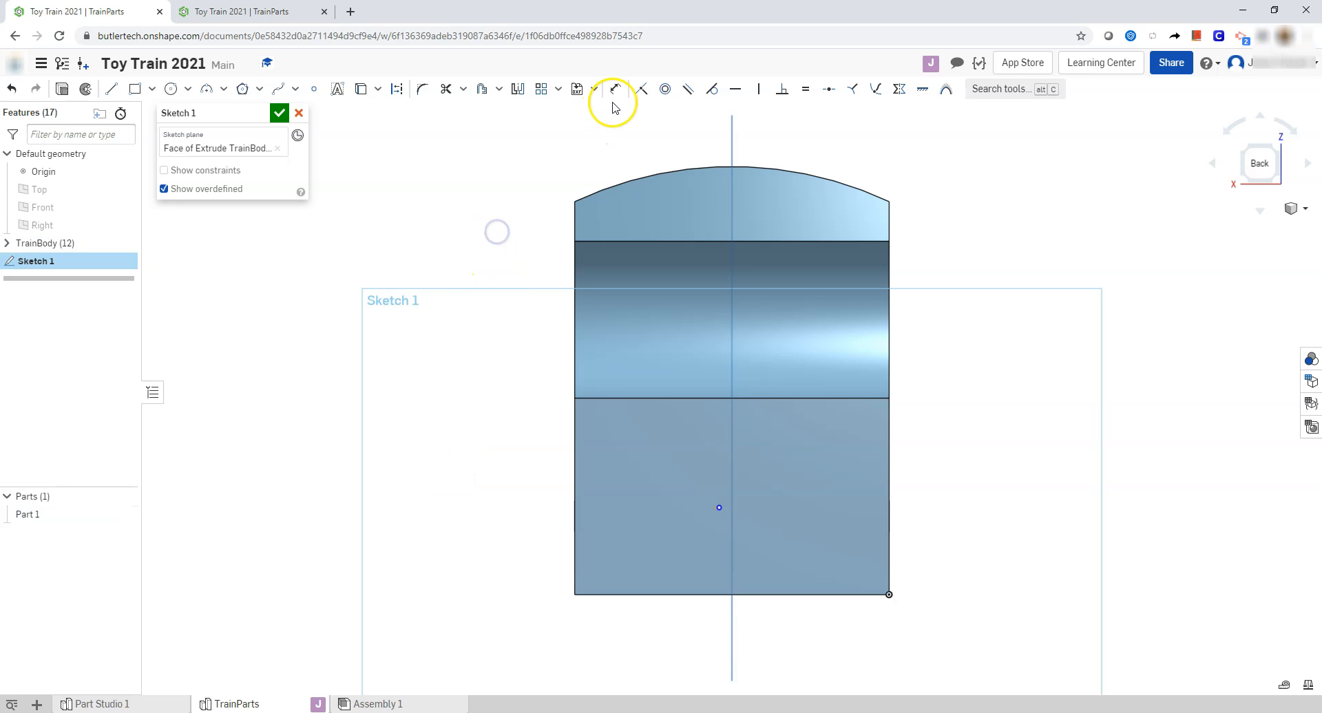
pyautogui.click(721, 509)
pyautogui.click(575, 553)
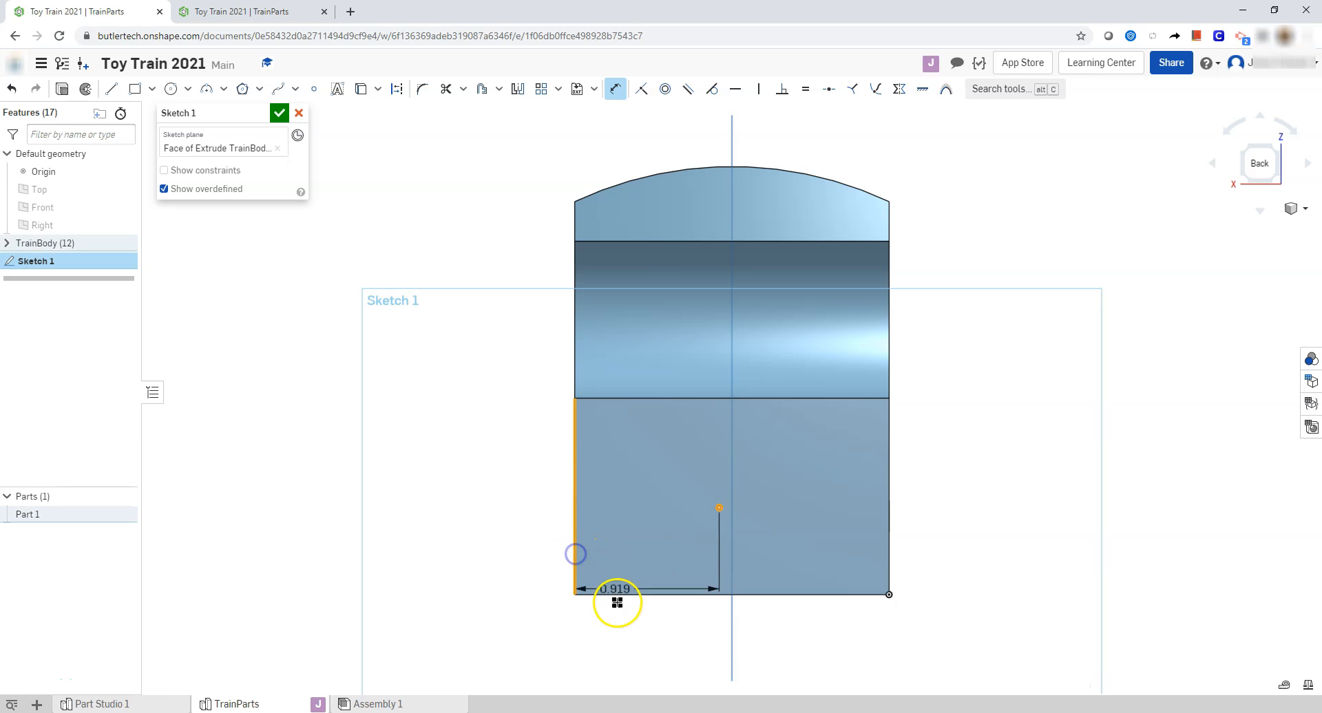
pyautogui.click(630, 633)
pyautogui.press('Return')
# Dimension the sketch point 0.375 in above the back face's lower edge, taking the value from the part drawing.
pyautogui.click(727, 511)
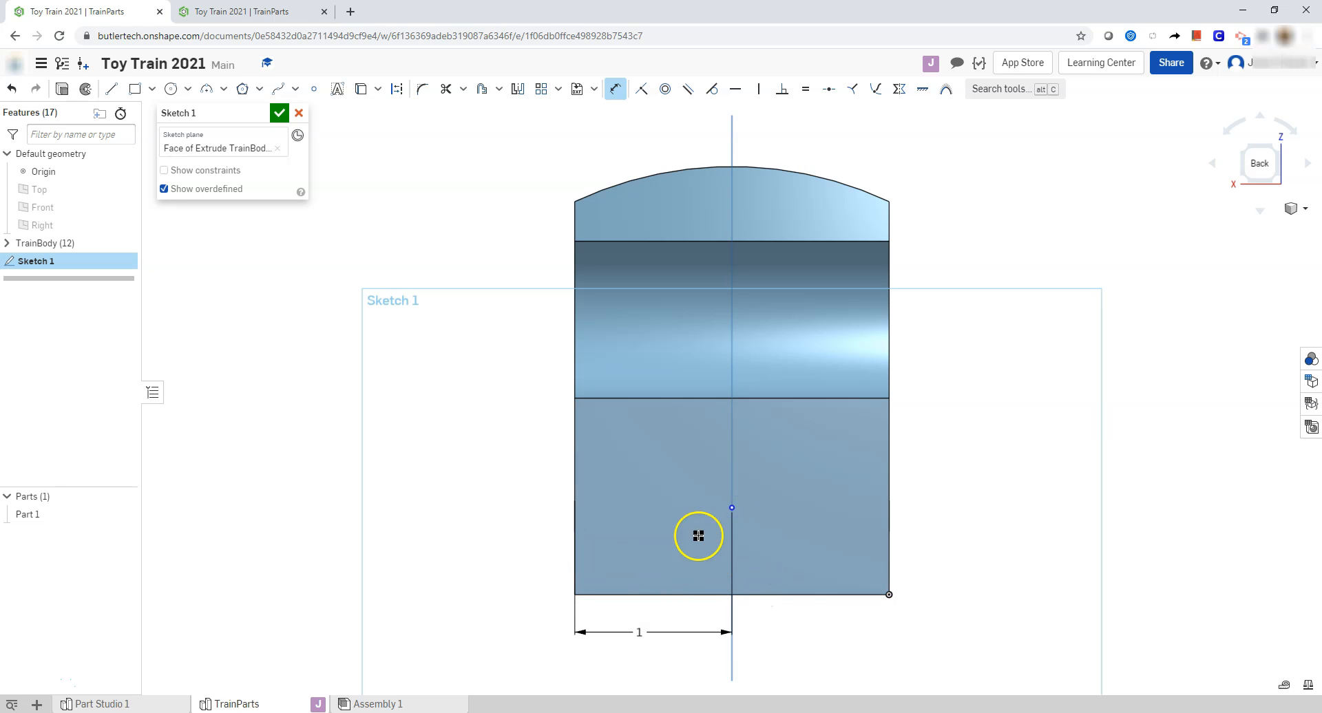
pyautogui.click(796, 595)
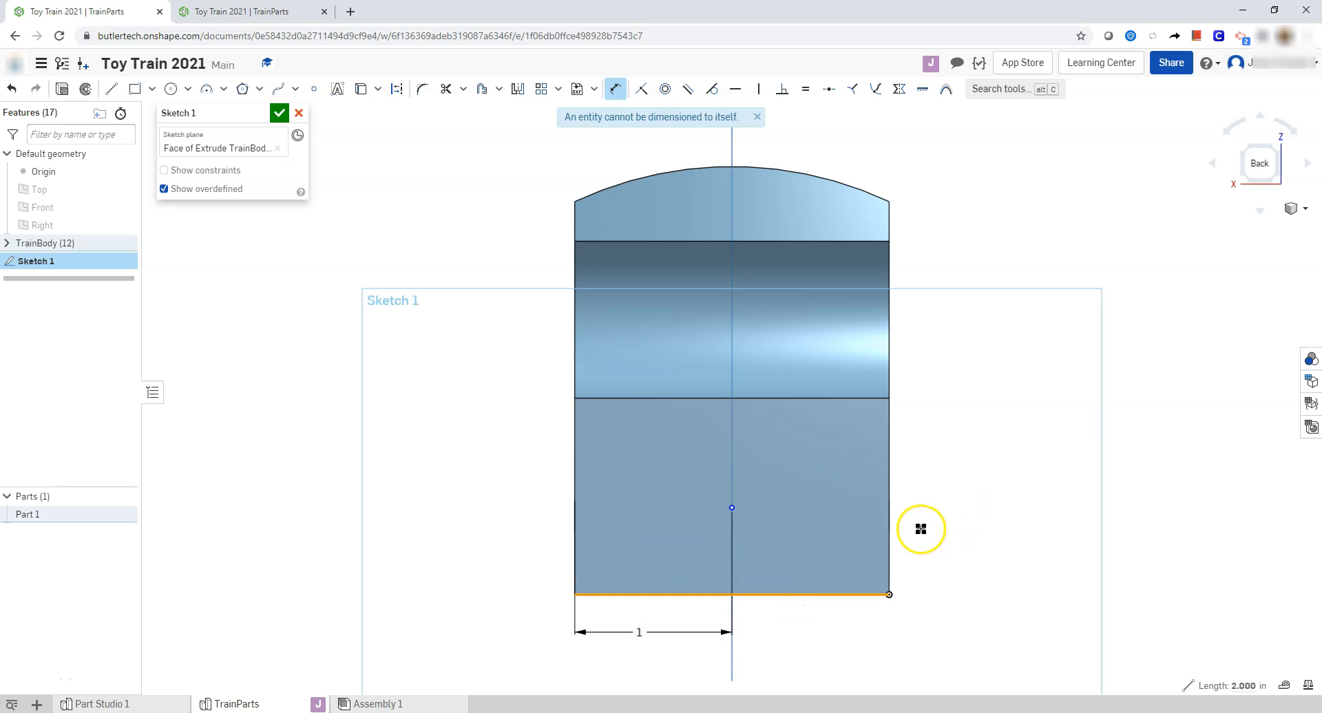
pyautogui.click(732, 507)
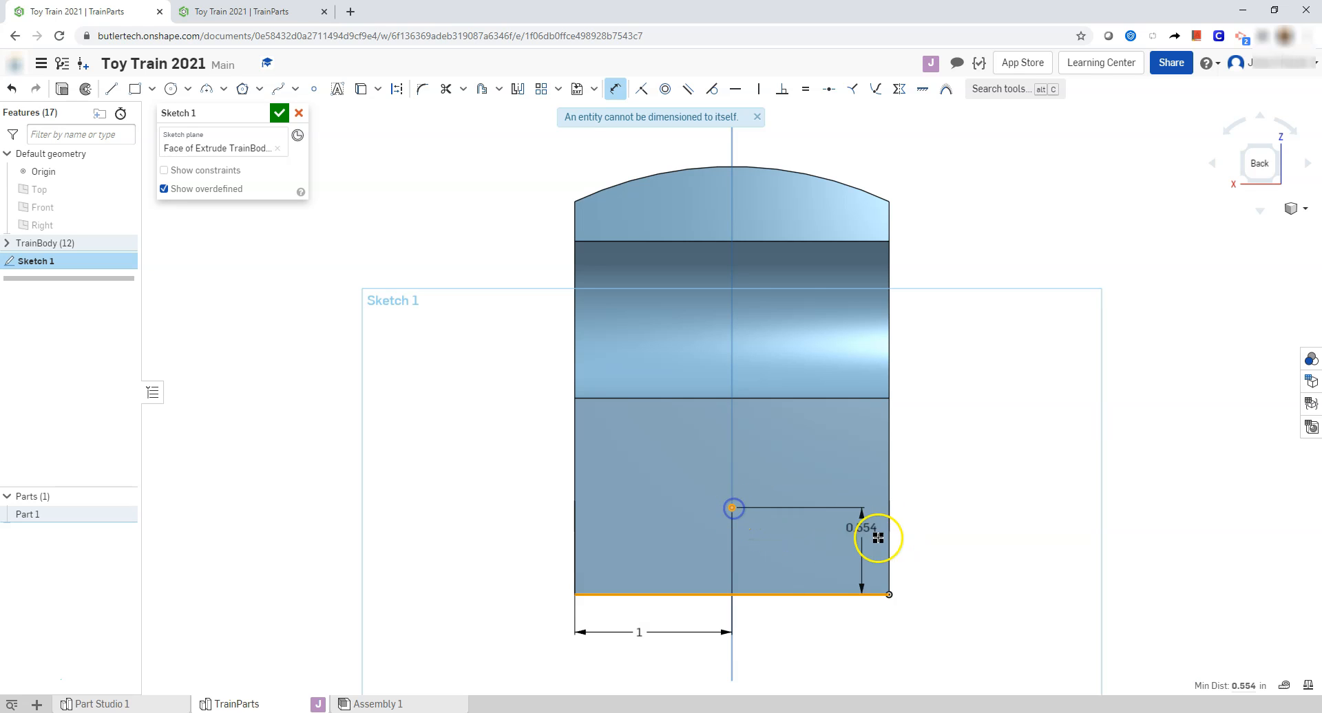
pyautogui.click(929, 549)
pyautogui.hotkey('alt', 'Tab')
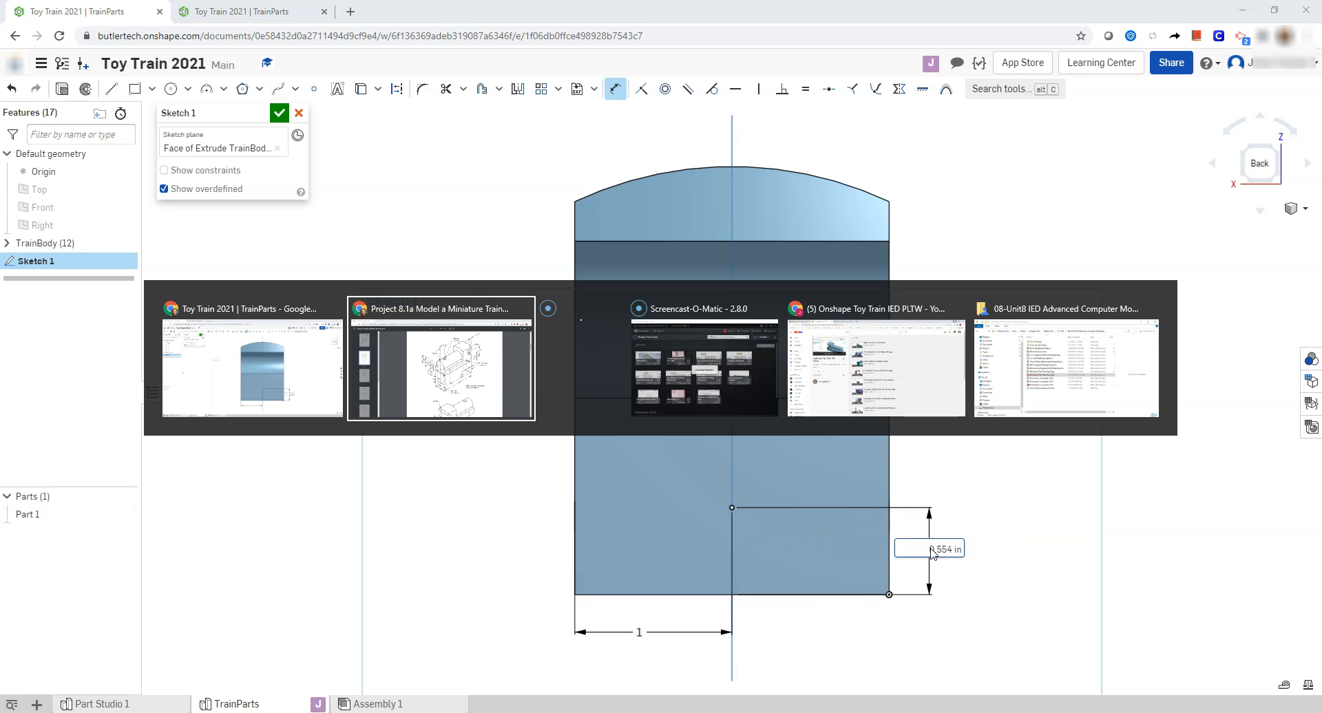
pyautogui.scroll(-5, 709, 534)
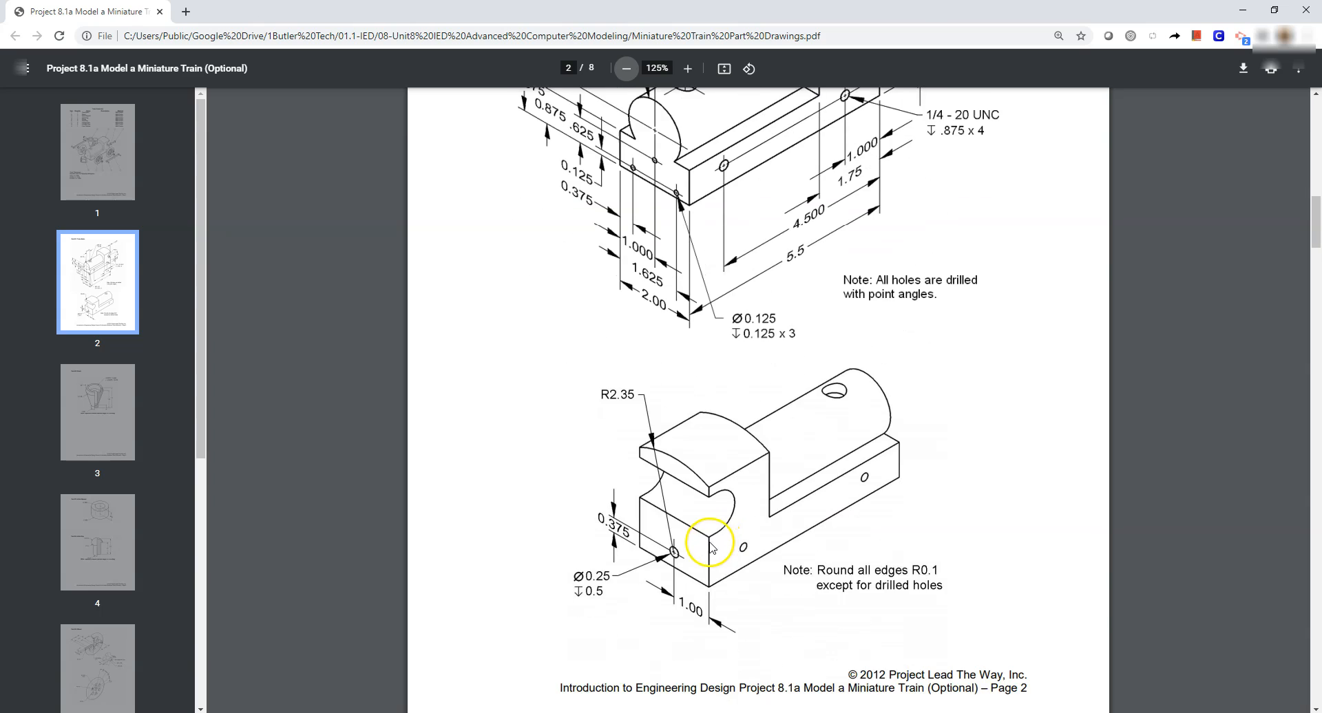
pyautogui.hotkey('alt', 'Tab')
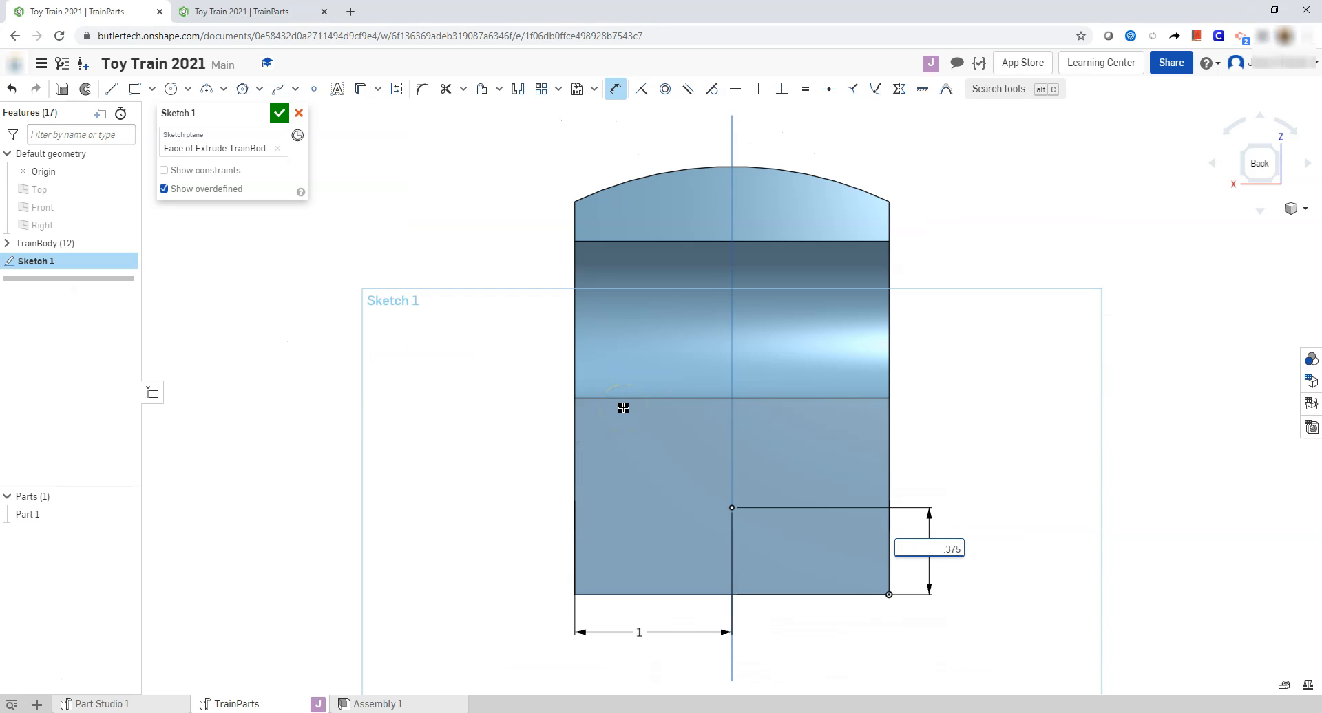
pyautogui.press('Return')
# Check the hole callout in the part drawing, name the sketch Sketch HitchPegHole and finish it.
pyautogui.hotkey('alt', 'Tab')
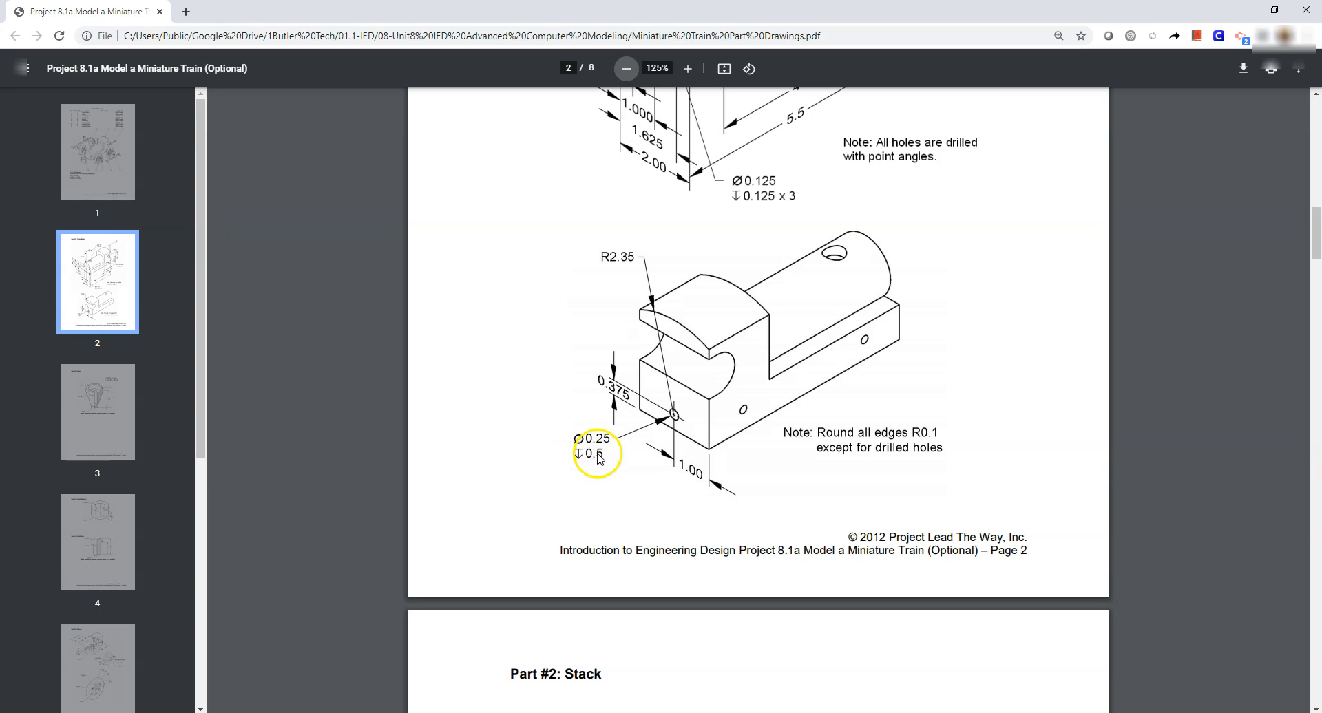
pyautogui.hotkey('alt', 'Tab')
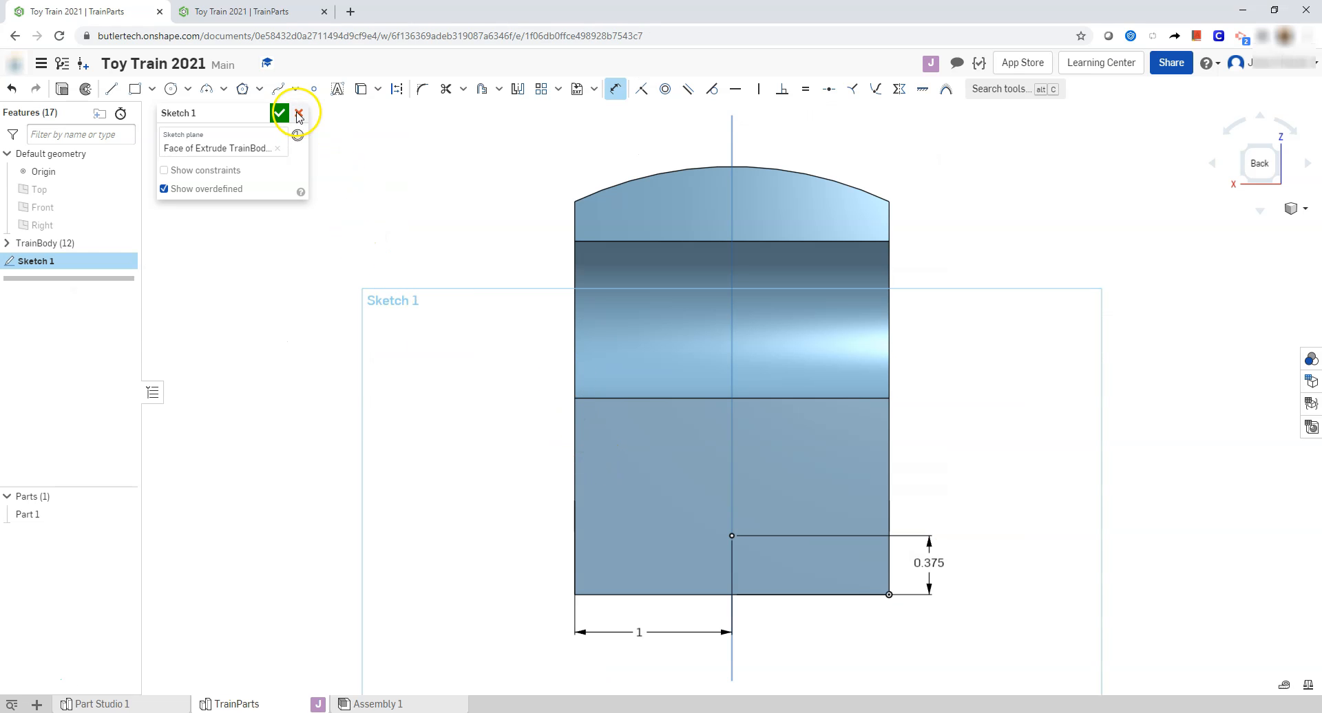
pyautogui.click(219, 115)
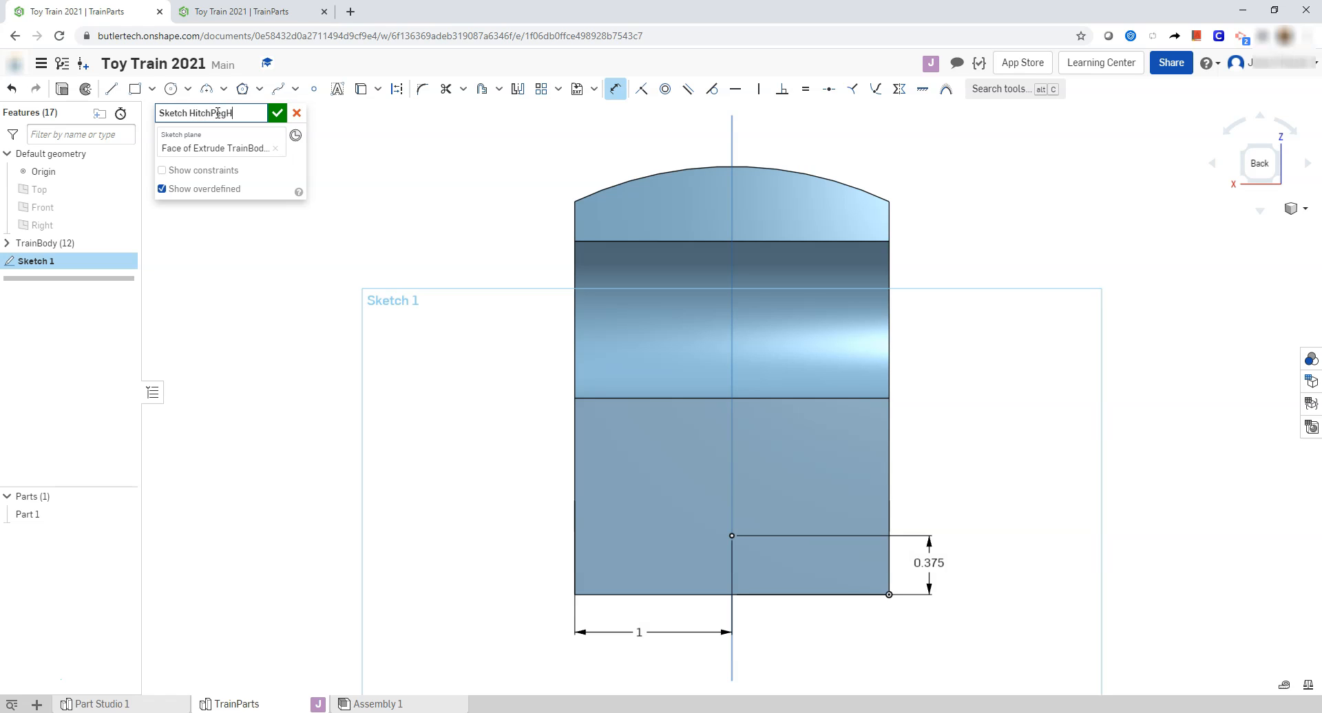
pyautogui.click(280, 114)
# Create a simple blind hole at the back face's sketch point, 0.25 in diameter and 0.5 in deep, checked against the part drawing.
pyautogui.click(372, 91)
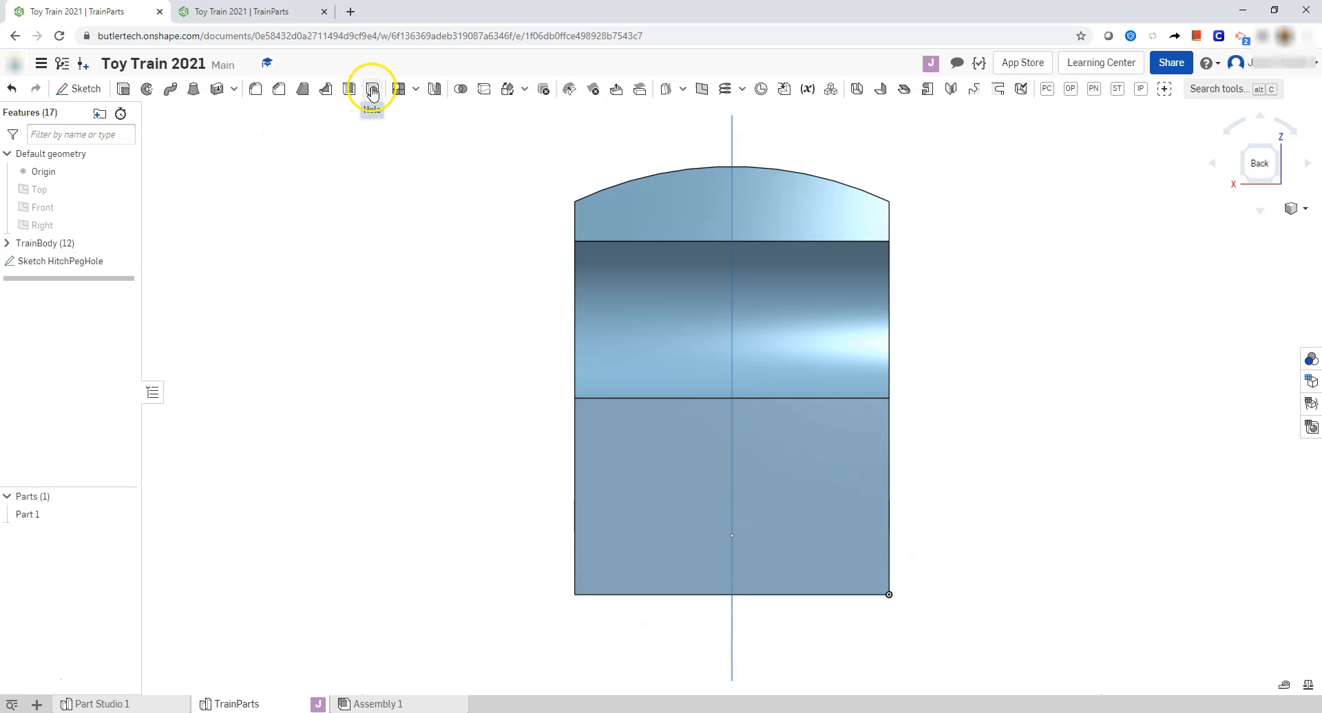
pyautogui.moveTo(378, 162); pyautogui.dragTo(392, 168, button='right')
pyautogui.click(372, 91)
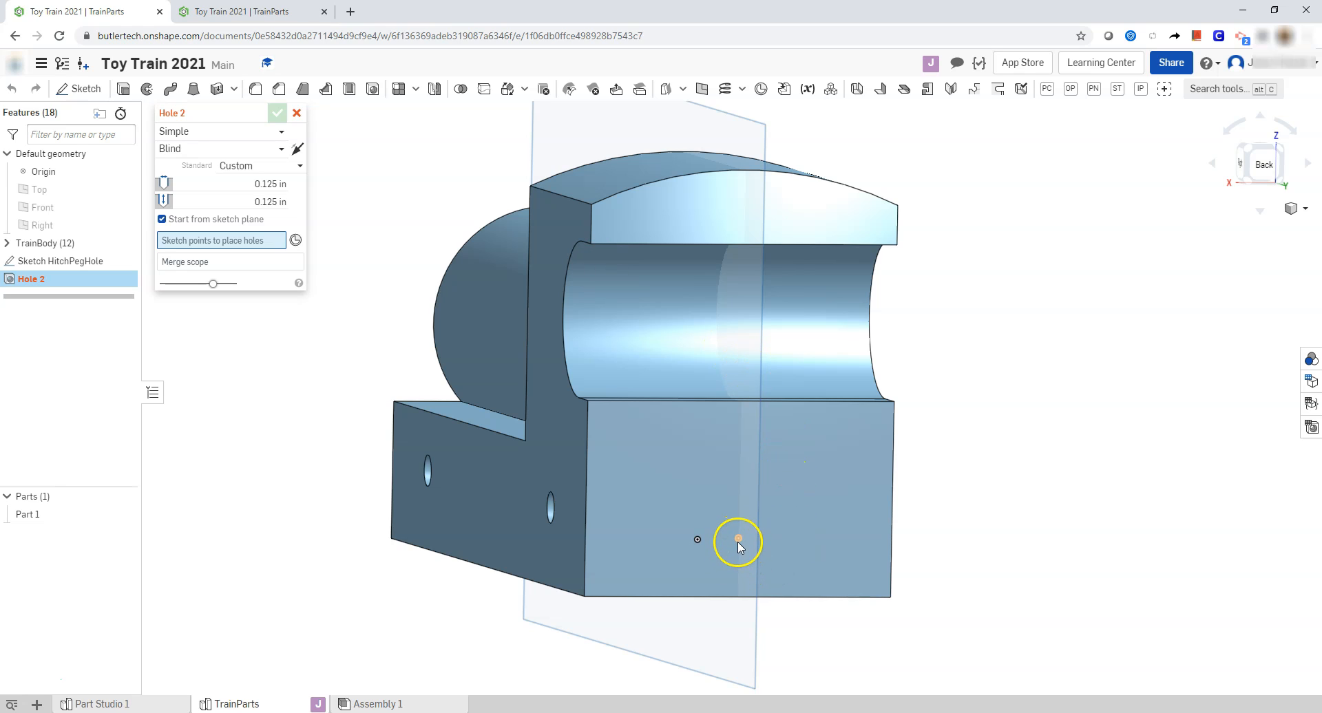
pyautogui.click(738, 540)
pyautogui.click(251, 184)
pyautogui.write('.25')
pyautogui.press('Tab')
pyautogui.write('.5')
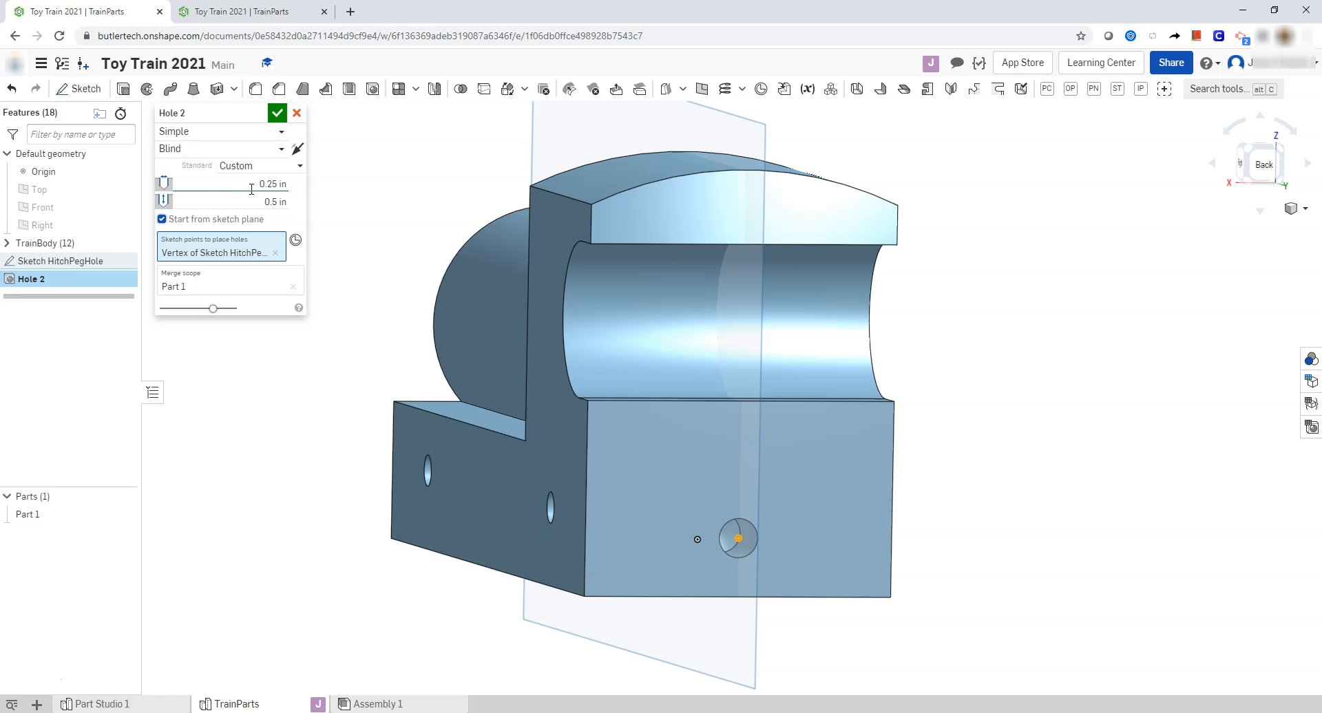
pyautogui.click(187, 136)
pyautogui.hotkey('alt', 'Tab')
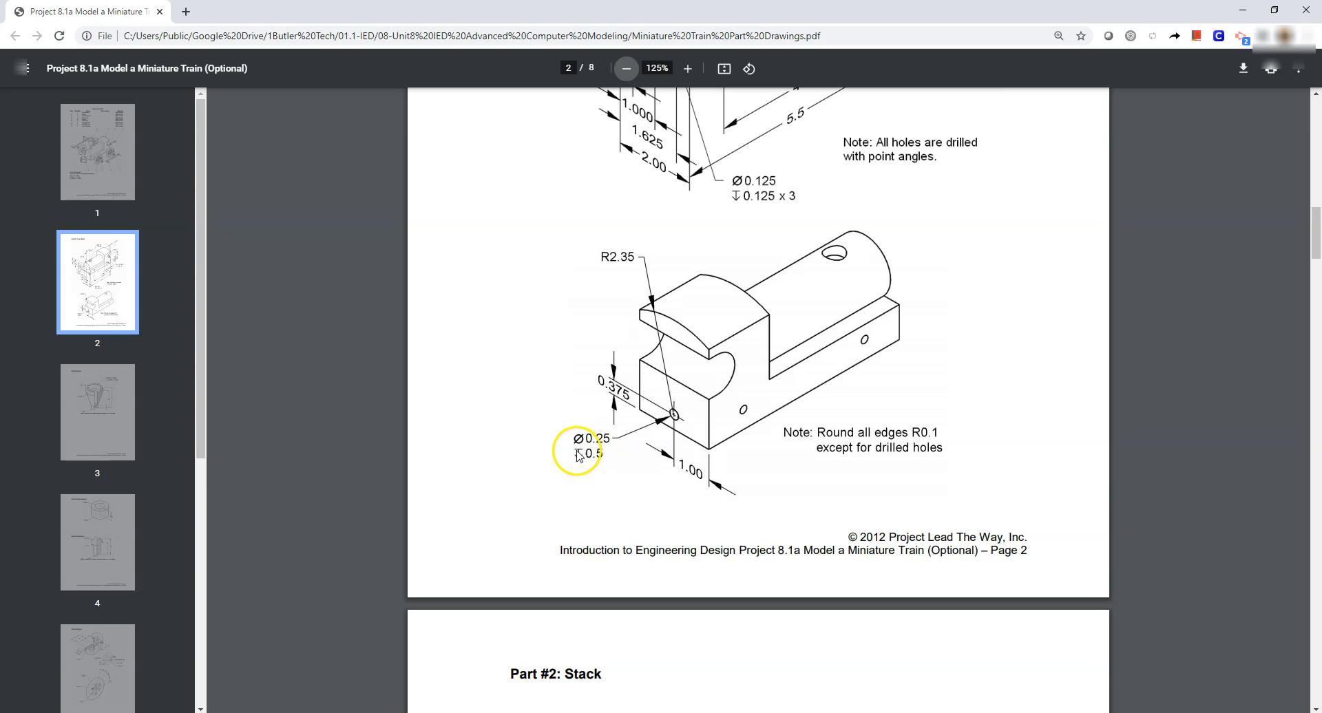
pyautogui.hotkey('alt', 'Tab')
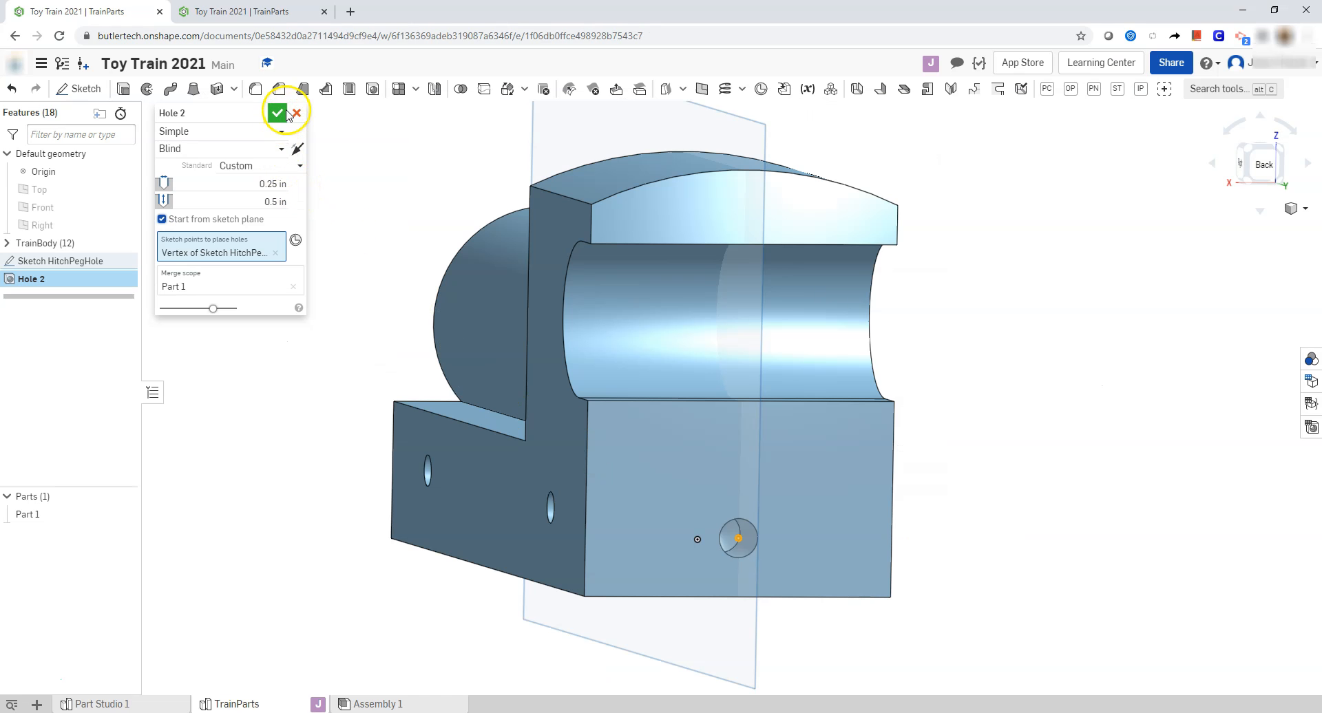
# Name the new hole feature Hole HitchPeg and accept it.
pyautogui.click(218, 115)
pyautogui.click(211, 114)
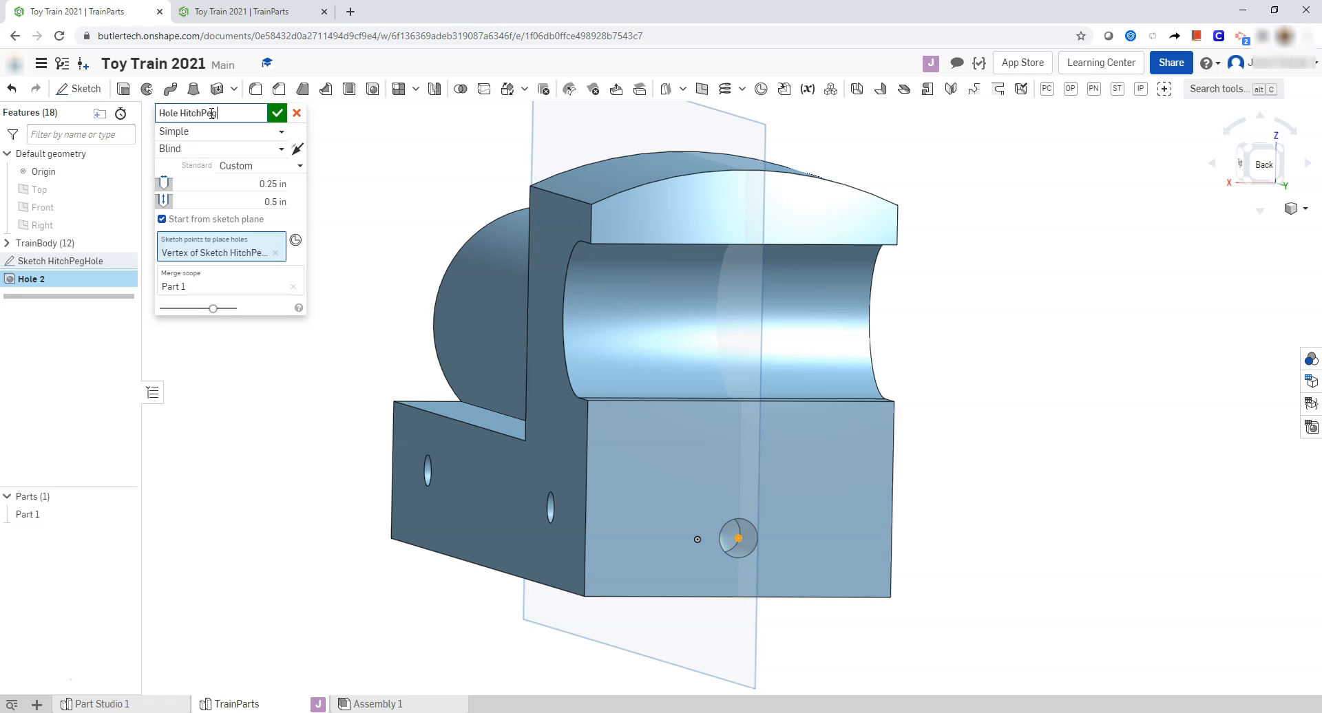
pyautogui.click(279, 114)
pyautogui.click(280, 182)
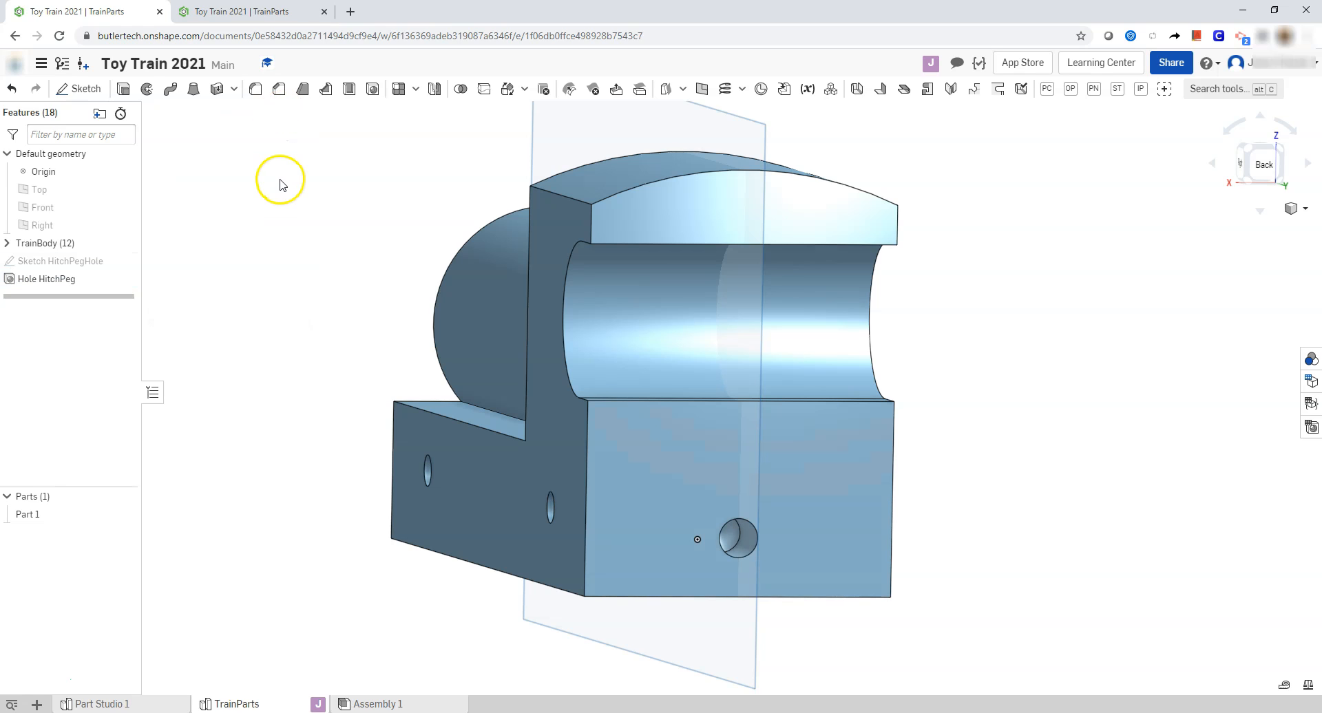
# Move Sketch HitchPegHole and Hole HitchPeg together into the TrainBody folder.
pyautogui.click(64, 265)
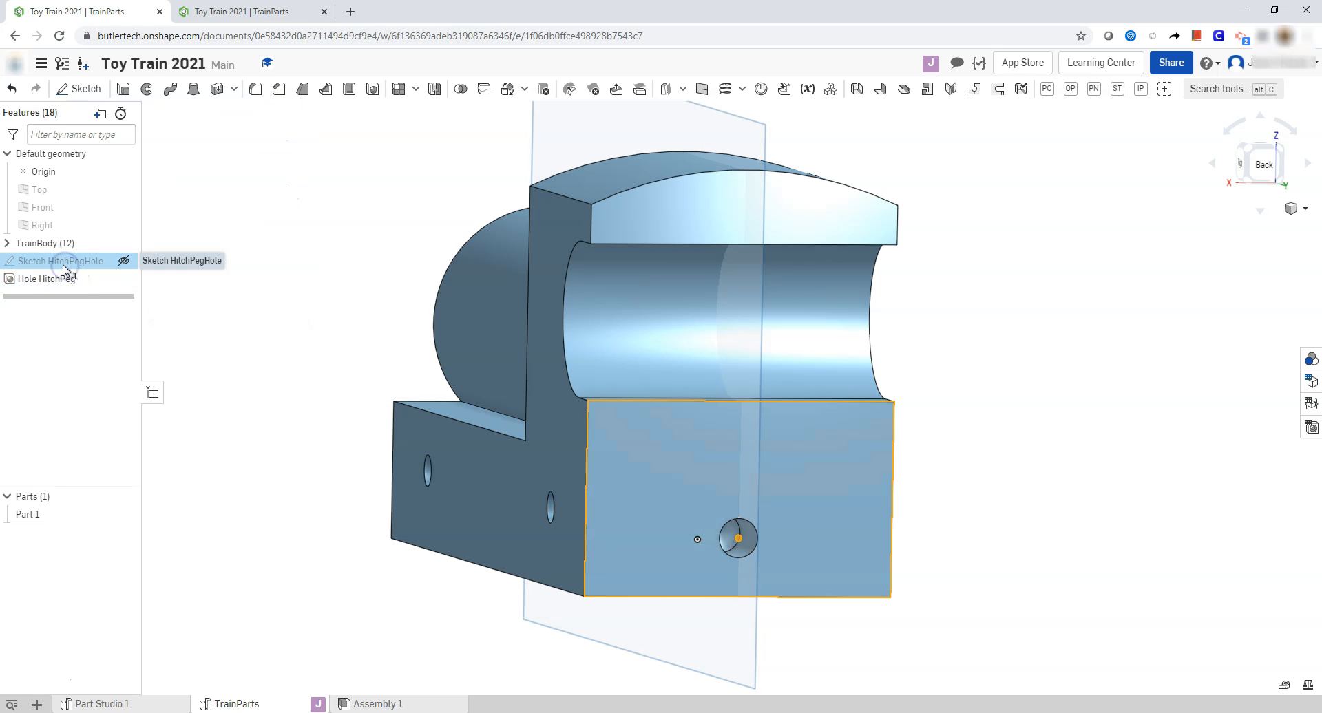
pyautogui.keyDown('shift'); pyautogui.click(52, 278); pyautogui.keyUp('shift')
pyautogui.moveTo(51, 278); pyautogui.dragTo(60, 248)
pyautogui.click(309, 217)
pyautogui.click(351, 247)
pyautogui.click(352, 248)
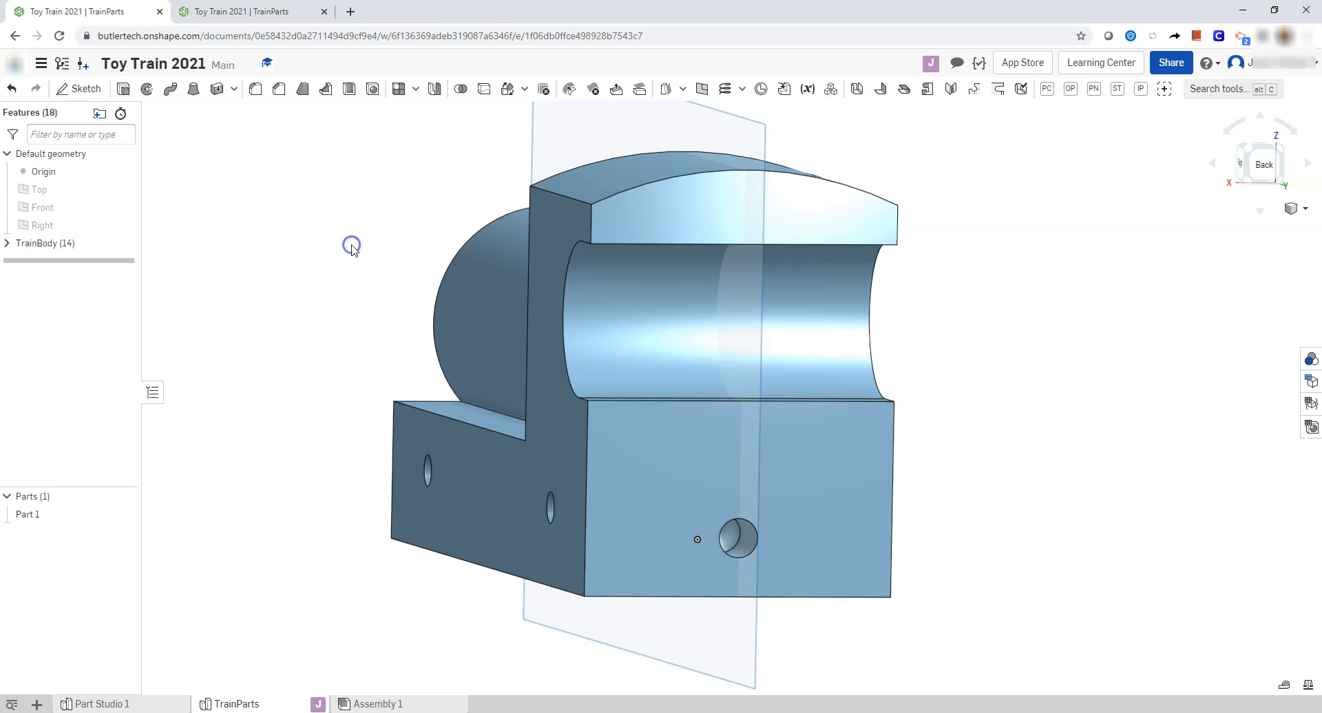
# Hide the midplane so only the train body shows in the model view.
pyautogui.scroll(-3, 303, 261)
pyautogui.moveTo(286, 286); pyautogui.dragTo(363, 320, button='right')
pyautogui.scroll(-3, 1018, 309)
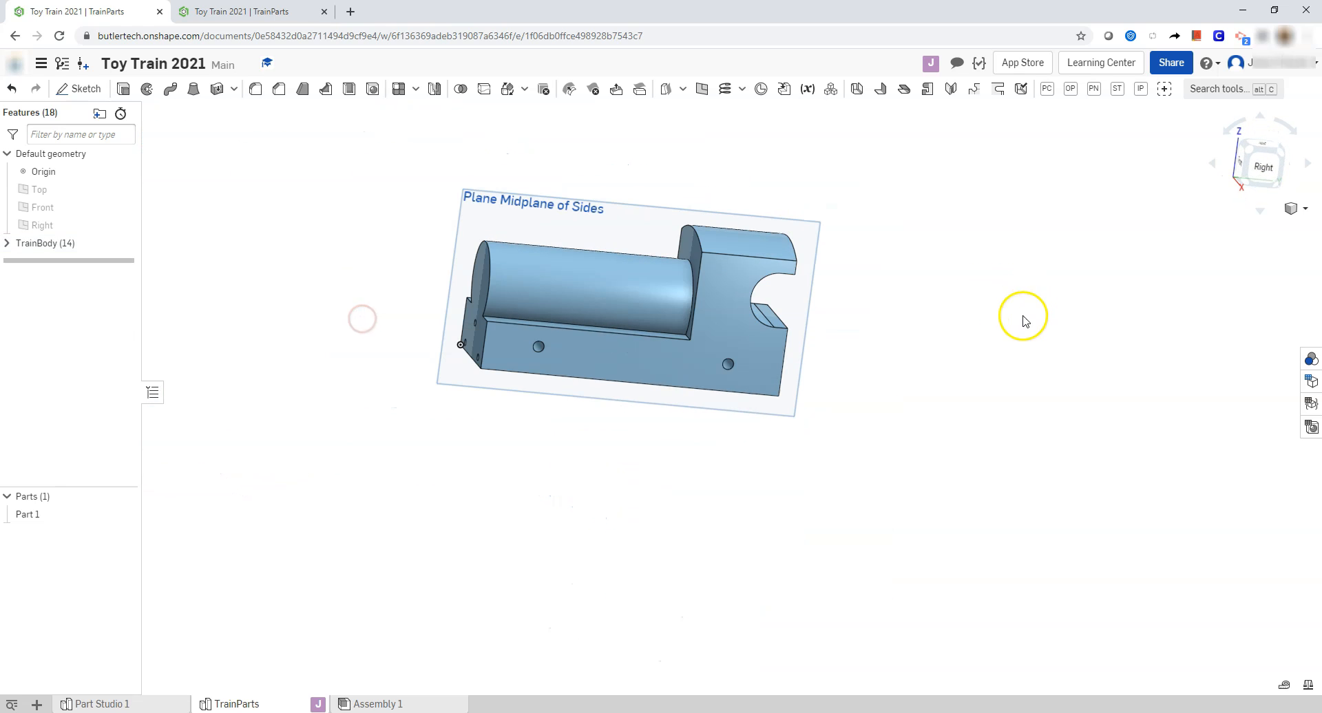
pyautogui.scroll(2, 1010, 310)
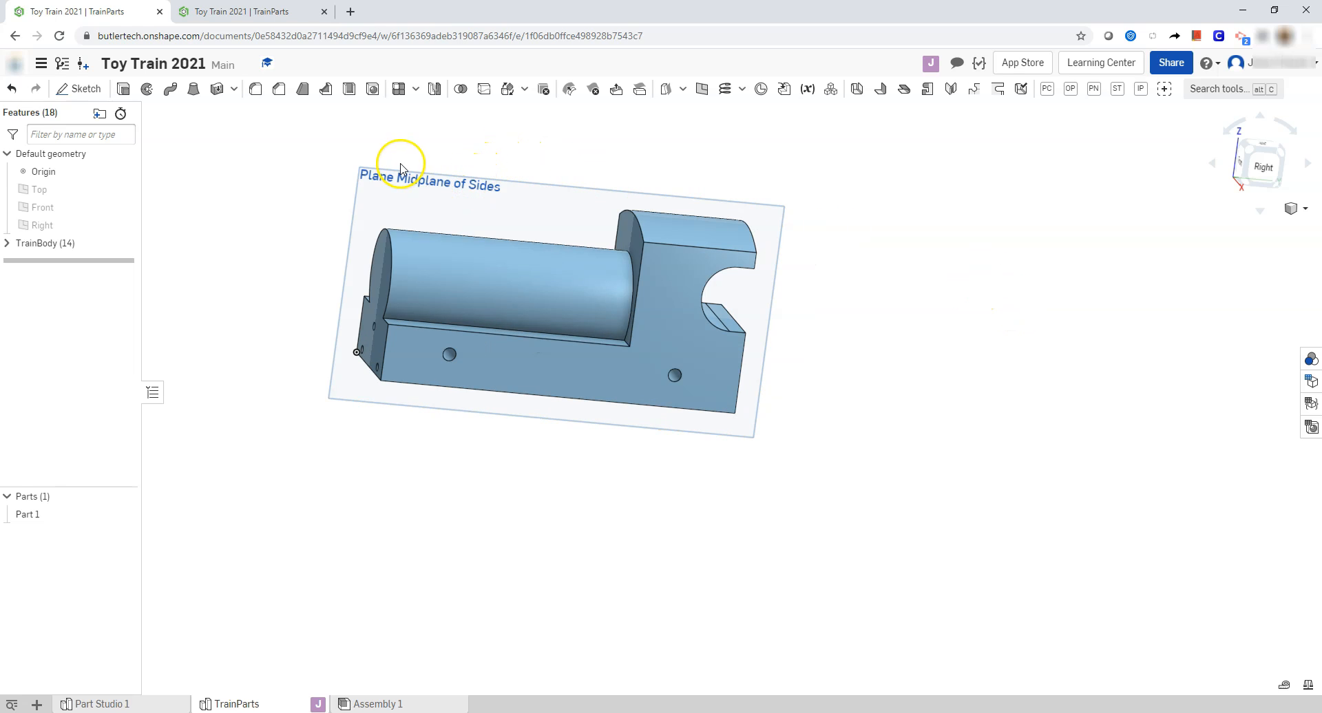
pyautogui.press('p')
pyautogui.press('p')
pyautogui.click(606, 155)
pyautogui.moveTo(606, 154)
pyautogui.mouseDown(button='right')
pyautogui.moveTo(605, 177)
pyautogui.moveTo(624, 167)
pyautogui.mouseUp(button='right')
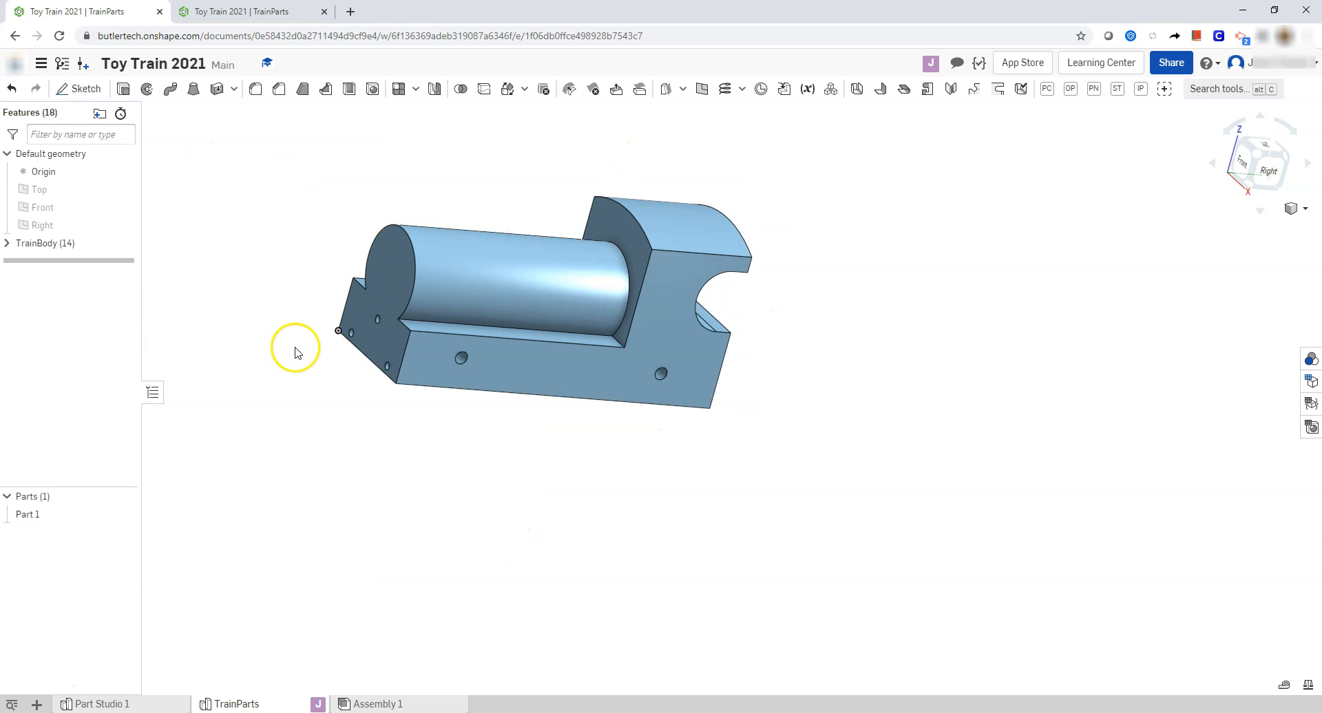
pyautogui.click(39, 689)
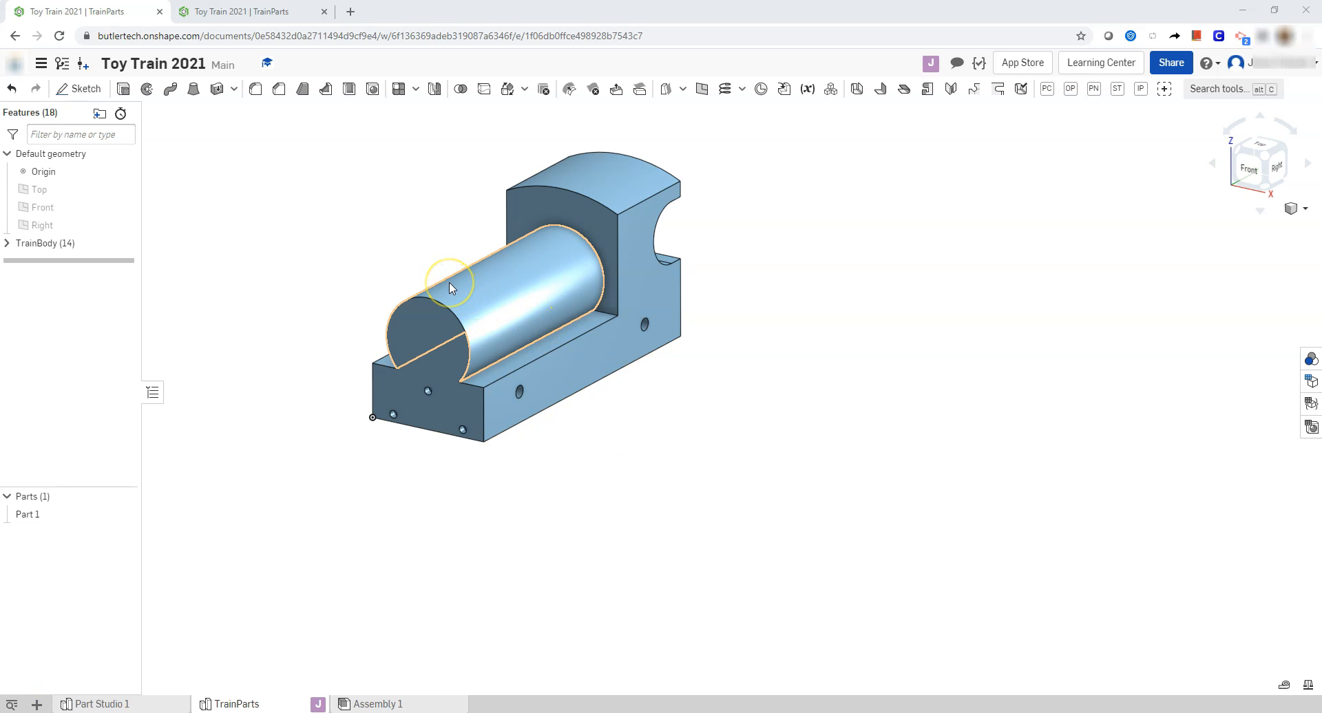
pyautogui.click(439, 239)
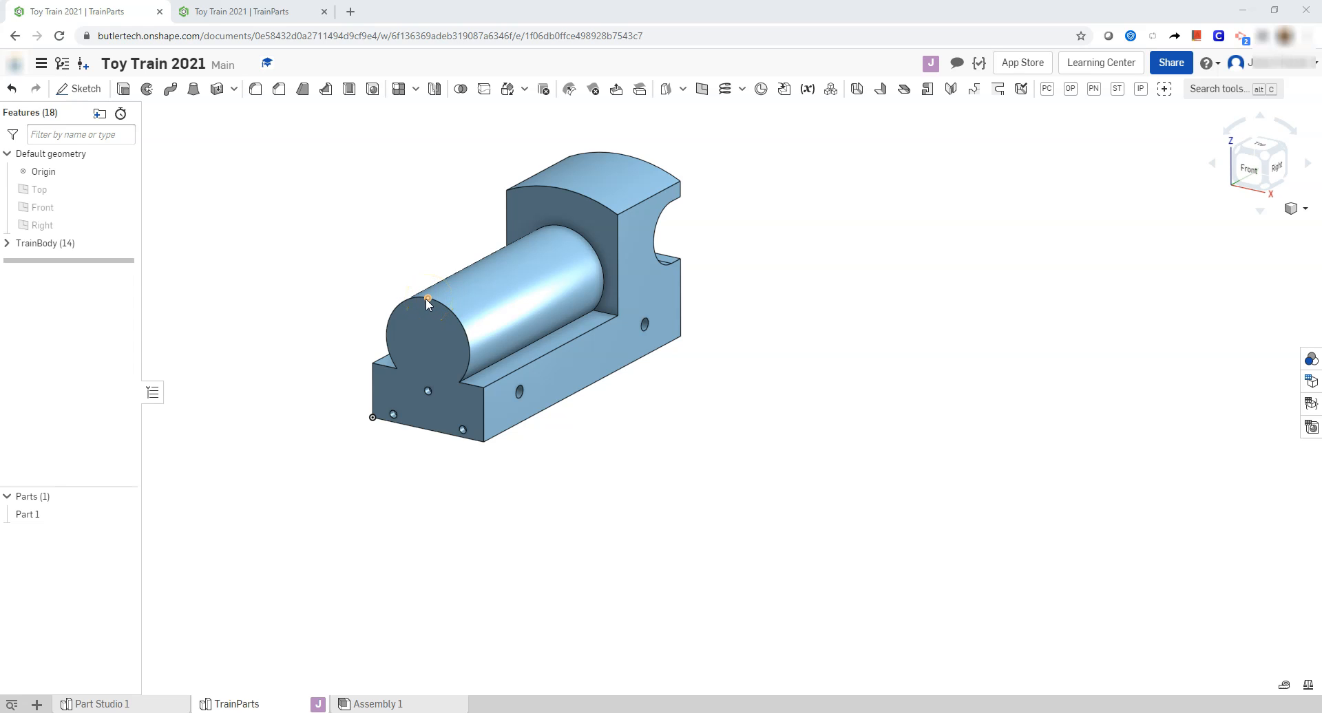
pyautogui.click(488, 377)
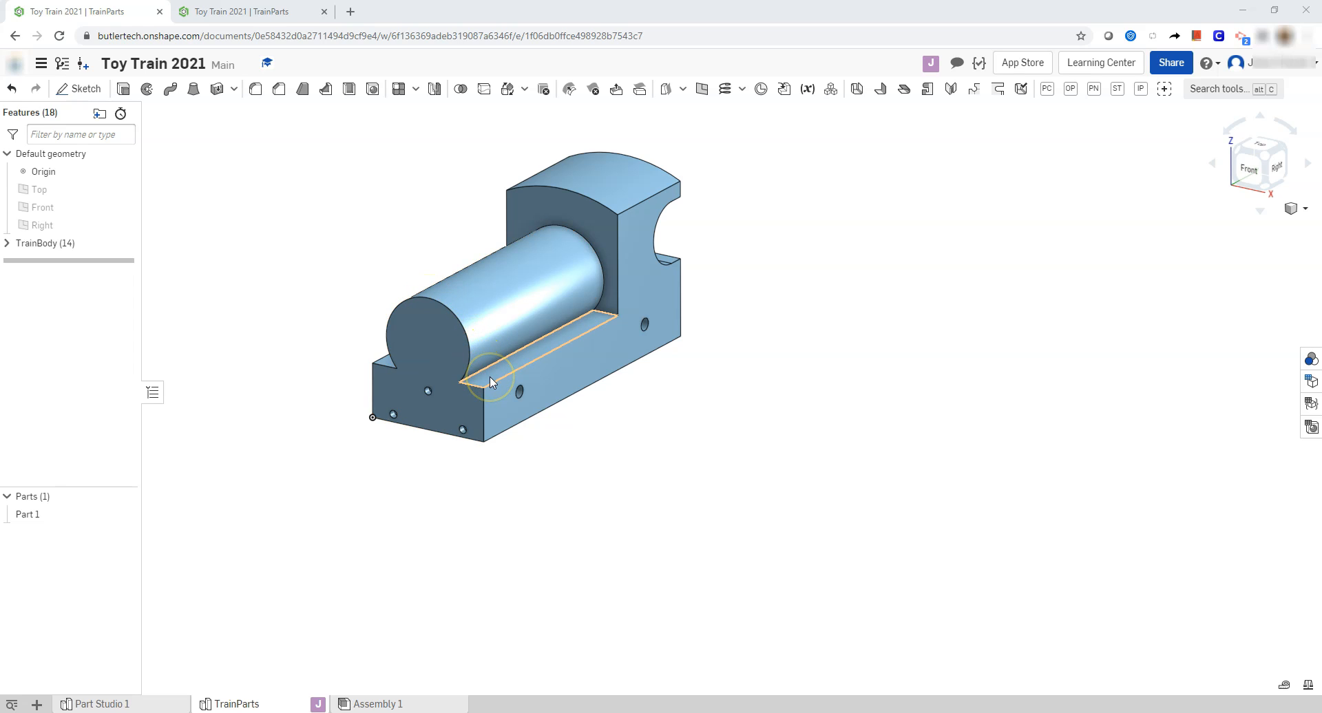
pyautogui.click(380, 227)
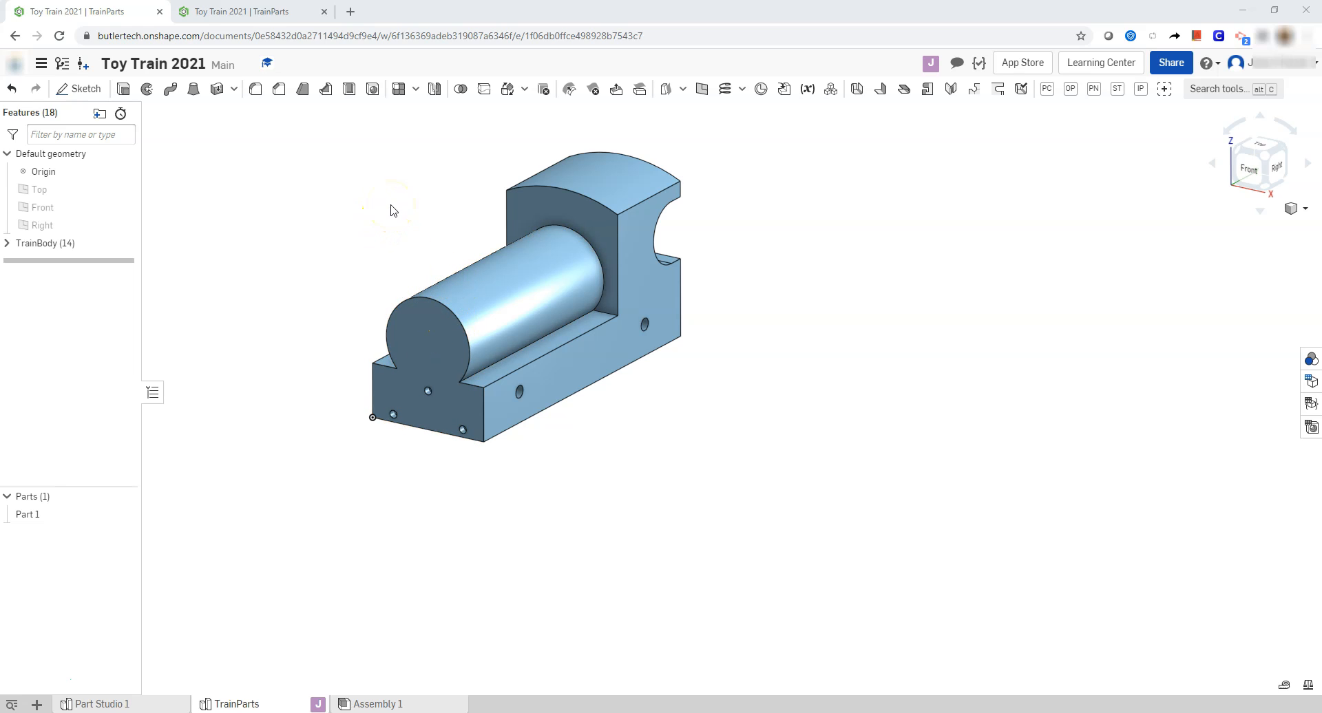
# Define a Plane point plane through the uppermost point of the cylinder's front edge, parallel to the flat ledge beside the cylinder.
pyautogui.click(704, 89)
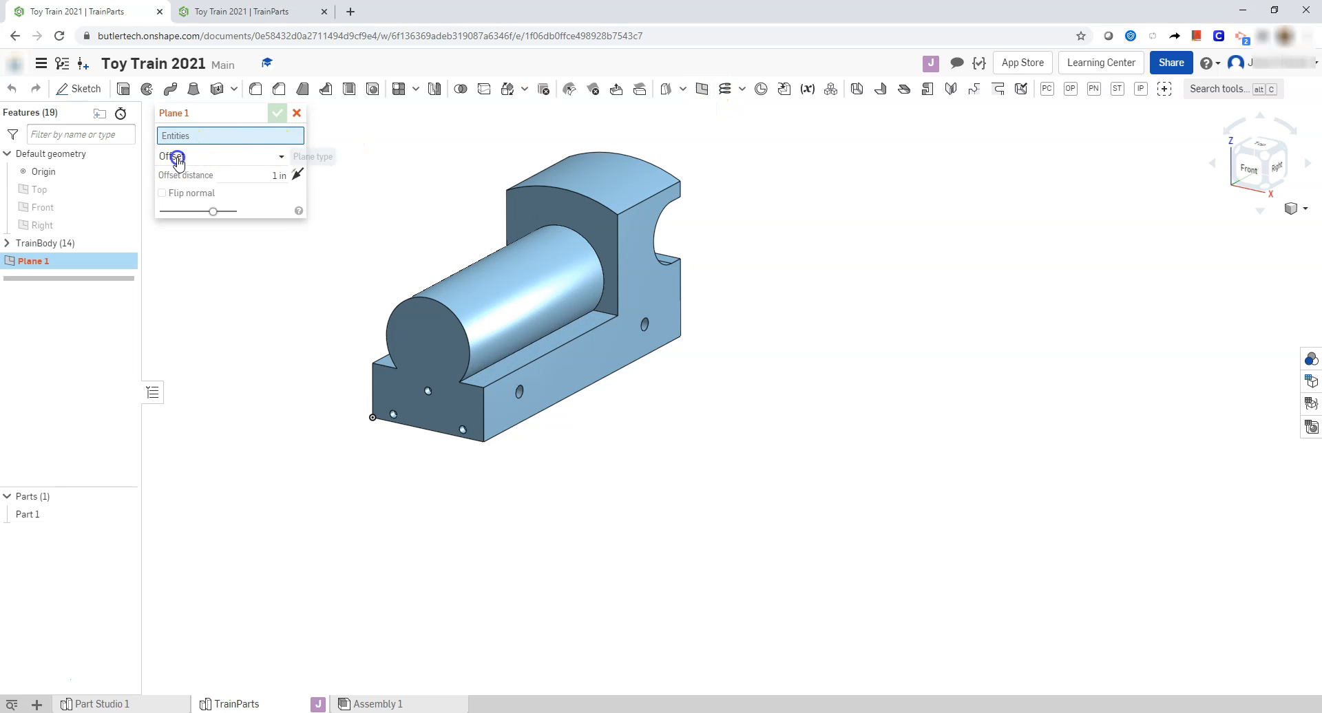
pyautogui.click(180, 158)
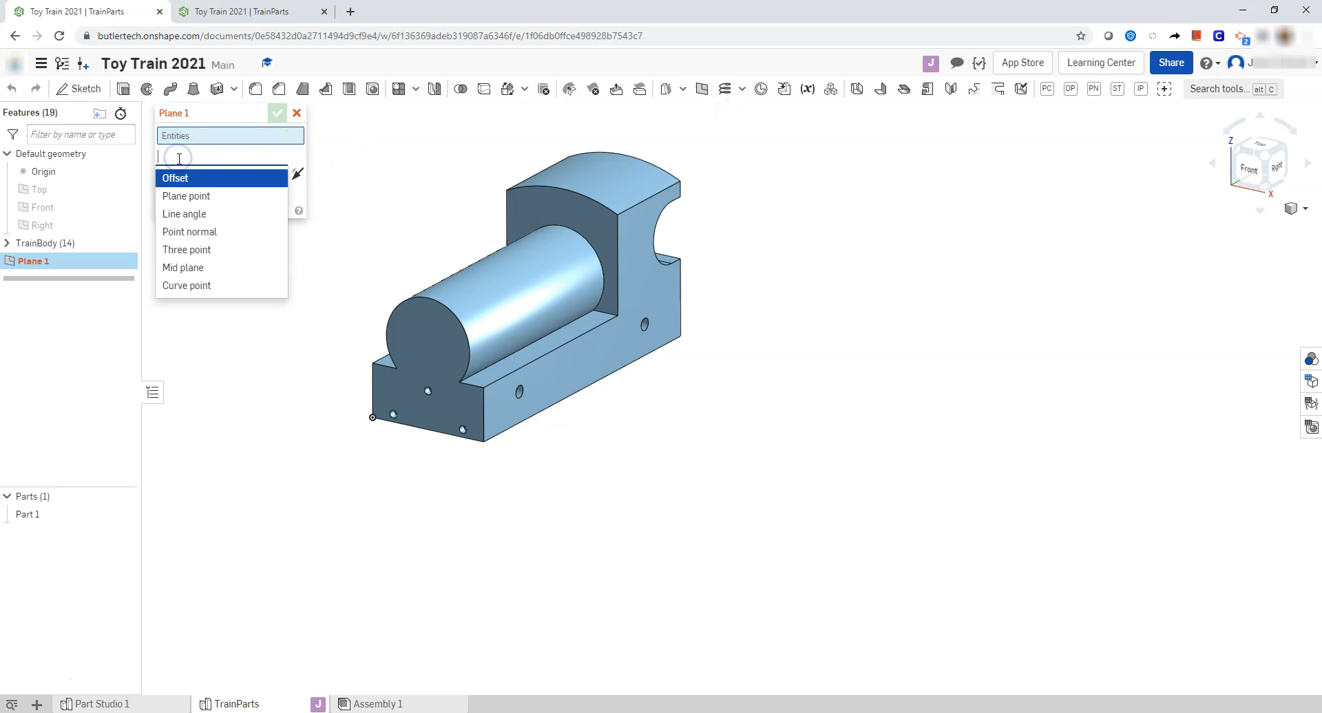
pyautogui.click(205, 198)
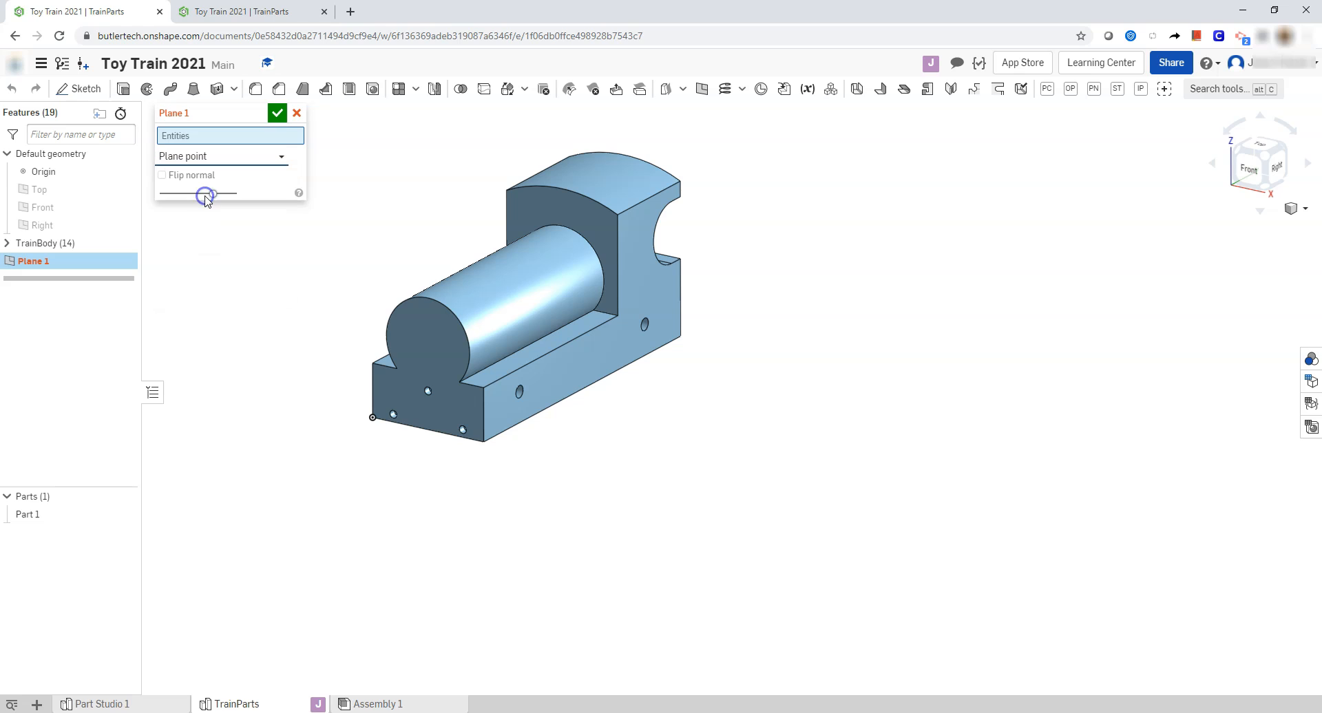
pyautogui.click(428, 299)
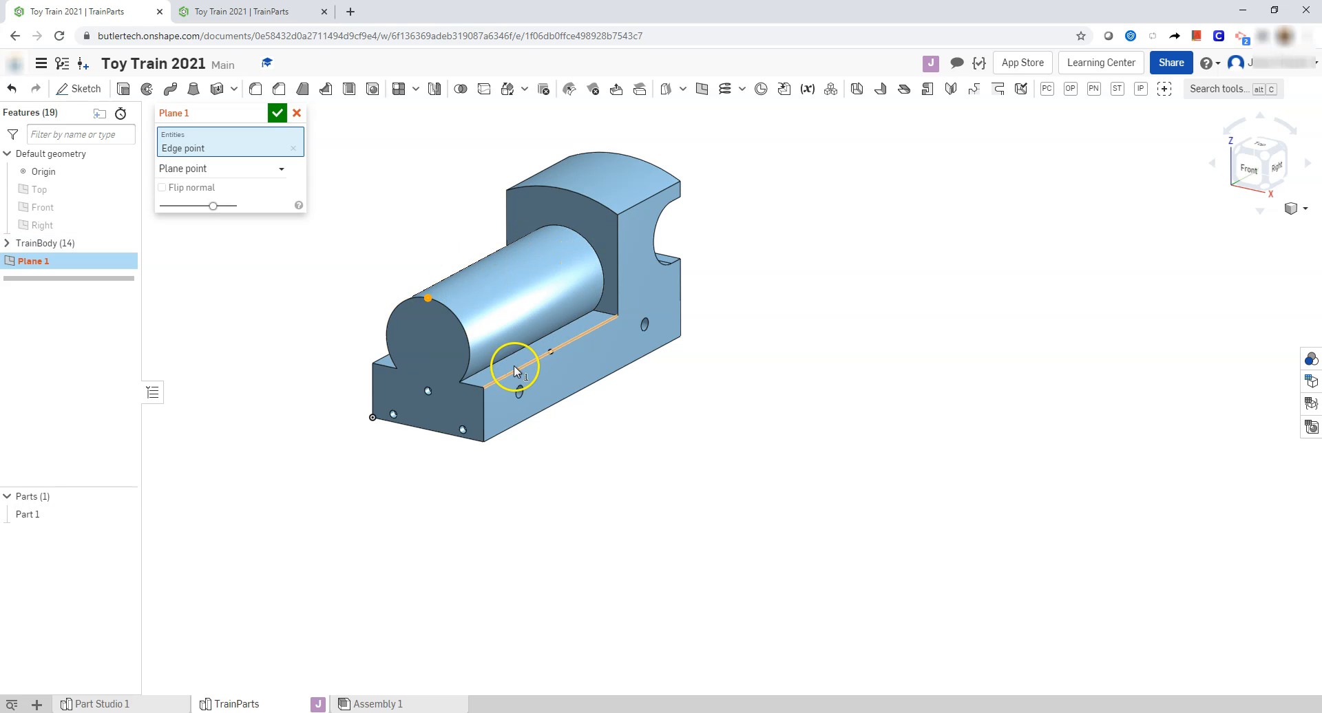
pyautogui.scroll(3, 507, 369)
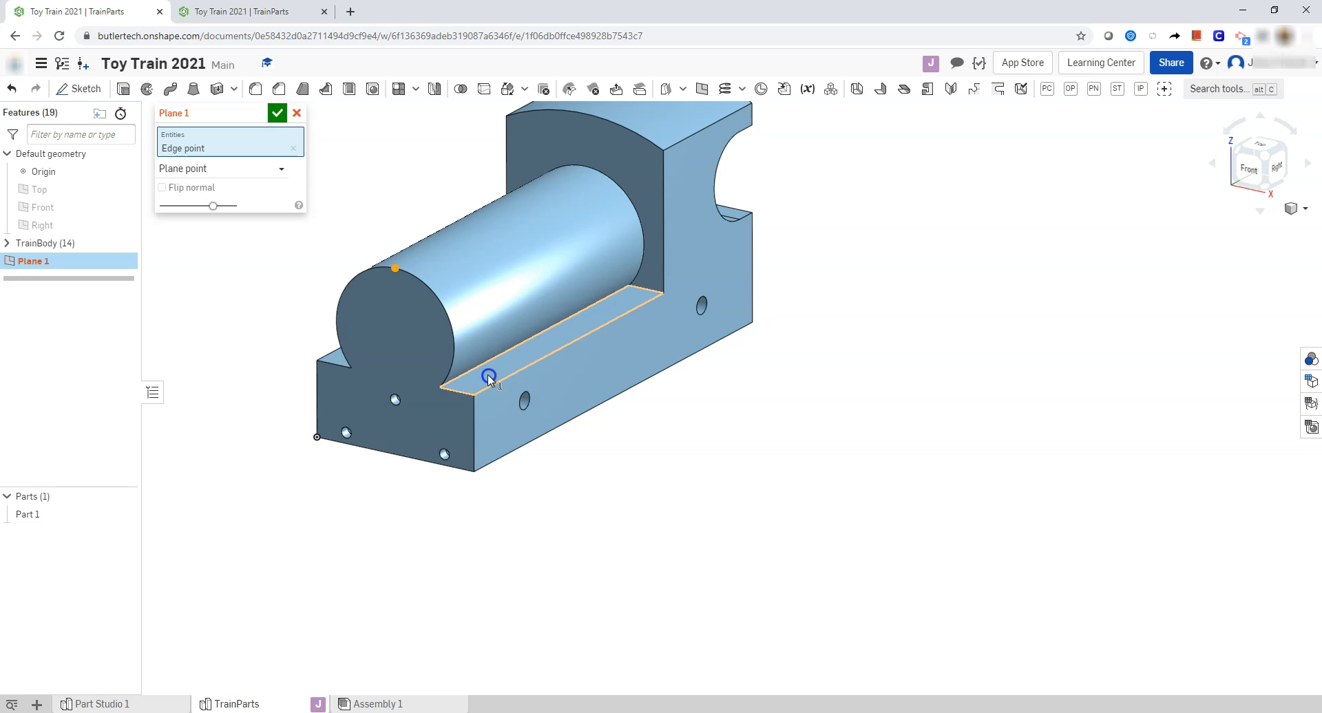
pyautogui.click(487, 374)
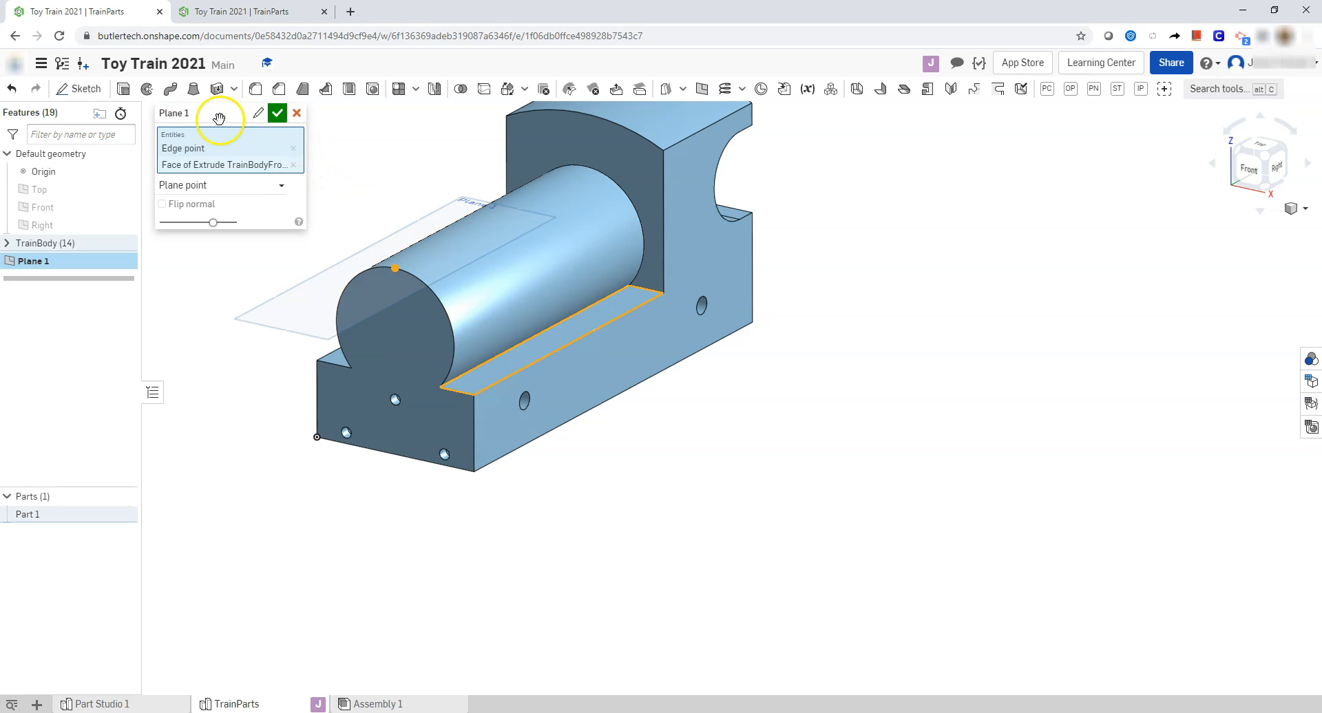
# Name the new plane Plane HorizTangentCylinder, accept it, and toggle its visibility off and back on.
pyautogui.click(260, 111)
pyautogui.click(201, 113)
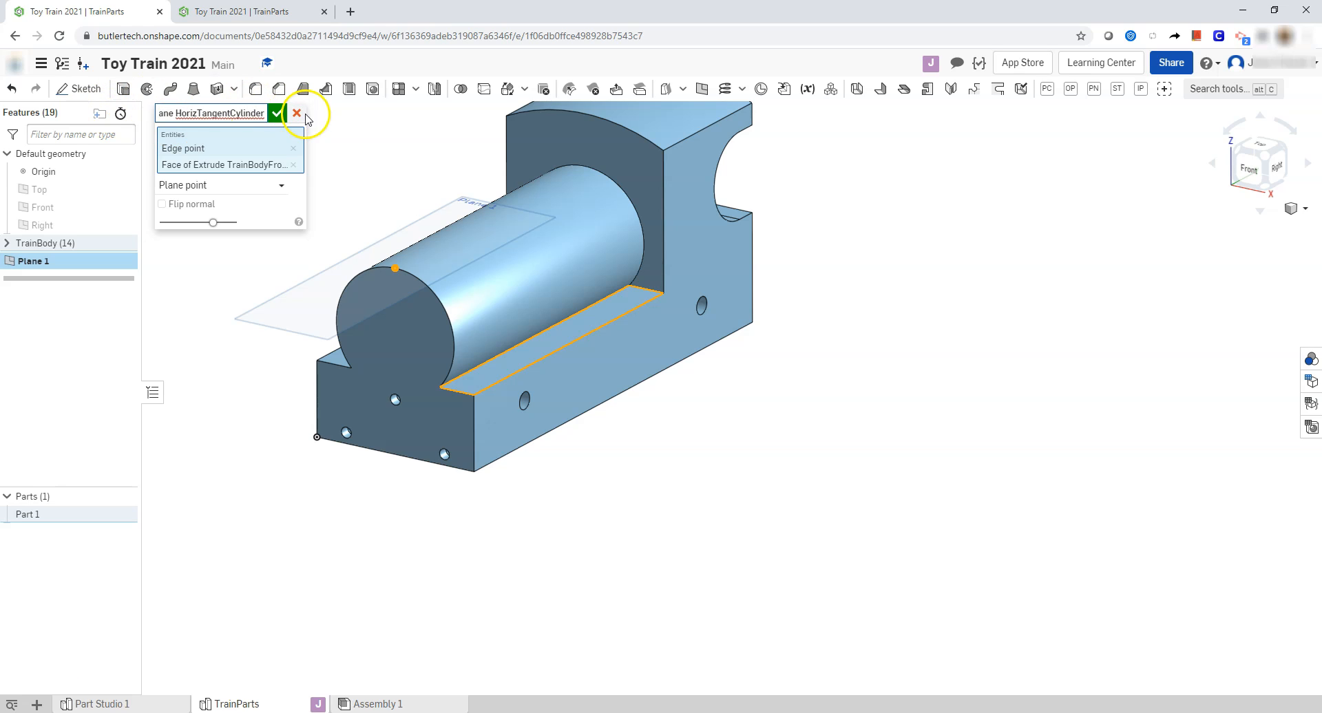
pyautogui.click(278, 113)
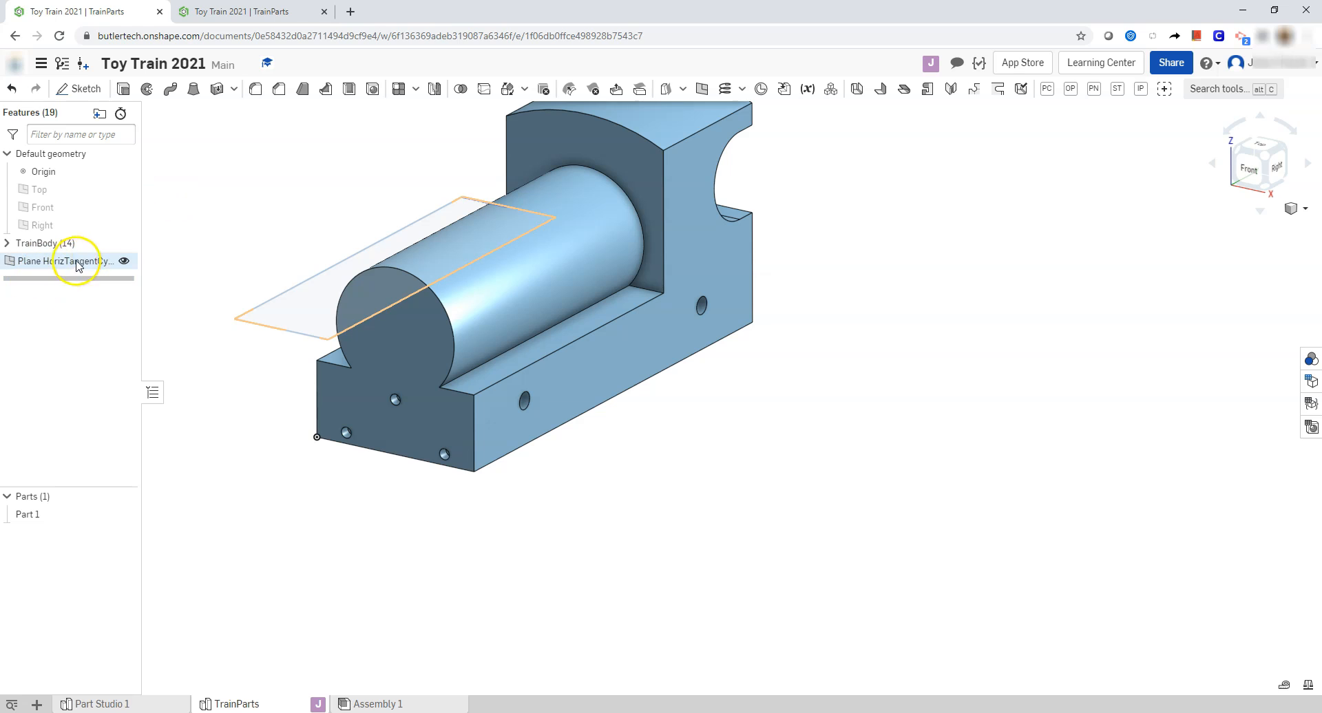
pyautogui.click(128, 261)
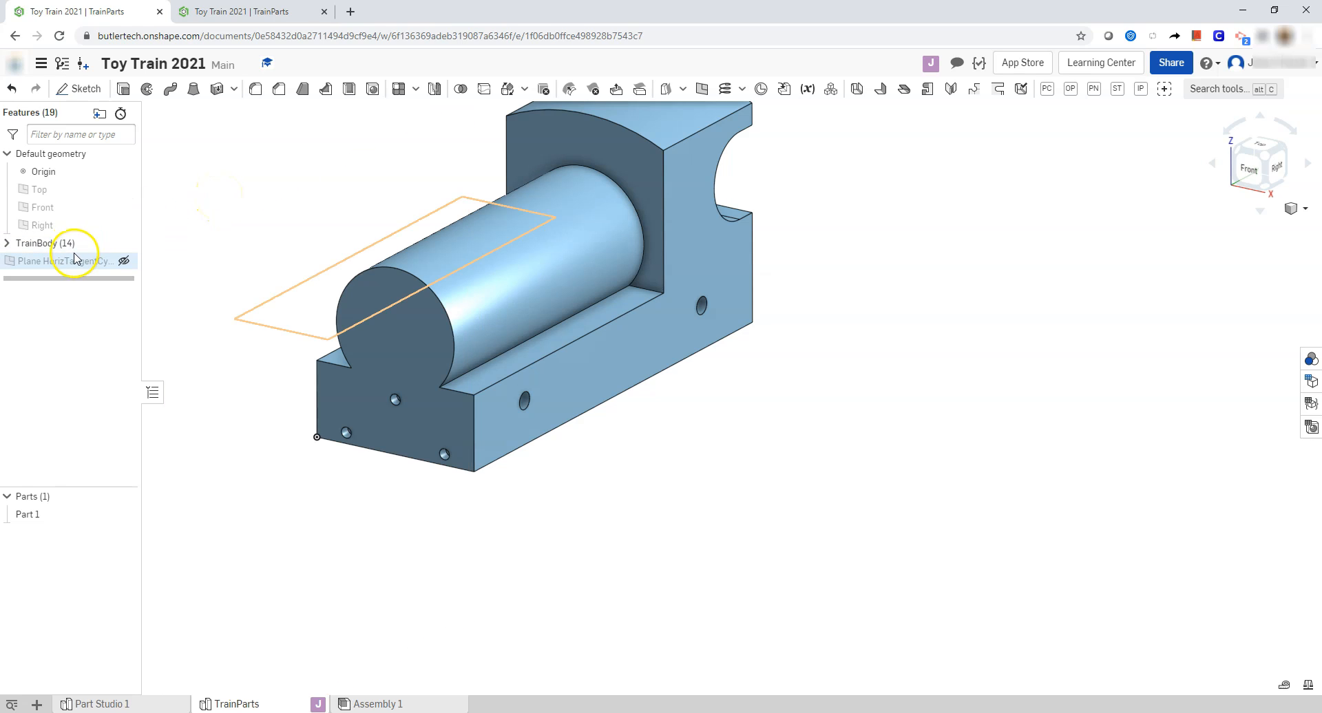
pyautogui.click(124, 261)
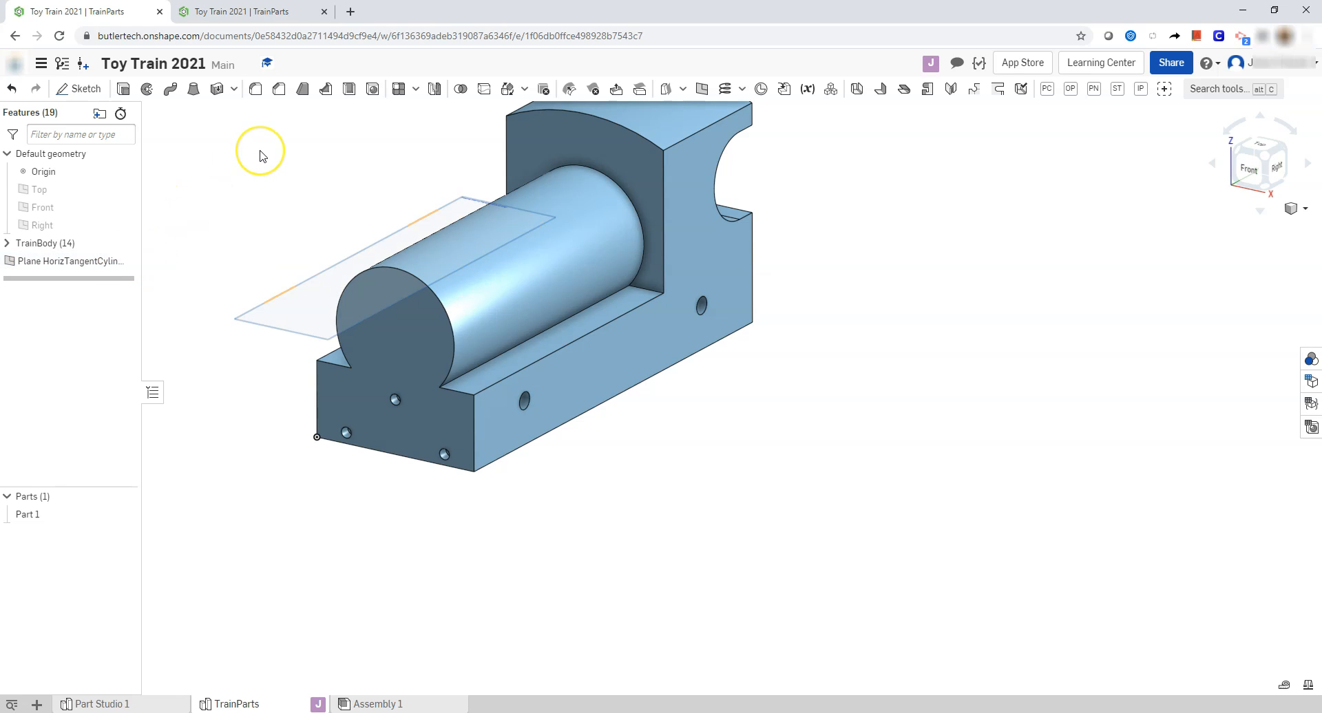
# Start a sketch on Plane HorizTangentCylinder and place a point on the cylinder near its front end.
pyautogui.click(124, 88)
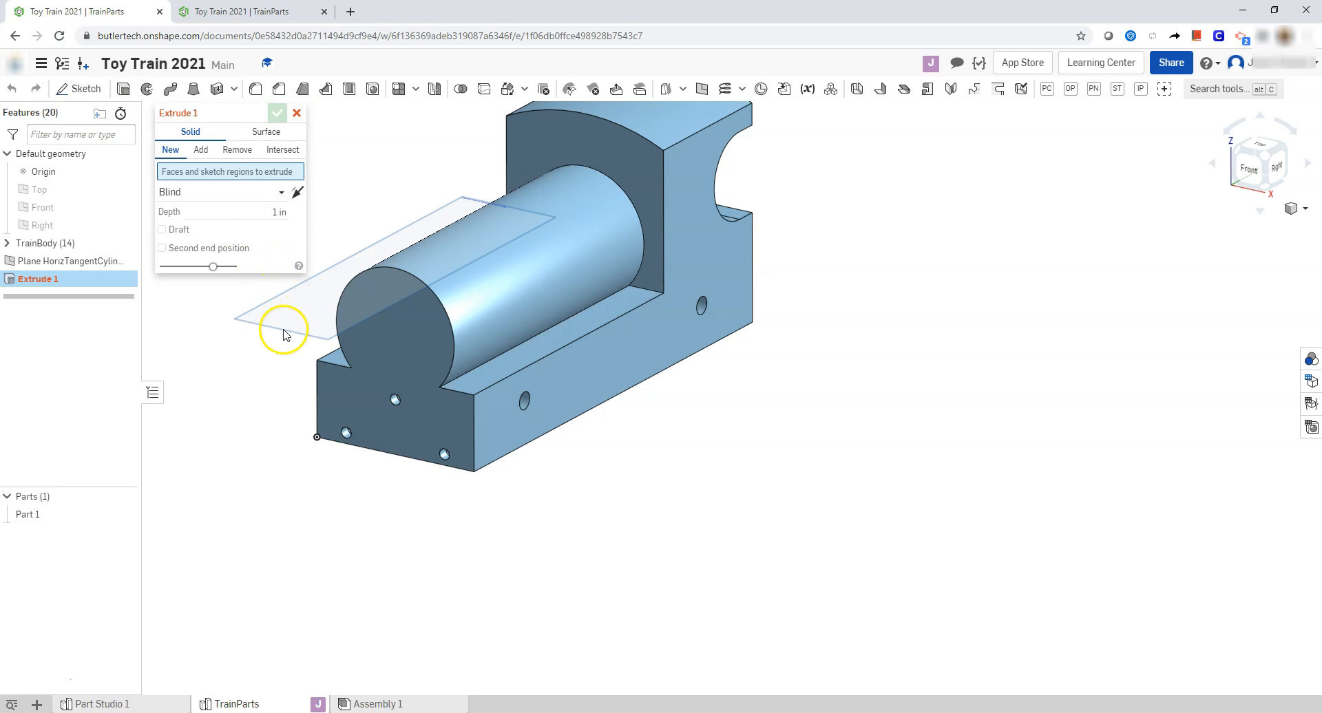
pyautogui.click(299, 113)
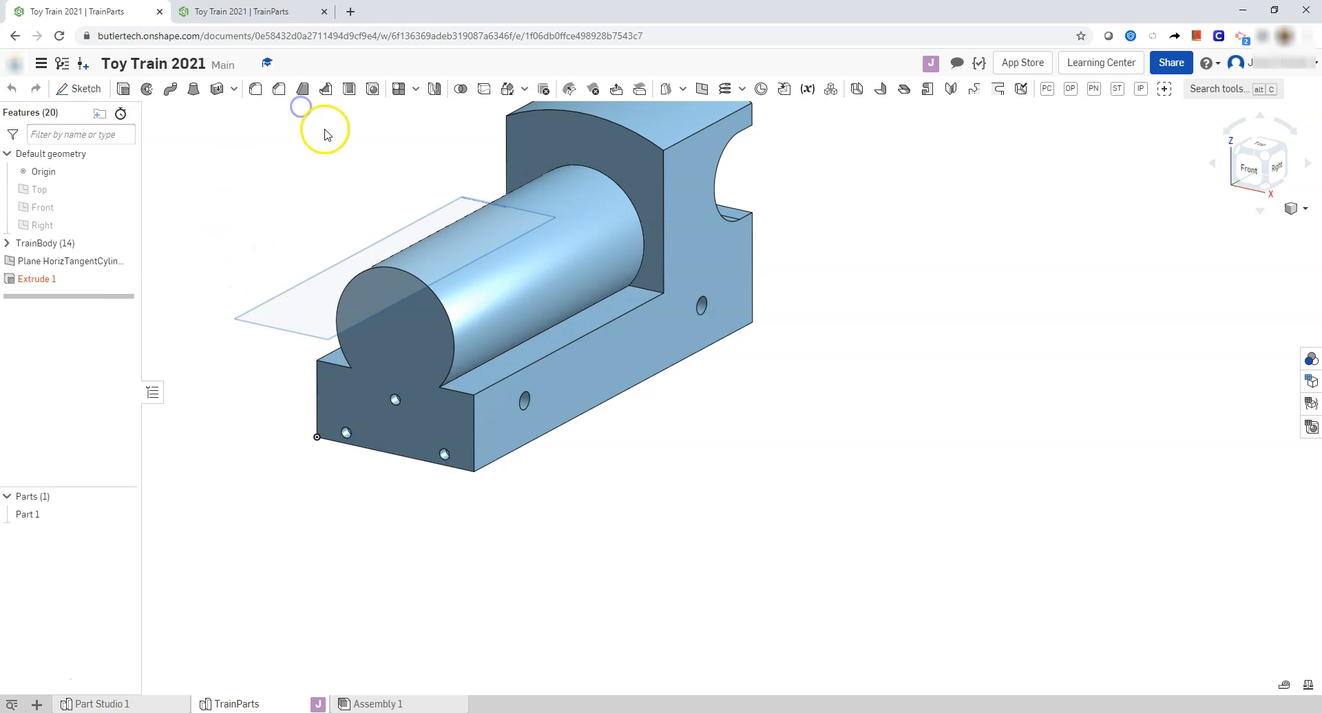
pyautogui.click(79, 88)
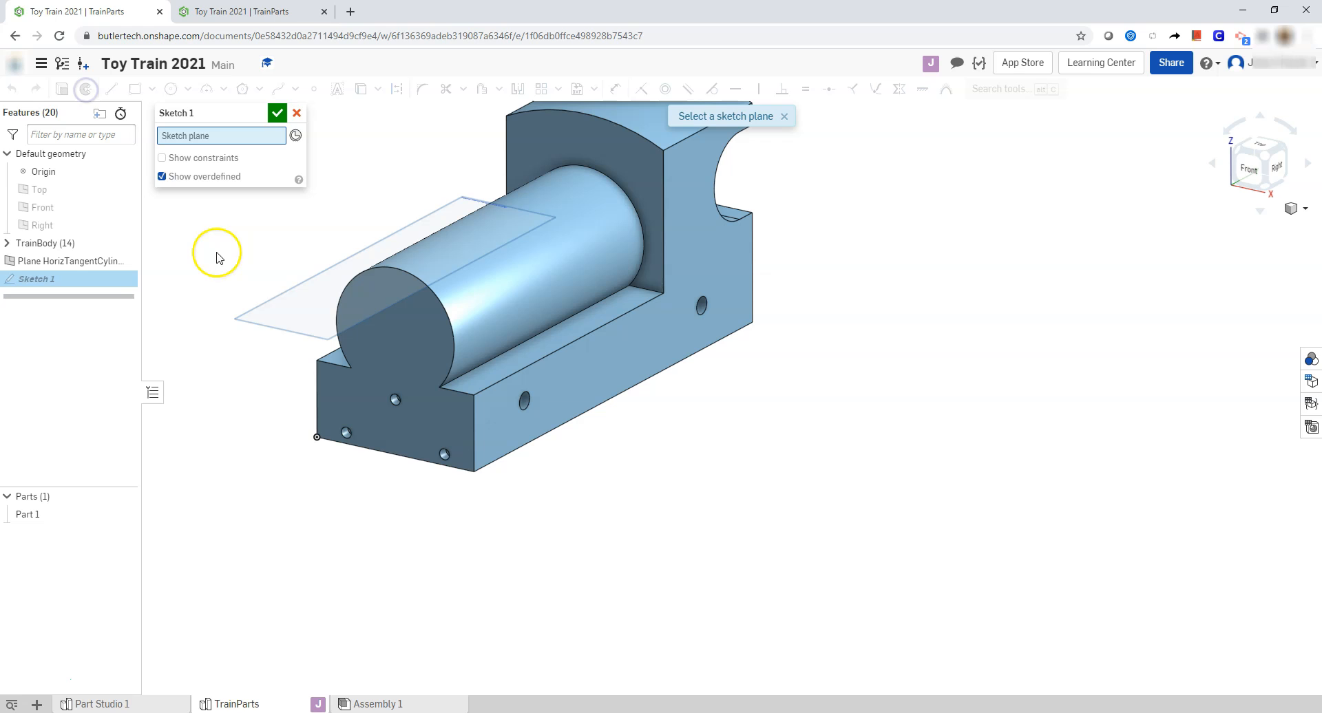
pyautogui.click(271, 302)
pyautogui.press('n')
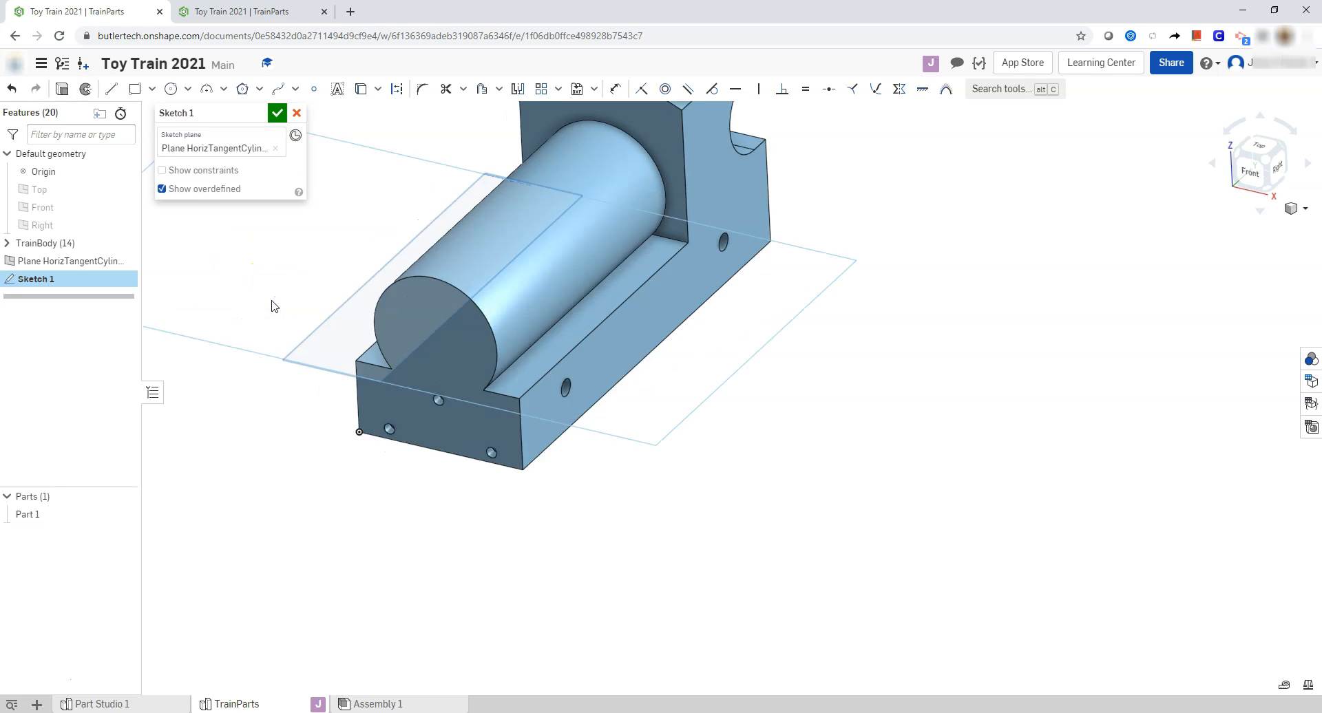
pyautogui.click(313, 89)
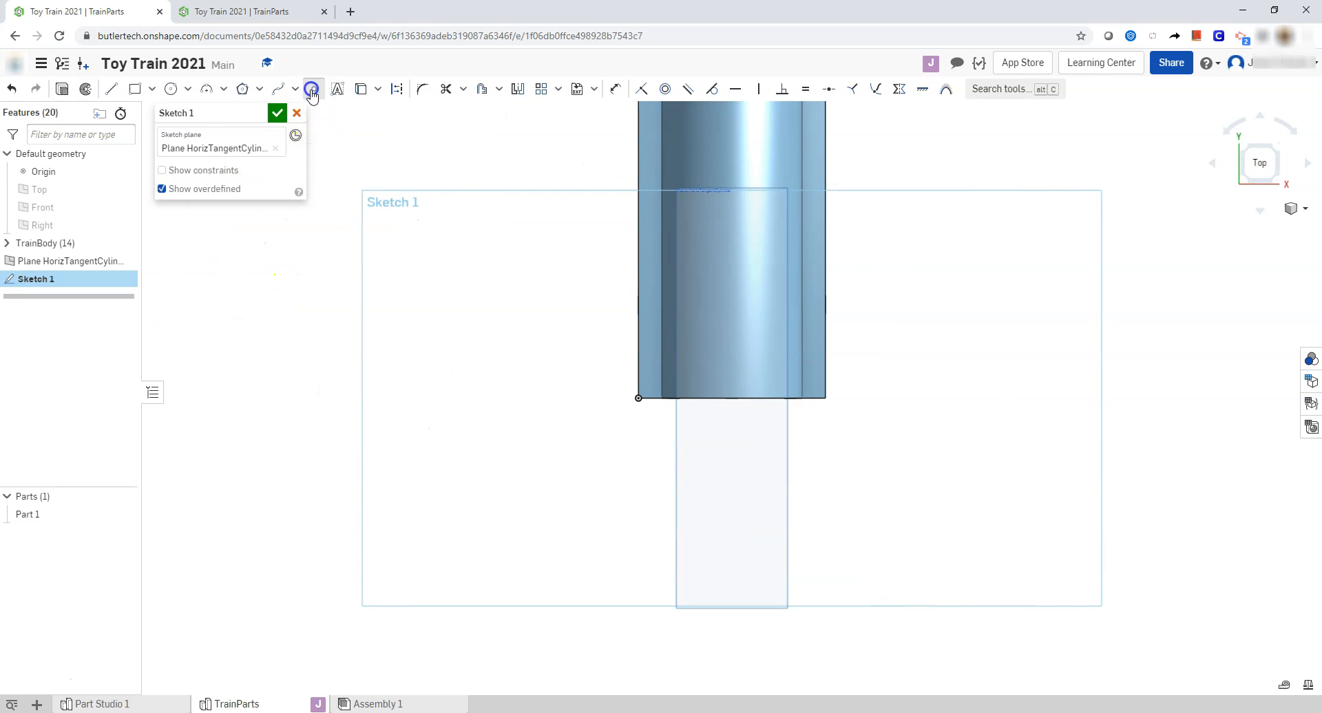
pyautogui.click(733, 323)
# Dimension the sketch point horizontally 1 in from the body's left edge.
pyautogui.click(616, 88)
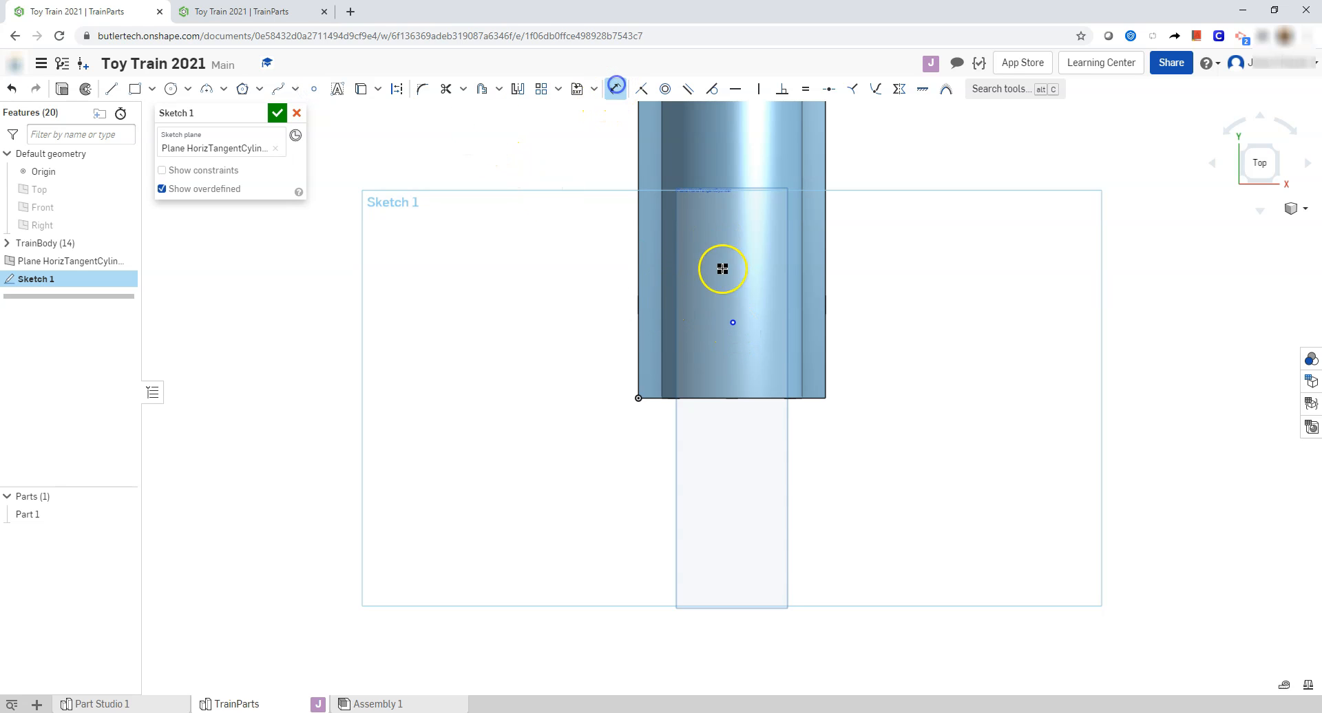
pyautogui.click(641, 324)
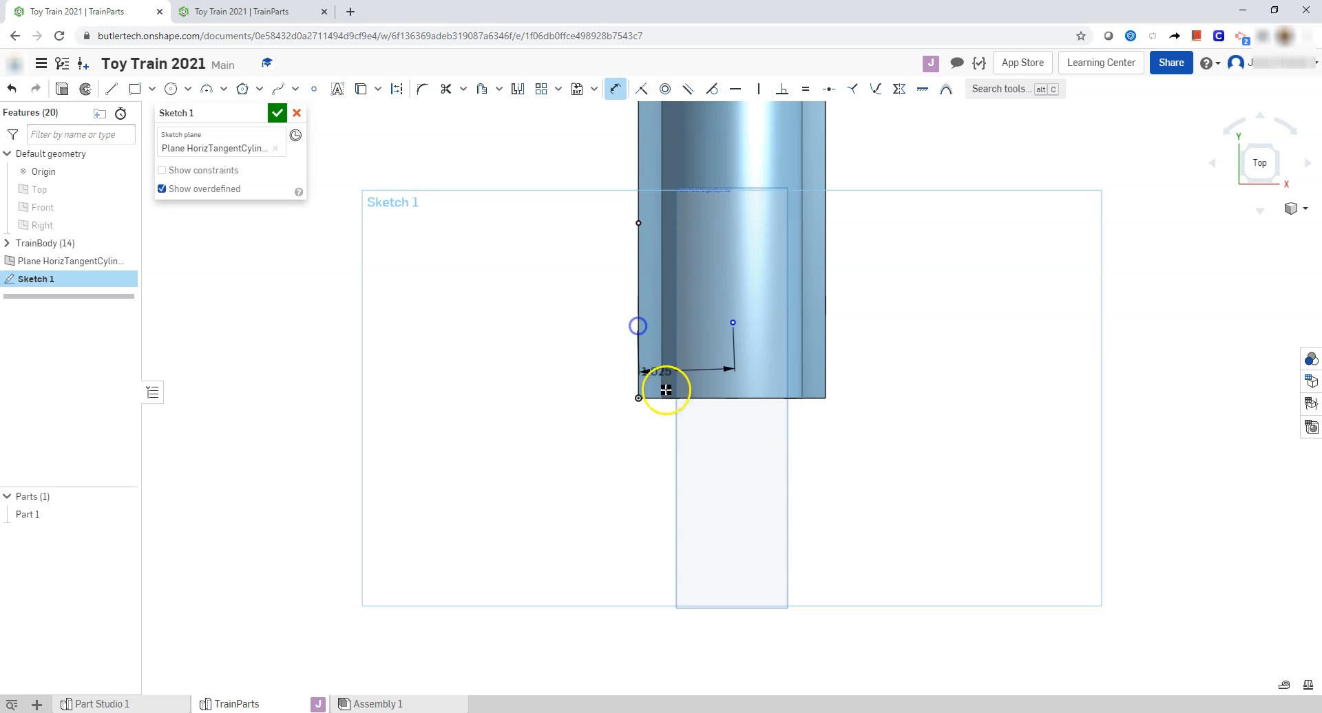
pyautogui.click(678, 440)
pyautogui.press('Return')
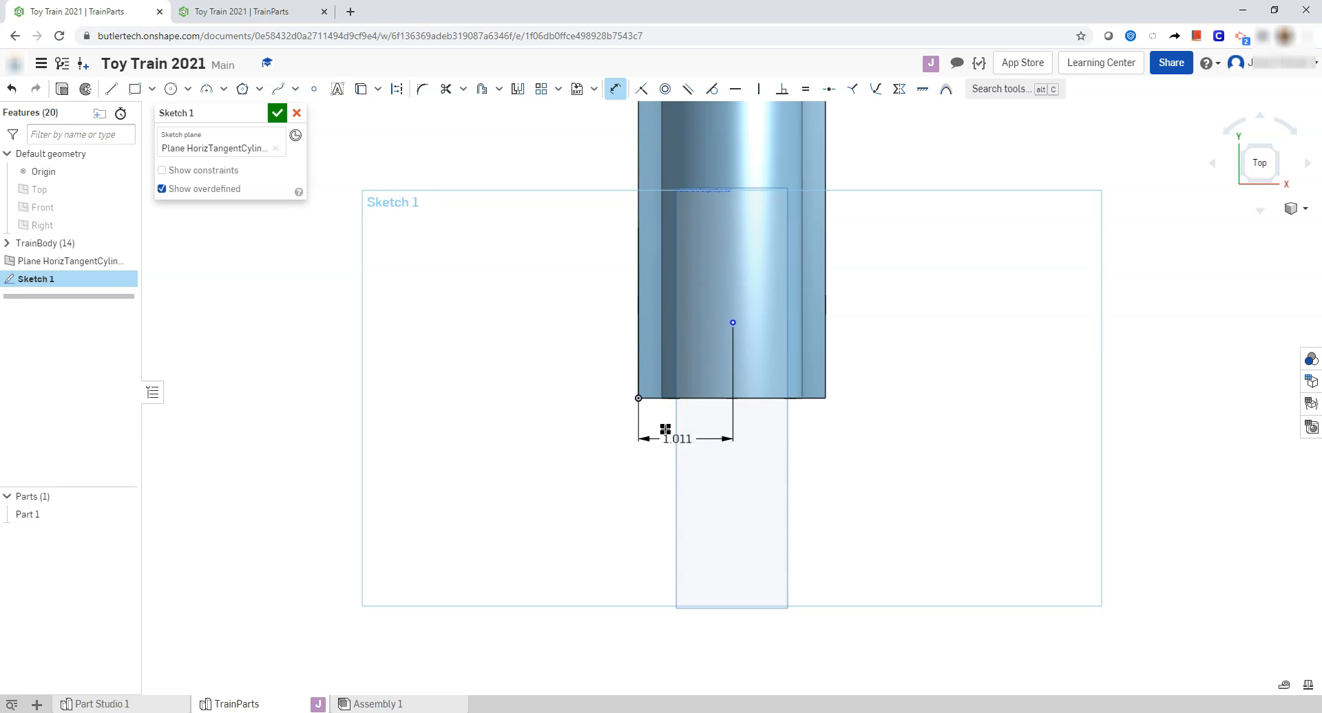
# Dimension the point 0.875 in from the body's front edge as in the part drawing, and finish the sketch as Sketch SmokeStackHole.
pyautogui.click(734, 321)
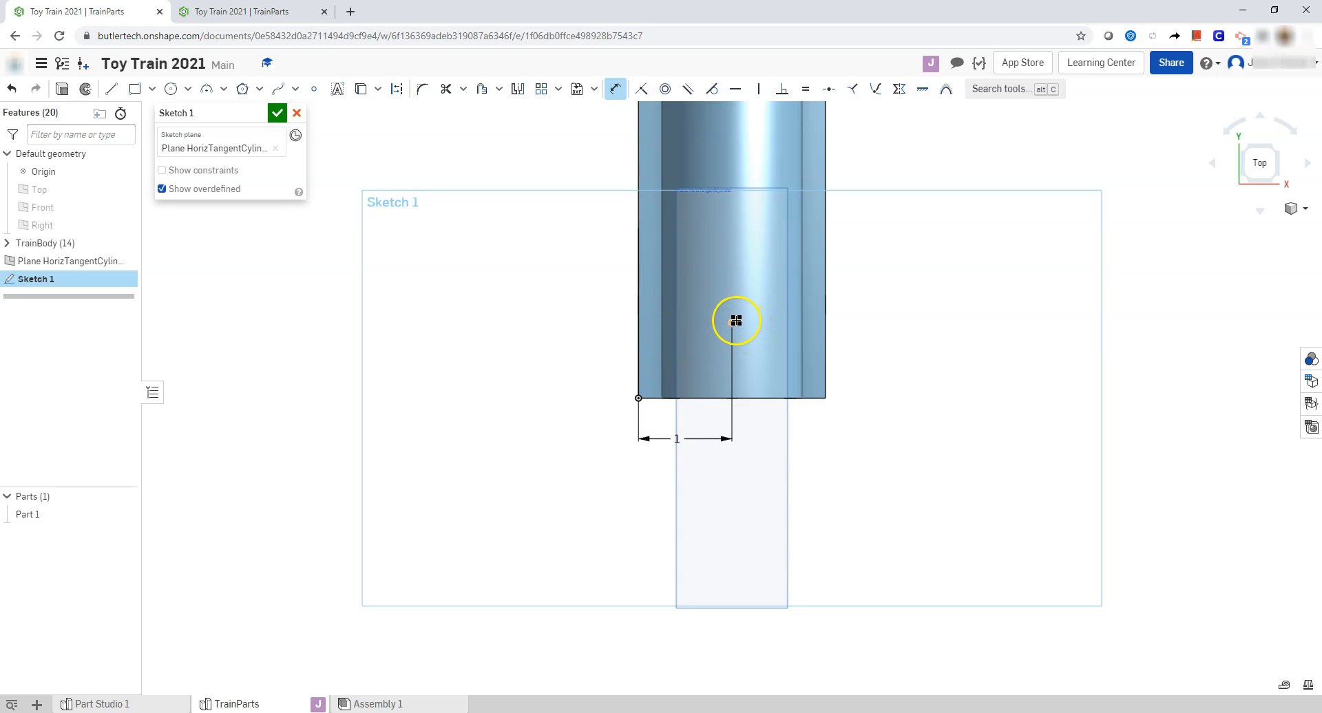
pyautogui.click(751, 398)
pyautogui.click(857, 366)
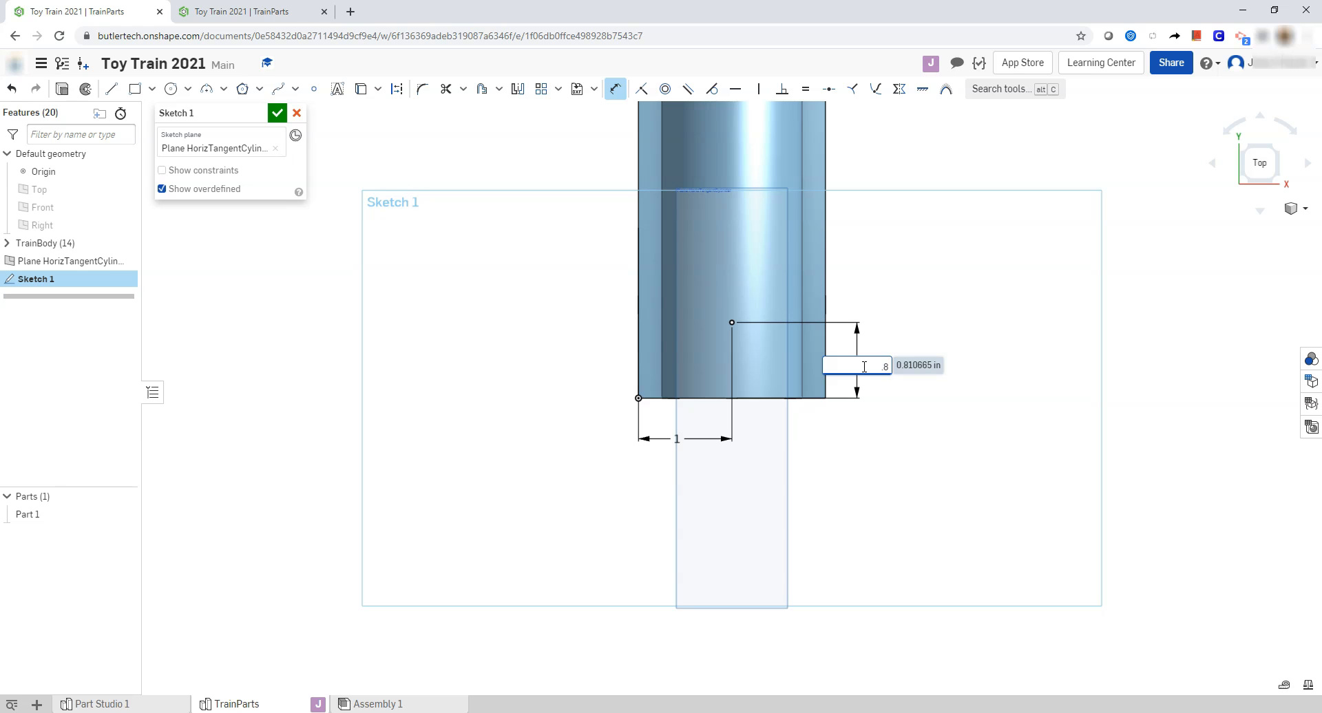
pyautogui.hotkey('alt', 'Tab')
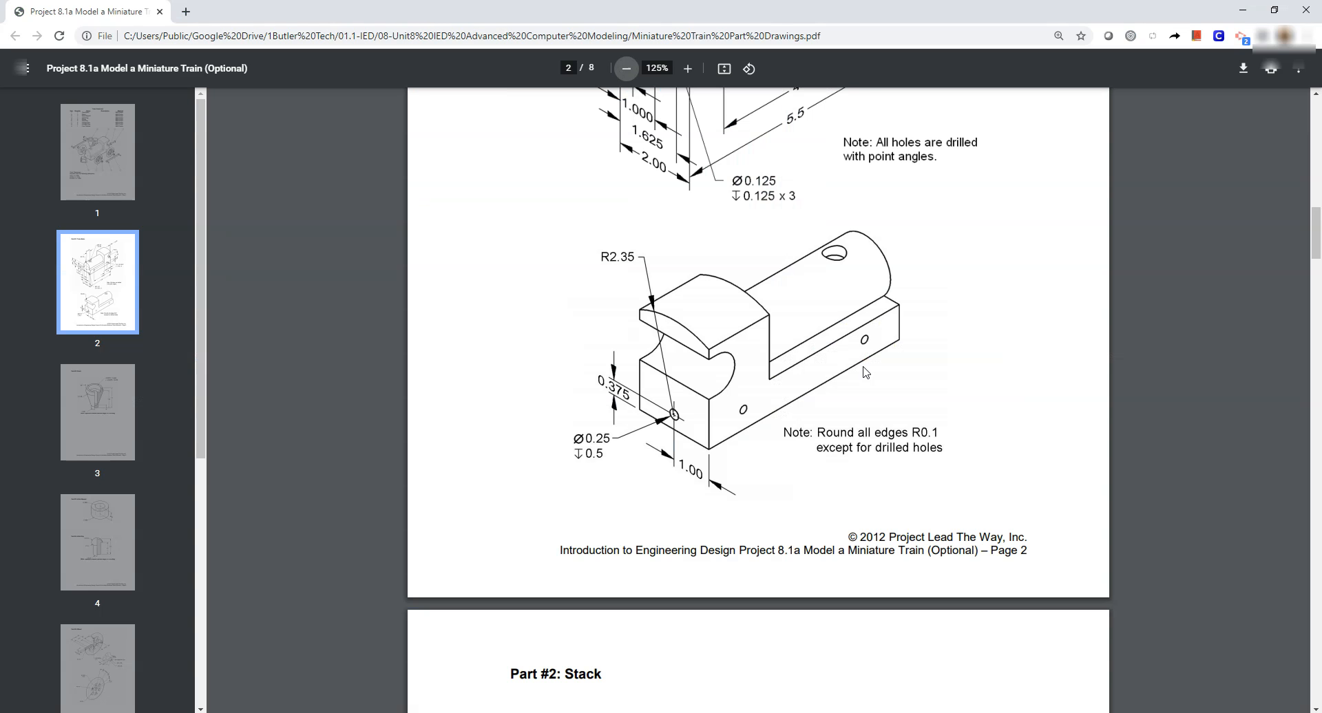
pyautogui.scroll(5, 881, 345)
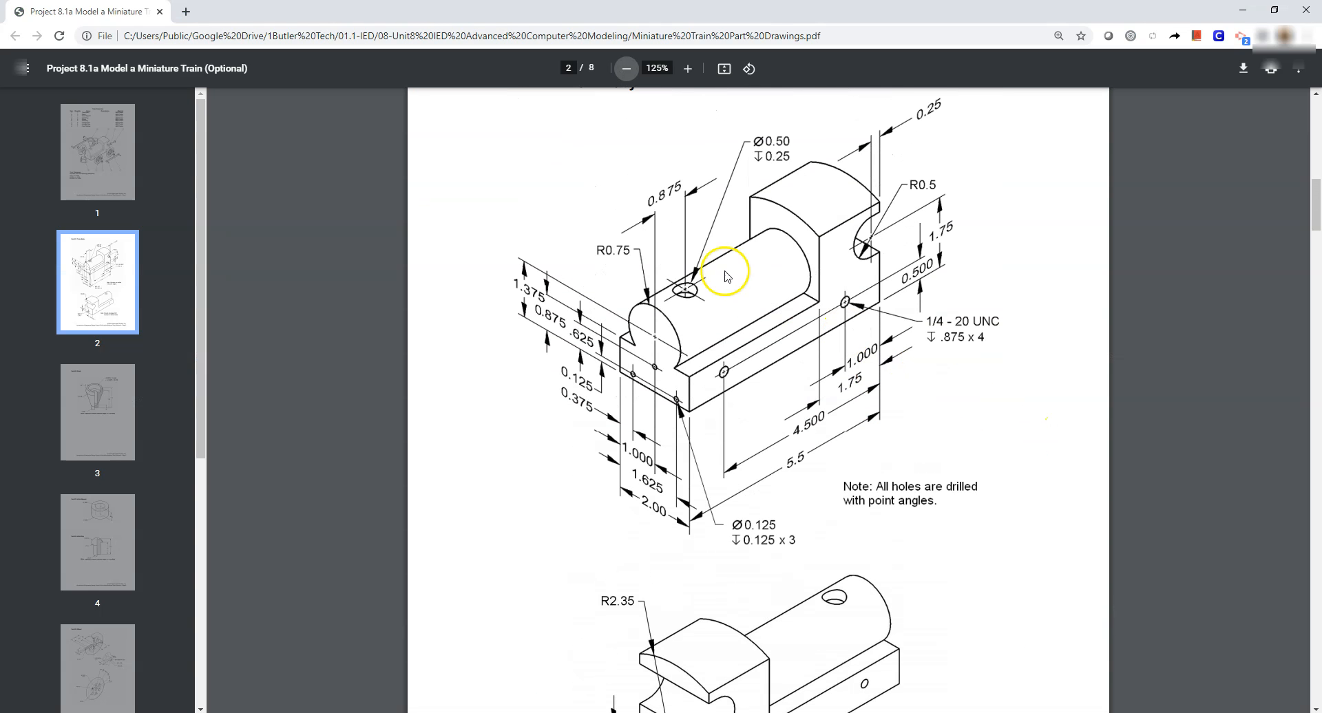
pyautogui.hotkey('alt', 'Tab')
pyautogui.click(671, 275)
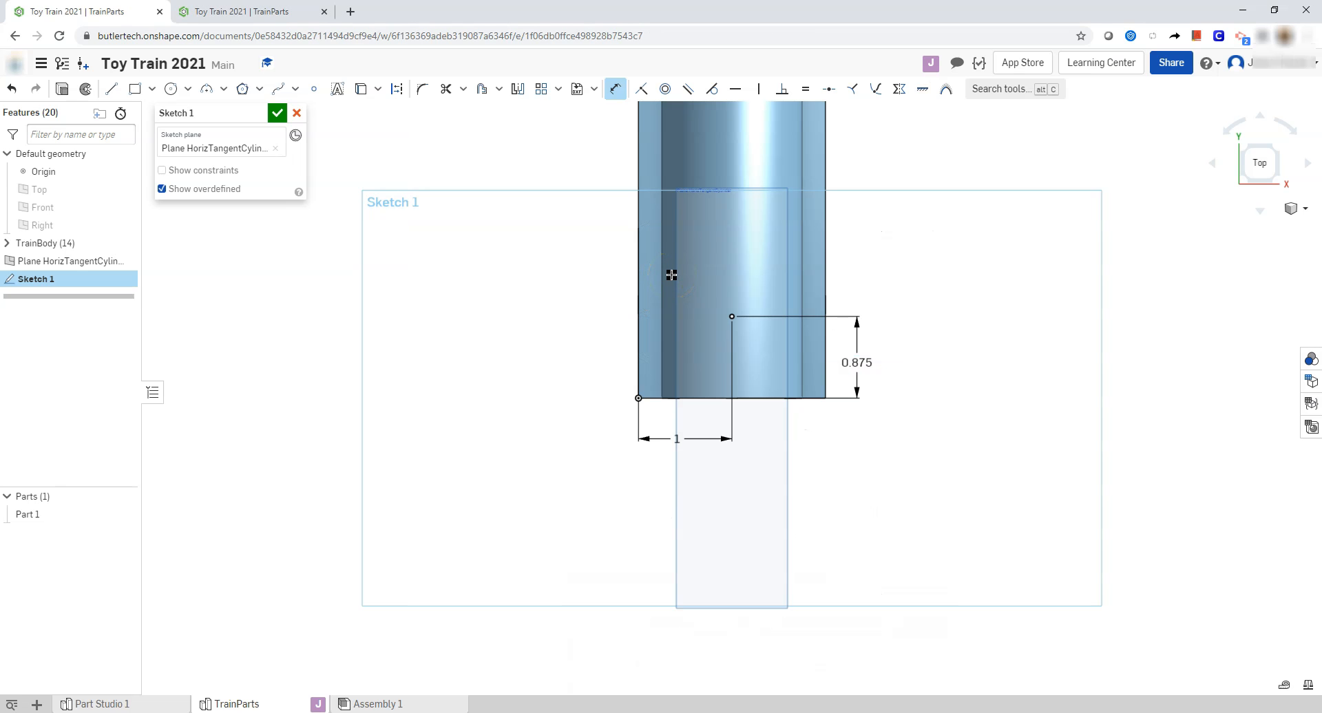
pyautogui.click(264, 115)
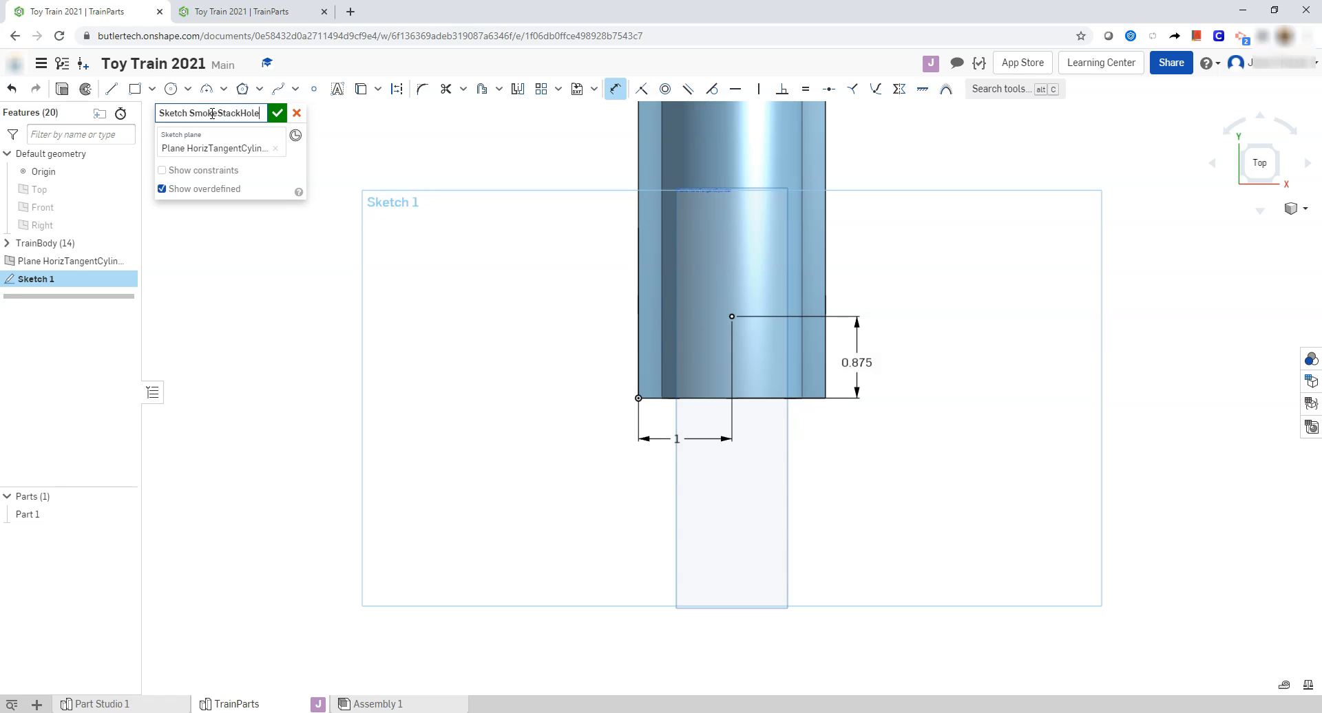
pyautogui.click(278, 110)
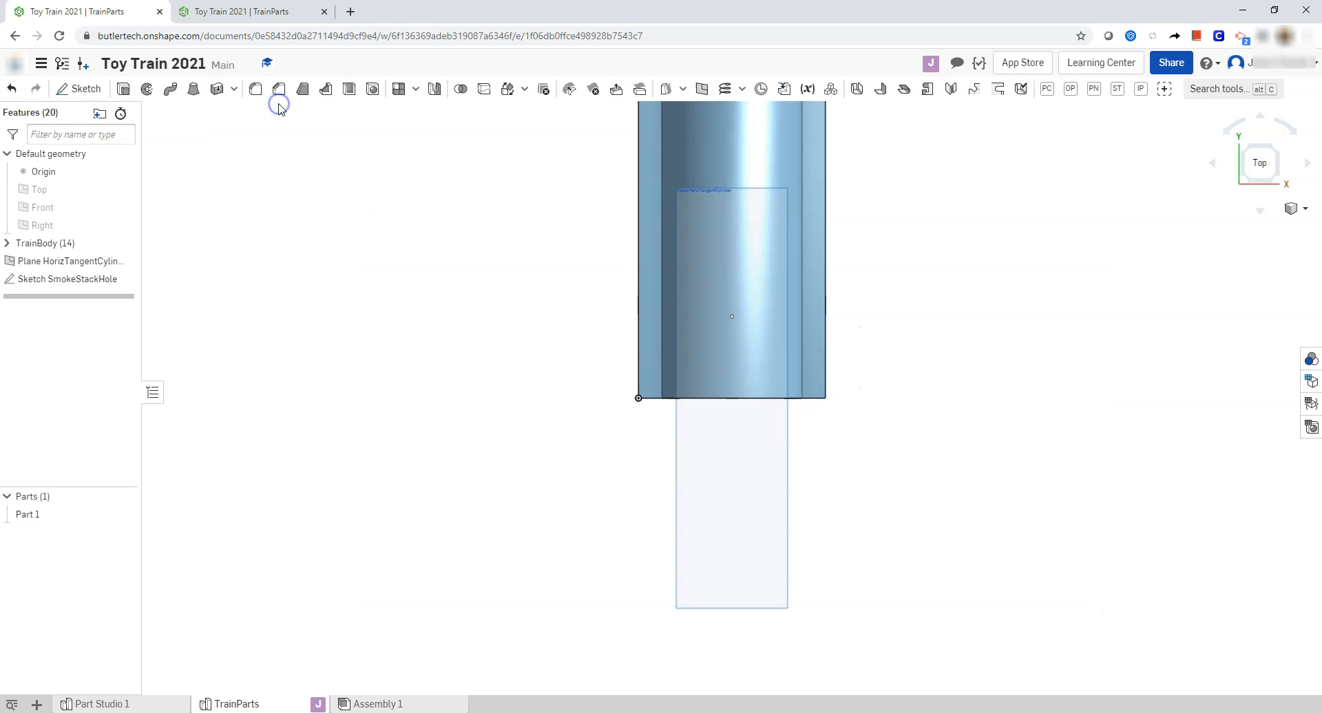
# Create a simple blind hole at the sketch point, 0.5 in in diameter and 0.25 in deep per the part drawing, named Hole SmokeStack.
pyautogui.click(373, 89)
pyautogui.click(729, 320)
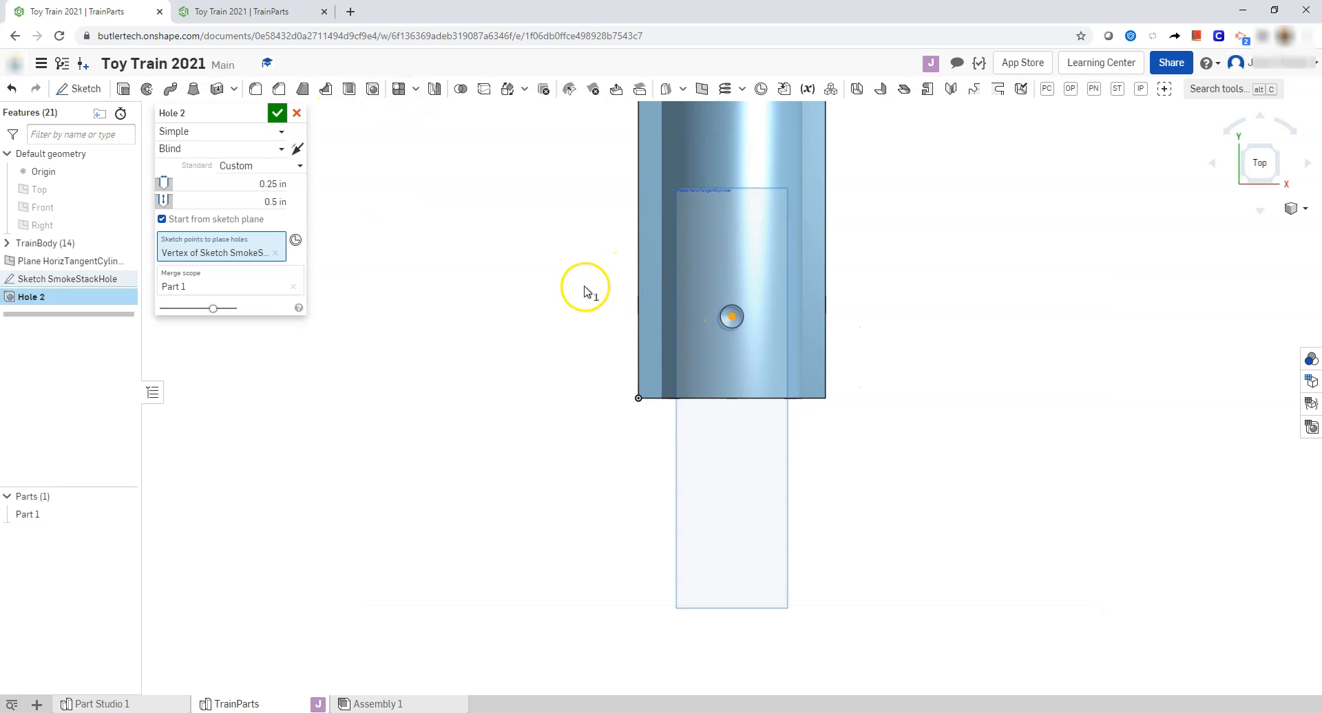
pyautogui.hotkey('alt', 'Tab')
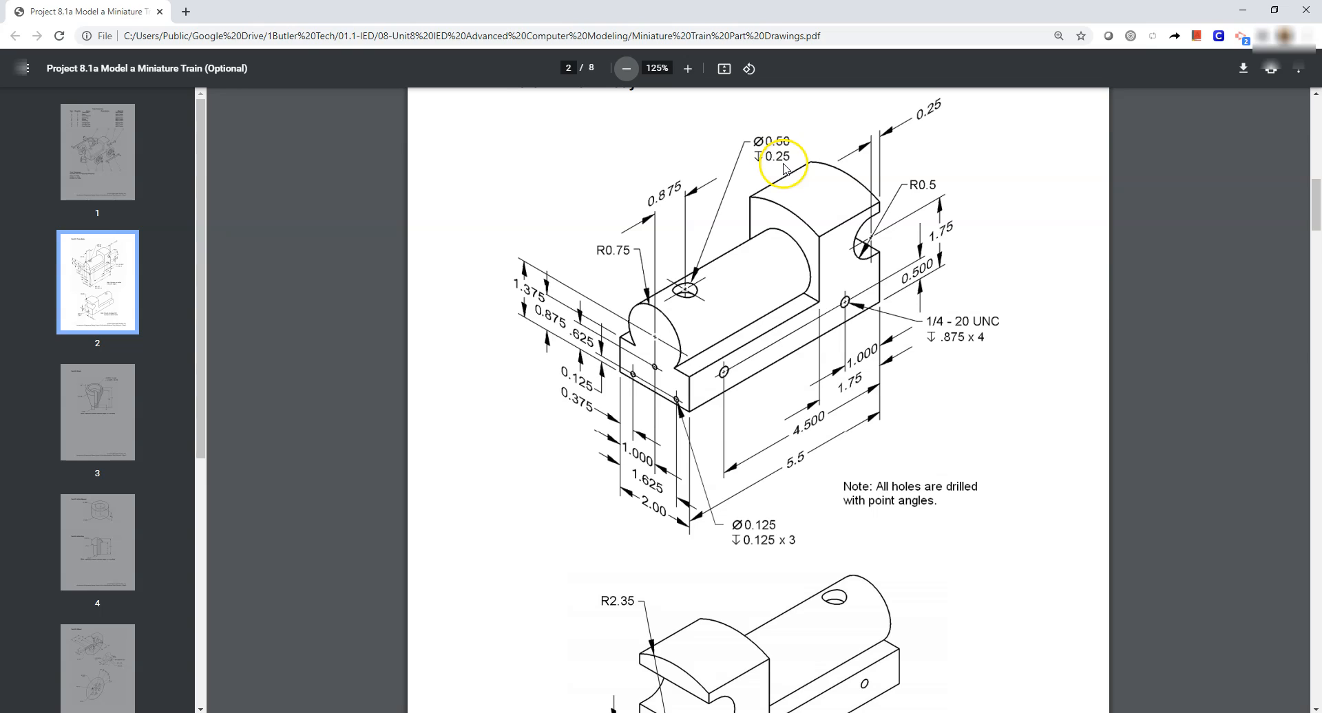
pyautogui.hotkey('alt', 'Tab')
pyautogui.click(248, 185)
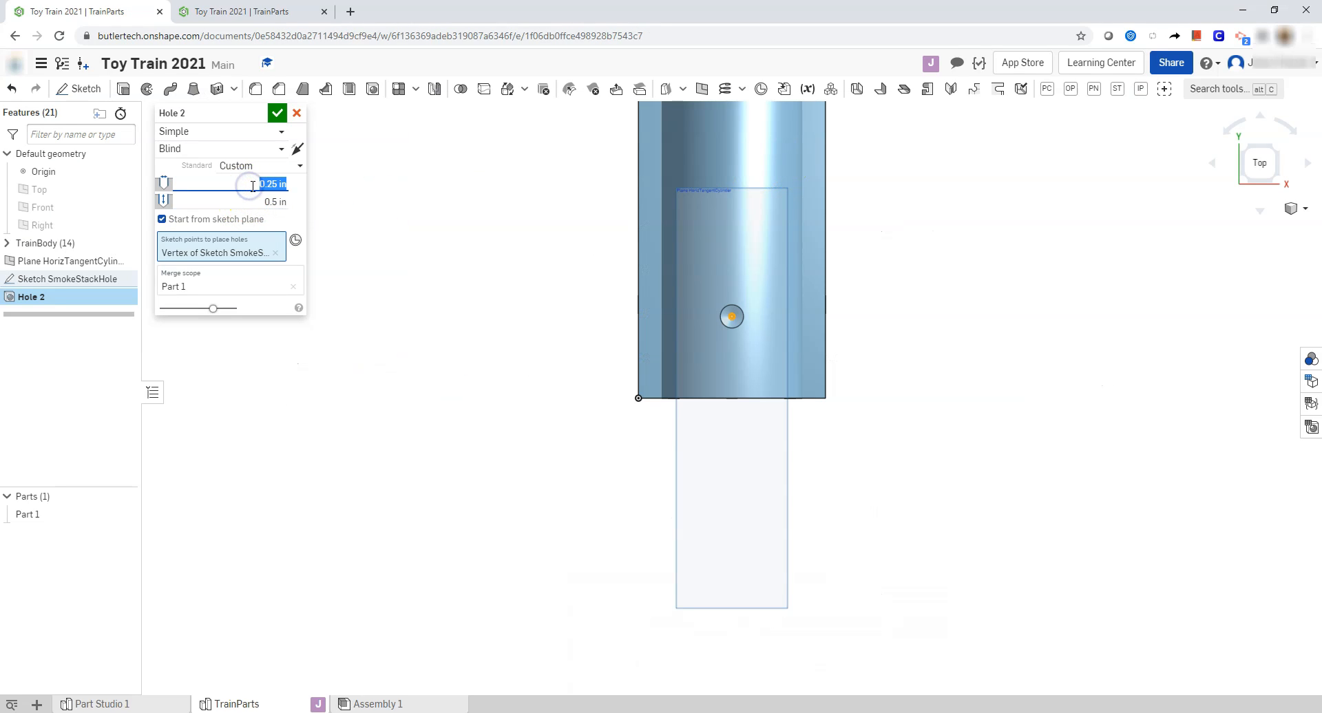
pyautogui.write('.50')
pyautogui.press('Tab')
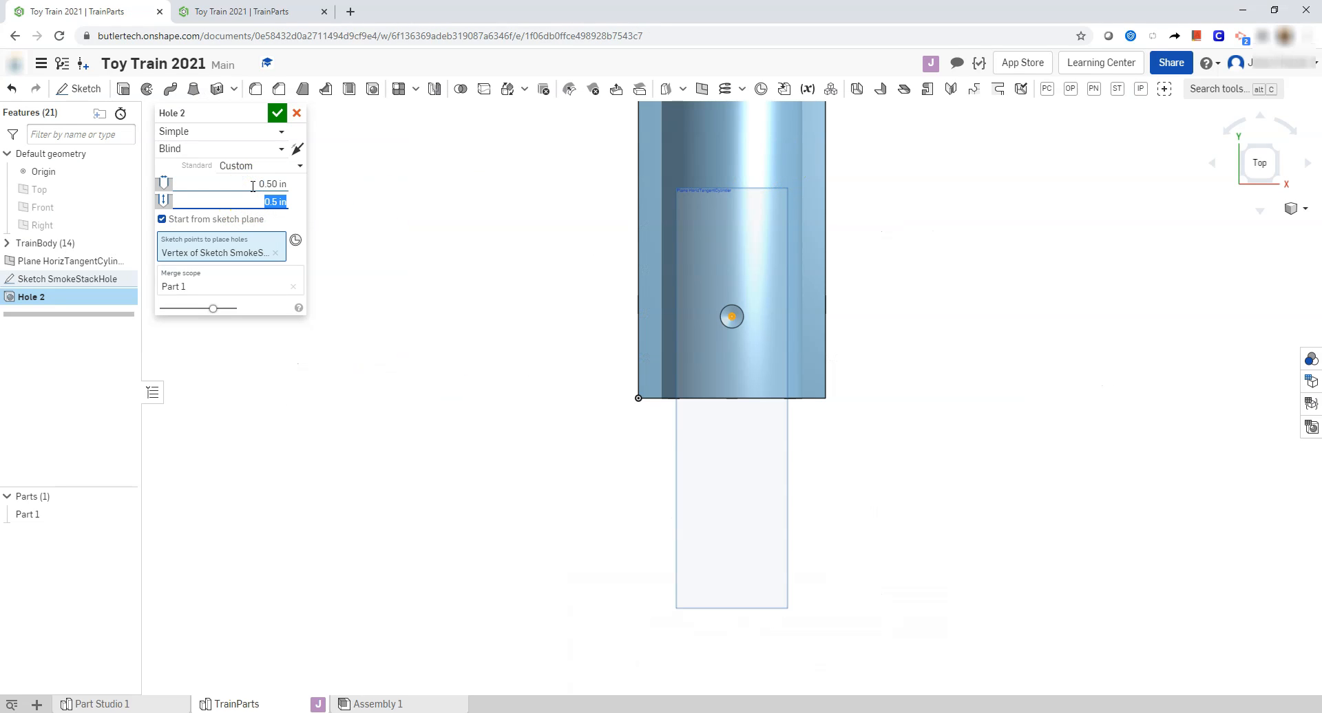
pyautogui.write('.25')
pyautogui.press('Tab')
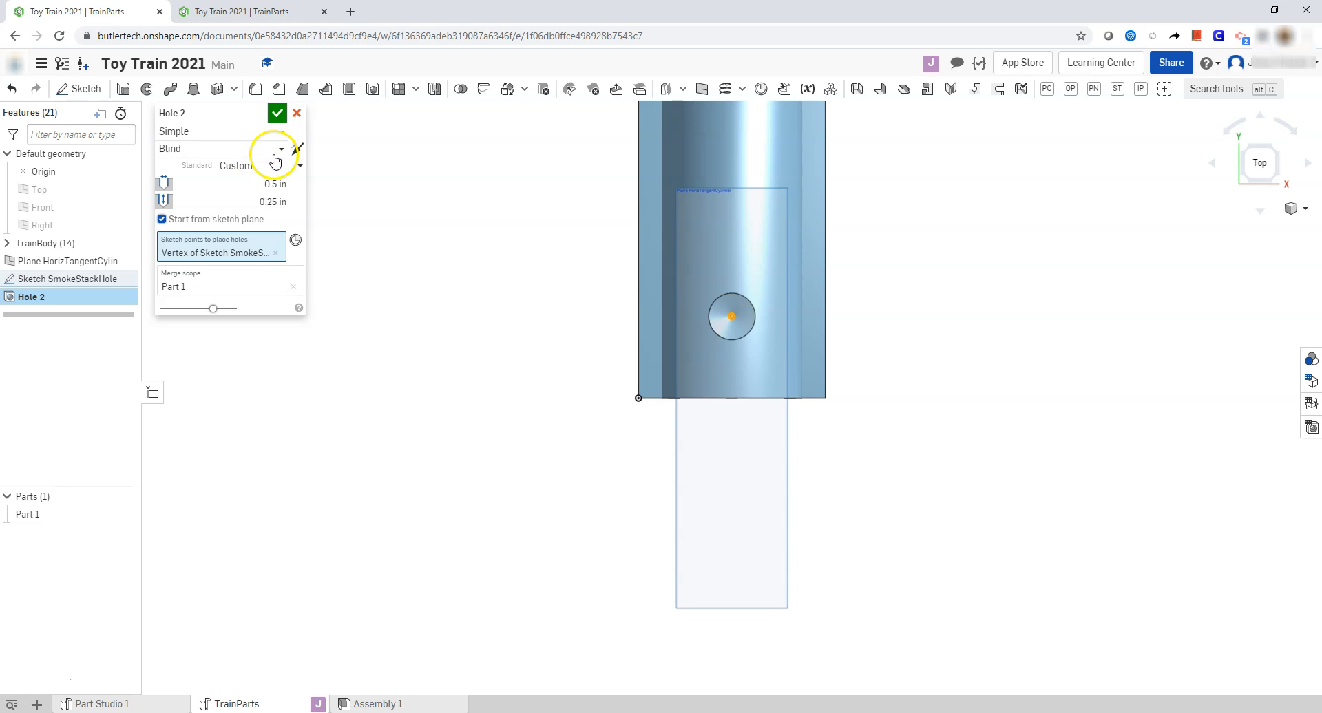
pyautogui.click(260, 113)
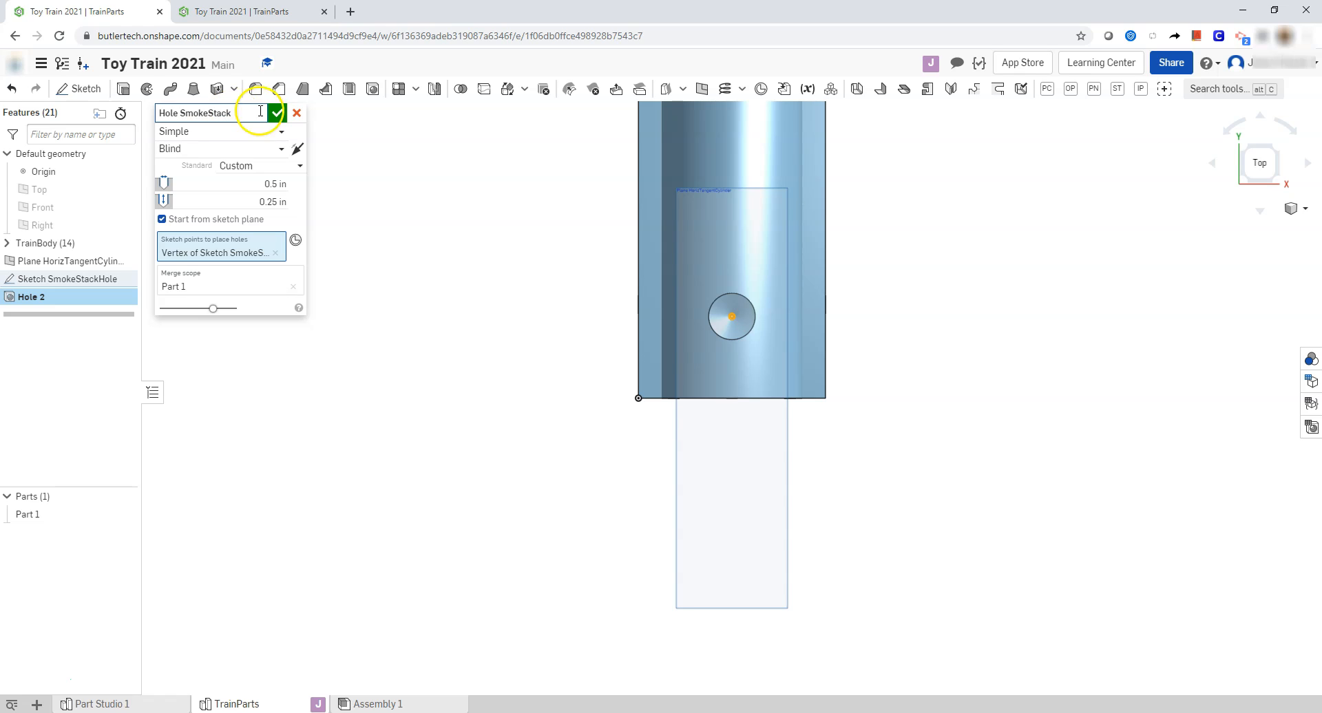
pyautogui.click(275, 118)
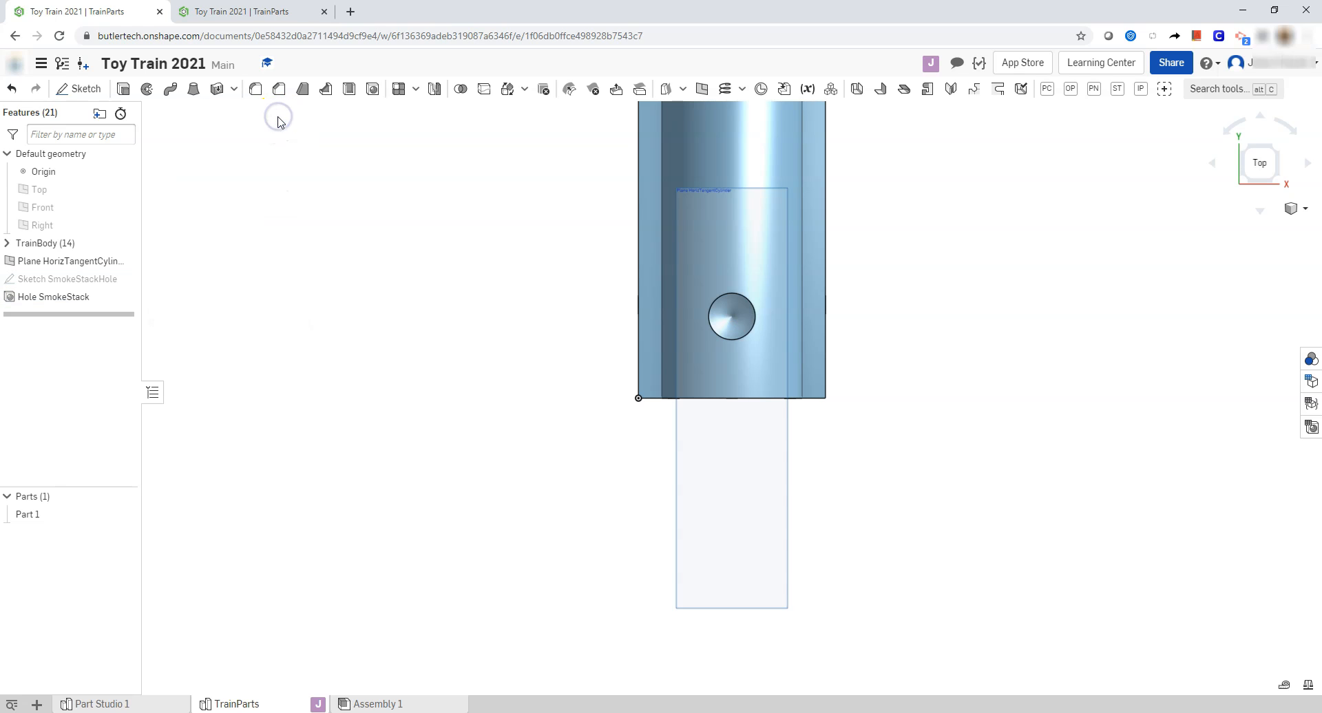
# Hide the tangent plane and move it together with Sketch SmokeStackHole and Hole SmokeStack into the TrainBody folder.
pyautogui.moveTo(430, 305); pyautogui.dragTo(394, 219, button='right')
pyautogui.click(126, 260)
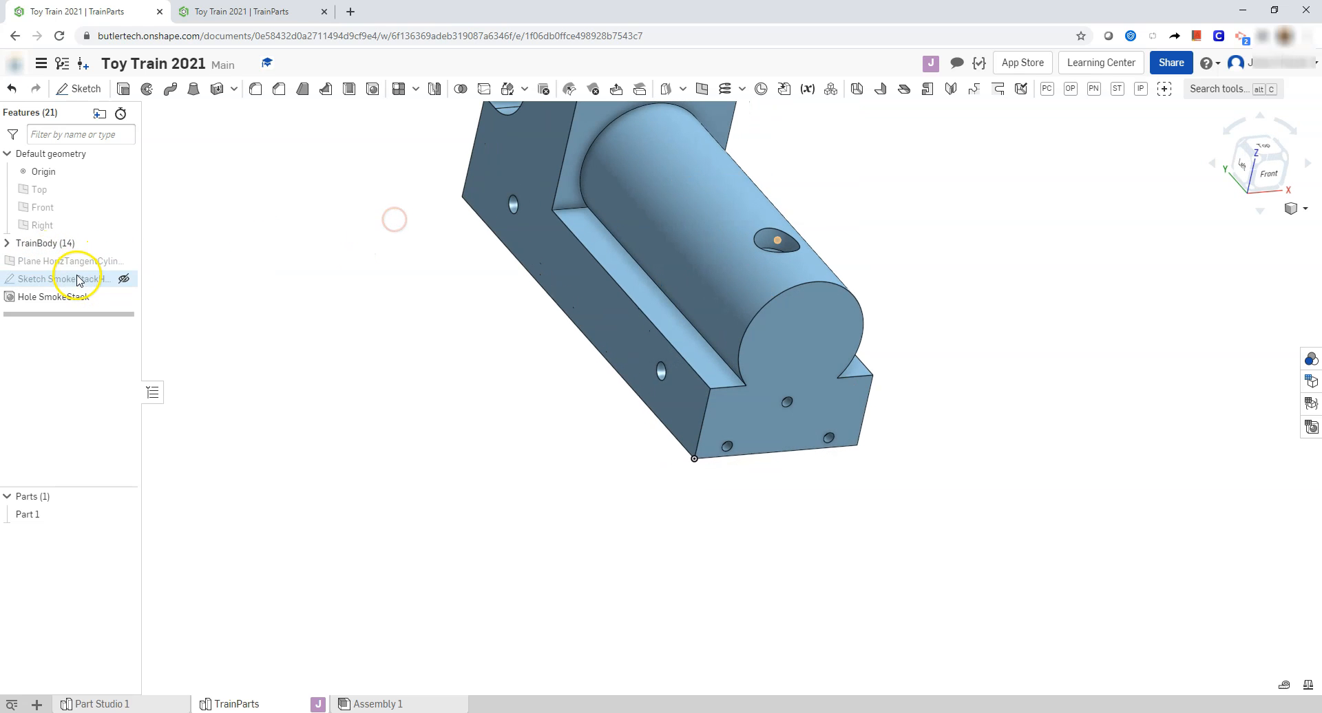
pyautogui.click(74, 265)
pyautogui.keyDown('shift'); pyautogui.click(66, 298); pyautogui.keyUp('shift')
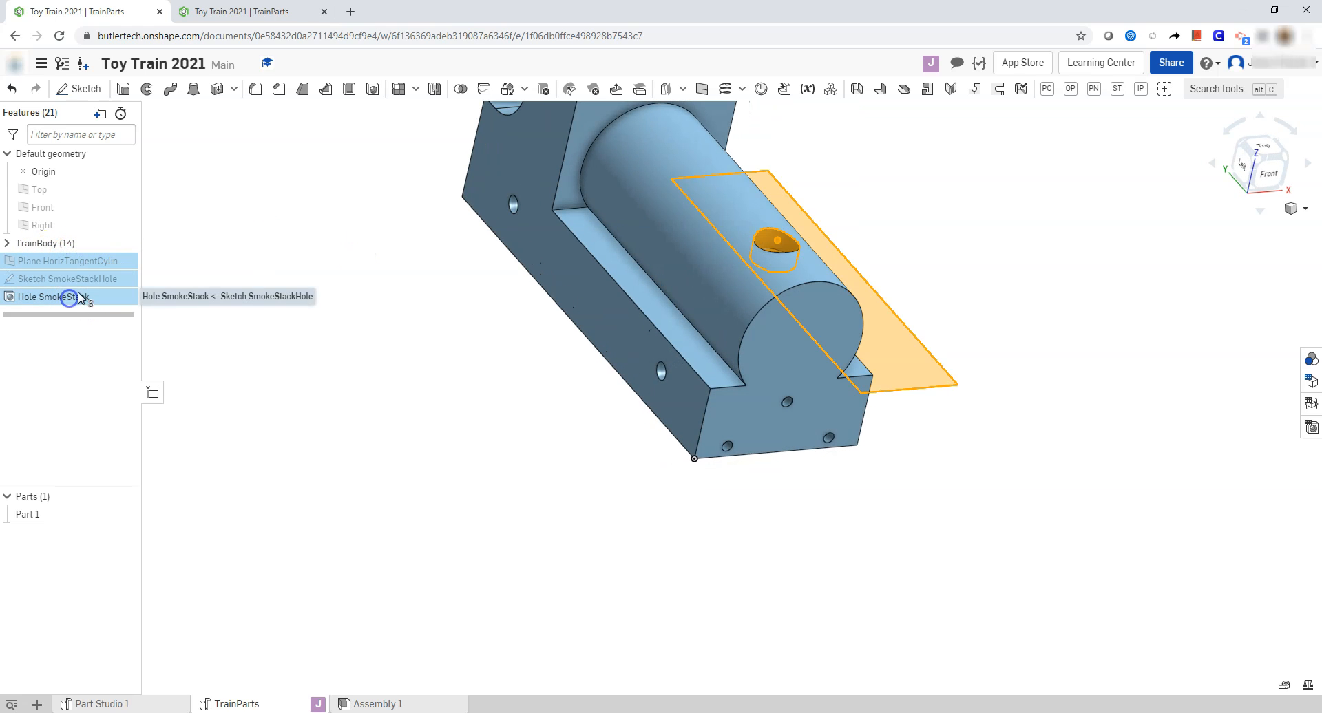
pyautogui.moveTo(74, 269); pyautogui.dragTo(48, 248)
pyautogui.click(324, 248)
pyautogui.click(452, 319)
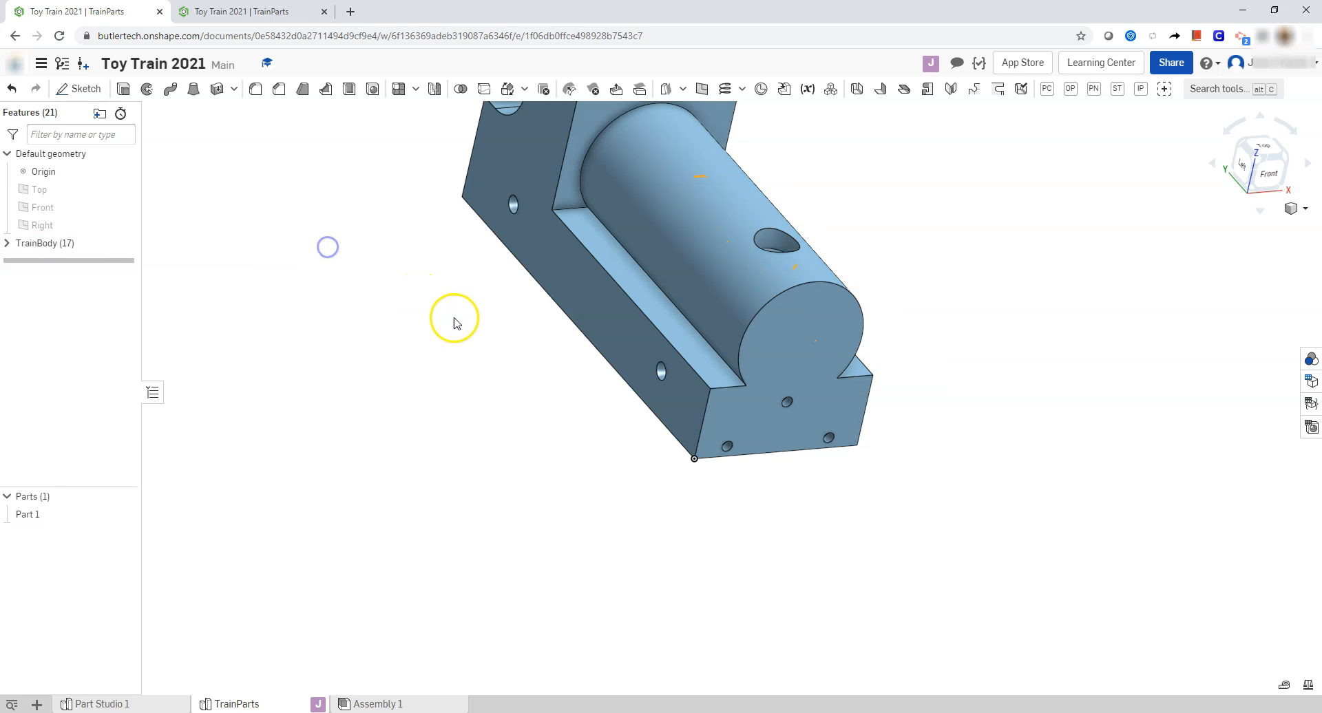
# Switch to the part drawing PDF and check its remaining features and edge-rounding note.
pyautogui.scroll(-3, 454, 321)
pyautogui.moveTo(877, 292)
pyautogui.mouseDown(button='right')
pyautogui.moveTo(809, 260)
pyautogui.moveTo(658, 292)
pyautogui.moveTo(853, 266)
pyautogui.moveTo(908, 289)
pyautogui.moveTo(870, 281)
pyautogui.moveTo(782, 316)
pyautogui.moveTo(805, 288)
pyautogui.moveTo(804, 315)
pyautogui.moveTo(697, 206)
pyautogui.mouseUp(button='right')
pyautogui.hotkey('alt', 'Tab')
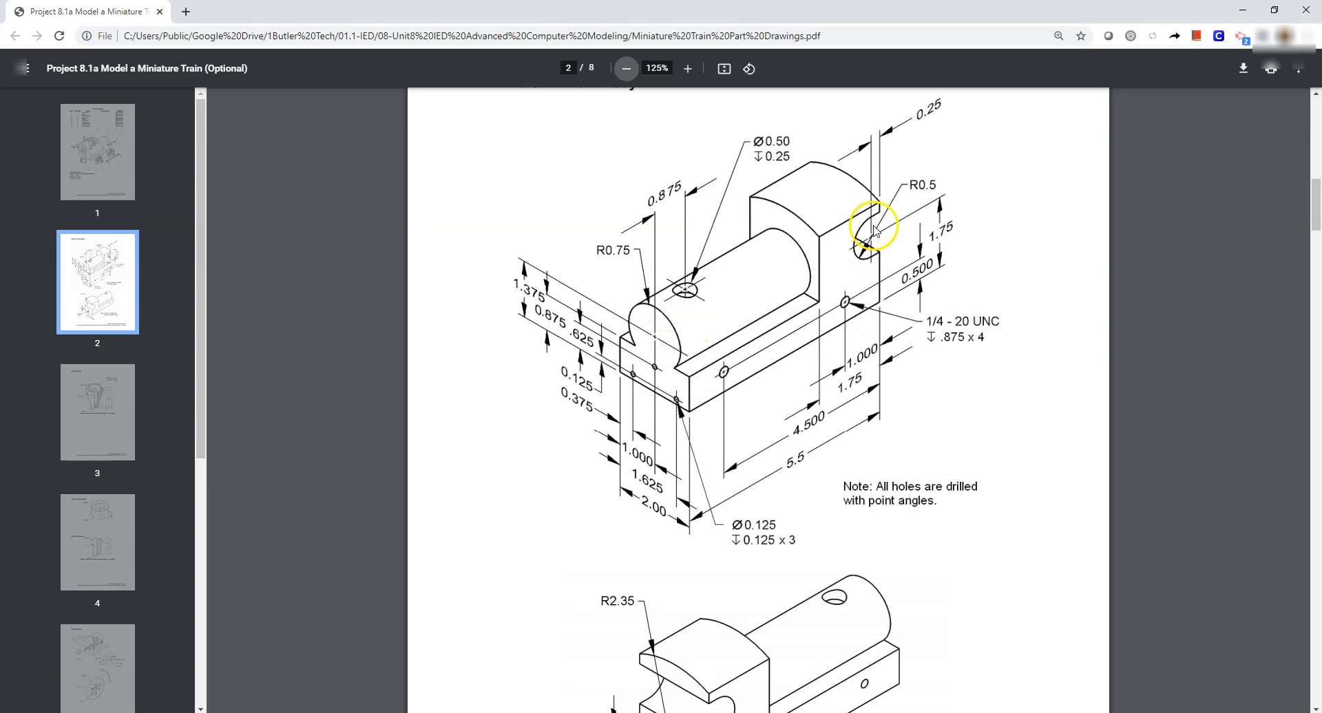
pyautogui.scroll(-4, 853, 276)
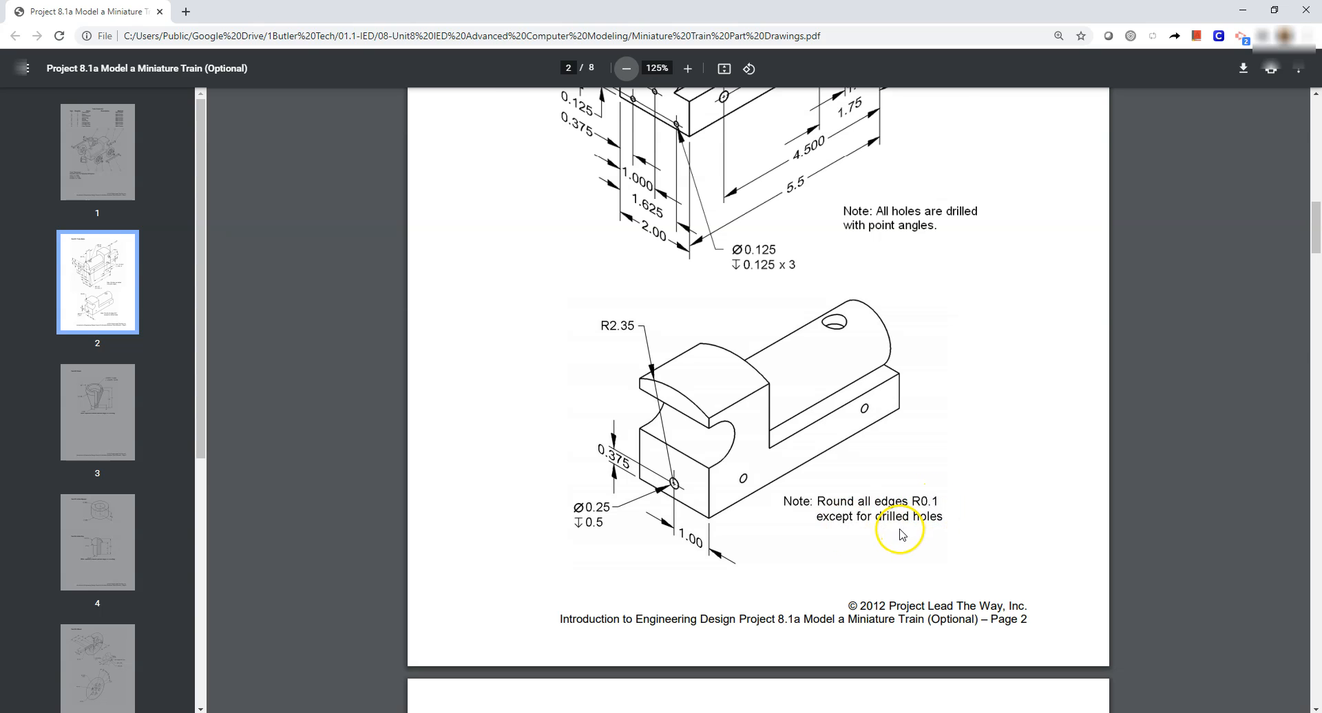
pyautogui.hotkey('alt', 'Tab')
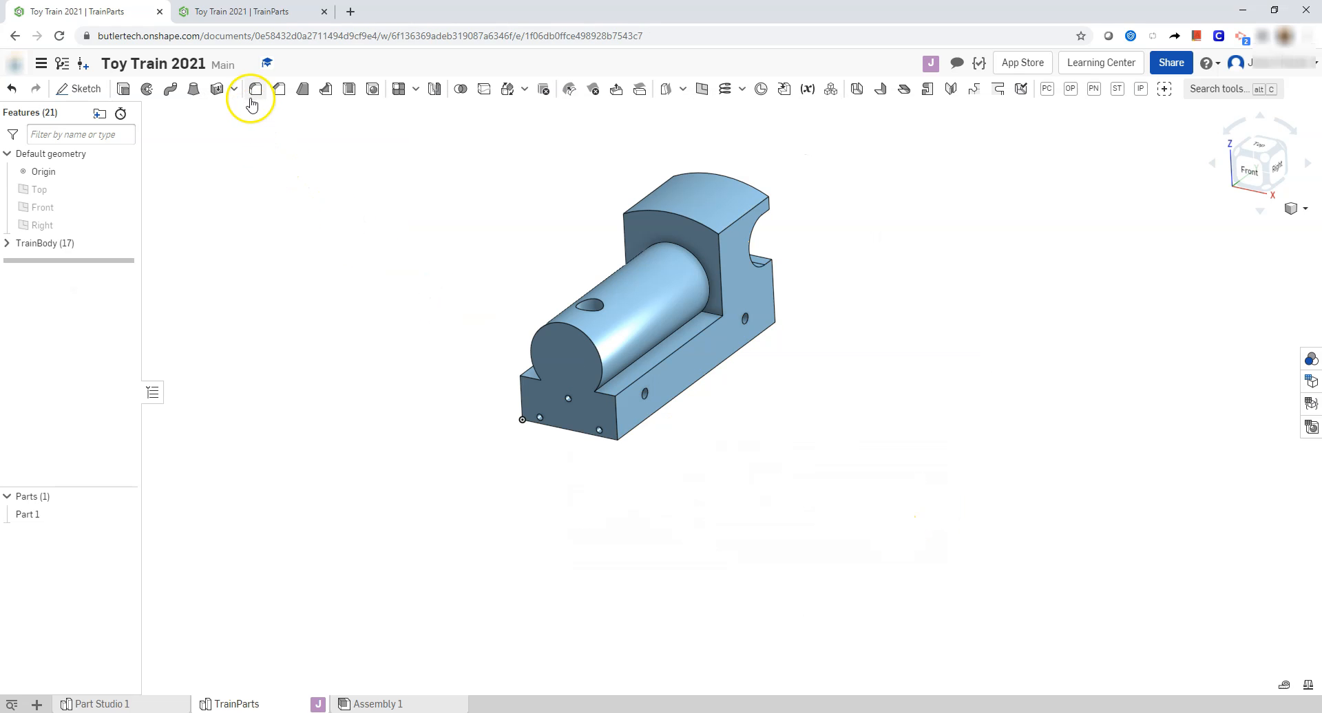
pyautogui.click(257, 90)
pyautogui.click(269, 195)
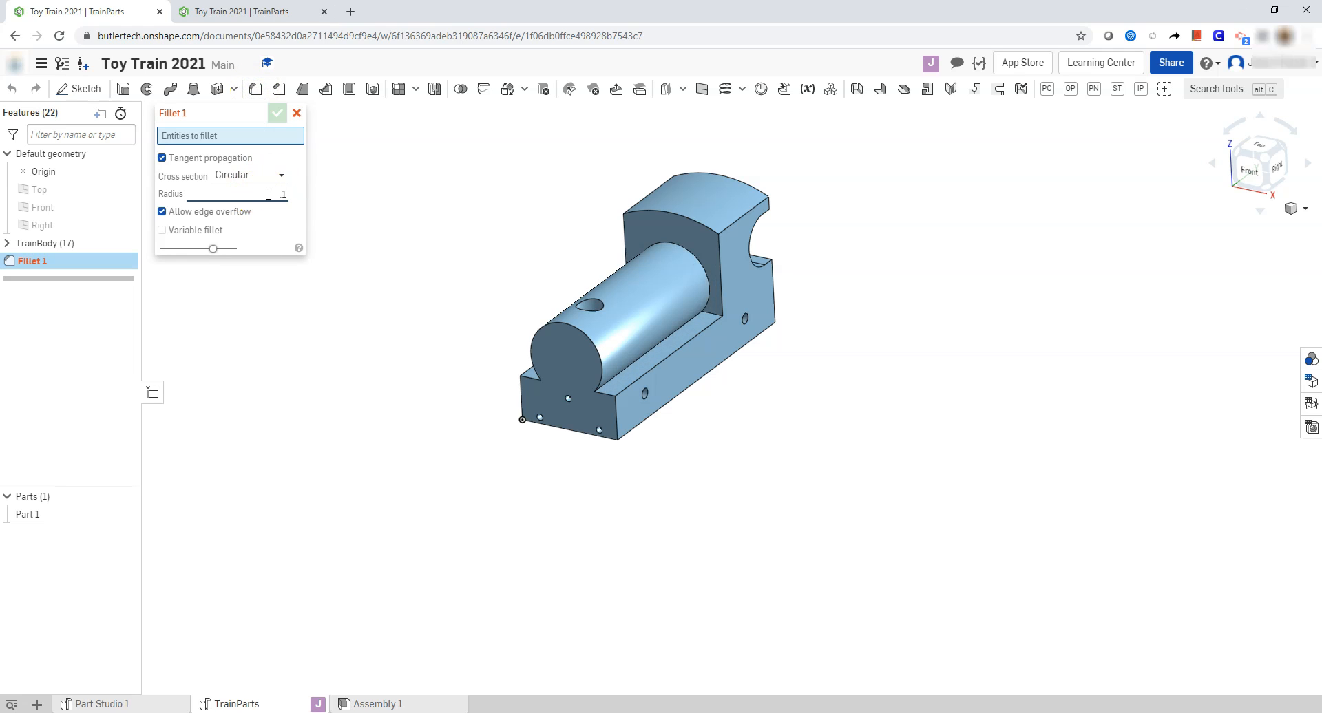
pyautogui.scroll(3, 461, 262)
pyautogui.scroll(3, 431, 338)
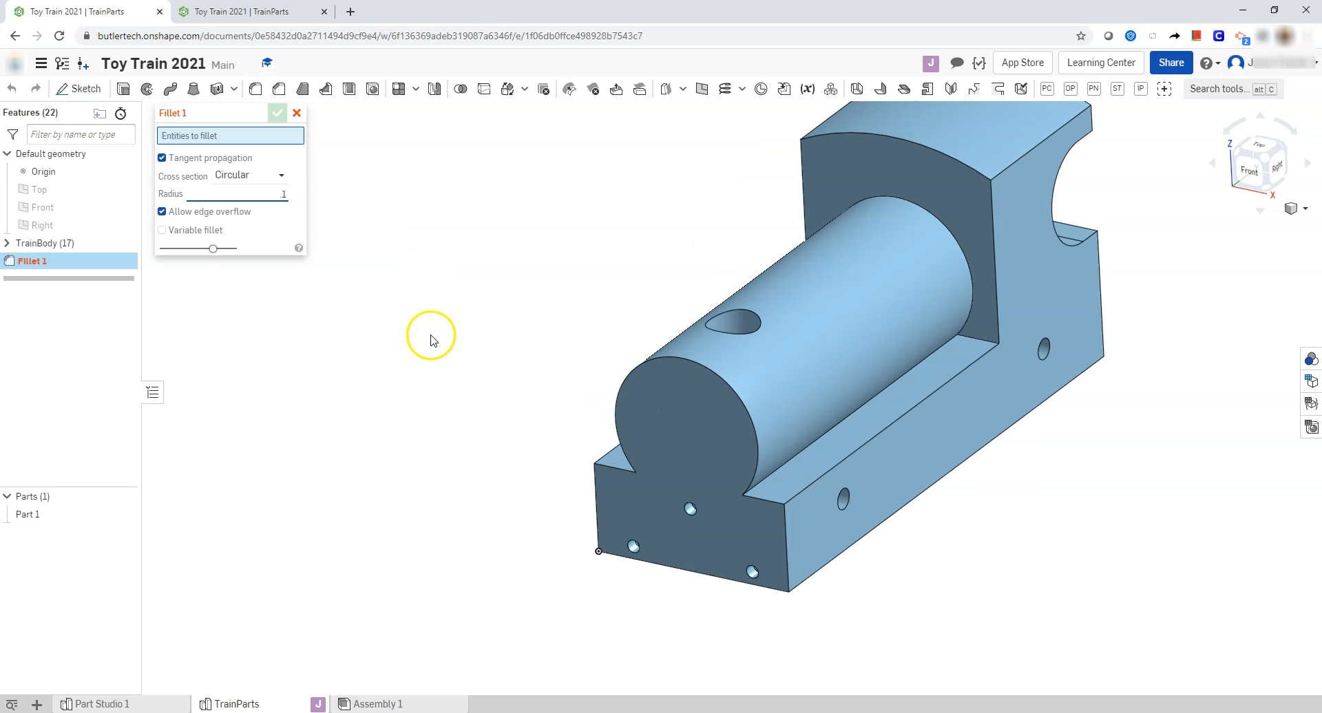
pyautogui.scroll(-2, 415, 327)
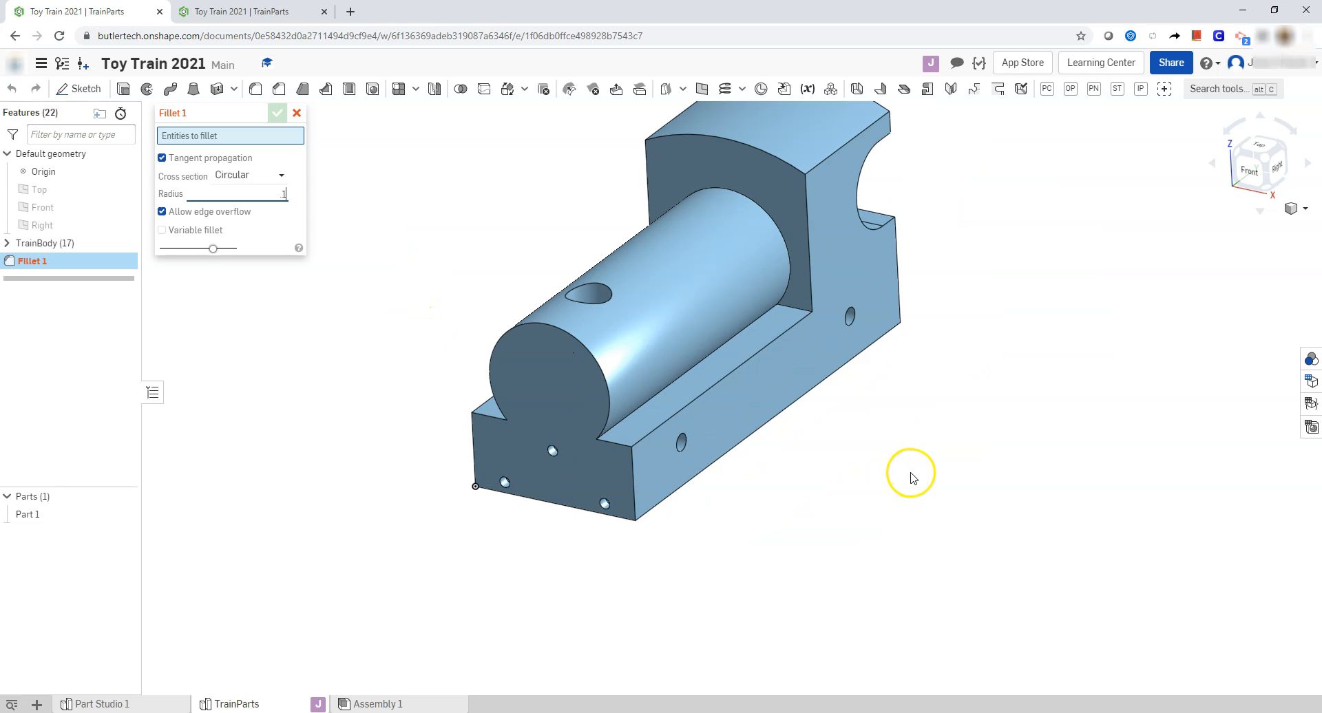
pyautogui.scroll(2, 599, 563)
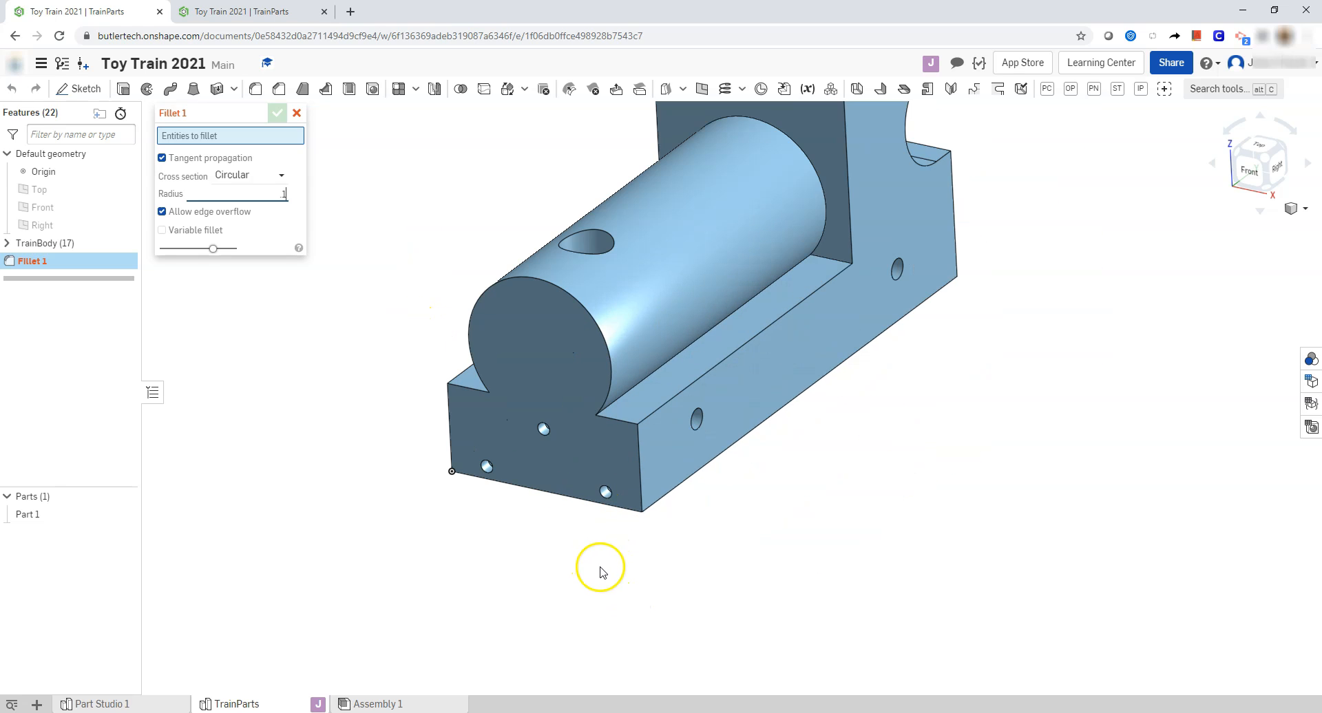
pyautogui.moveTo(850, 434); pyautogui.dragTo(809, 366, button='right')
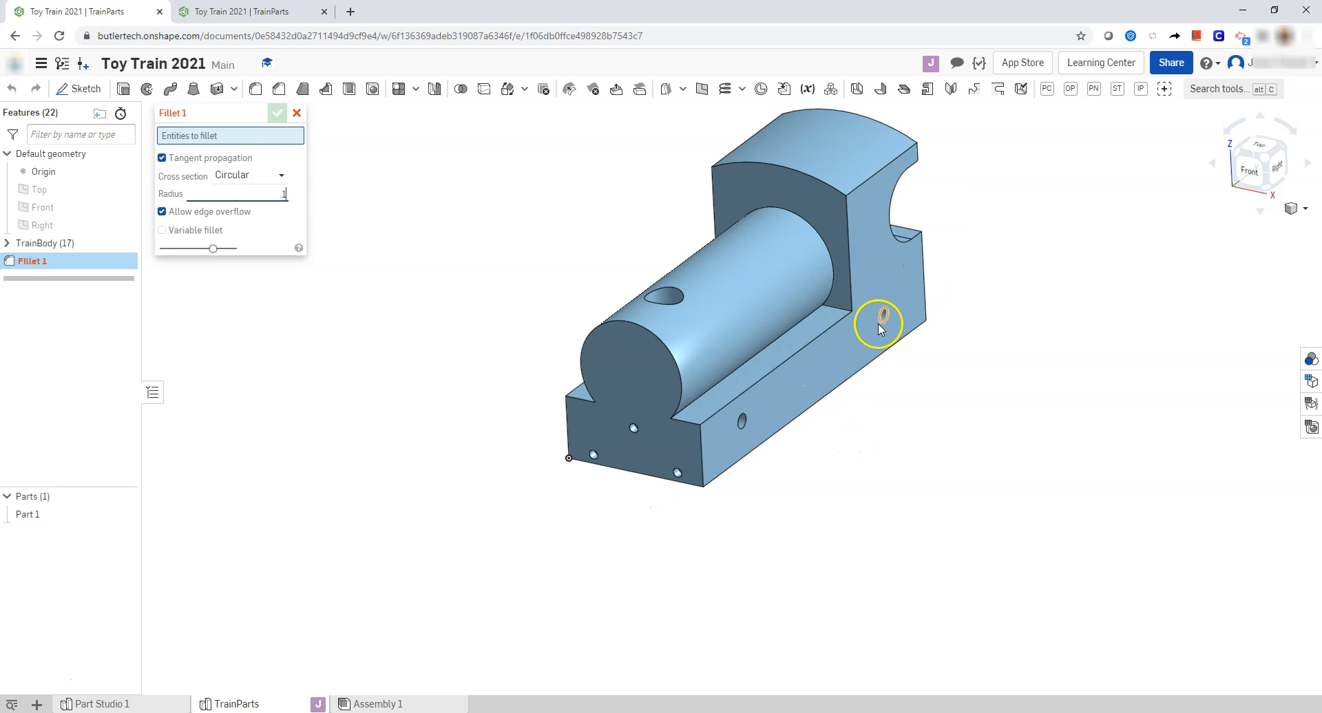
pyautogui.click(835, 368)
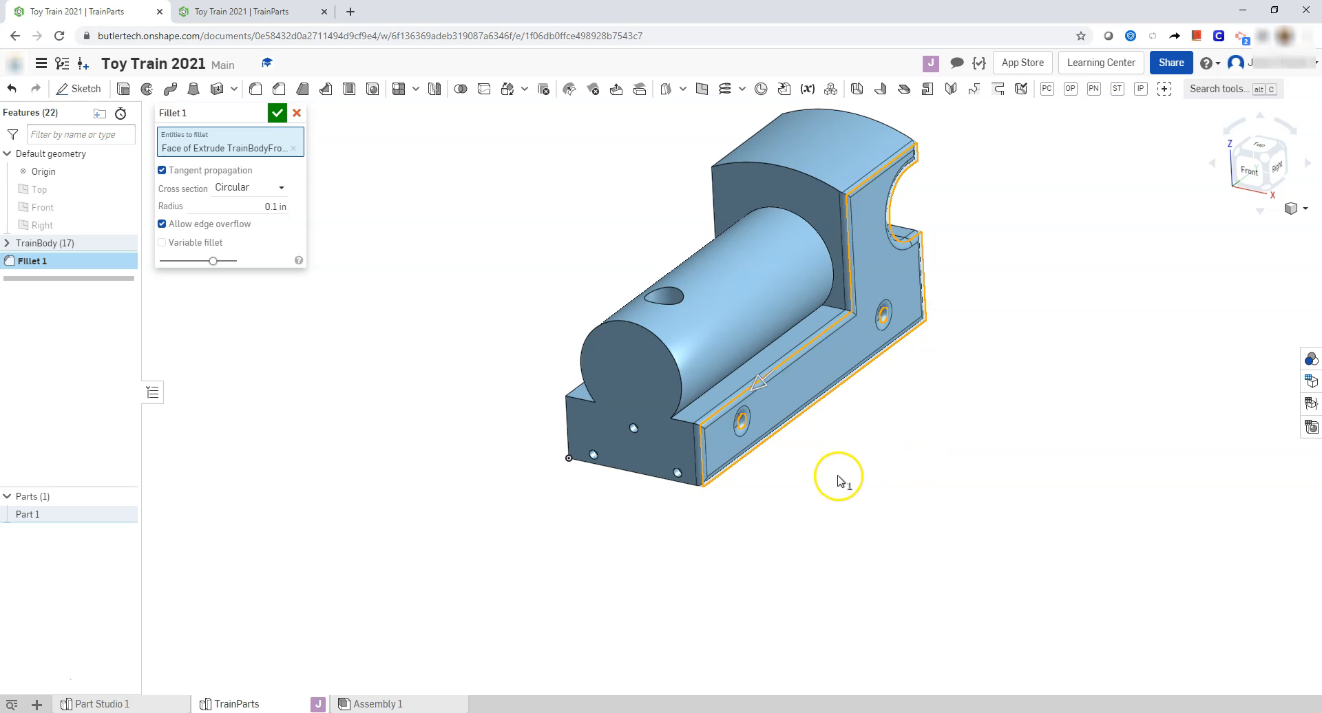
pyautogui.scroll(3, 838, 480)
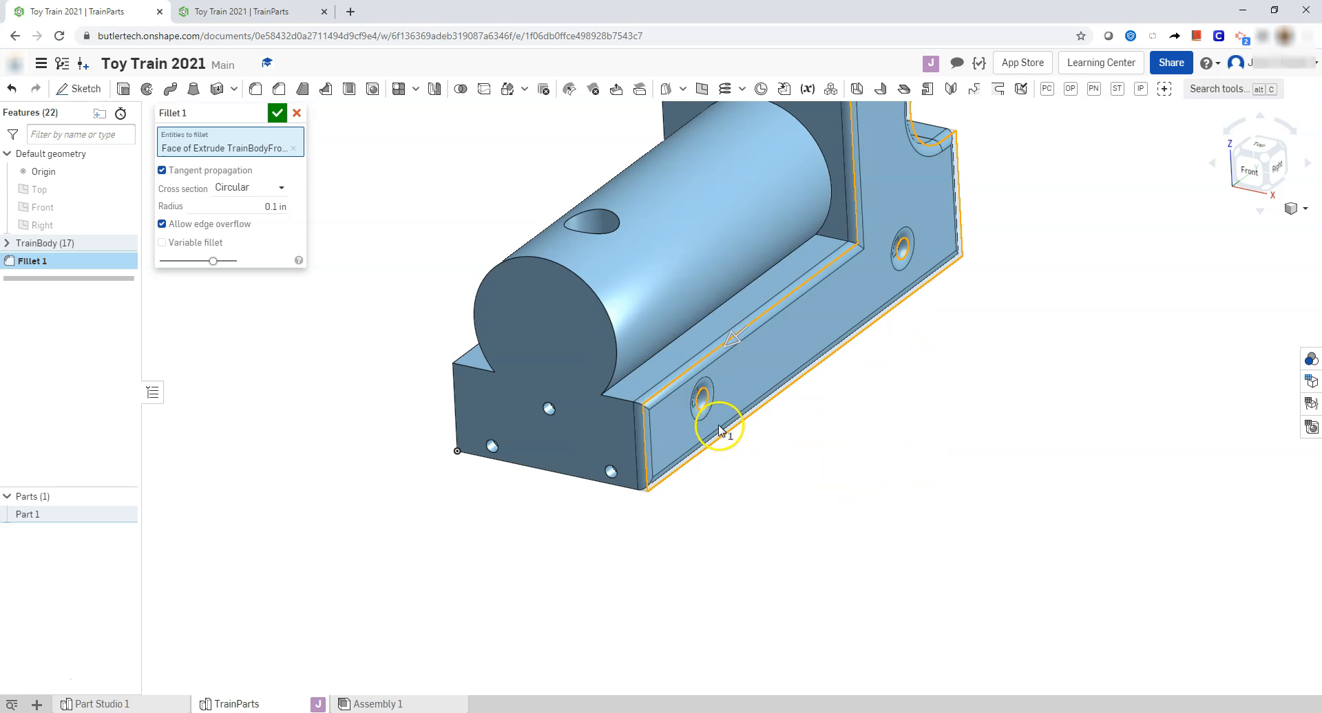
pyautogui.click(297, 114)
# Start a fillet with a 0.1 in radius and select the train body's bottom face.
pyautogui.click(255, 89)
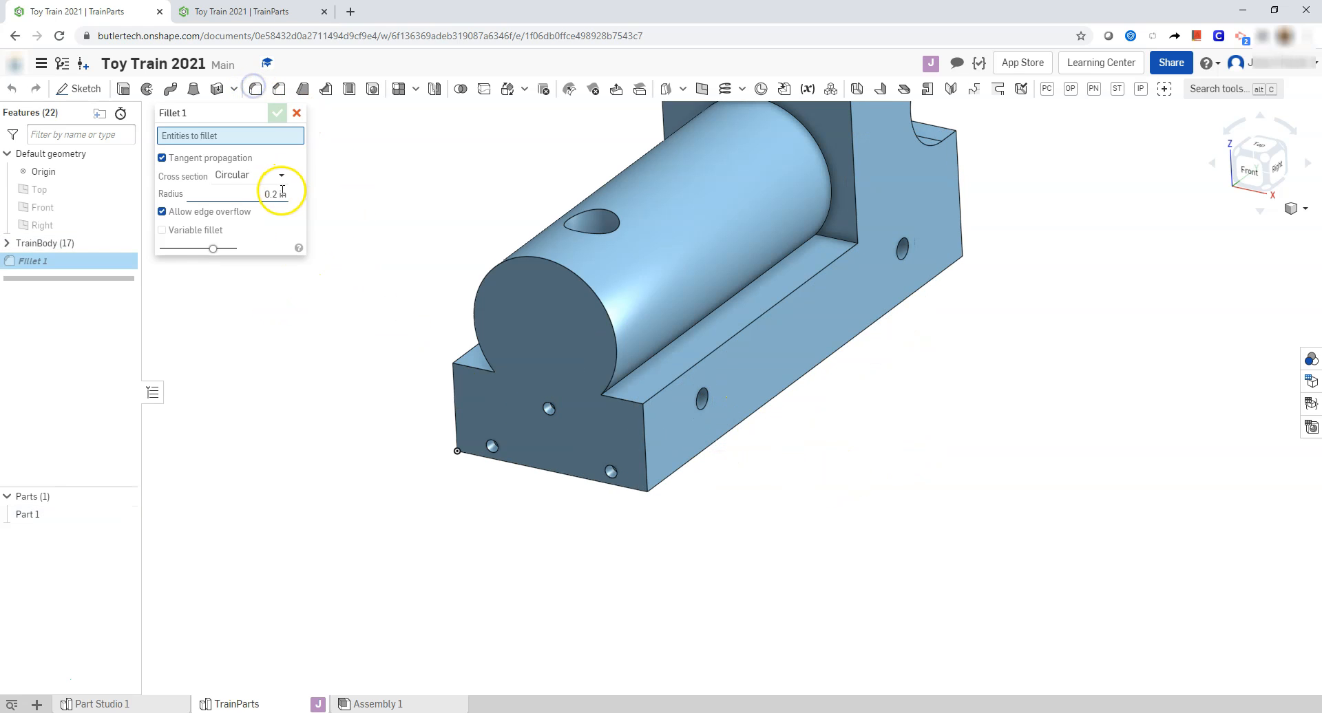
pyautogui.click(263, 190)
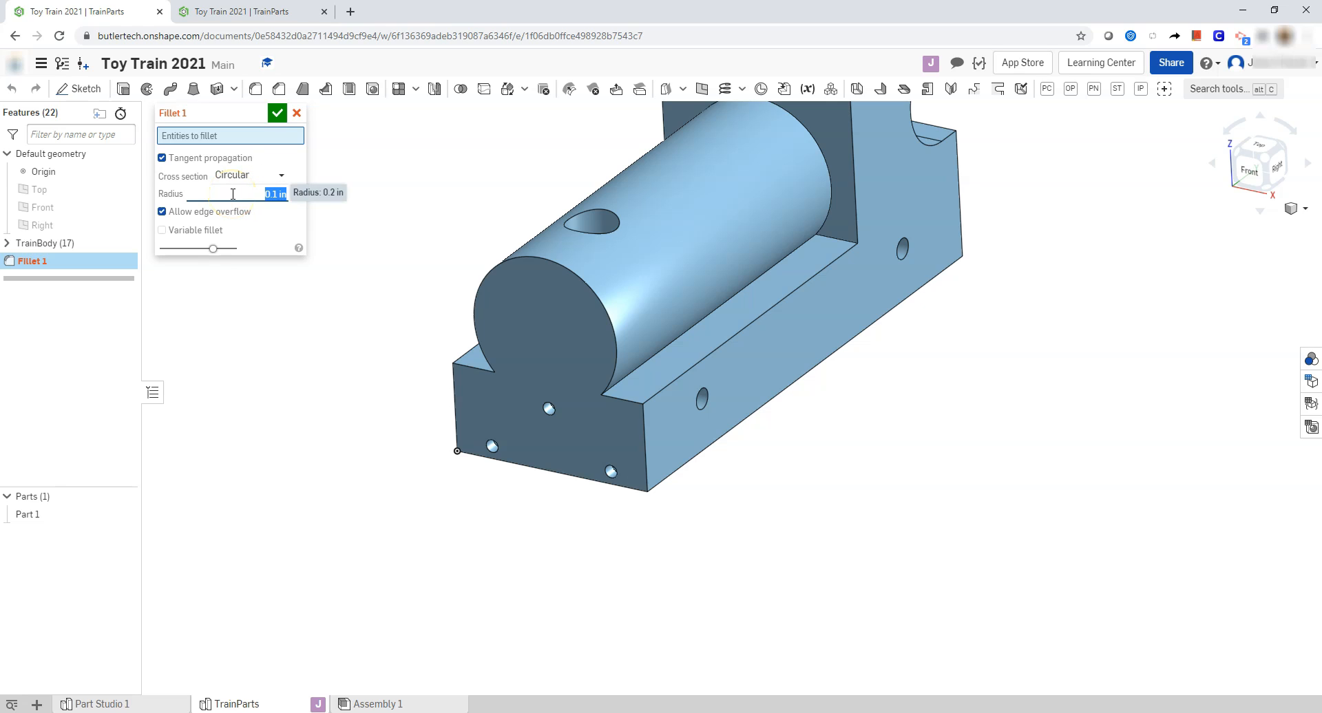
pyautogui.scroll(-2, 303, 272)
pyautogui.scroll(-1, 712, 441)
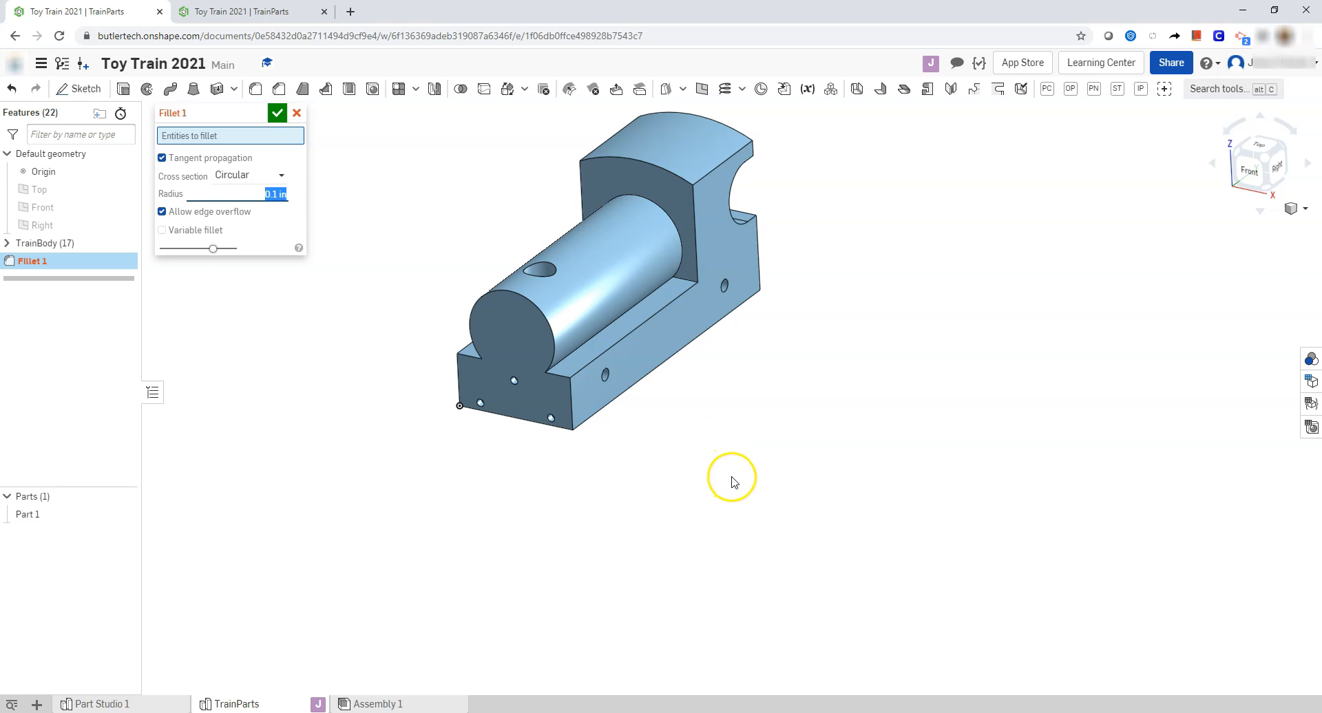
pyautogui.moveTo(723, 478); pyautogui.dragTo(623, 365, button='right')
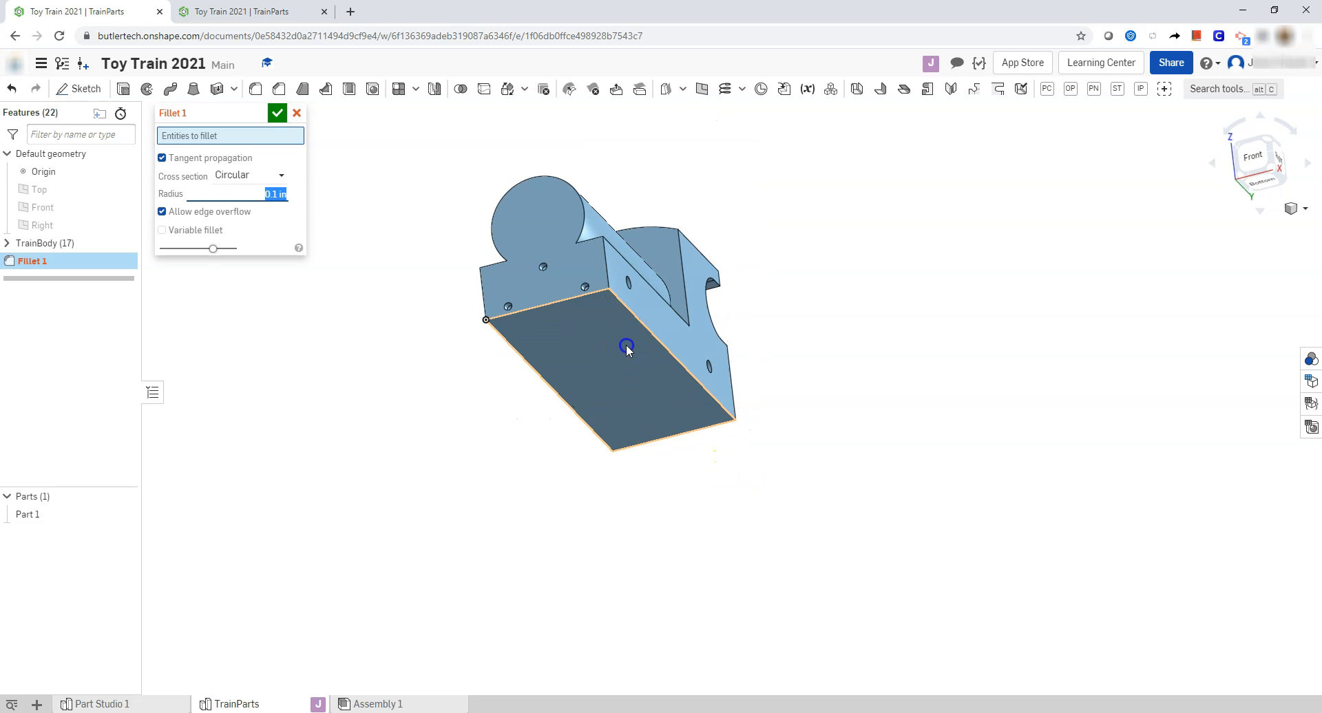
pyautogui.click(627, 348)
# Add the cab's curved roof, its front face and the rear face above the engineer's window to the 0.1 in fillet.
pyautogui.moveTo(1056, 236); pyautogui.dragTo(972, 310, button='right')
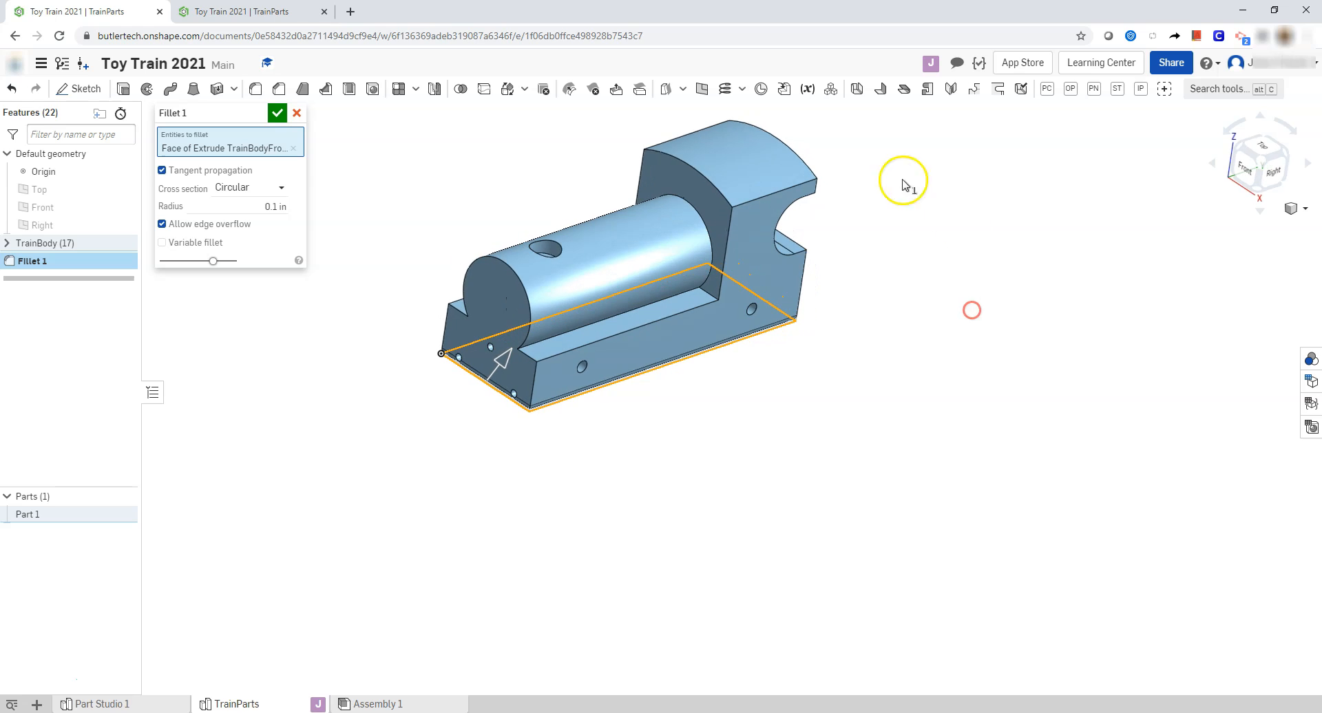
pyautogui.click(749, 166)
pyautogui.scroll(2, 701, 198)
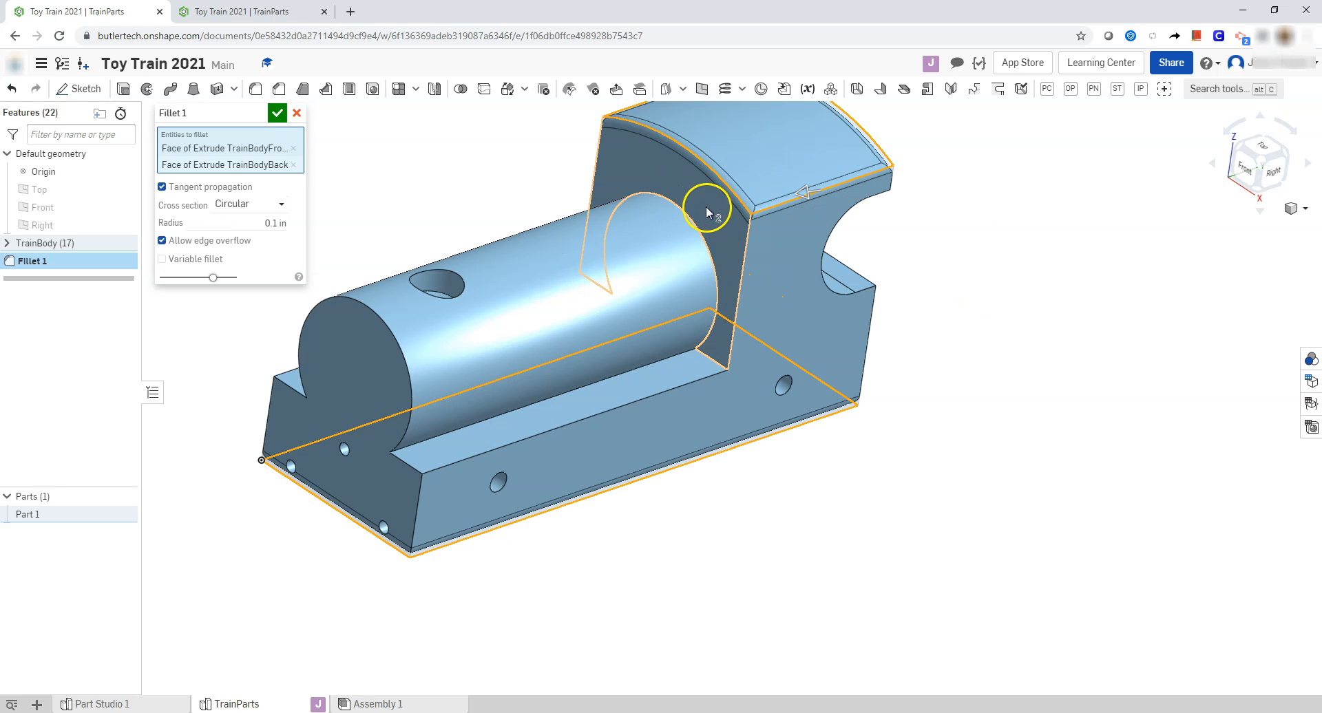
pyautogui.click(722, 218)
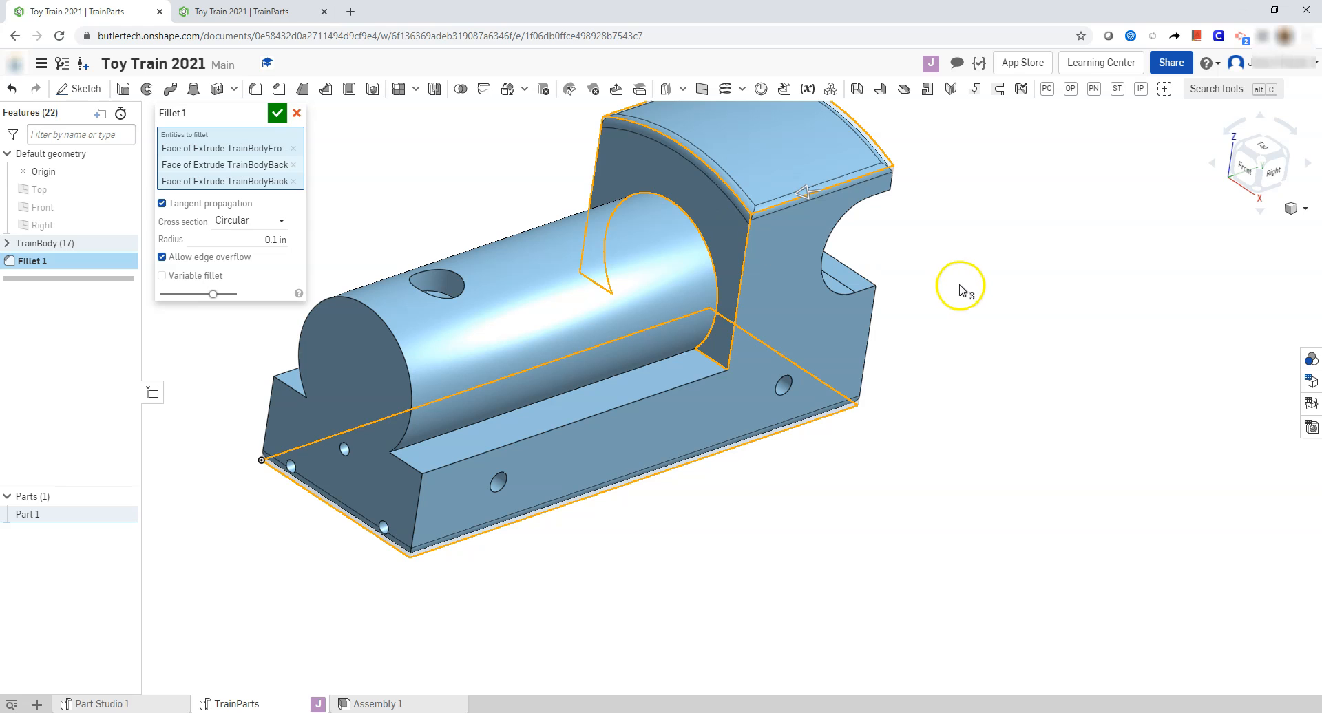
pyautogui.moveTo(1006, 275); pyautogui.dragTo(880, 288, button='right')
pyautogui.click(828, 238)
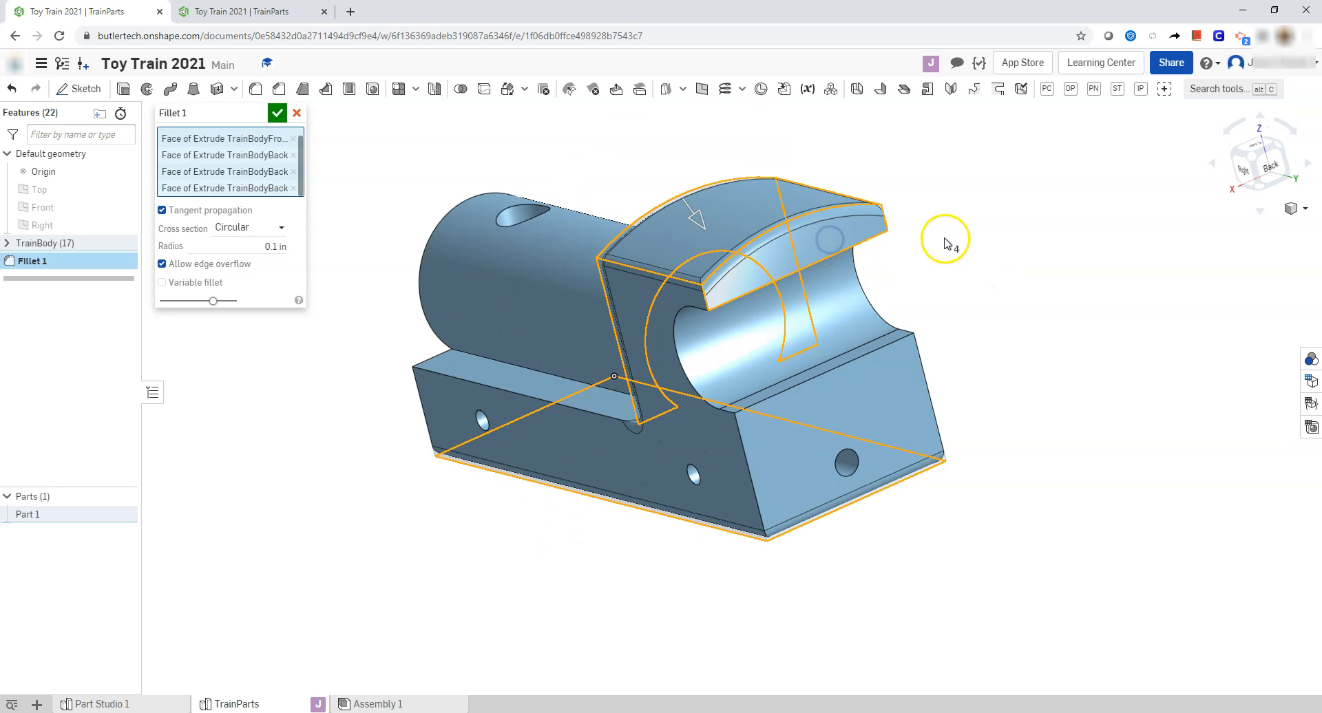
# Add the front face's outline to the fillet: both vertical edges, both ledge edges and the cylinder's rounded edge.
pyautogui.moveTo(1002, 269); pyautogui.dragTo(1139, 267, button='right')
pyautogui.scroll(5, 262, 472)
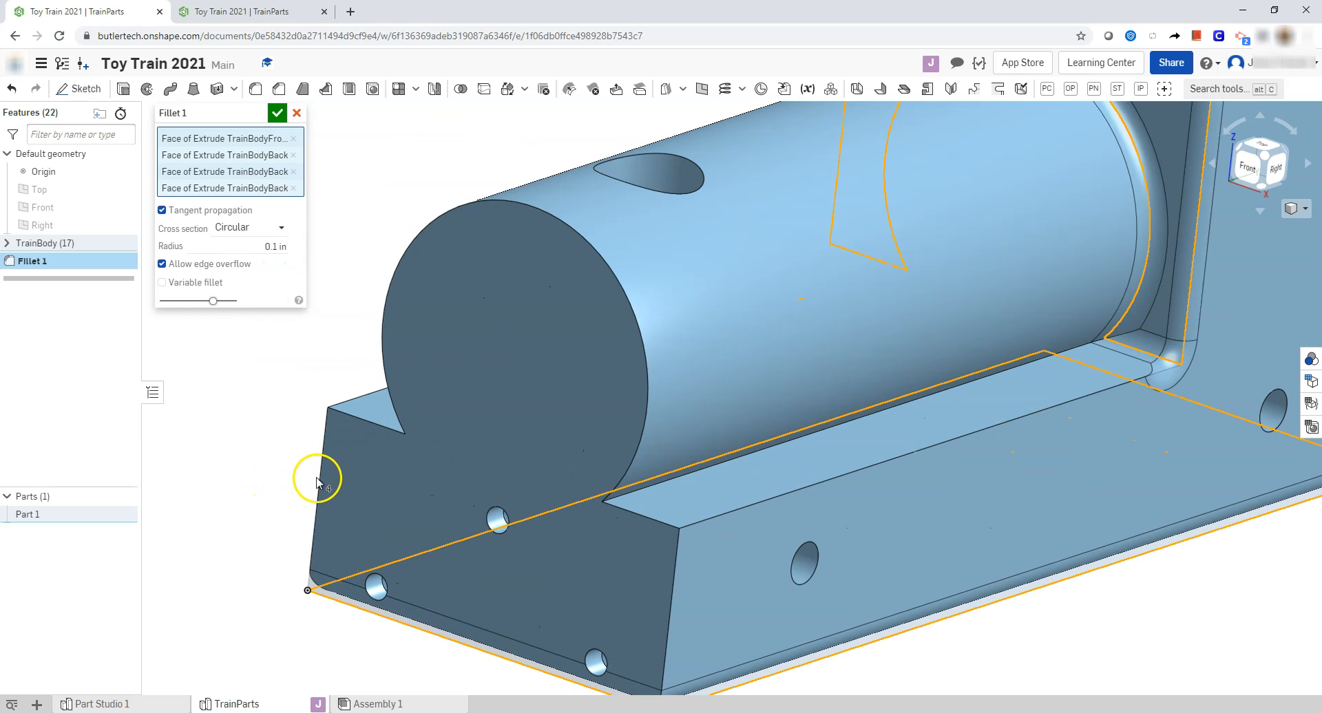
pyautogui.click(319, 478)
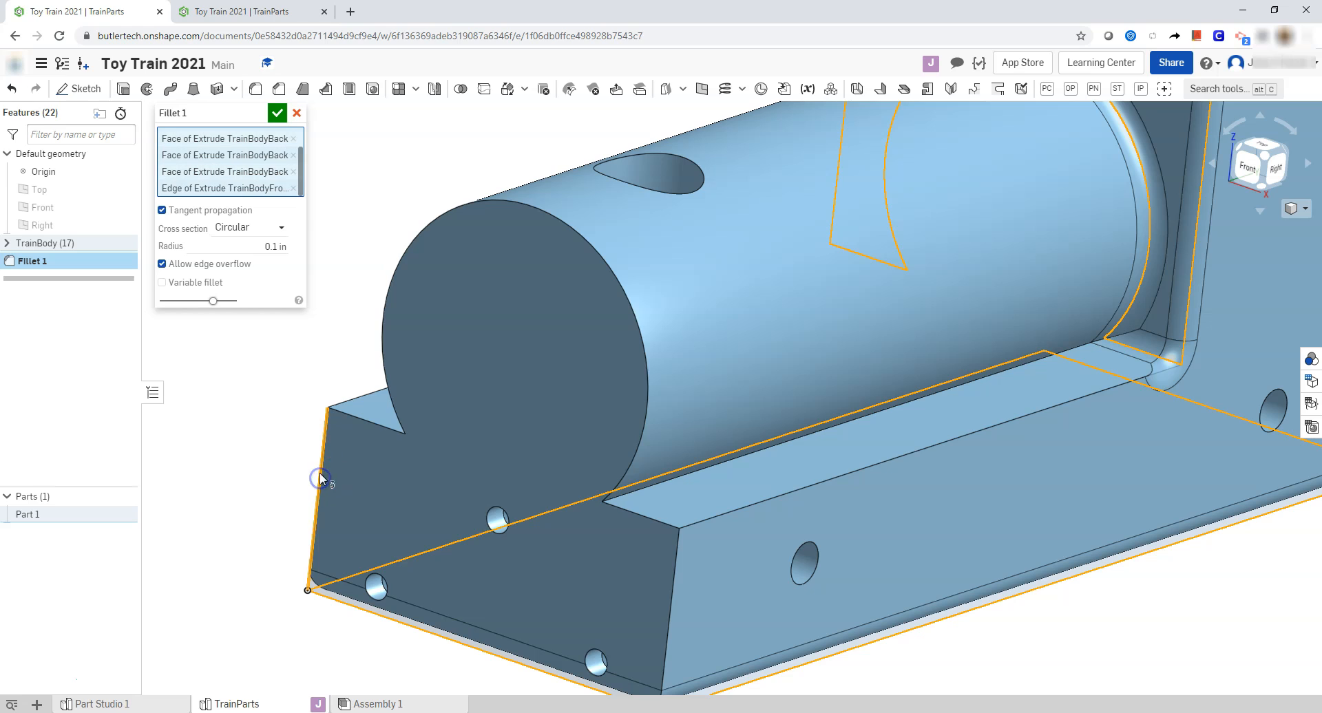
pyautogui.click(369, 419)
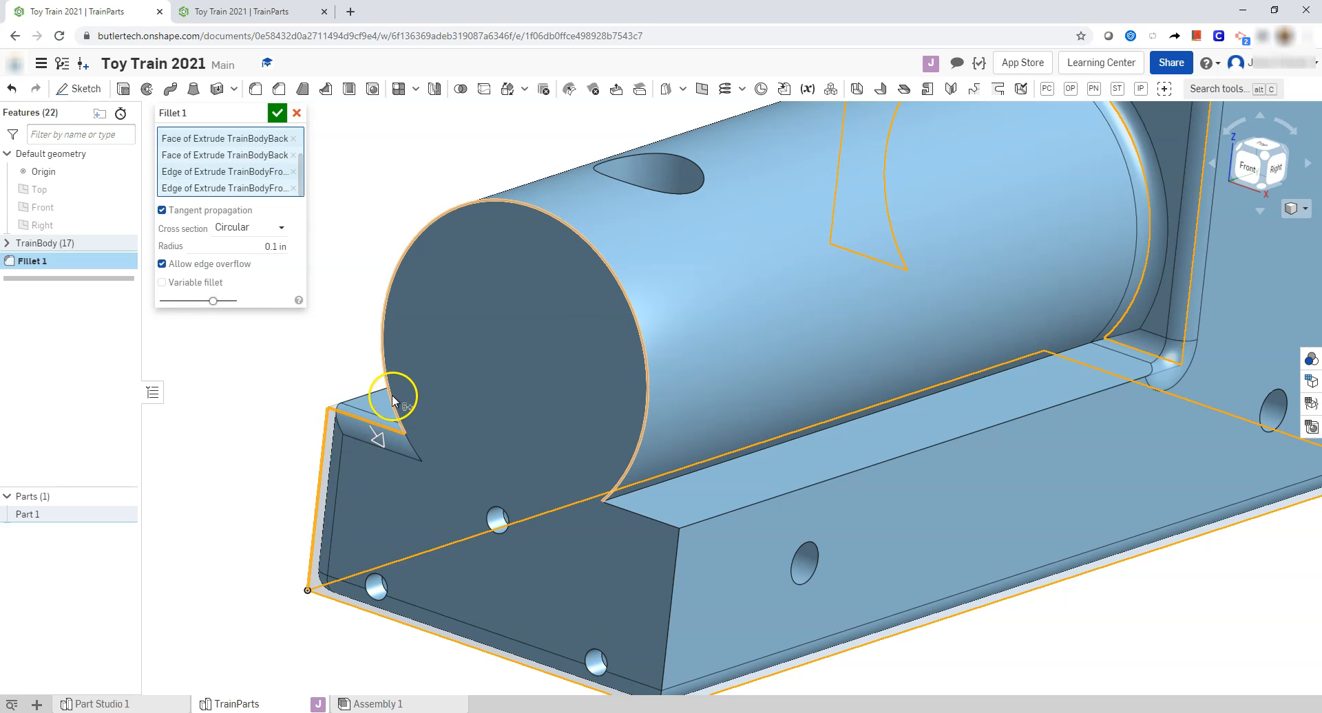
pyautogui.click(390, 393)
pyautogui.scroll(-3, 486, 477)
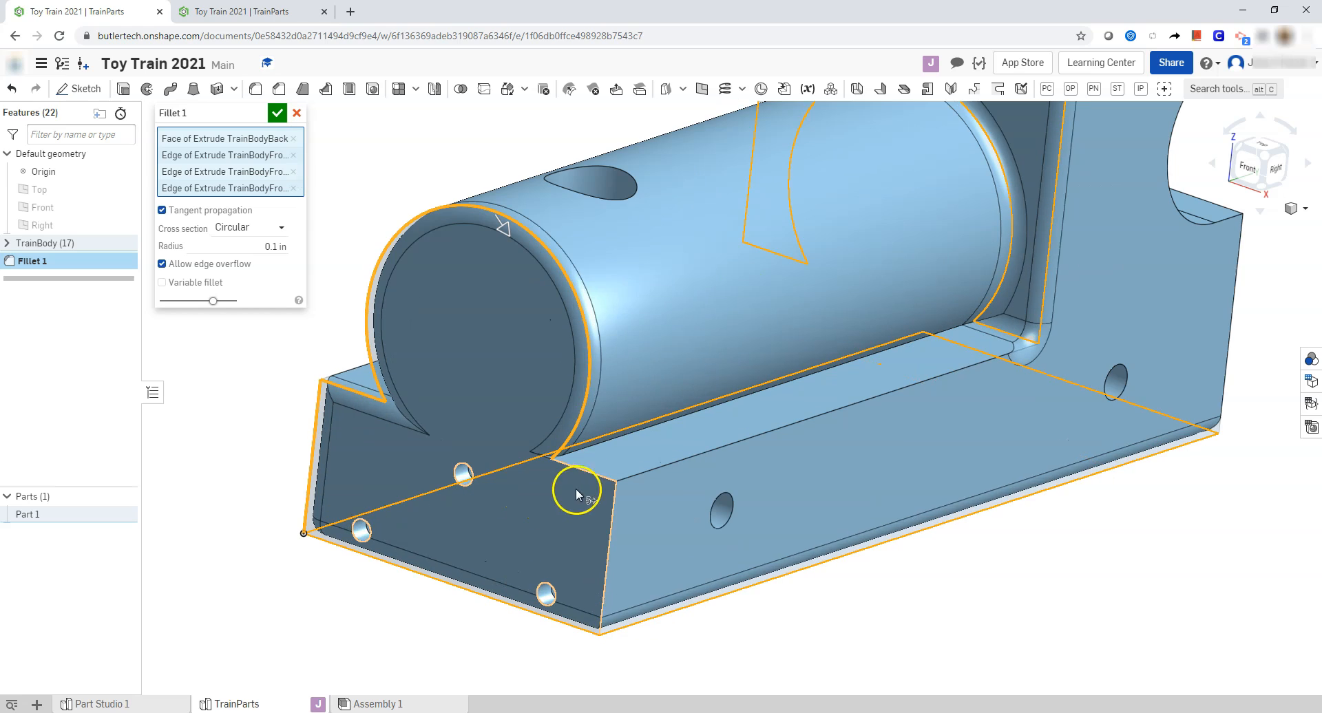
pyautogui.click(590, 474)
pyautogui.click(610, 536)
# Add the right side's edges to the fillet: the ledge's long outer edge, the engineer's window edge and the rear vertical edge.
pyautogui.click(643, 474)
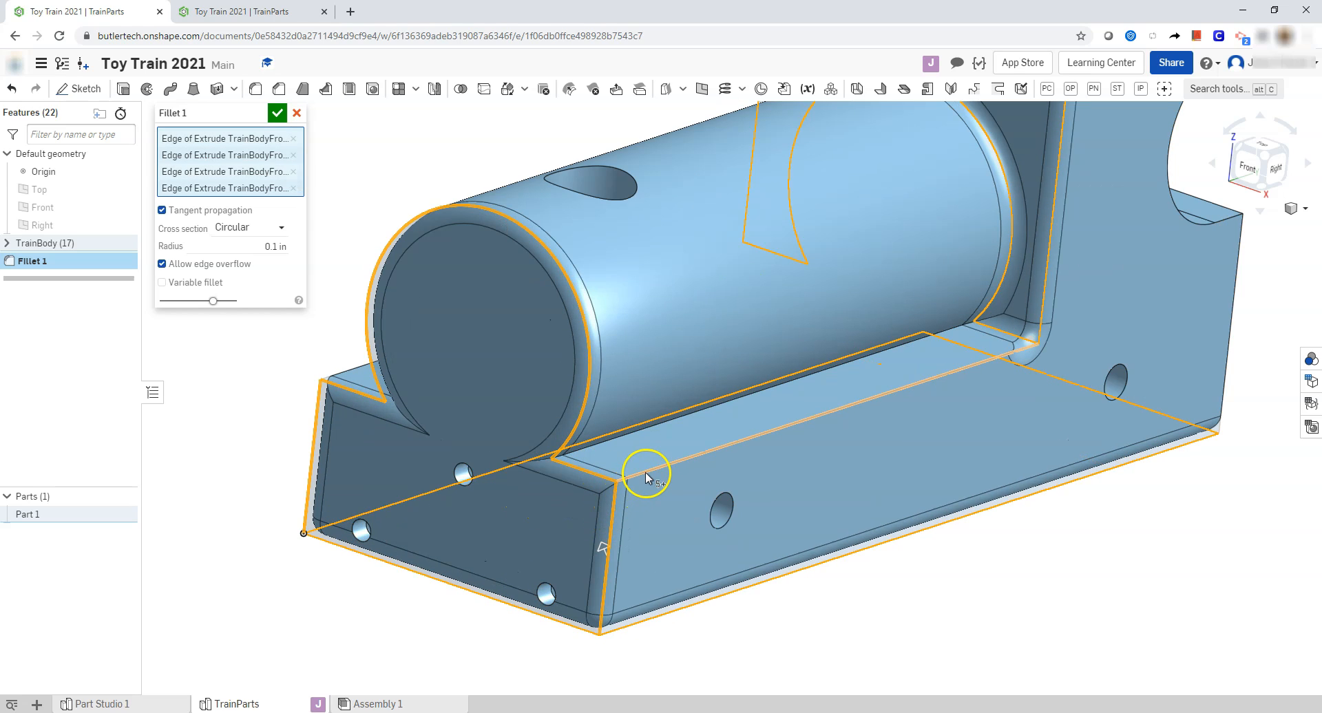
pyautogui.scroll(-2, 530, 459)
pyautogui.scroll(-1, 531, 459)
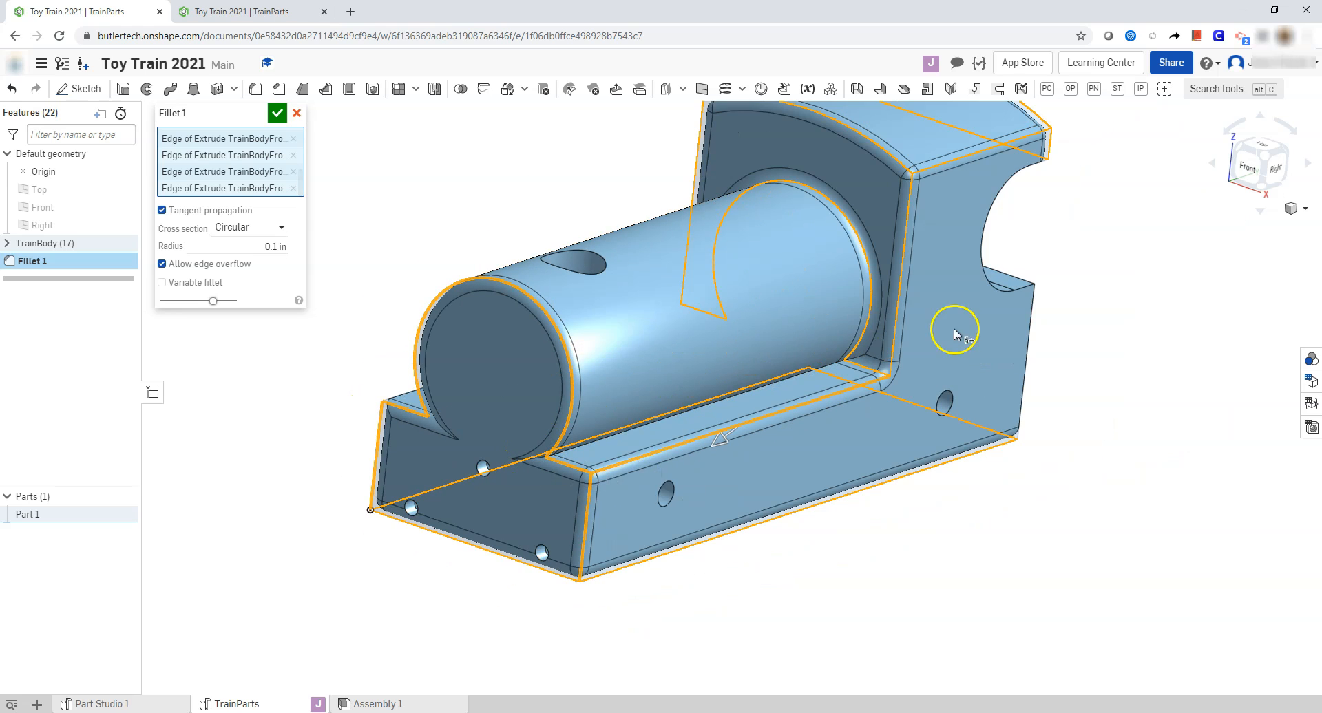
pyautogui.scroll(-2, 889, 296)
pyautogui.scroll(5, 895, 283)
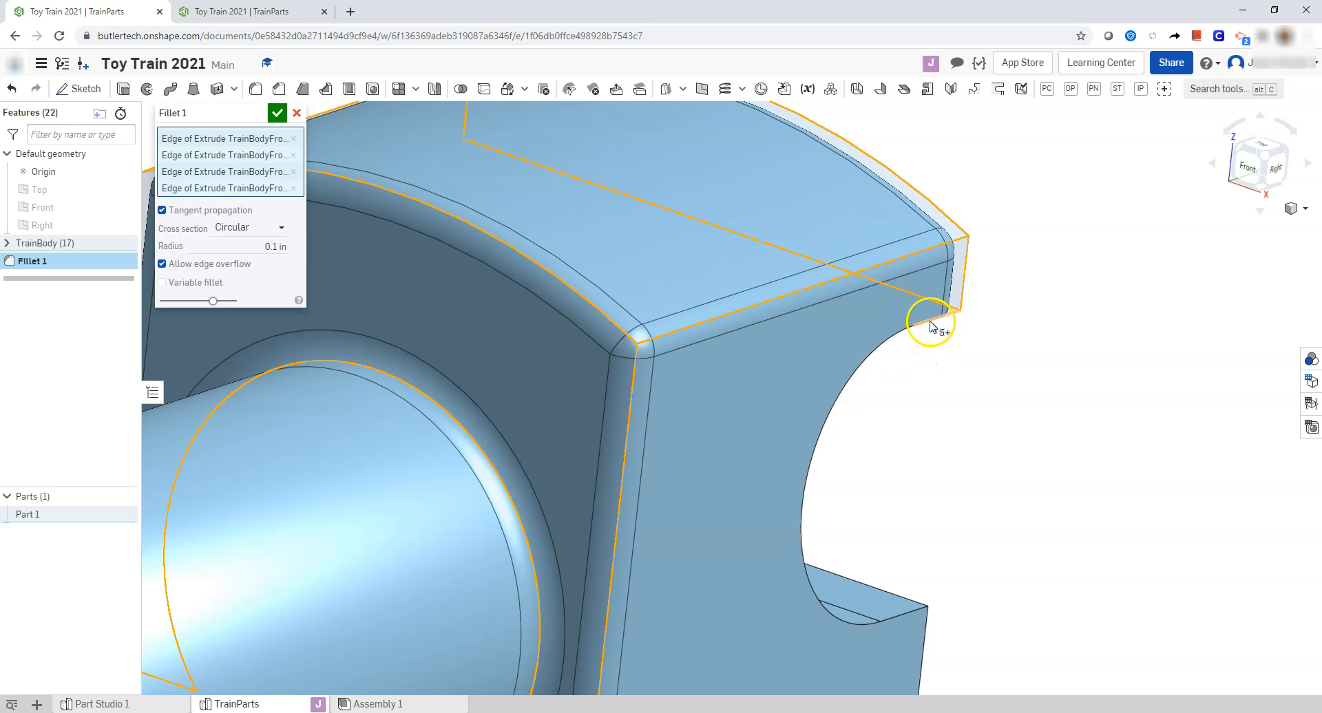
pyautogui.click(930, 320)
pyautogui.scroll(-2, 792, 448)
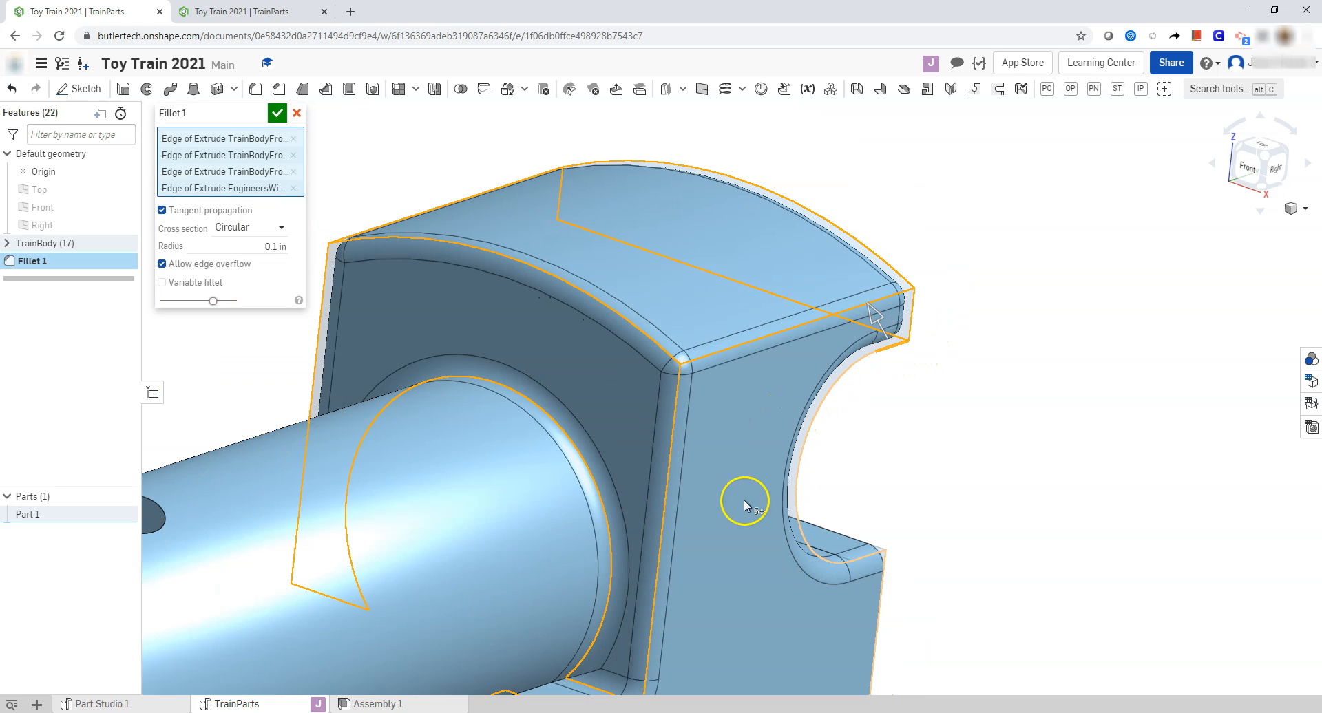
pyautogui.scroll(-1, 871, 456)
pyautogui.click(872, 589)
# Add the long inner edge where the cylinder meets the right ledge to the fillet.
pyautogui.scroll(-3, 938, 482)
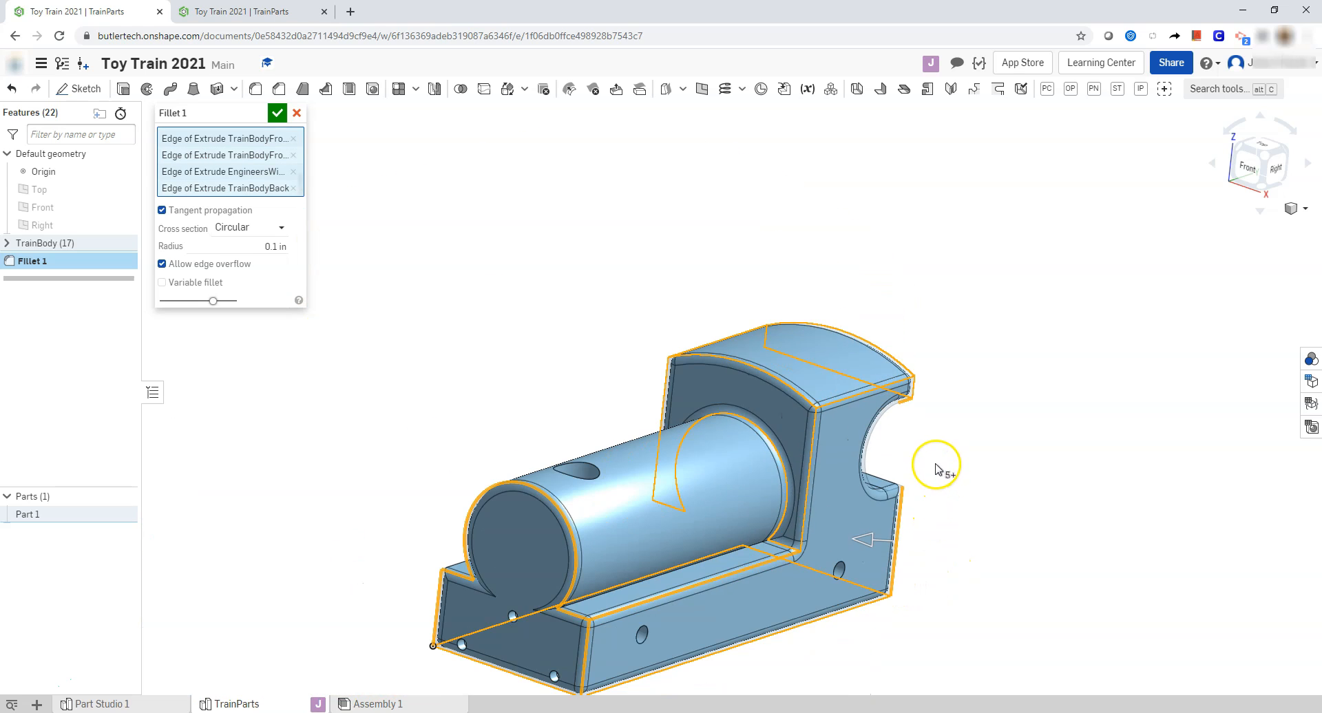
pyautogui.scroll(2, 953, 585)
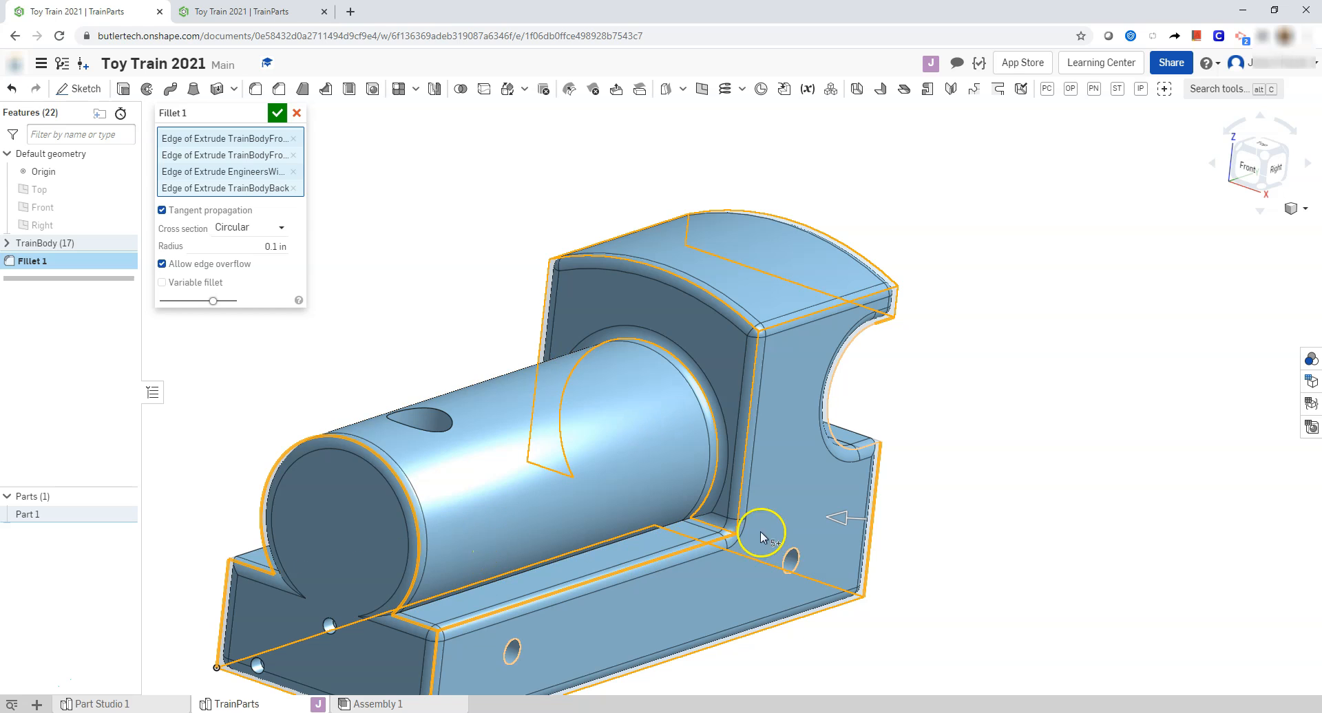
pyautogui.scroll(2, 411, 587)
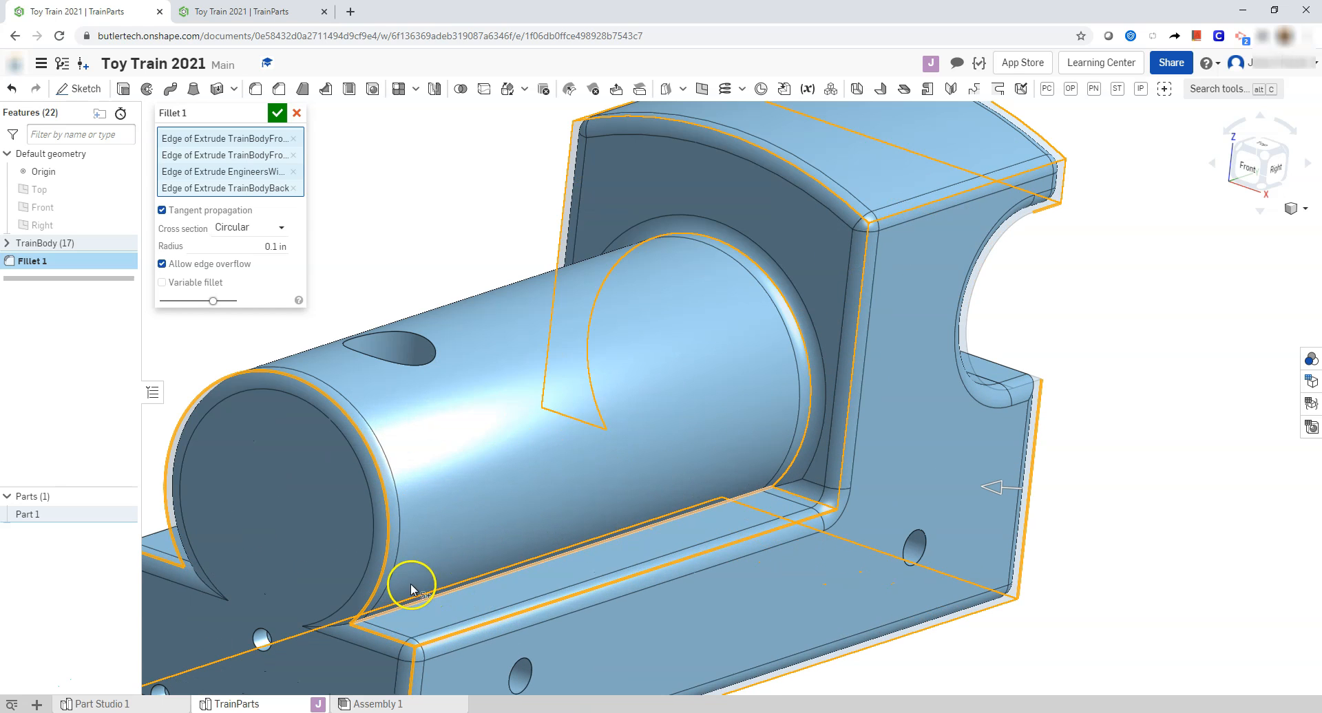
pyautogui.click(419, 603)
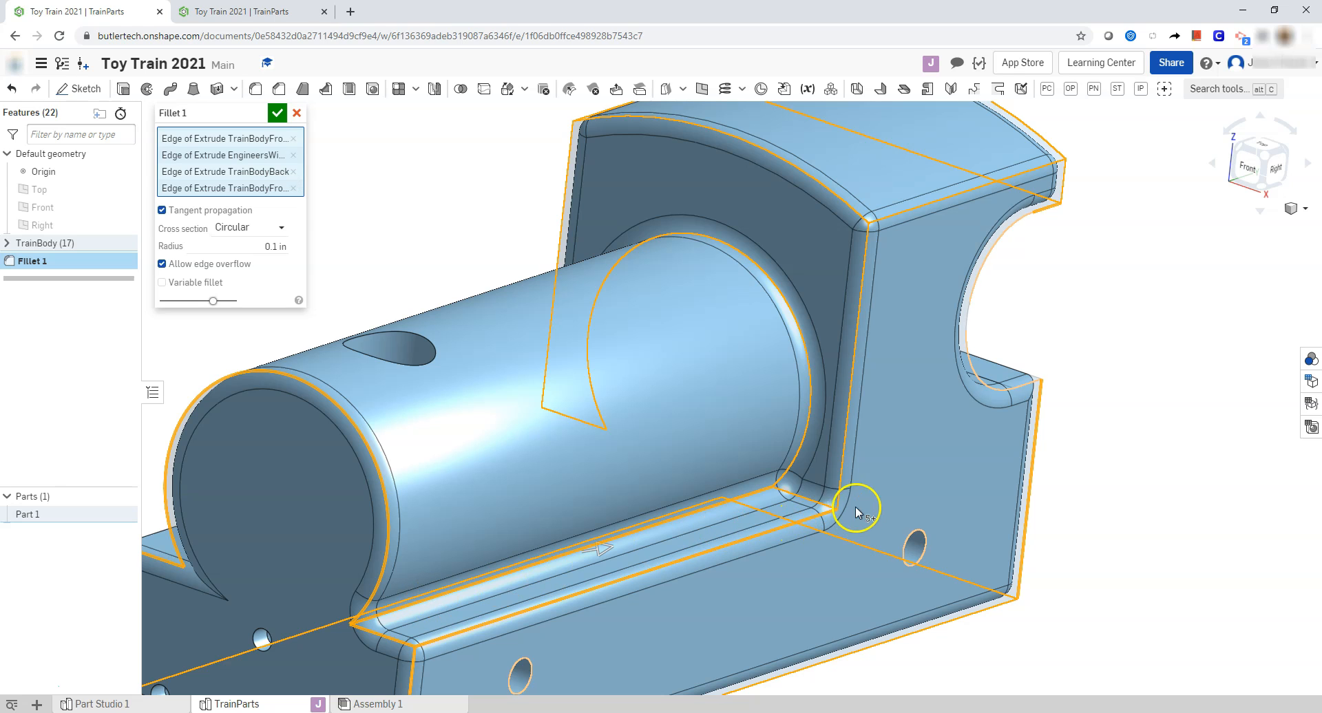
# Add the left ledge's long inner edge along the cylinder and its long outer edge to the fillet.
pyautogui.scroll(-3, 764, 338)
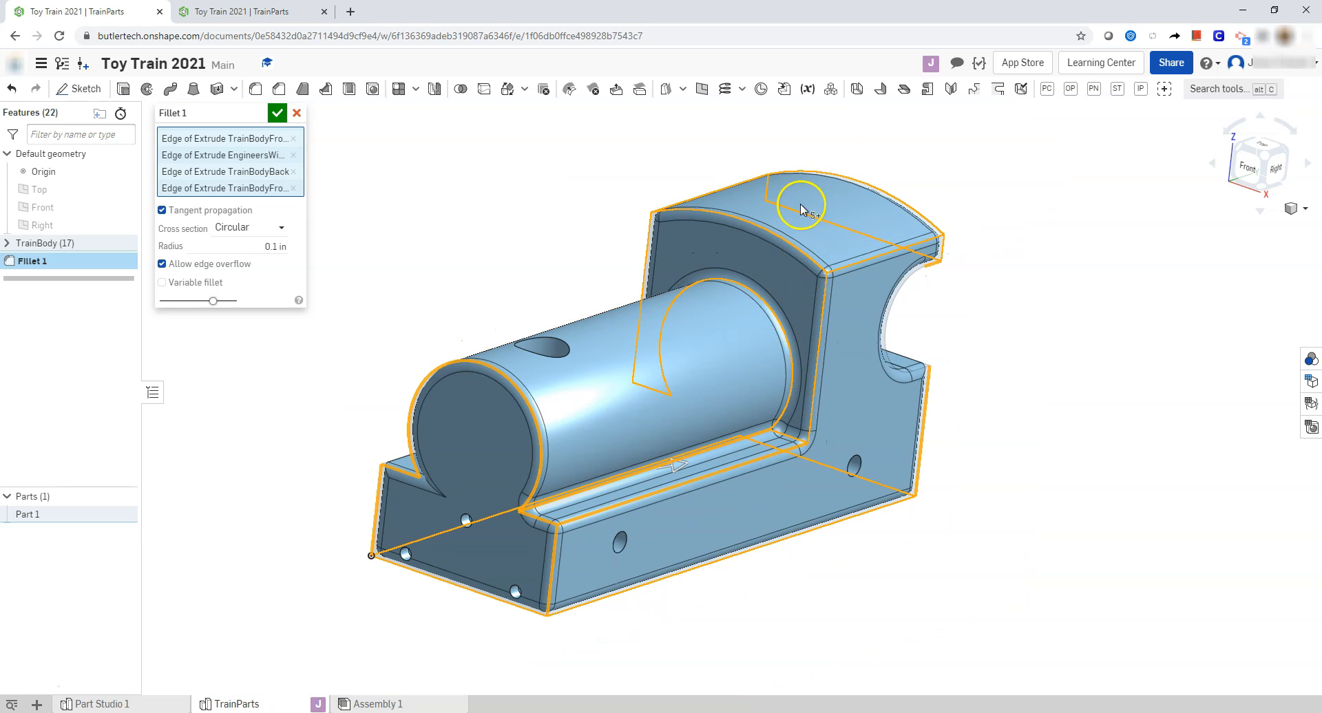
pyautogui.scroll(-1, 296, 492)
pyautogui.moveTo(296, 492); pyautogui.dragTo(387, 523, button='right')
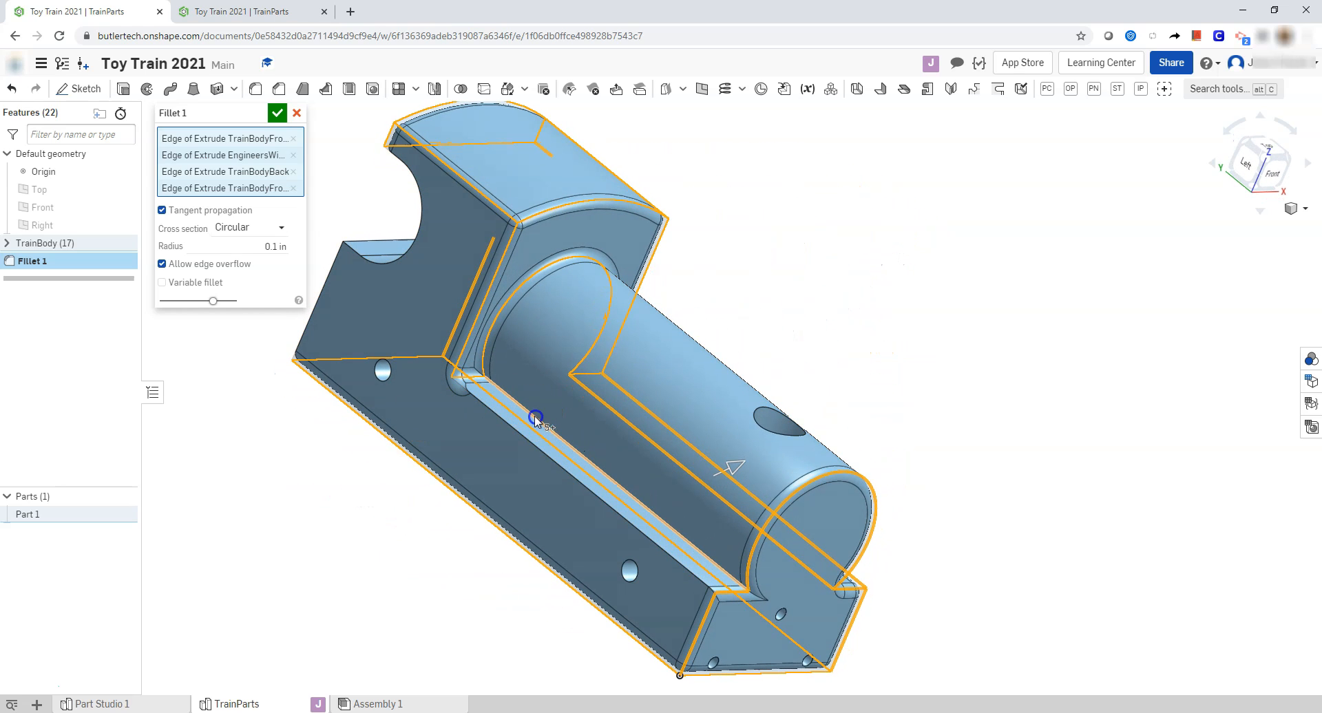
pyautogui.click(527, 425)
pyautogui.click(520, 438)
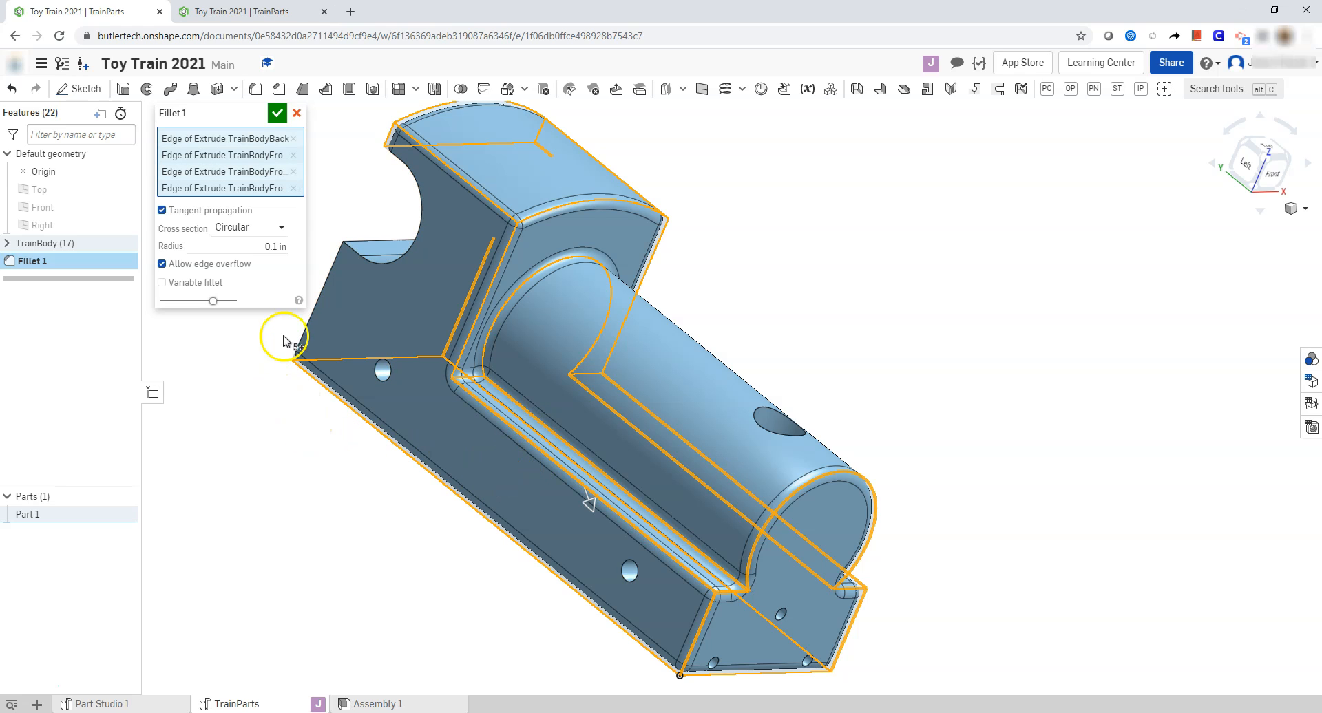
# Add the left side's rear vertical edge and engineer's window edge to the fillet.
pyautogui.scroll(3, 348, 238)
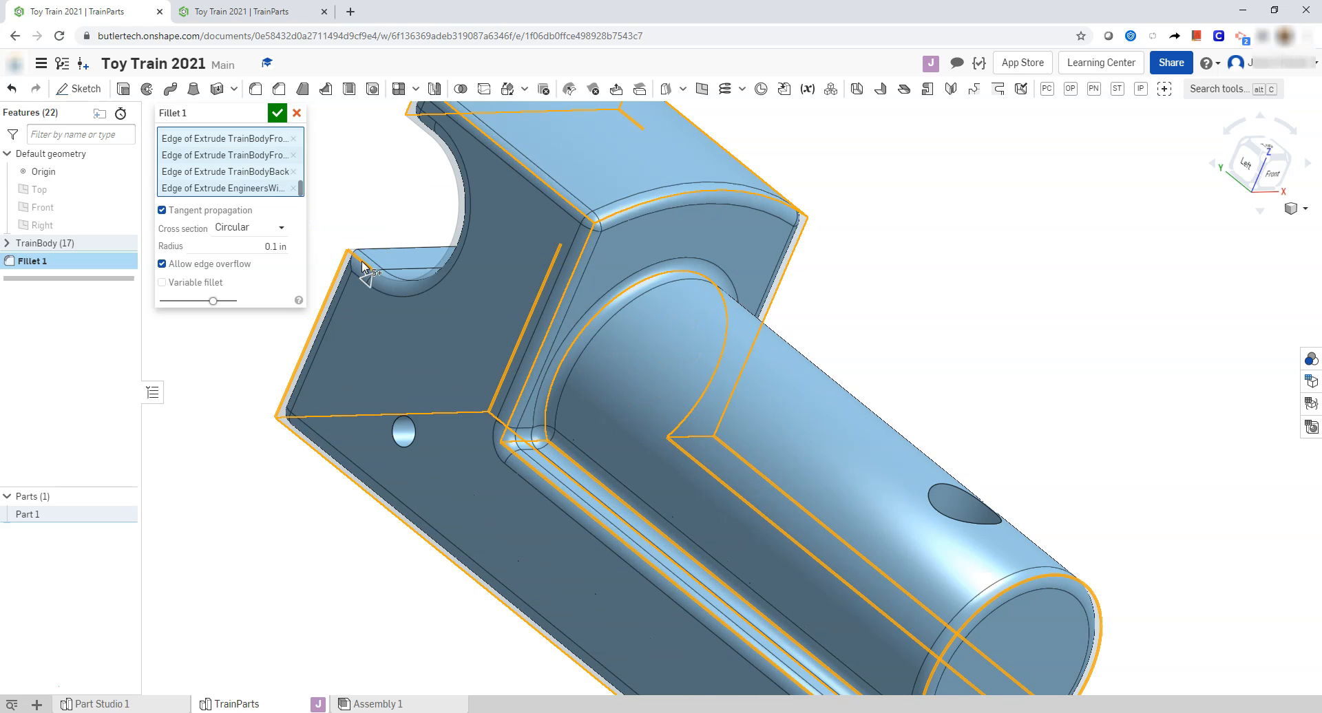
pyautogui.scroll(-2, 365, 270)
pyautogui.scroll(2, 323, 142)
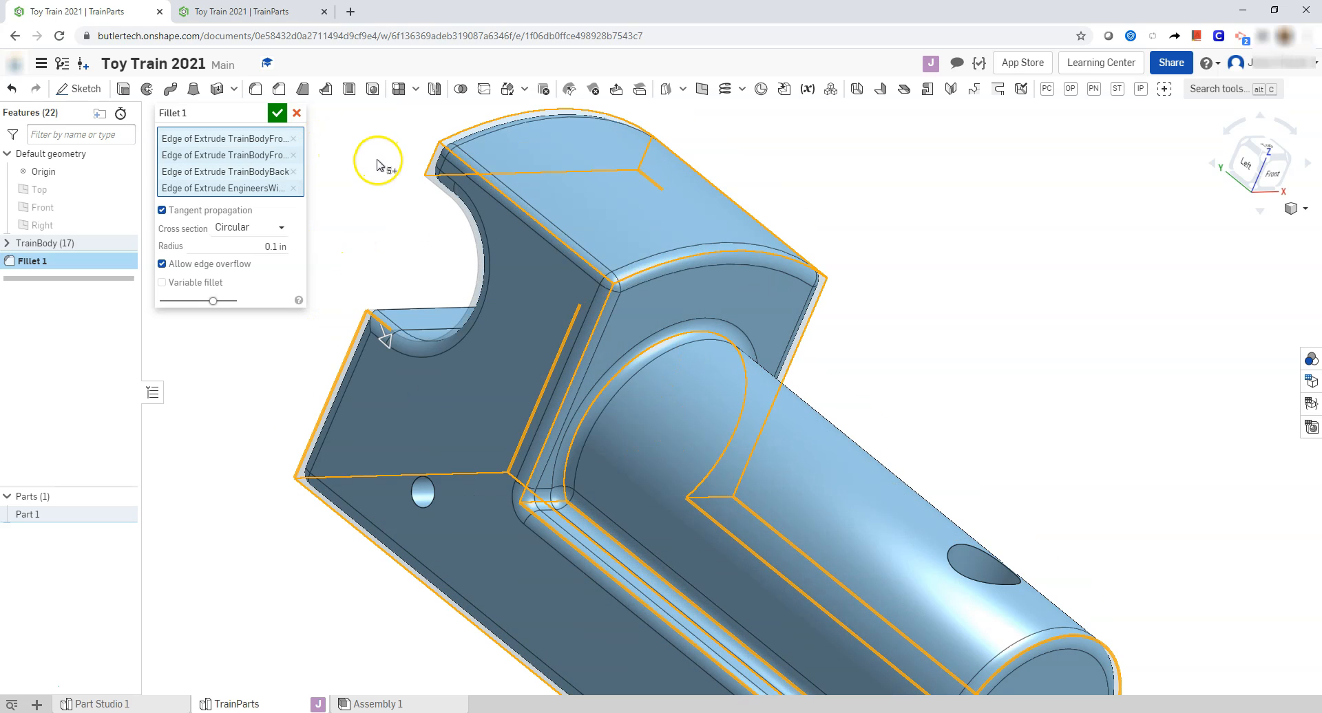
# Add the rear face's upper edge along the engineer's window cutout to the 0.1 in fillet and finish the fillet.
pyautogui.scroll(-1, 376, 165)
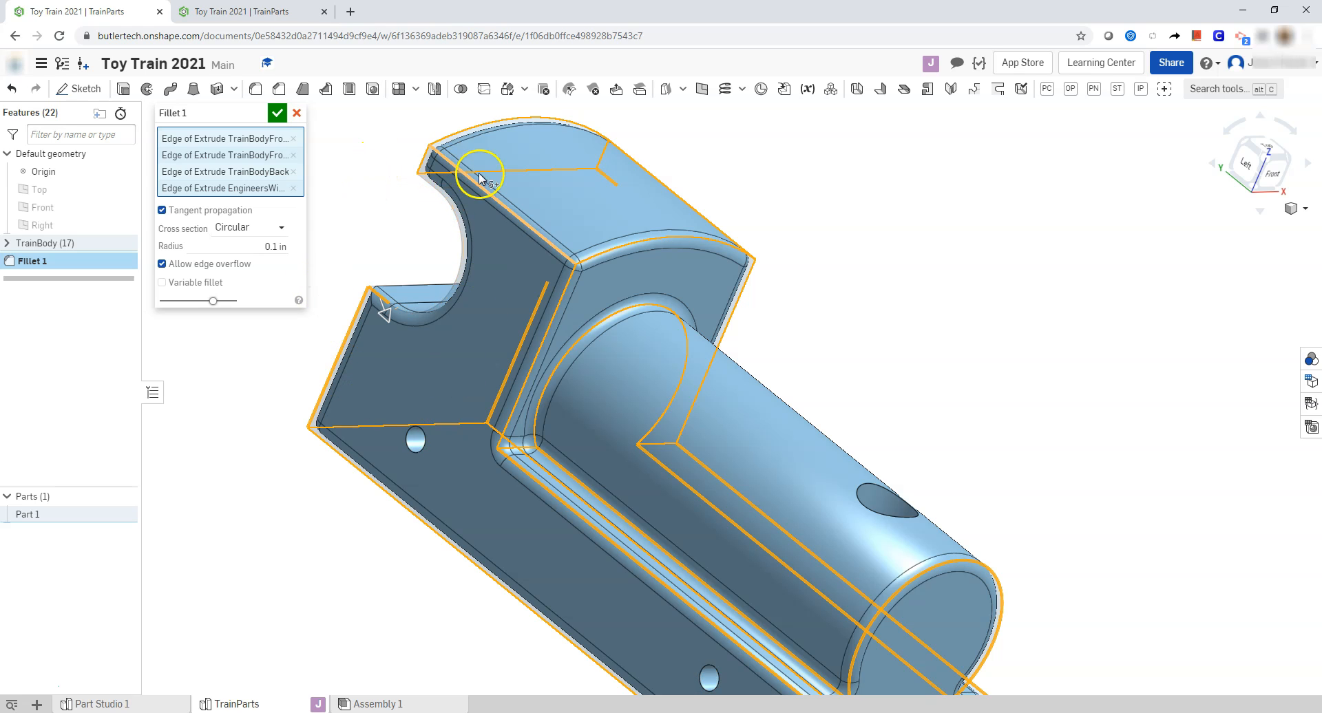
pyautogui.scroll(-2, 463, 275)
pyautogui.moveTo(363, 501); pyautogui.dragTo(463, 569, button='right')
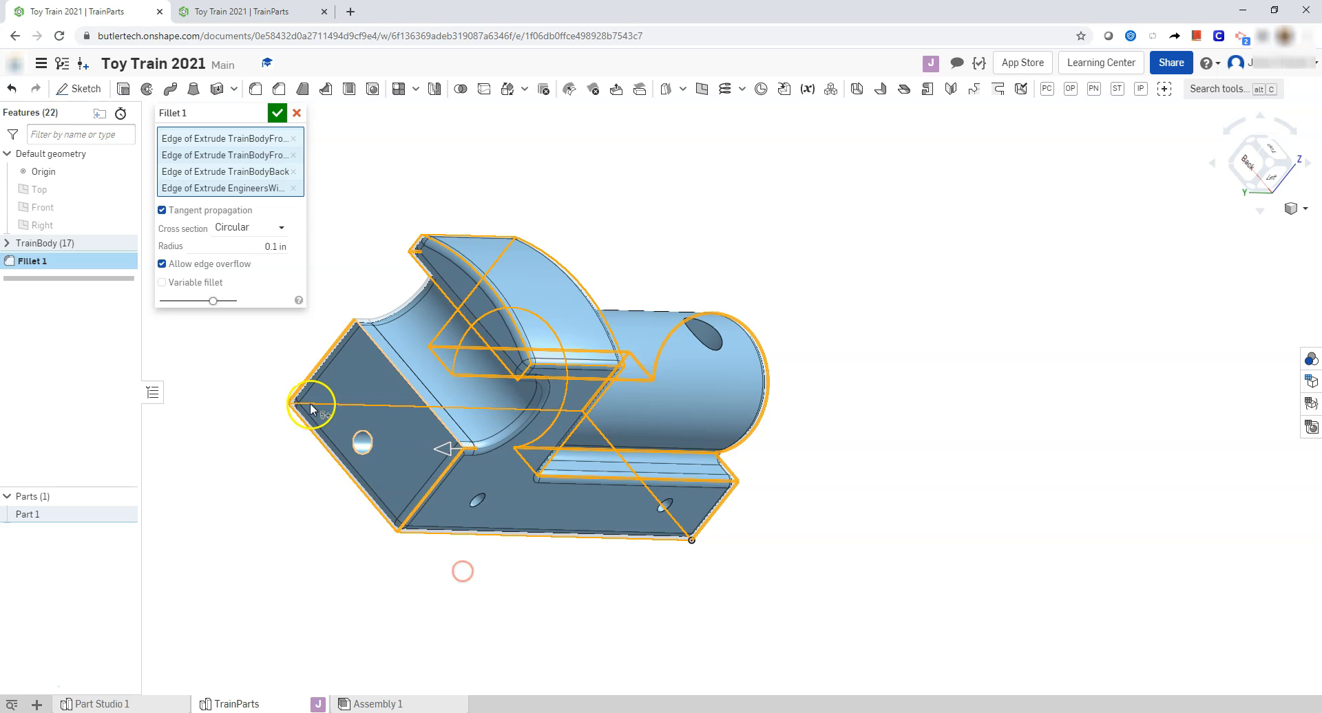
pyautogui.scroll(3, 414, 324)
pyautogui.click(434, 321)
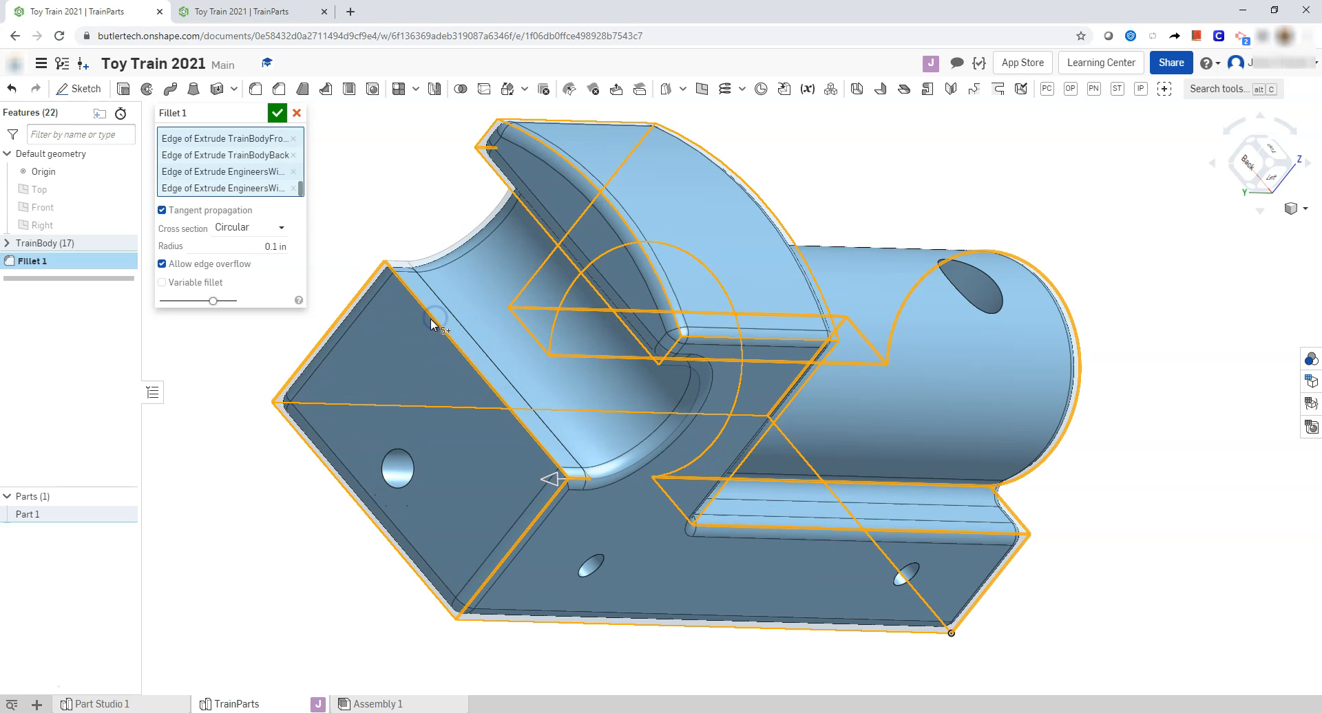
pyautogui.moveTo(610, 241); pyautogui.dragTo(921, 295, button='right')
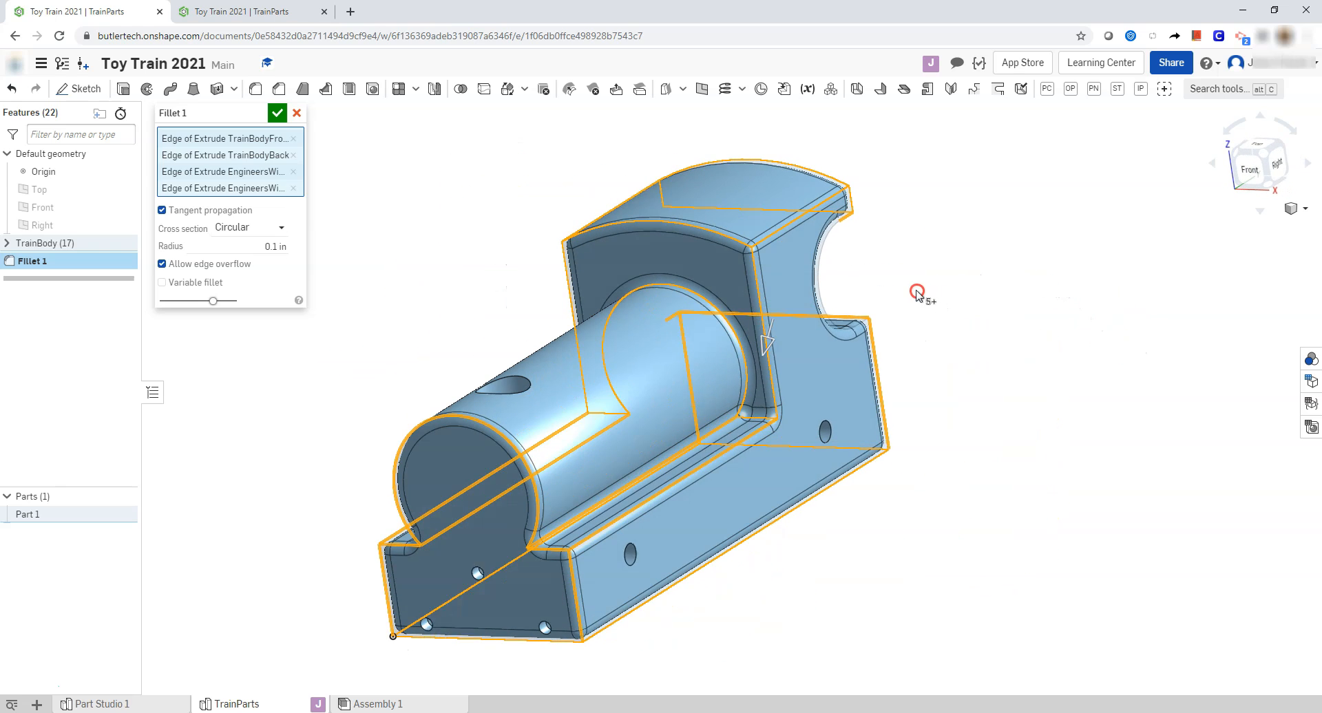
pyautogui.click(277, 114)
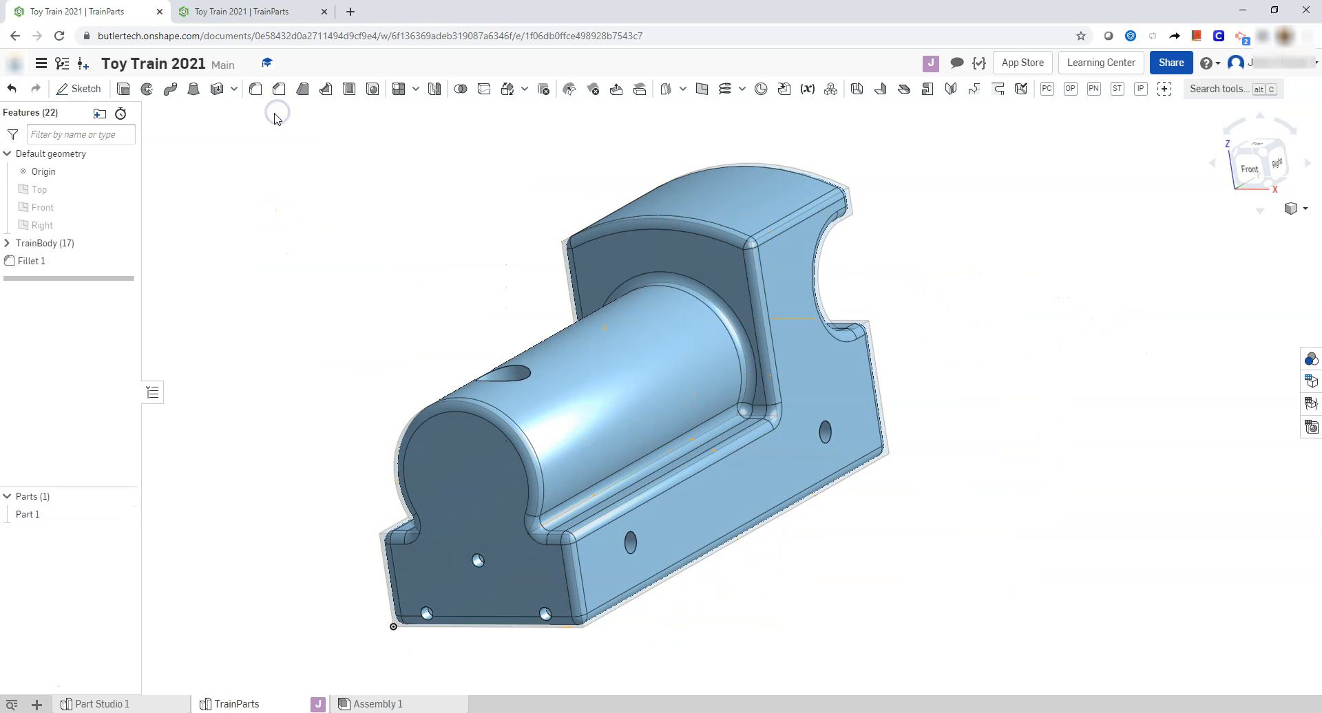
# Display the train body shaded without edges and inspect the rounded model from other angles.
pyautogui.click(1306, 210)
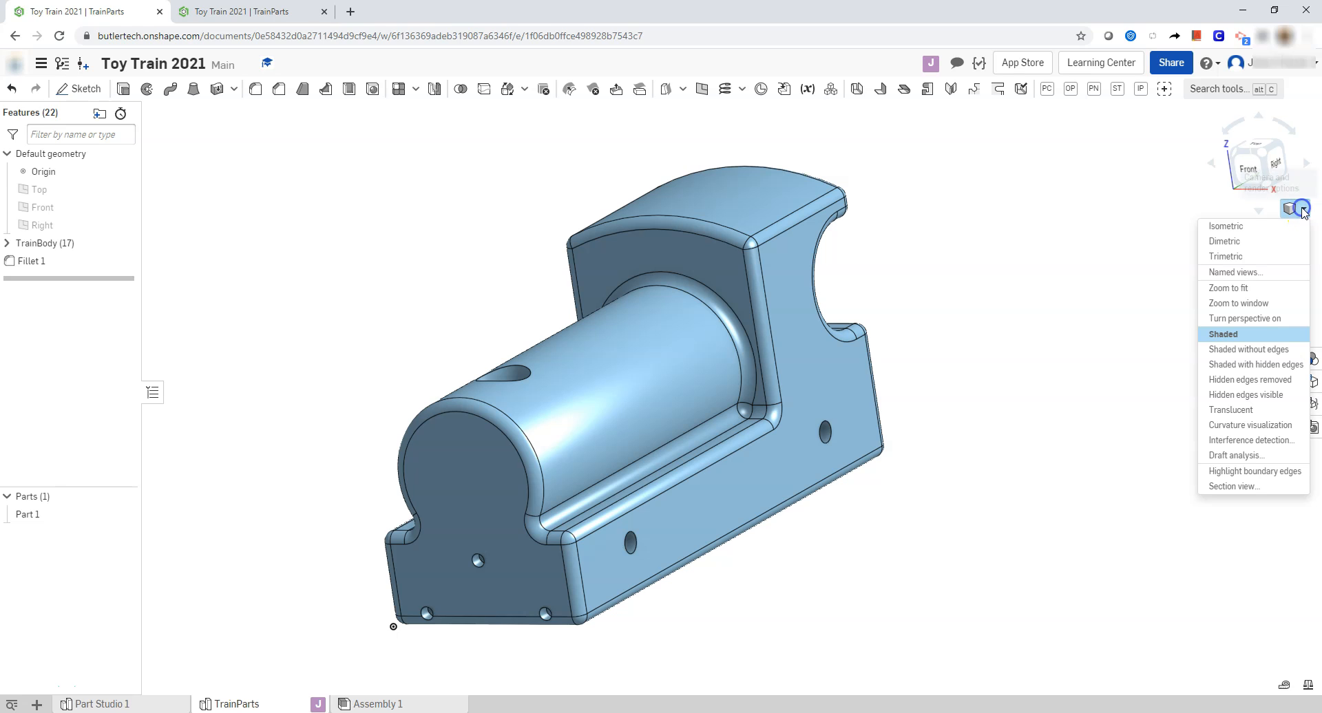
pyautogui.click(1250, 350)
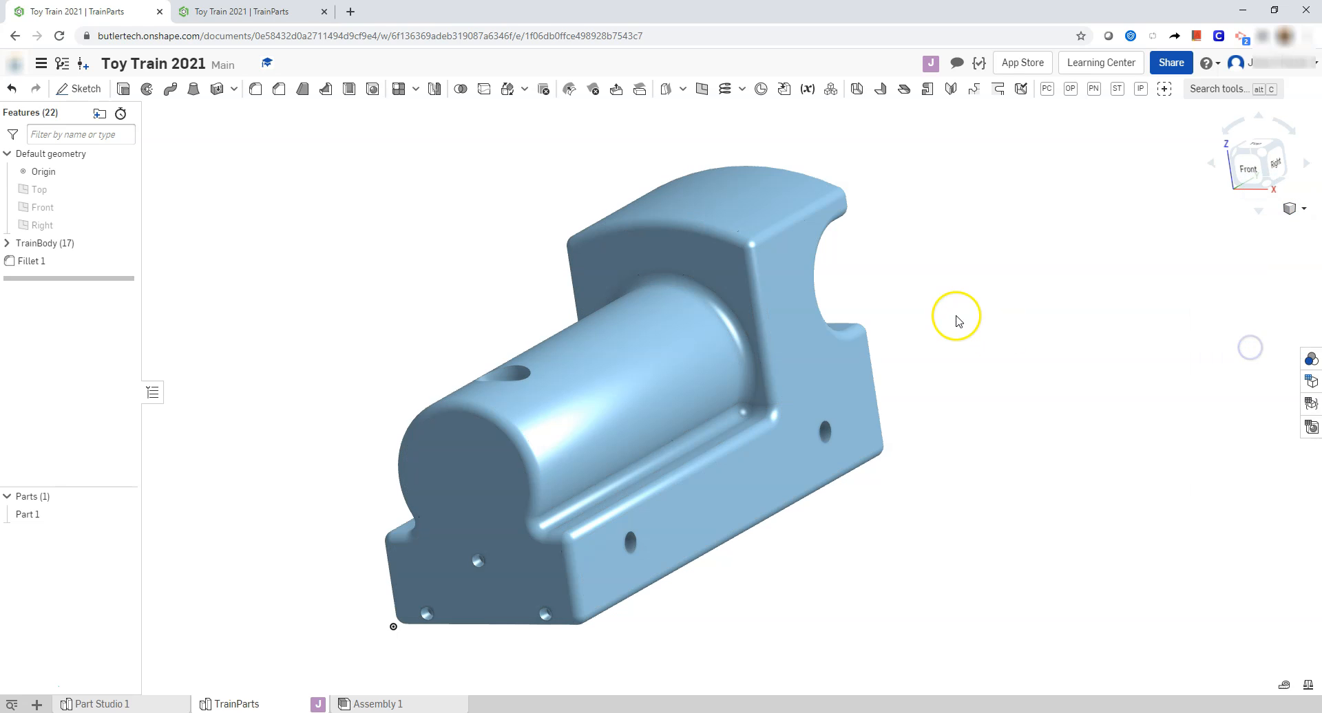
pyautogui.scroll(-2, 959, 317)
pyautogui.moveTo(1009, 438); pyautogui.dragTo(522, 276, button='right')
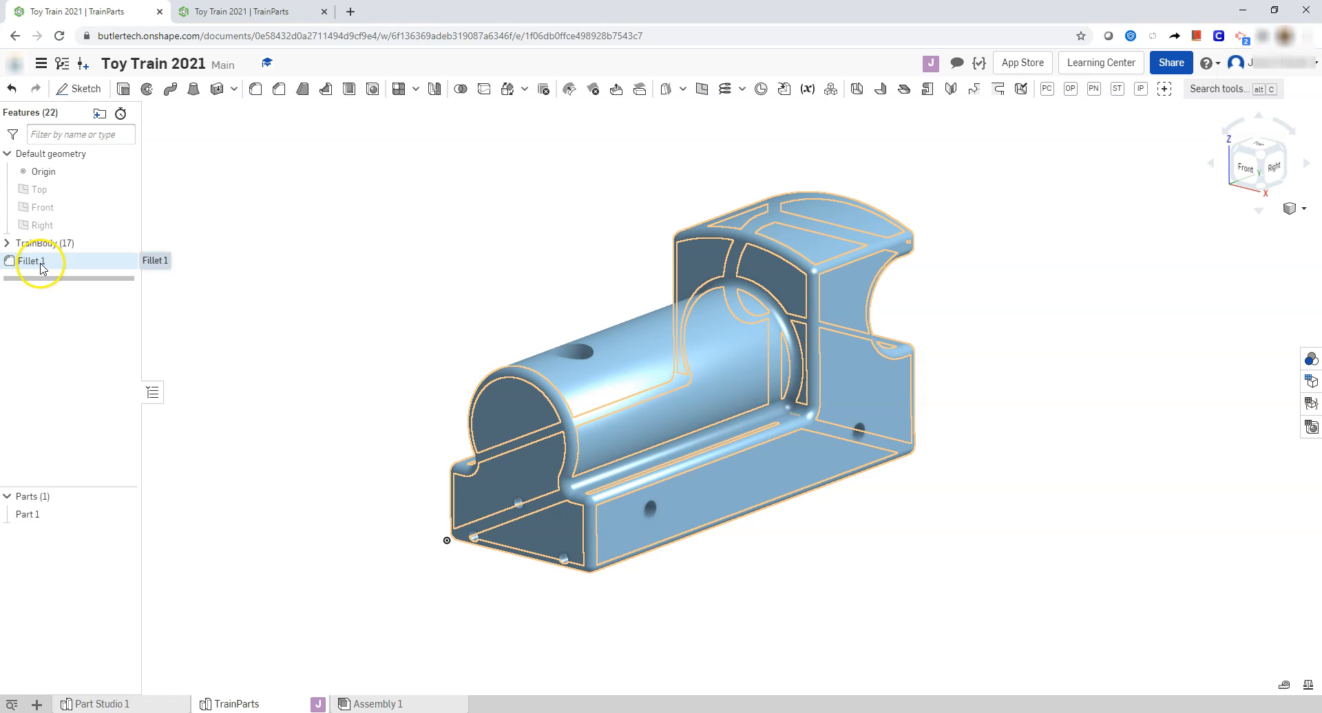
# Rename the fillet feature to "Fillet AllTrainBodyEdges0.1".
pyautogui.click(41, 264)
pyautogui.rightClick(52, 265)
pyautogui.click(70, 266)
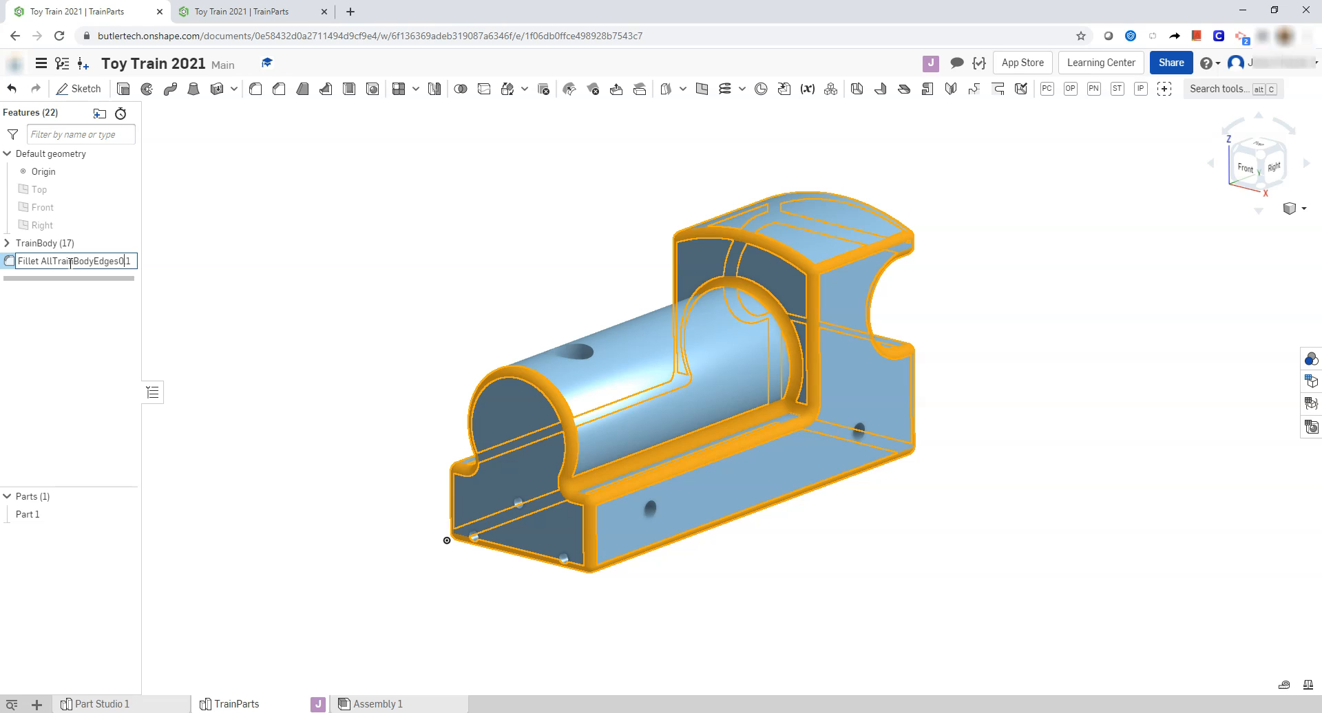
pyautogui.press('Return')
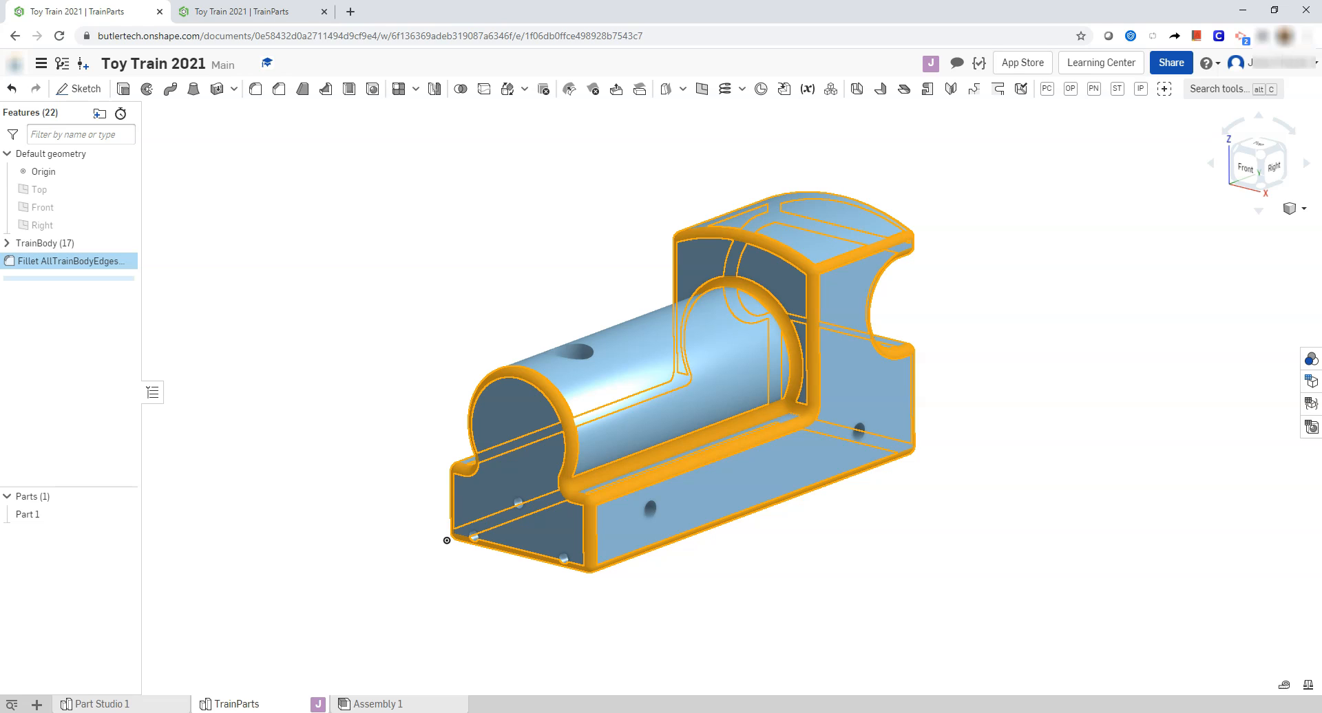
# Move the renamed fillet feature into the TrainBody folder and clear the selection.
pyautogui.click(292, 240)
pyautogui.moveTo(73, 271); pyautogui.dragTo(64, 245)
pyautogui.click(282, 207)
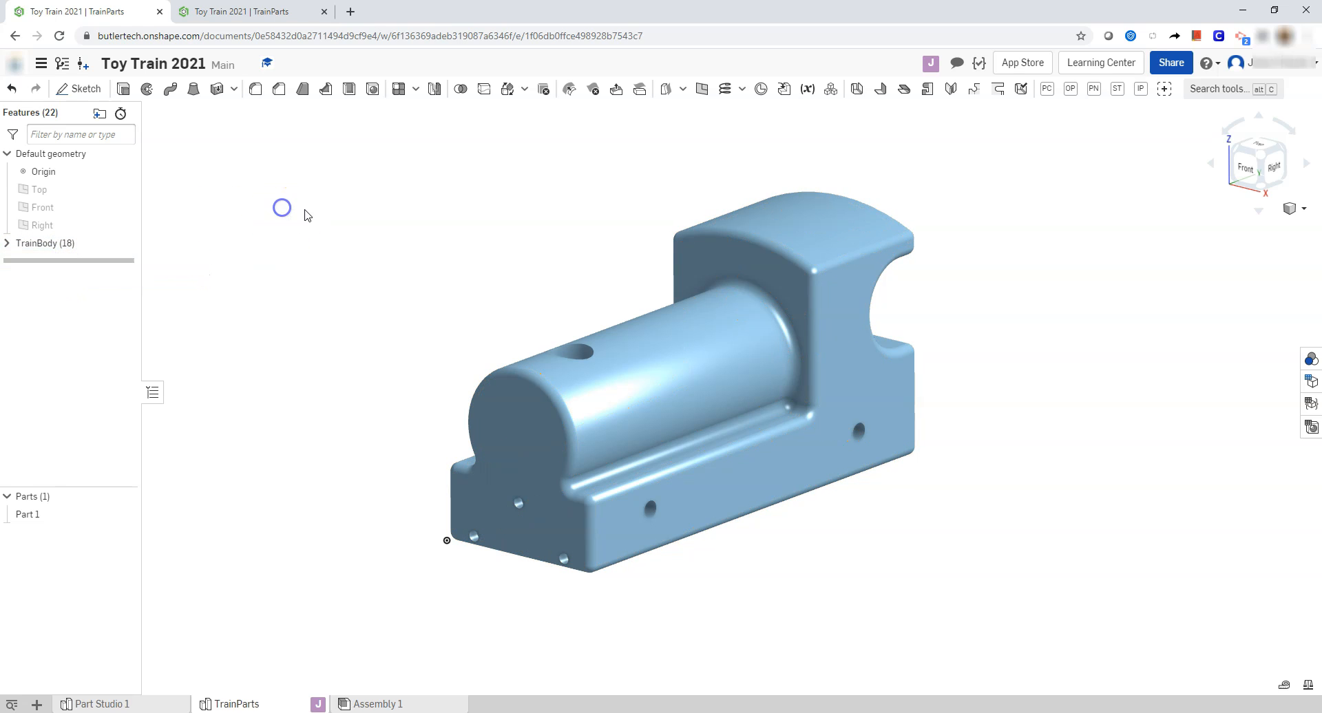